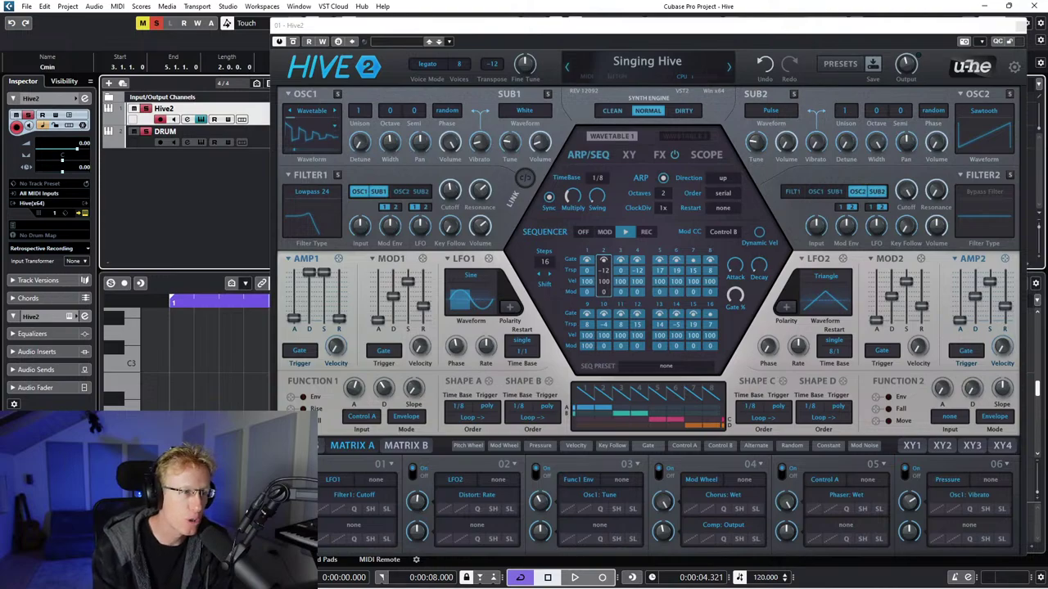
Play back the project to audition the Singing Hive preset and stop playback.
click(489, 28)
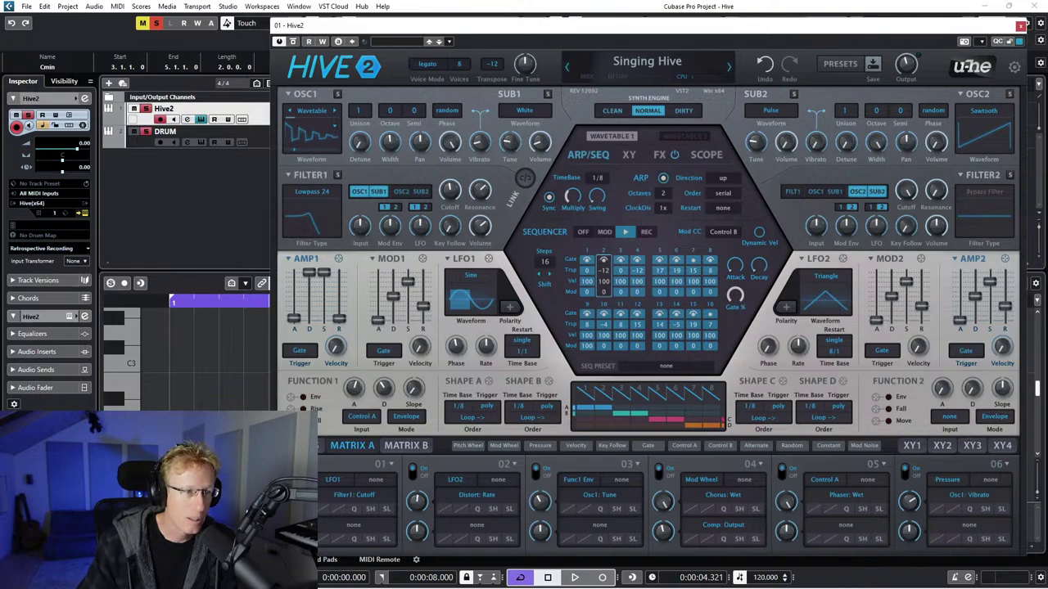
key(space)
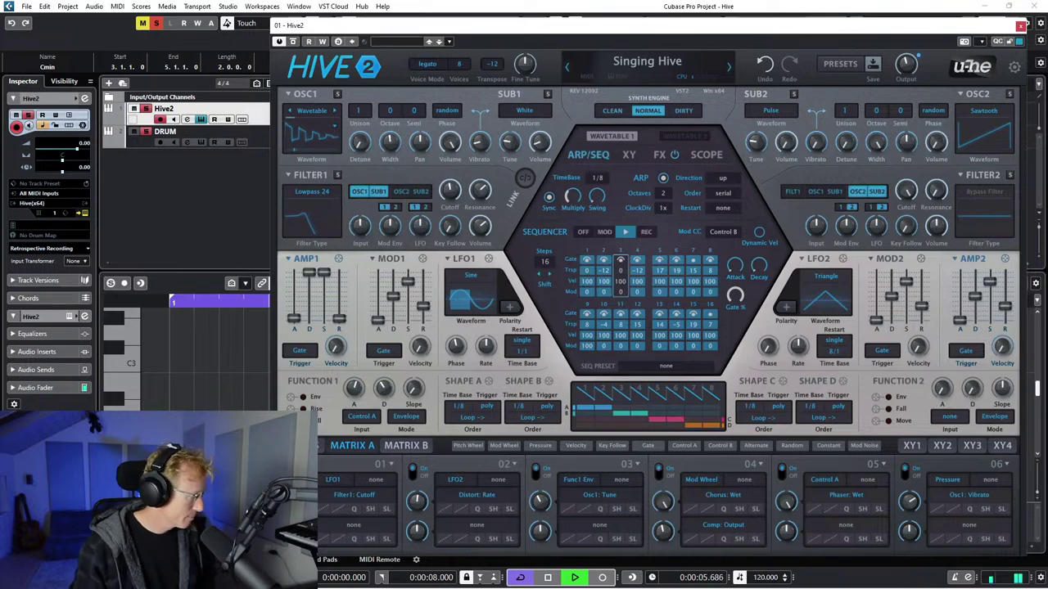
key(space)
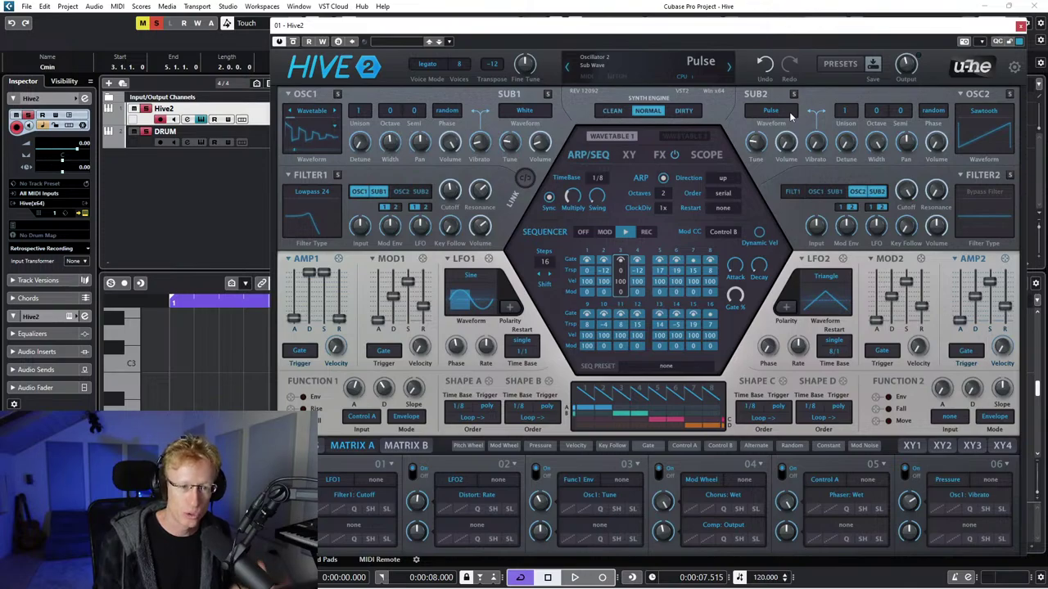
Try the Pulse waveform on oscillator 1.
click(316, 113)
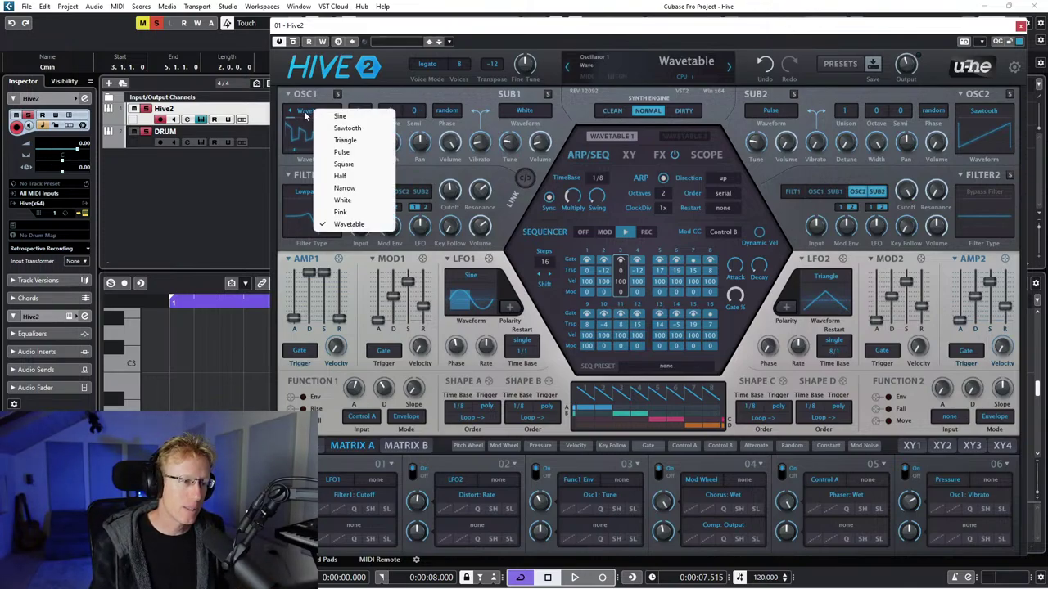
click(310, 113)
click(300, 113)
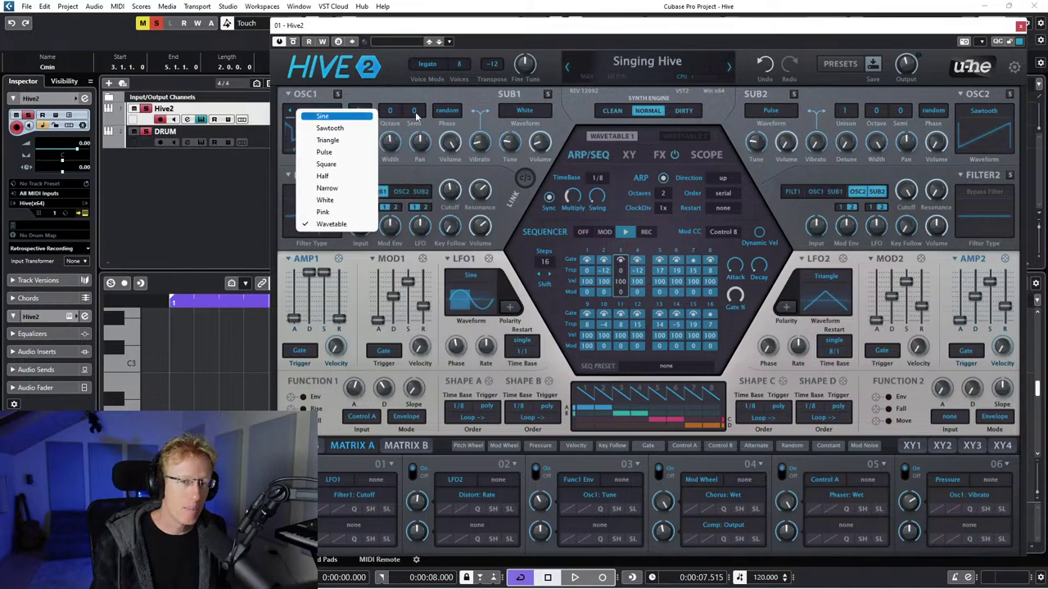
click(986, 115)
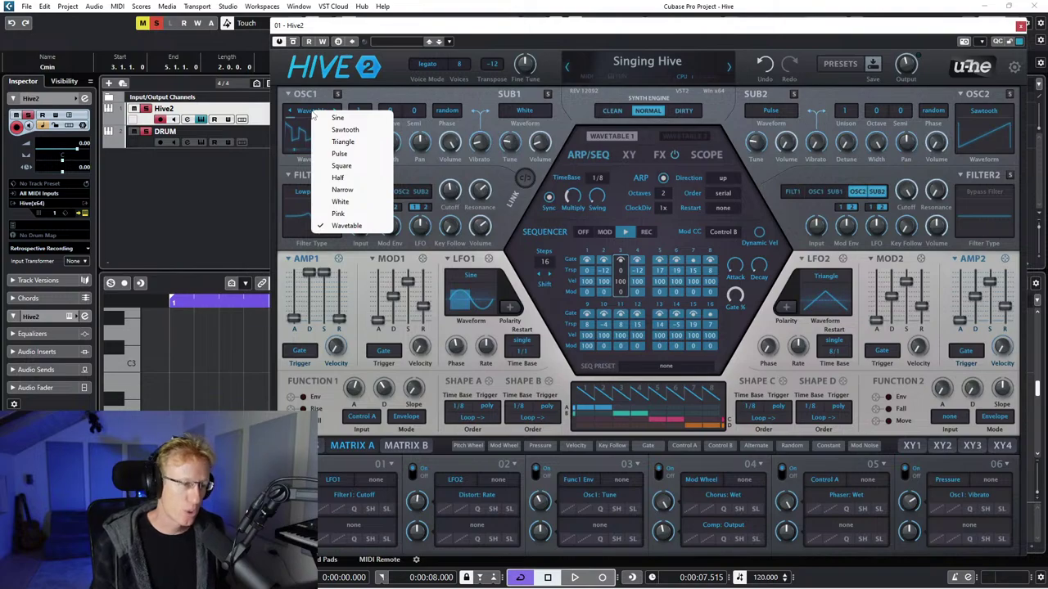
click(343, 154)
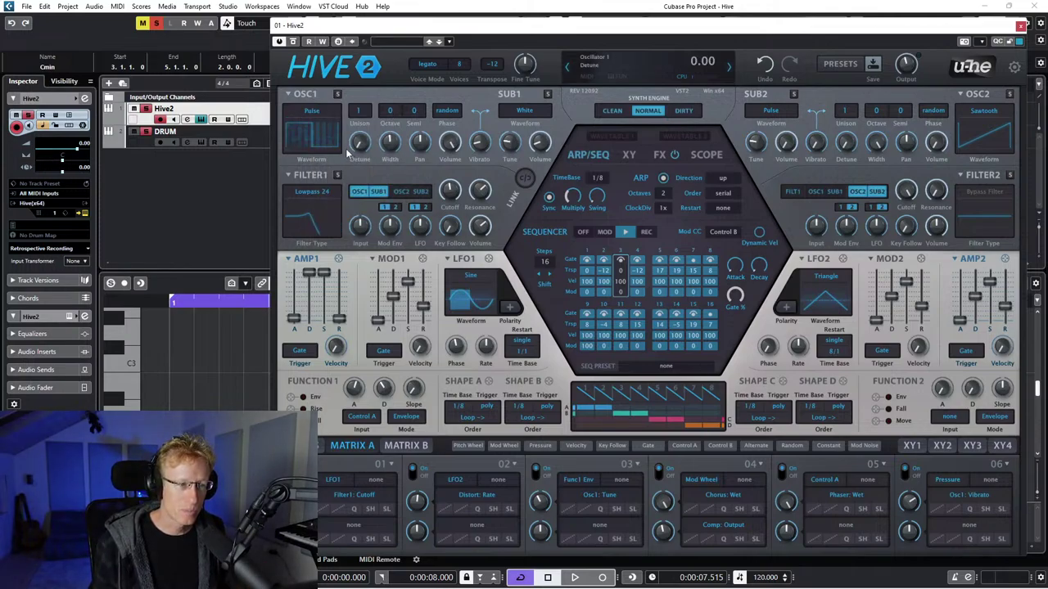
Try the Half and Narrow waveforms on oscillator 1 and return it to Wavetable.
click(317, 112)
click(342, 178)
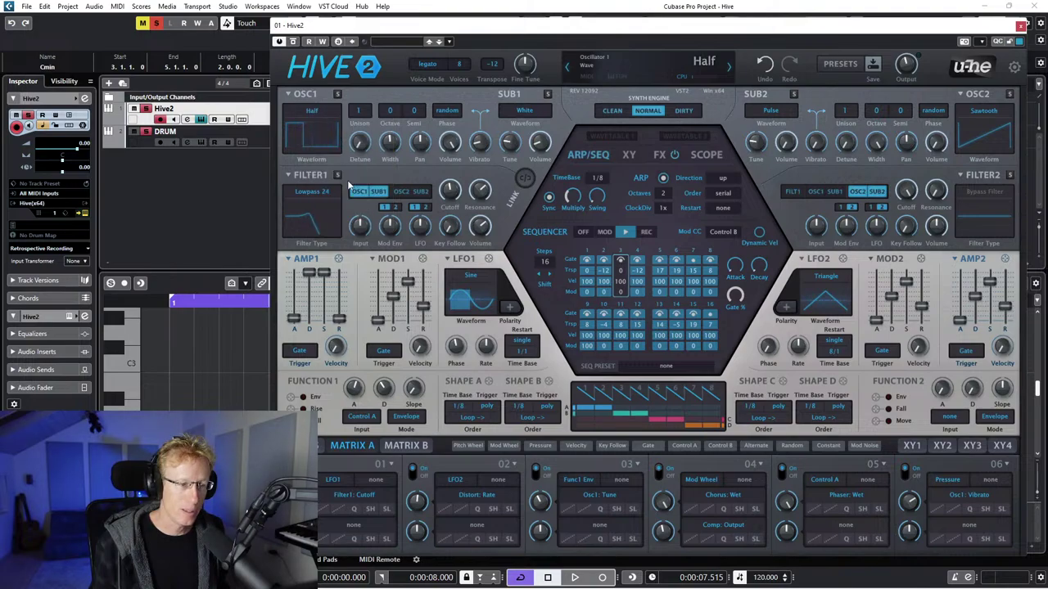
click(318, 112)
click(334, 190)
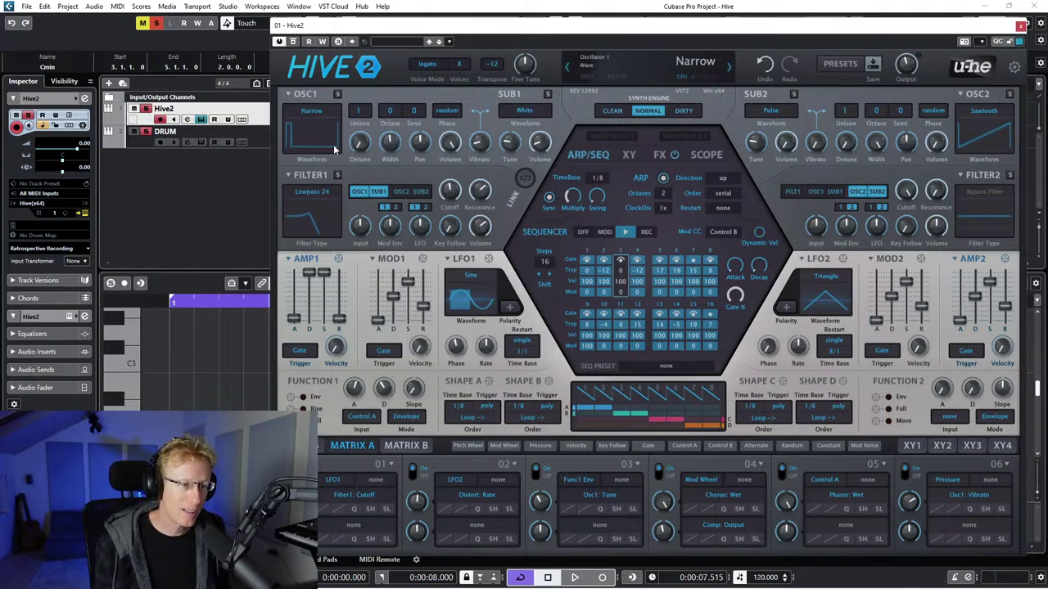
drag(391, 144, 389, 148)
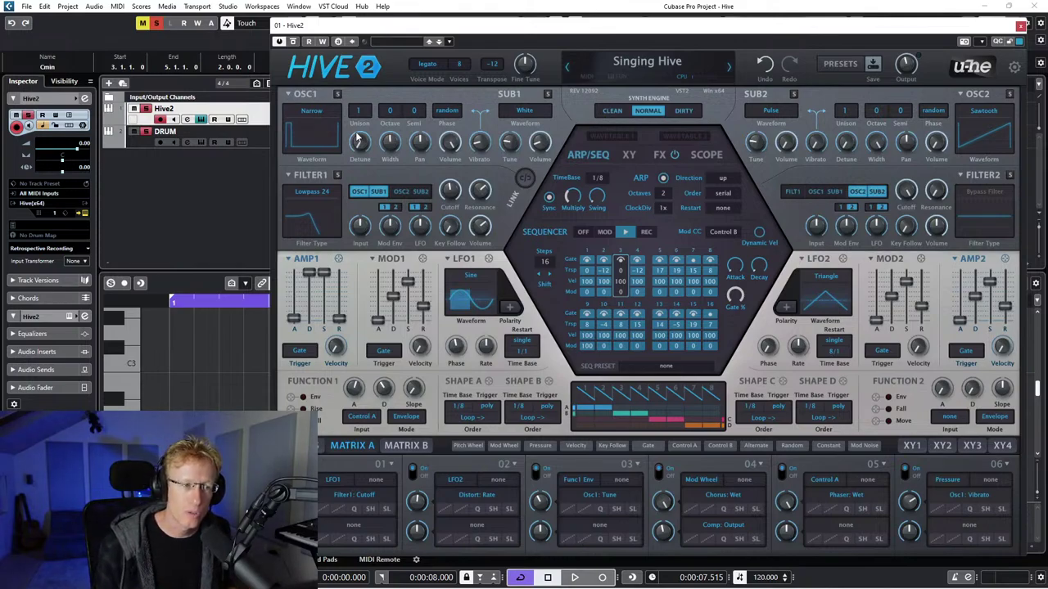
click(318, 114)
click(350, 226)
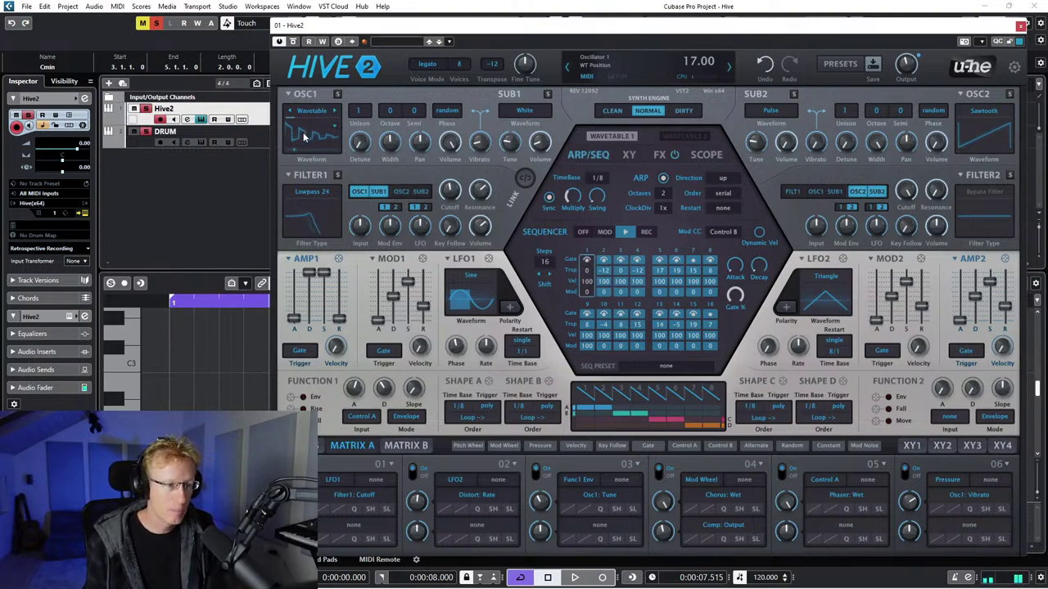
Turn off both the arpeggiator and the sequencer.
click(663, 180)
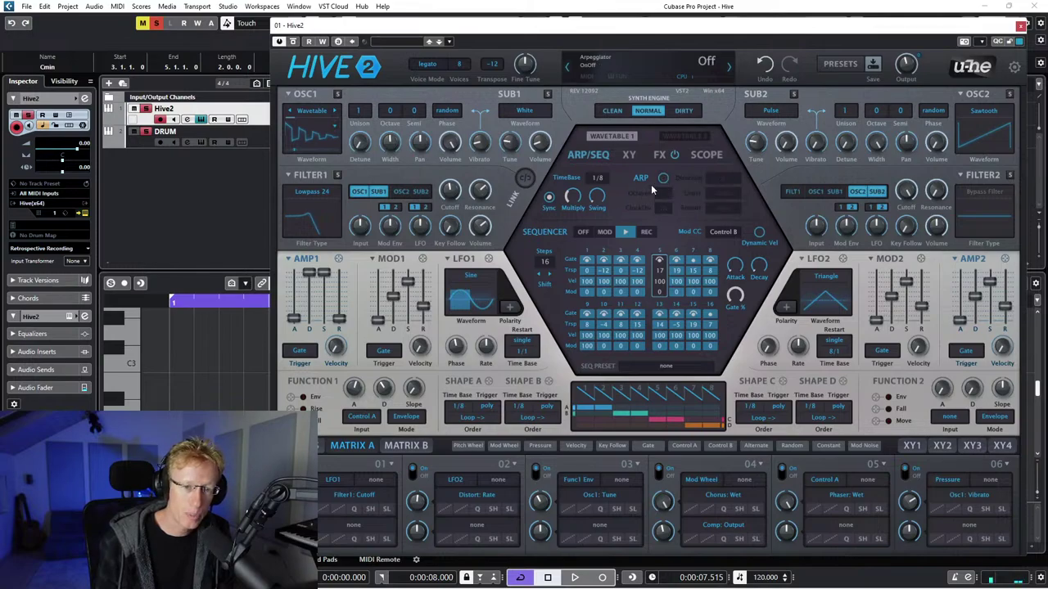
click(585, 232)
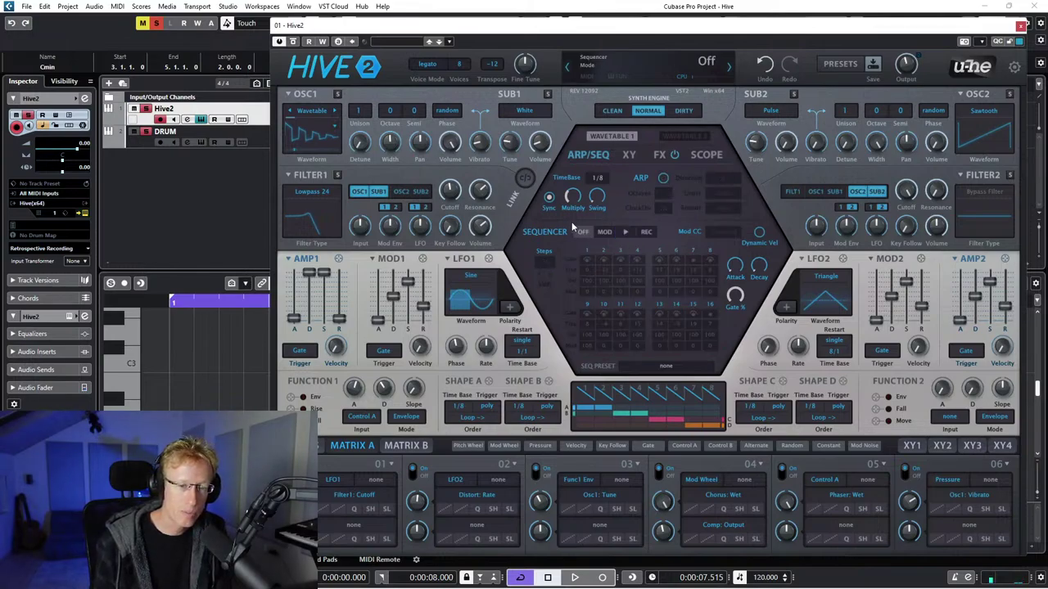
Load the Smooth Vox.wav wavetable from the Formants category into oscillator 1.
click(335, 128)
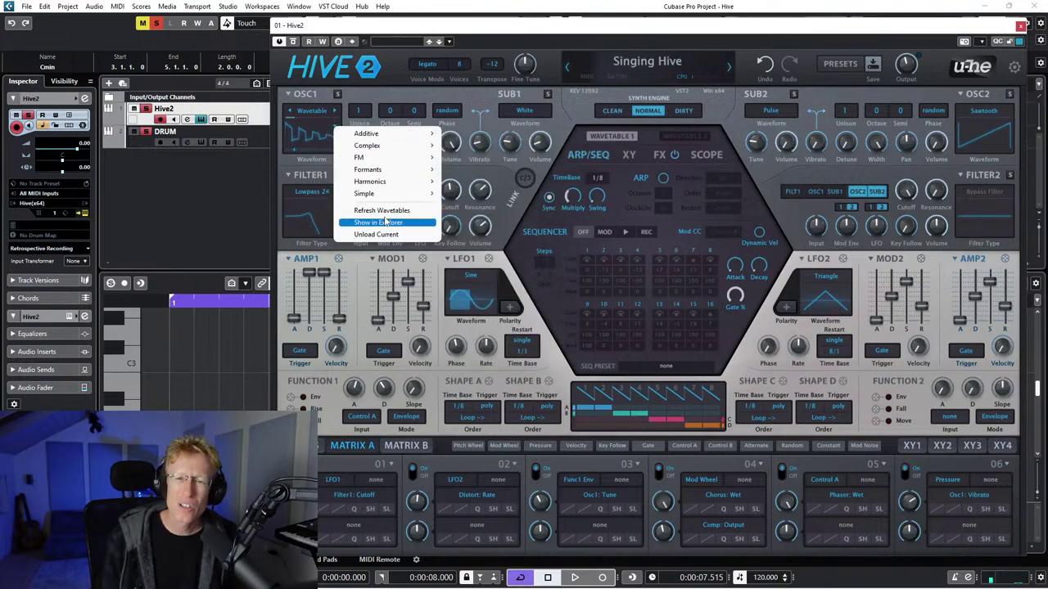
mouse_move(380, 146)
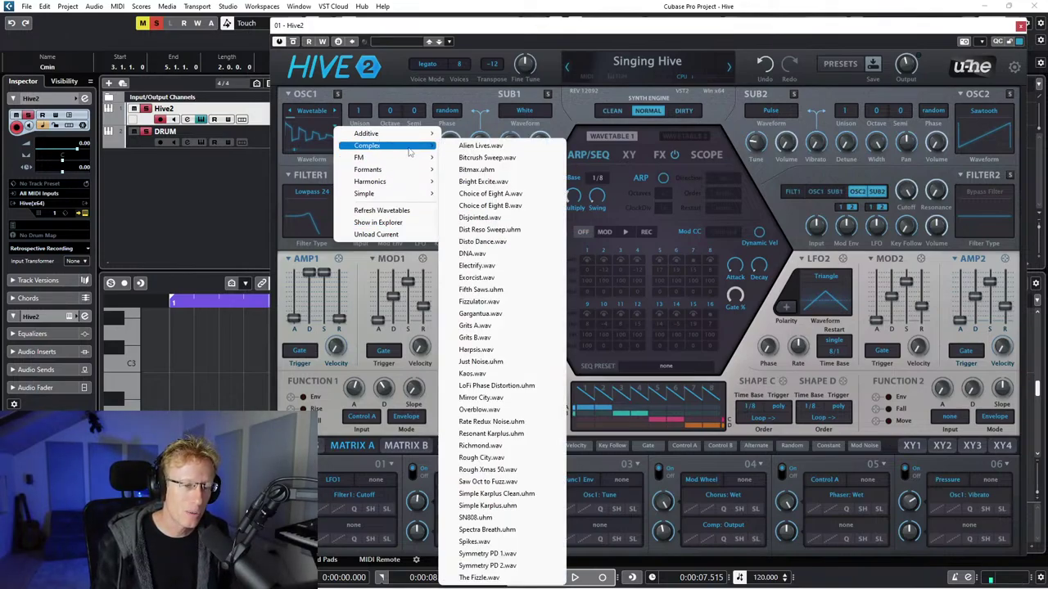
mouse_move(389, 171)
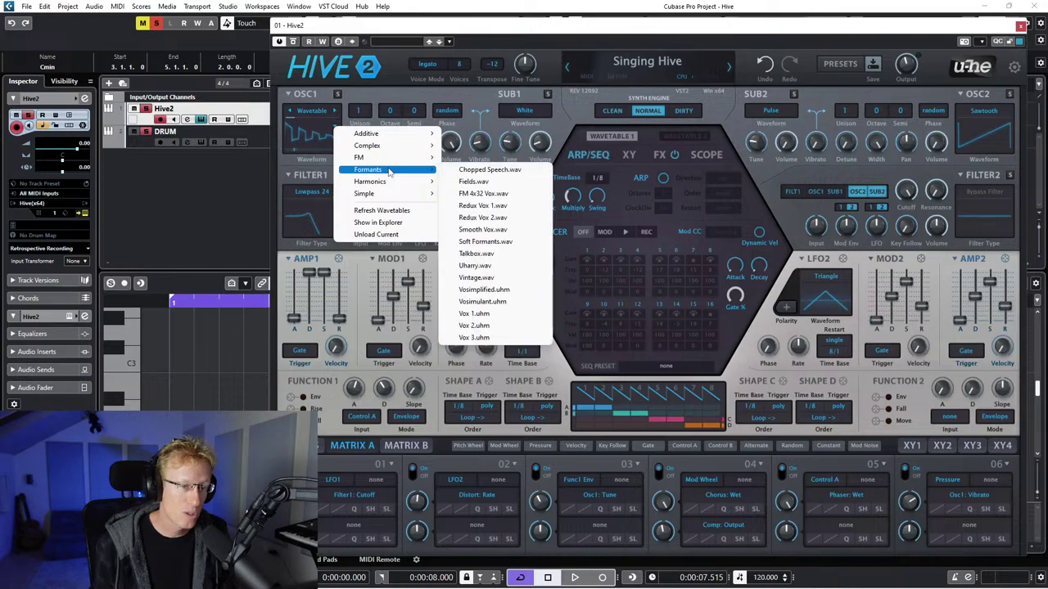
click(489, 231)
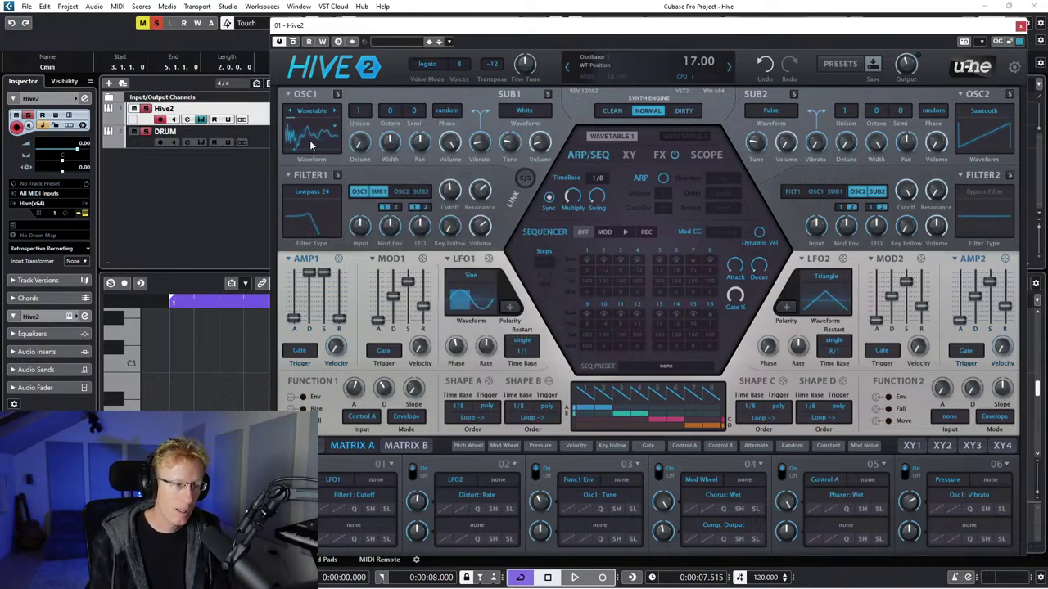
Sweep oscillator 1's wavetable position through different frames of the vocal wavetable.
mouse_move(309, 150)
mouse_down()
mouse_move(315, 115)
mouse_move(323, 145)
mouse_up()
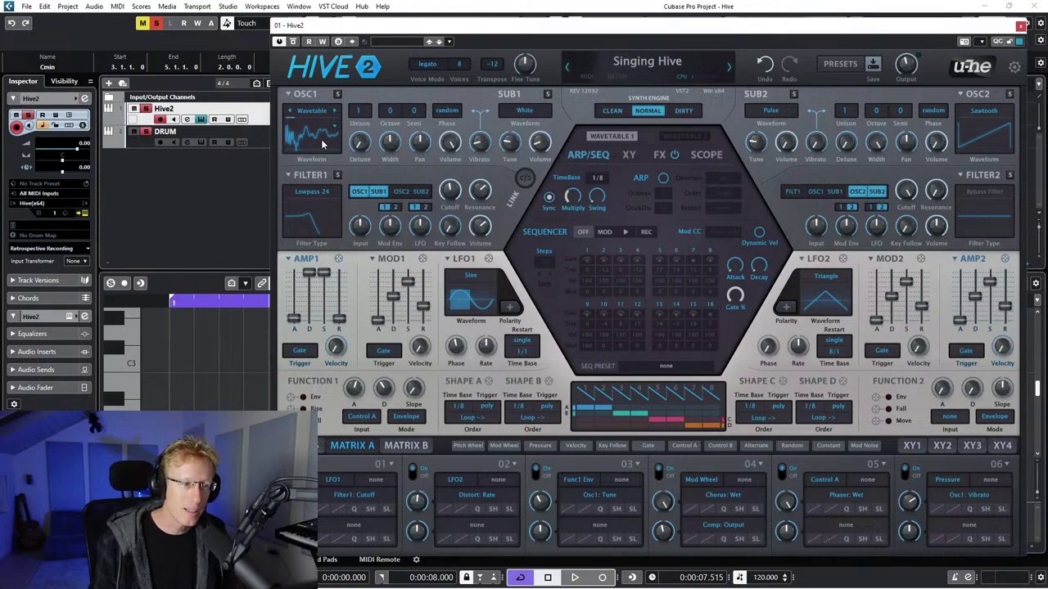
drag(323, 145, 347, 112)
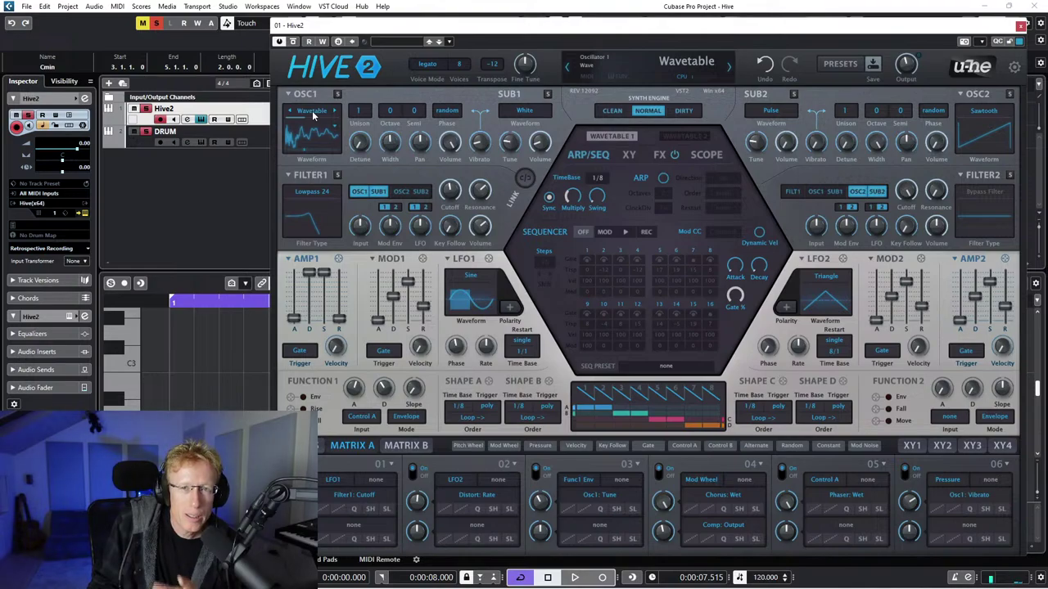
click(334, 111)
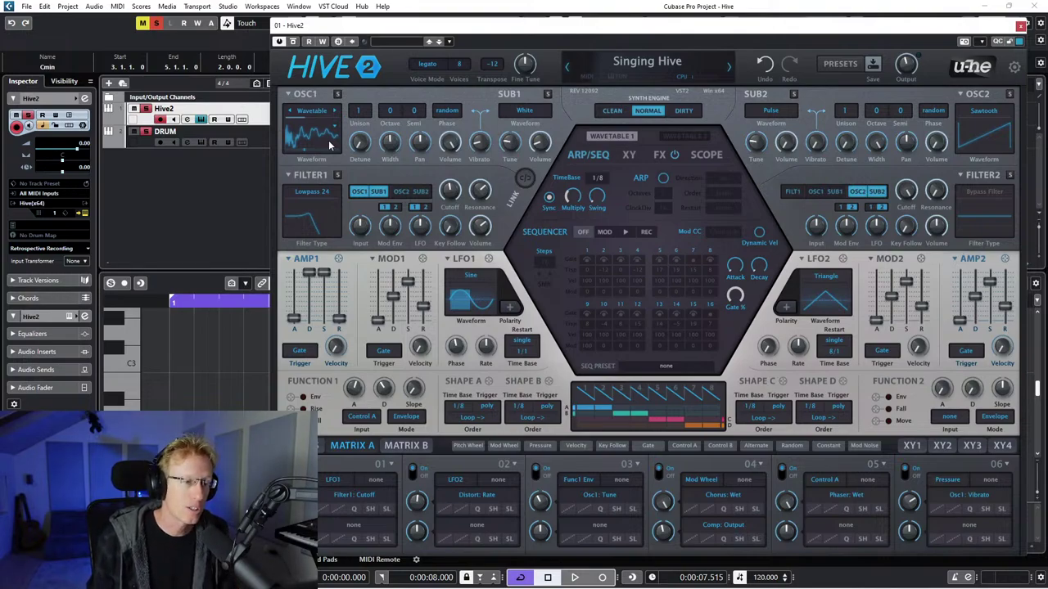
drag(330, 146, 310, 104)
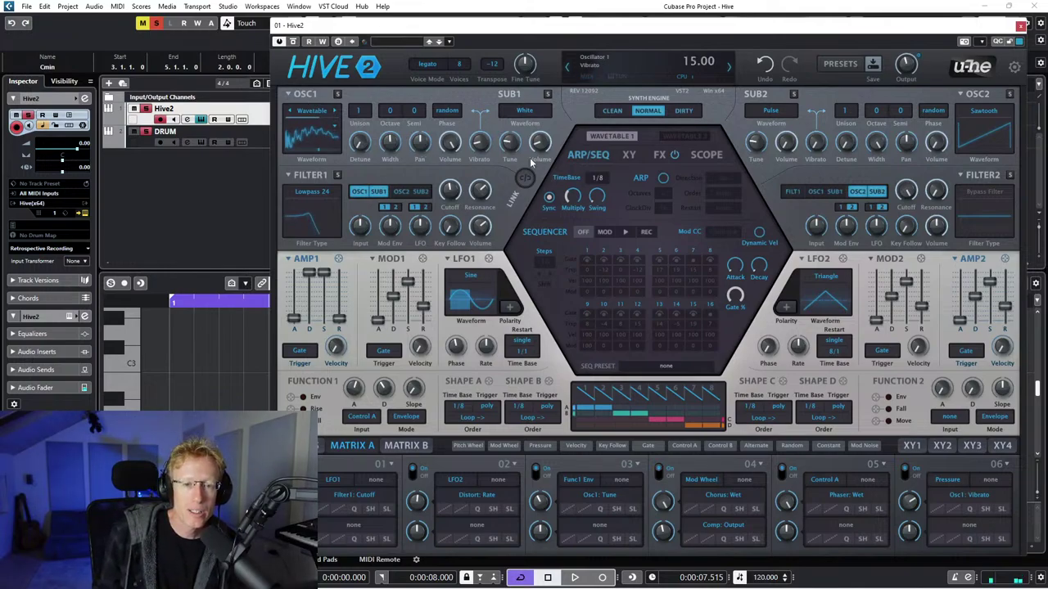
Show the Wavetable 1 settings, try the One Shot auto mode and set it to forward loop.
click(611, 137)
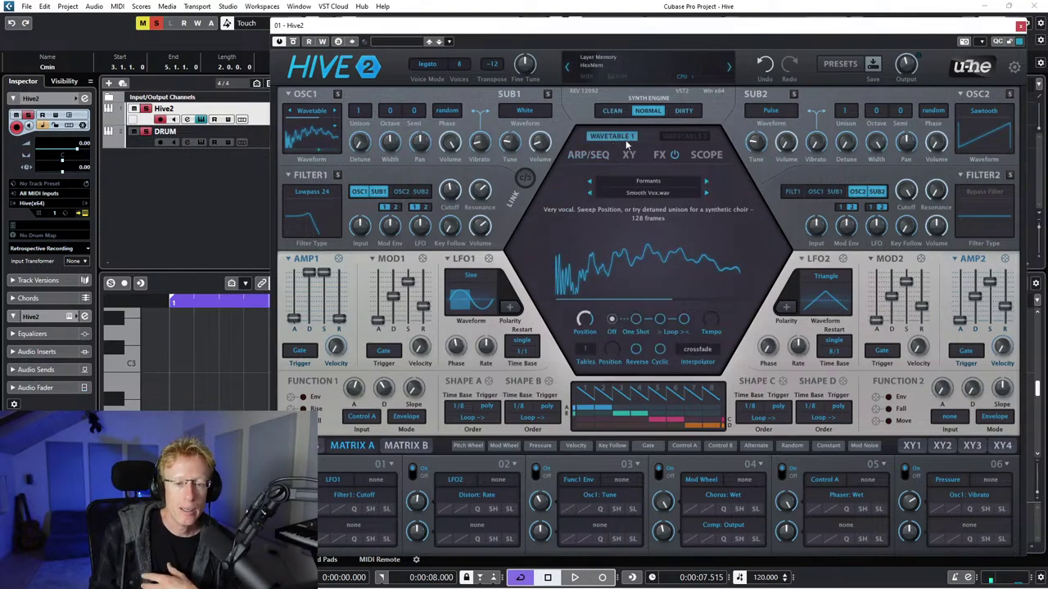
click(636, 319)
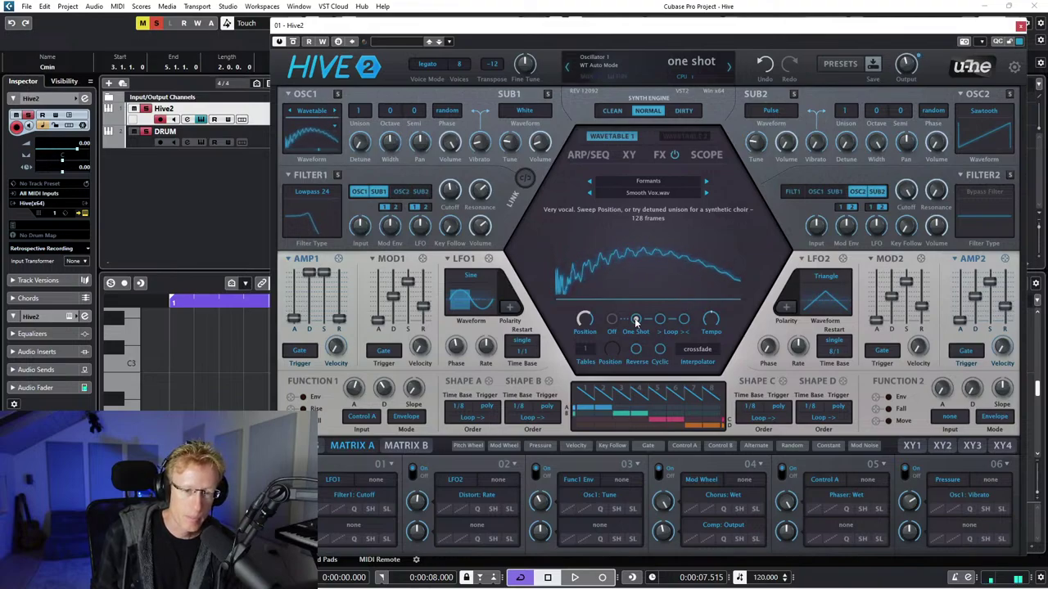
click(661, 320)
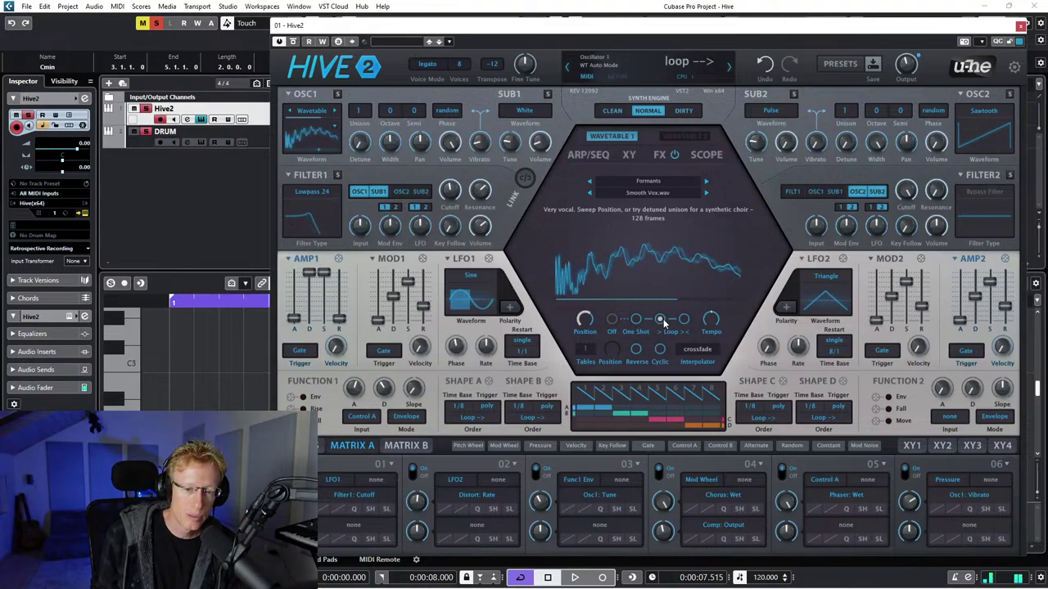
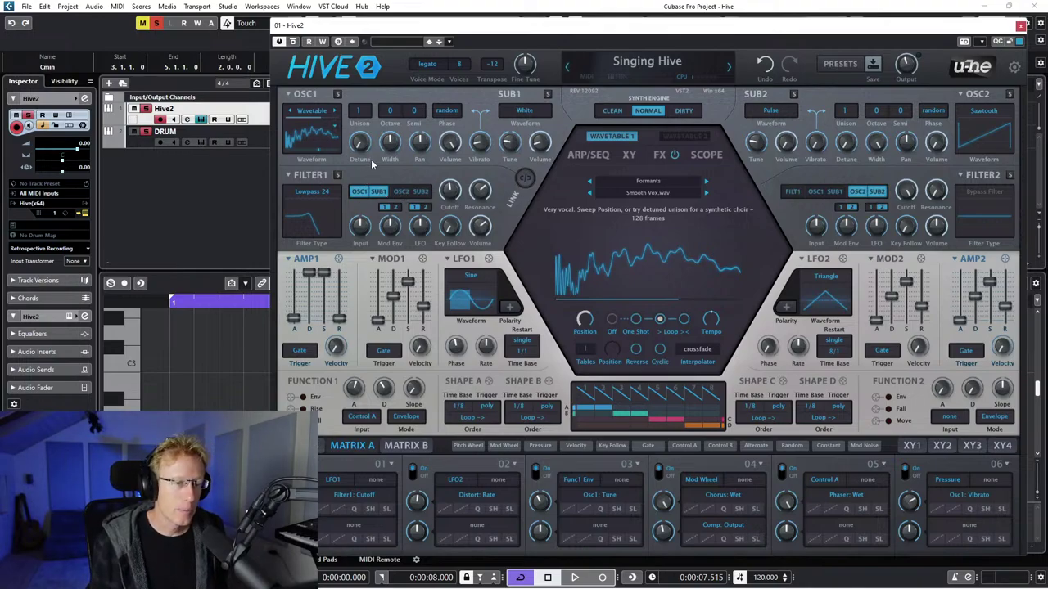
Set filter 1's type to Bandpass and adjust its cutoff and LFO modulation depth.
click(317, 193)
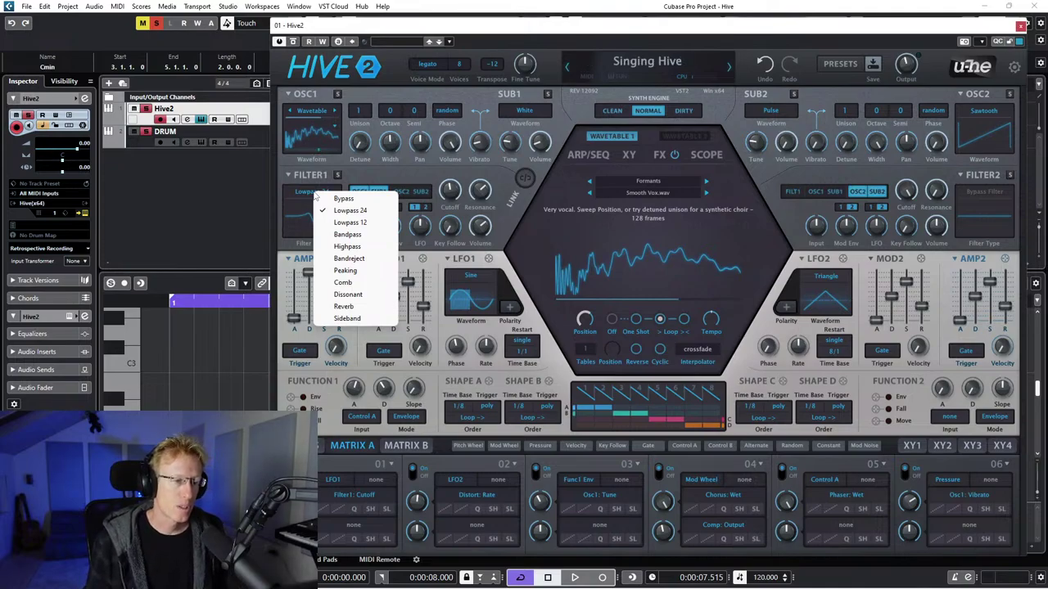
click(349, 235)
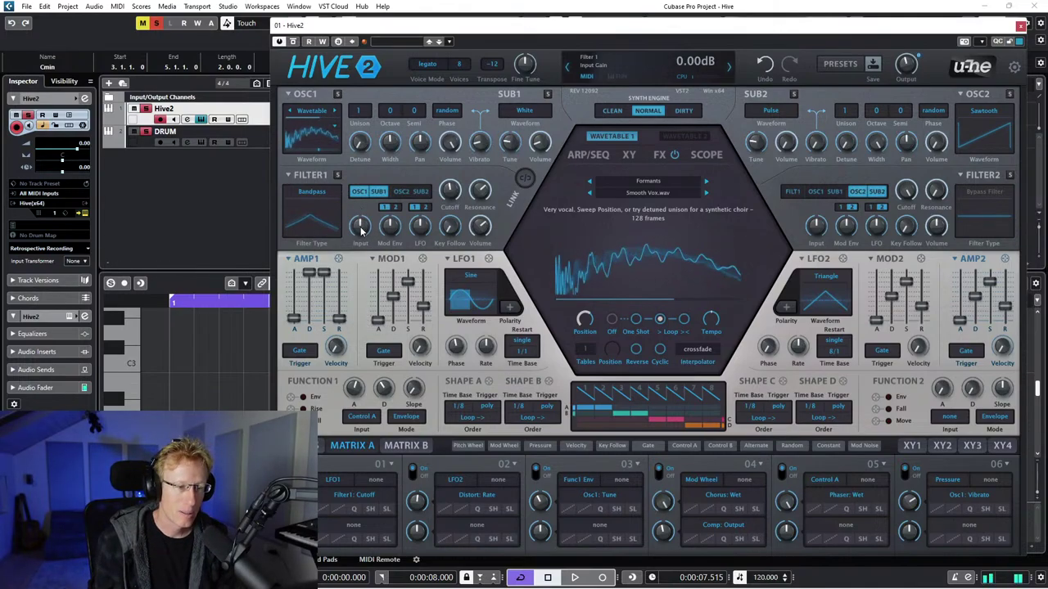
drag(450, 190, 448, 155)
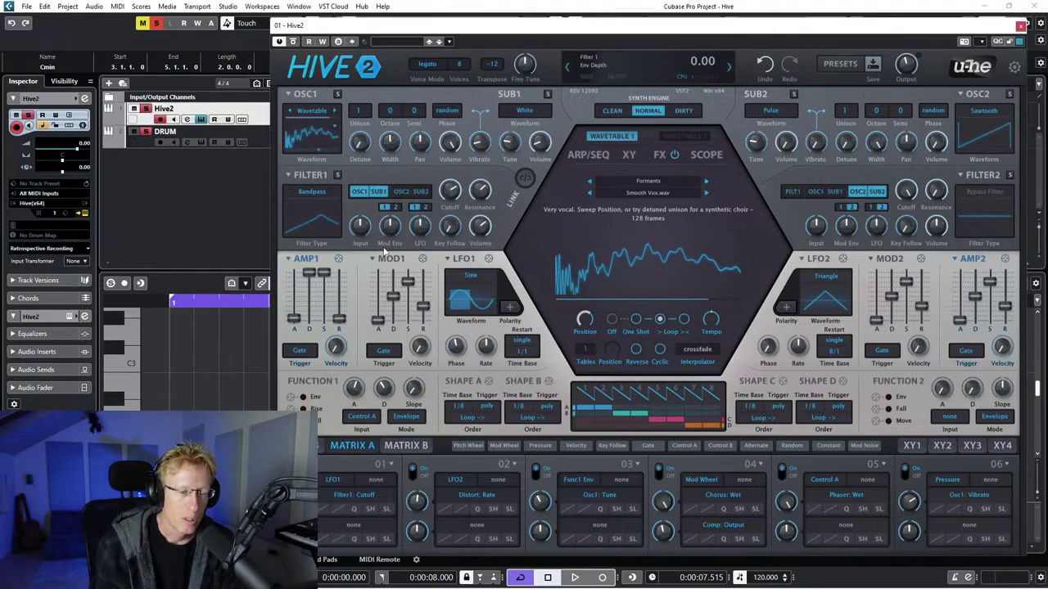
drag(446, 197, 425, 189)
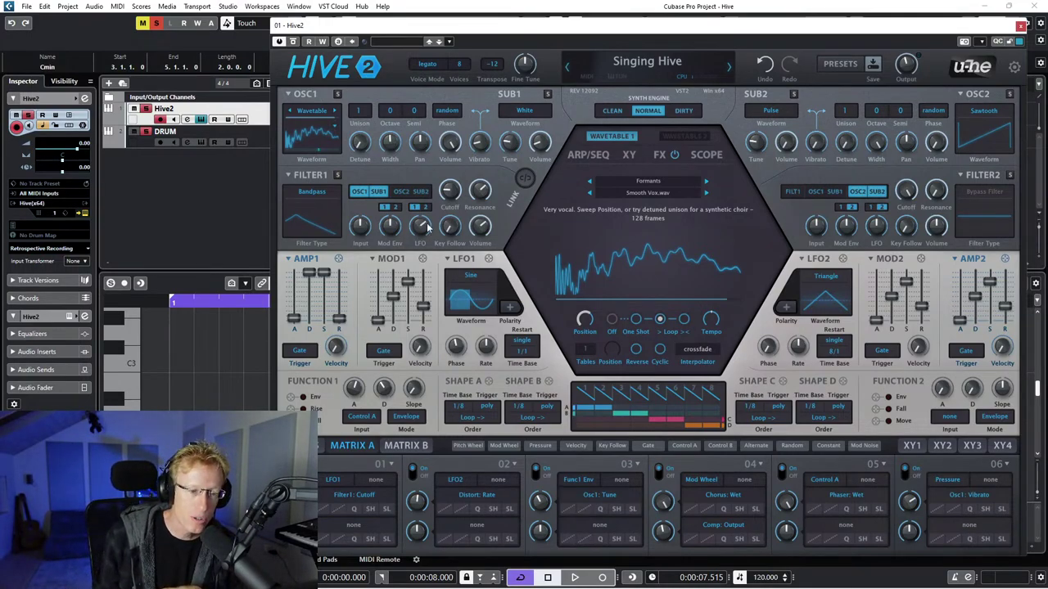
mouse_move(416, 230)
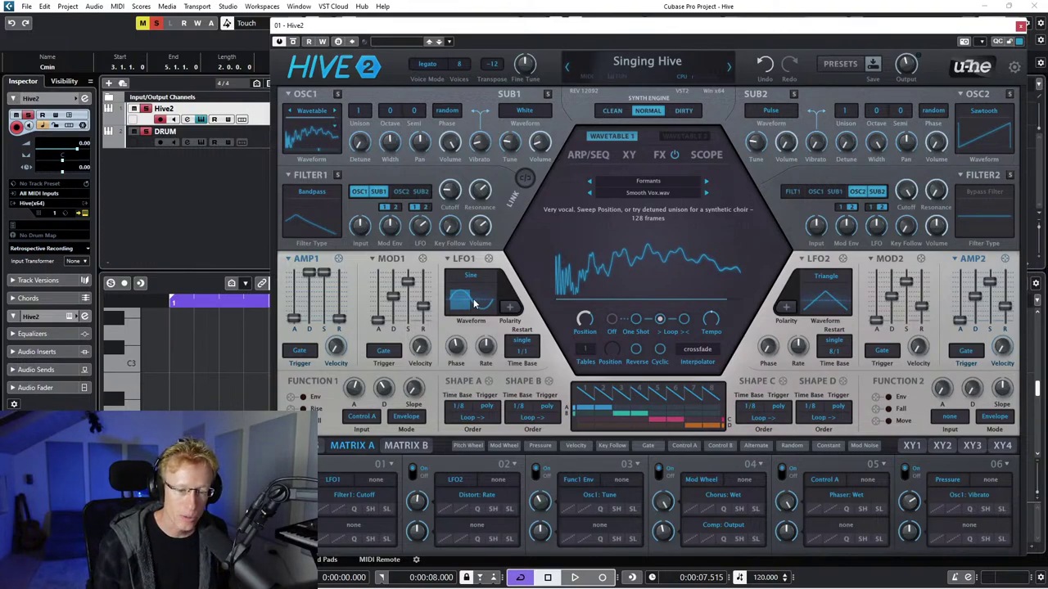
mouse_move(511, 307)
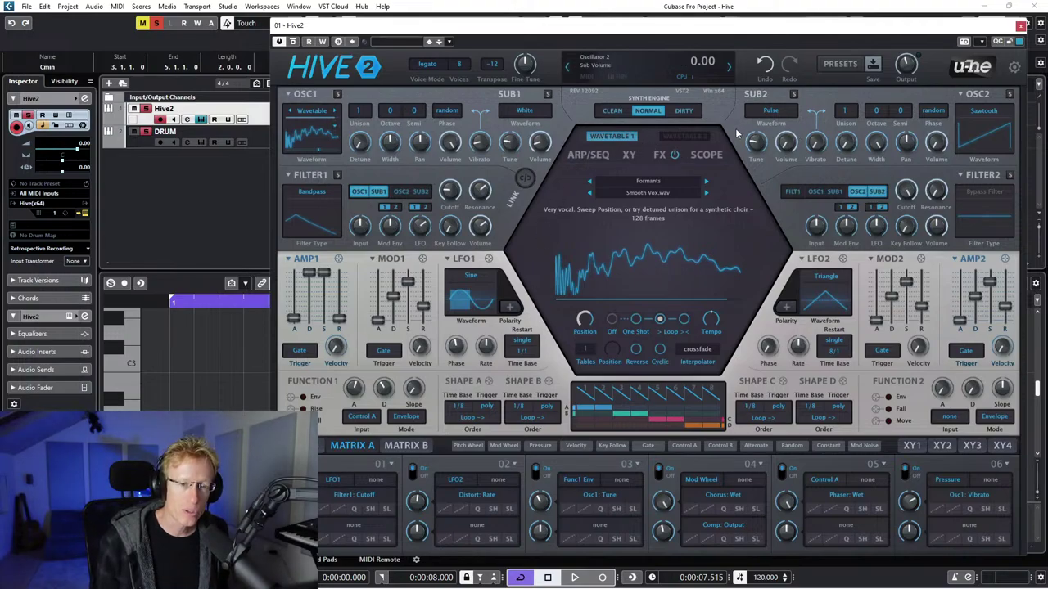
Show the XY pad and move its four control points apart, placing point 4 at about +29.0/+35.0.
click(590, 155)
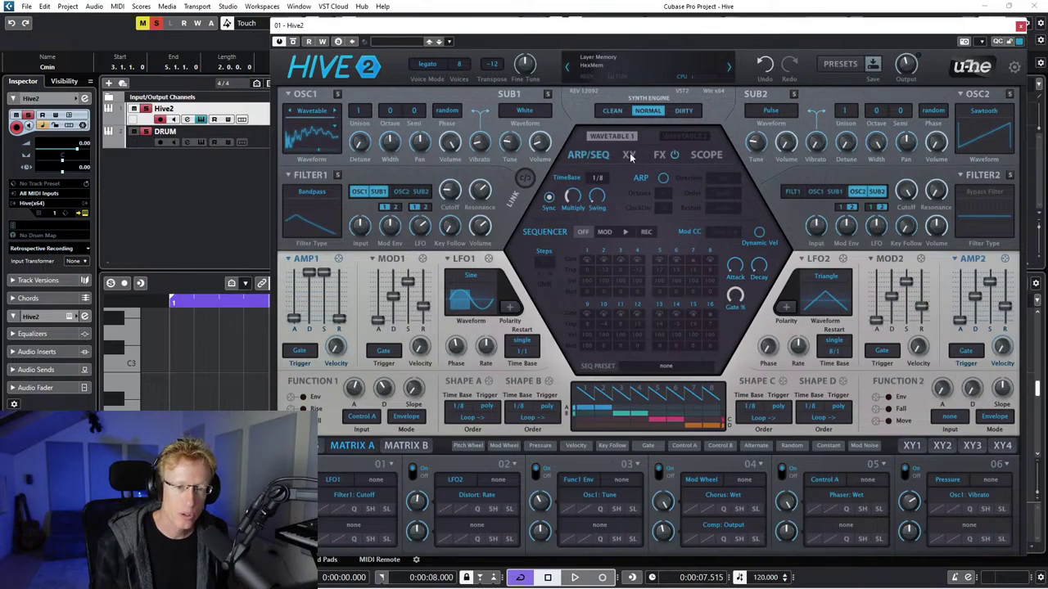
click(629, 156)
click(539, 234)
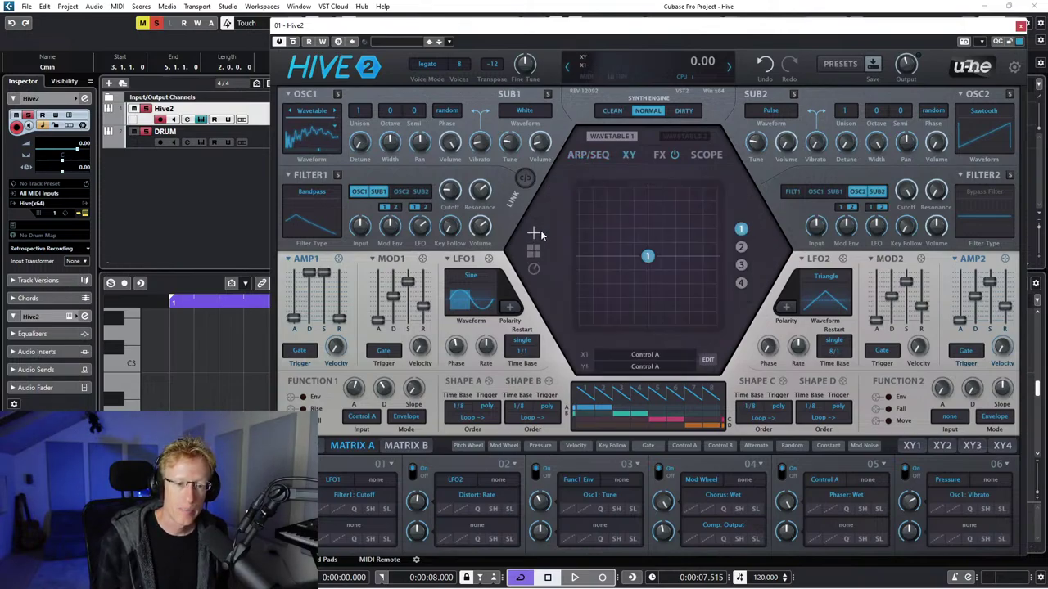
drag(649, 259, 668, 232)
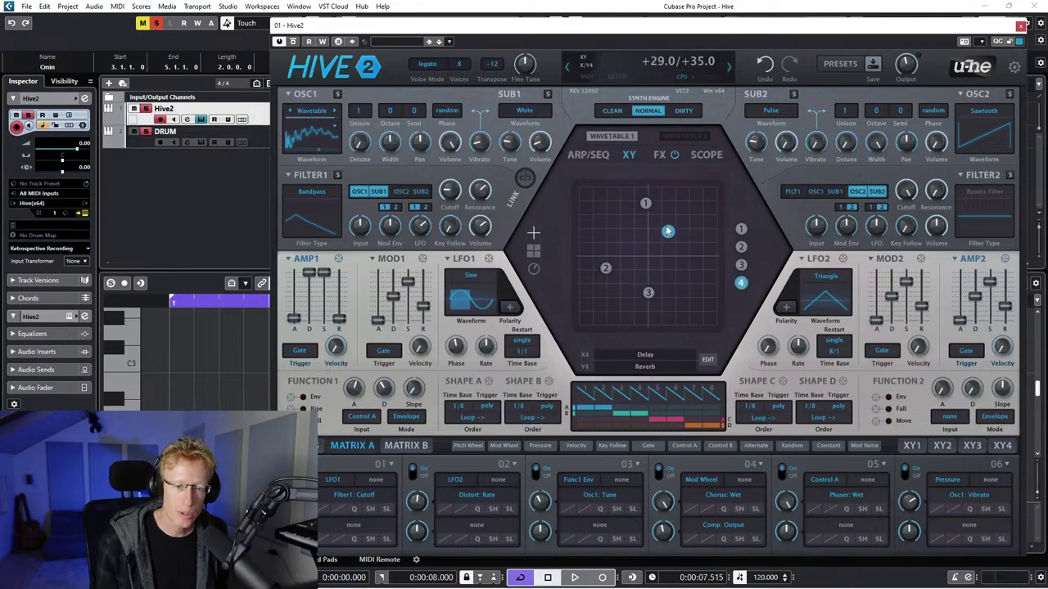
Show the effects settings to examine the effect chain and its parameters.
click(660, 154)
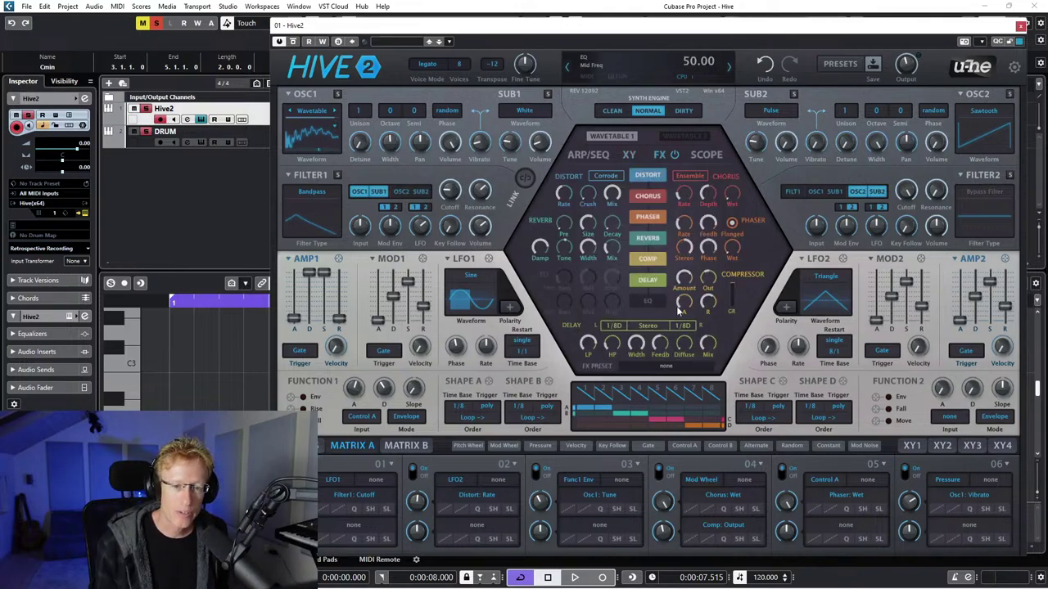
Show the scope with its four modulation traces and bring up the keyboard page below it.
click(706, 154)
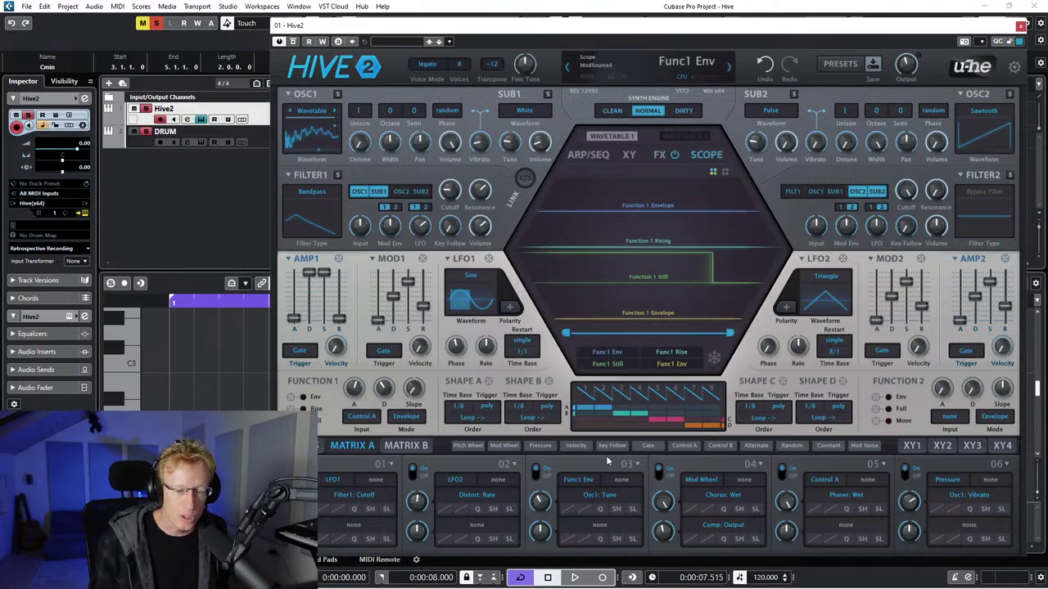
click(336, 478)
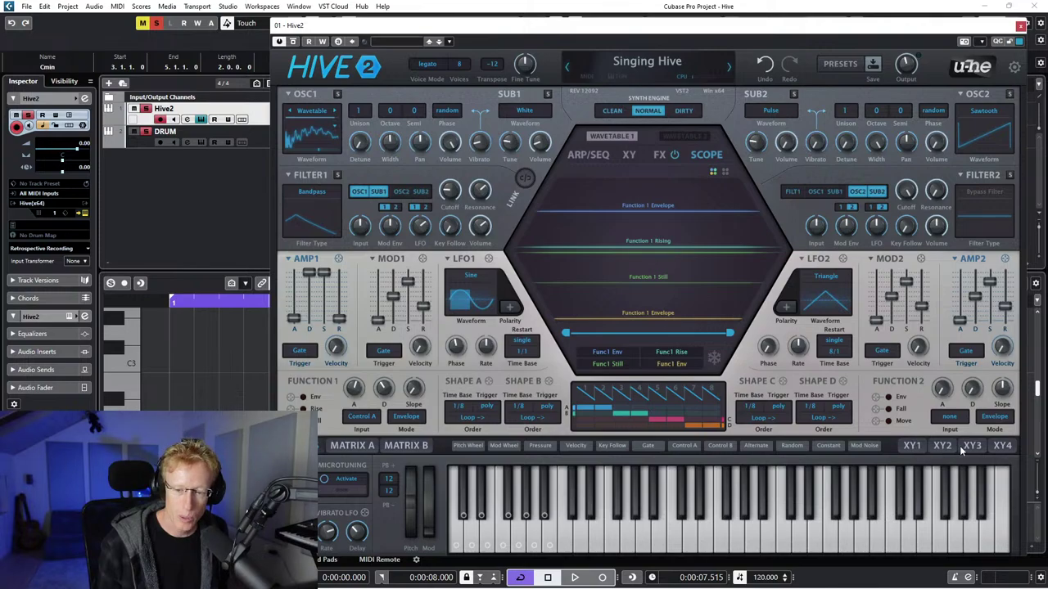
Look through the XY1 to XY4 modulation assignments and return to modulation matrix A.
click(910, 445)
click(942, 445)
click(972, 445)
click(1003, 445)
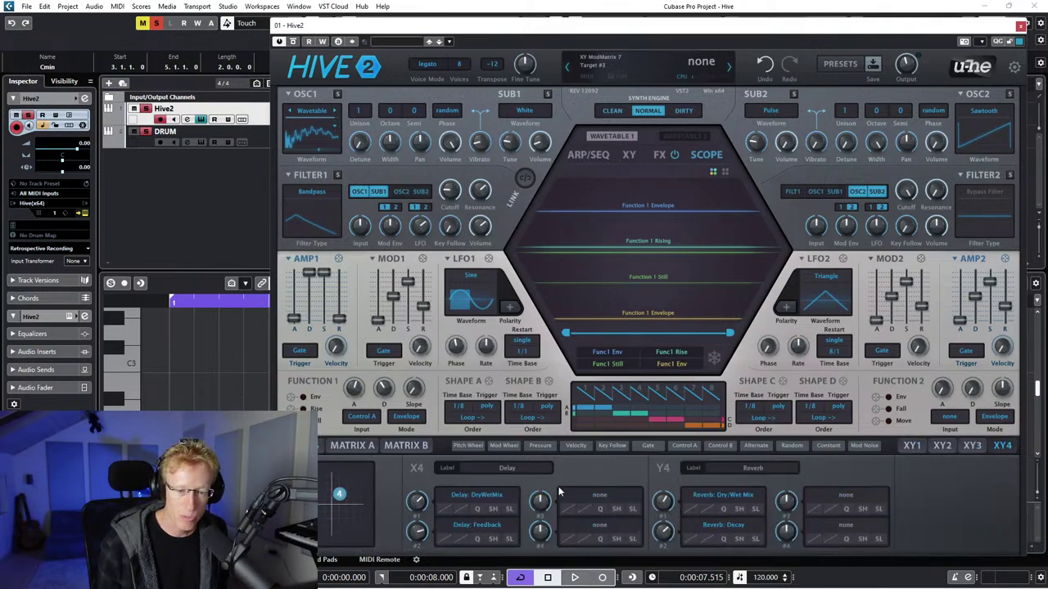
click(914, 447)
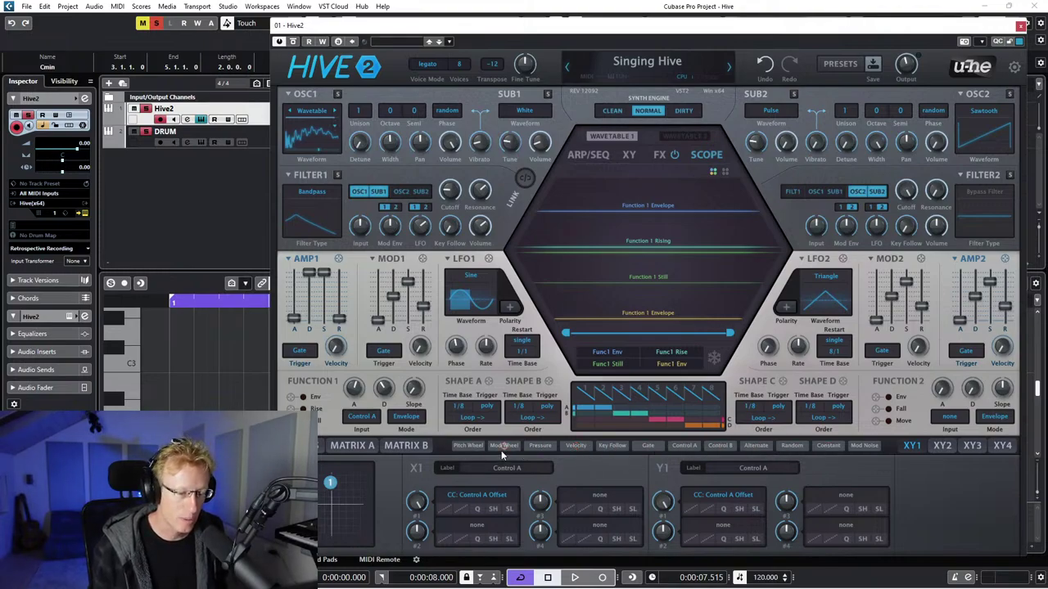
click(340, 447)
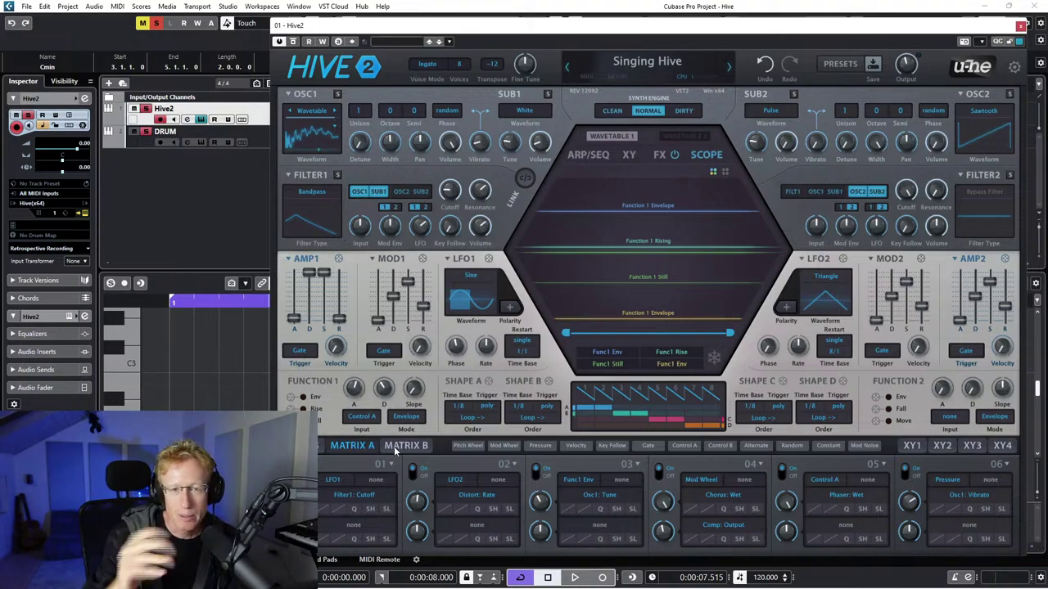
mouse_move(419, 347)
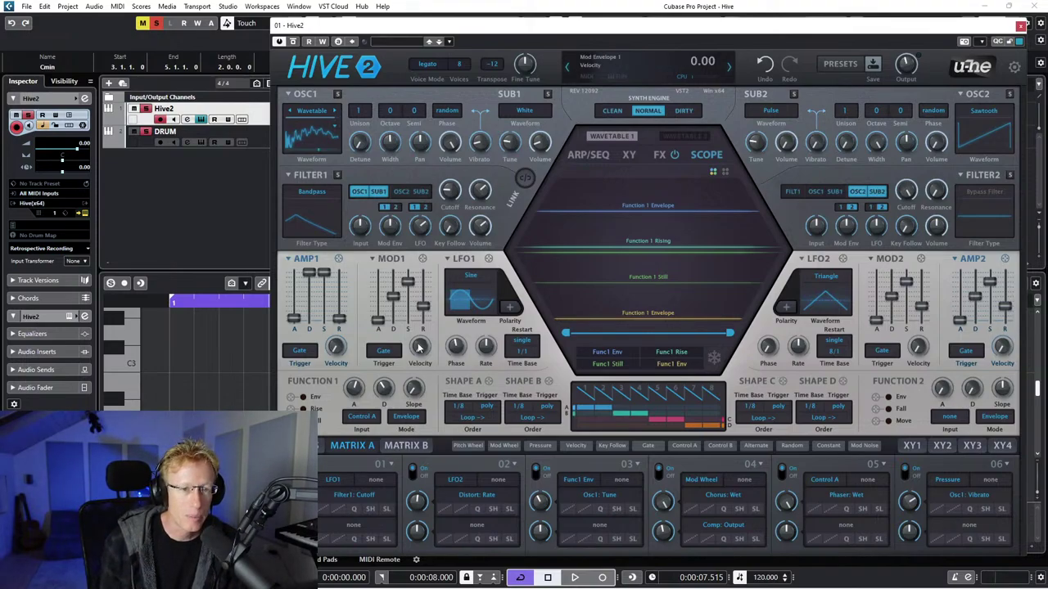
Open the preset browser, list the 01 Basses folder and load the ARK Dirty Cog preset.
mouse_move(688, 105)
click(847, 71)
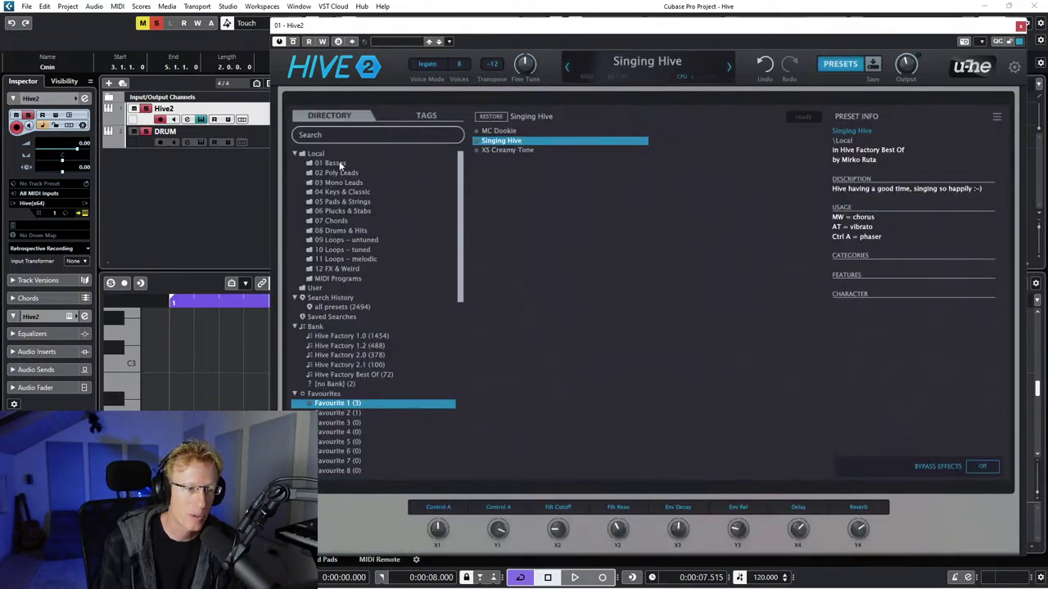
click(330, 163)
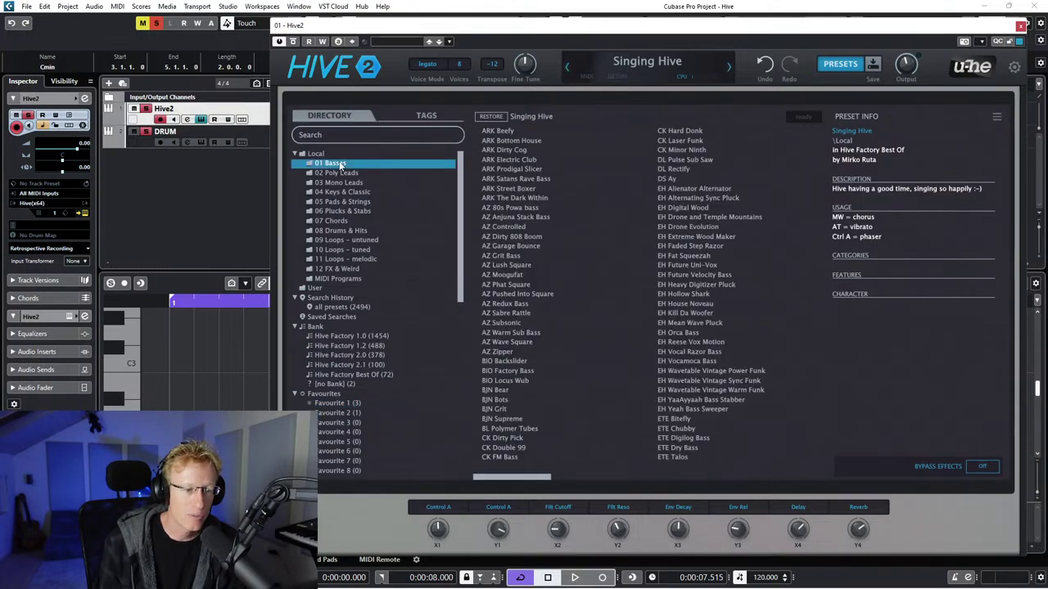
right_click(522, 151)
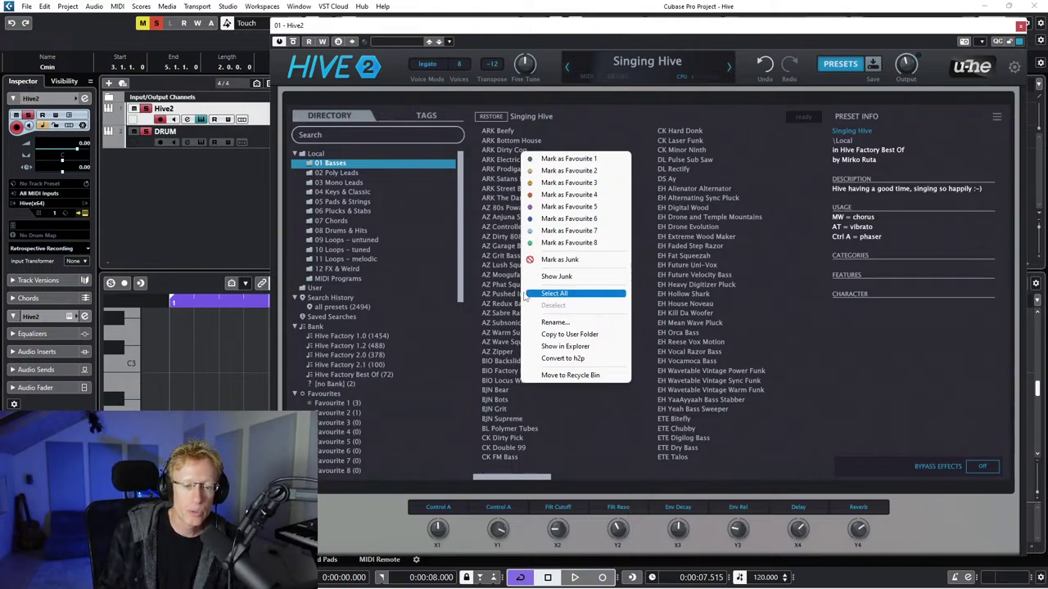
click(494, 152)
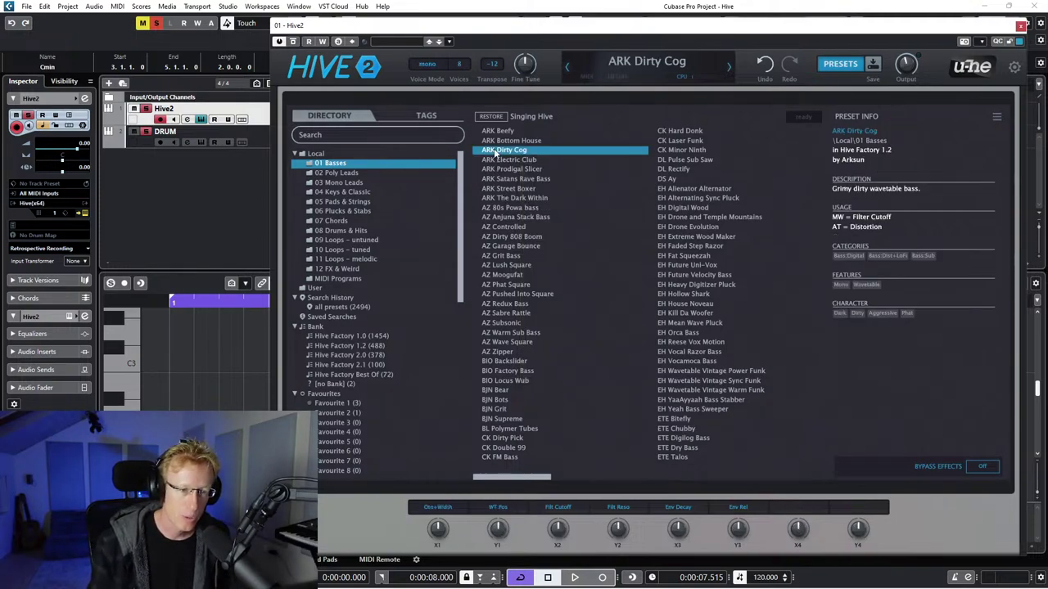
Audition the bass presets ARK The Dark Within, EH Faded Step Razor, EH Future Uni-Vox and EH Mean Wave Pluck.
click(545, 201)
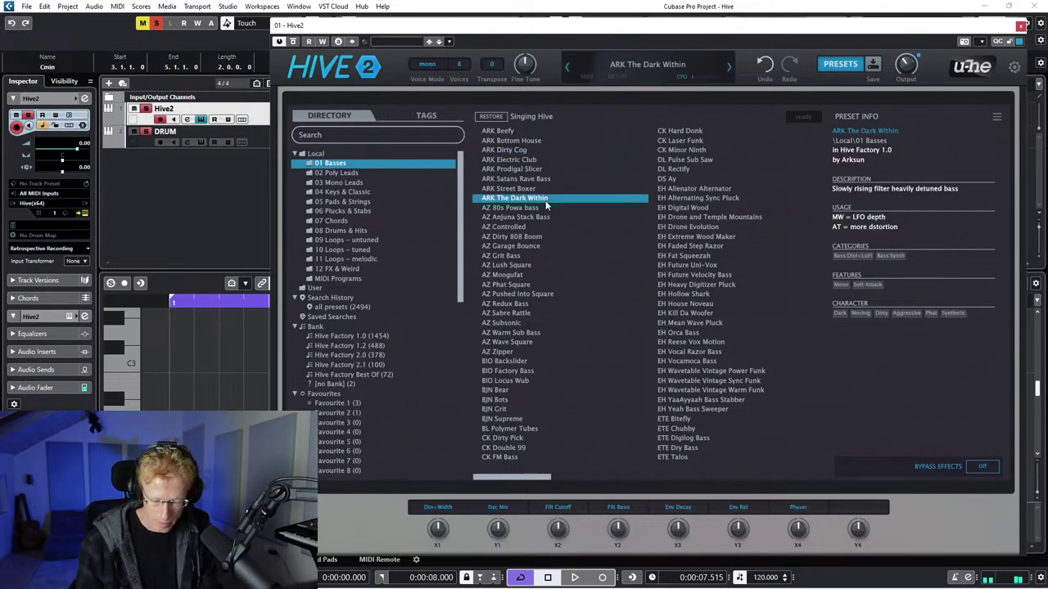
click(706, 246)
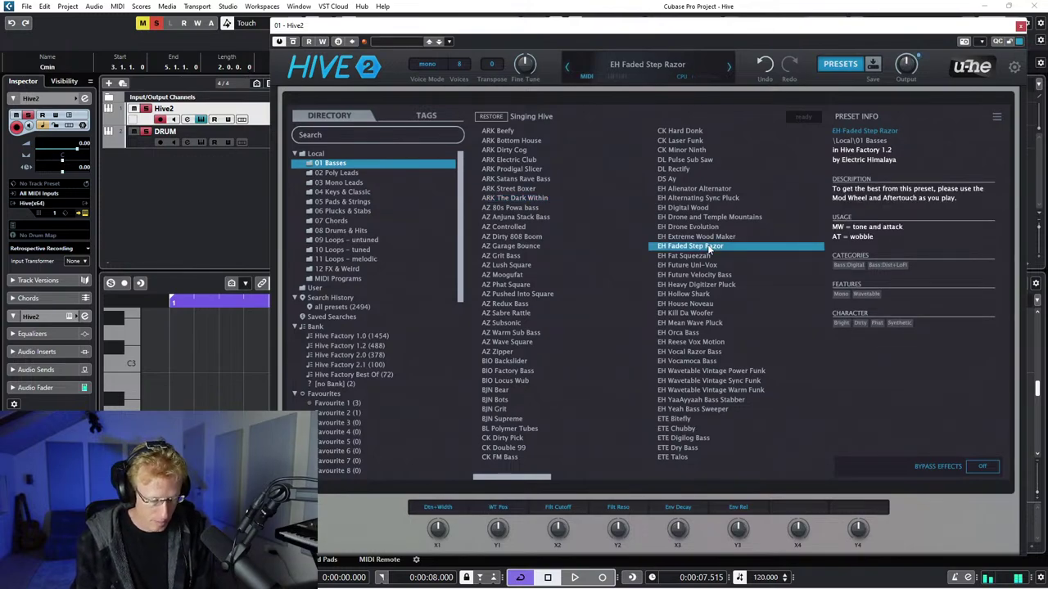
click(696, 267)
click(678, 322)
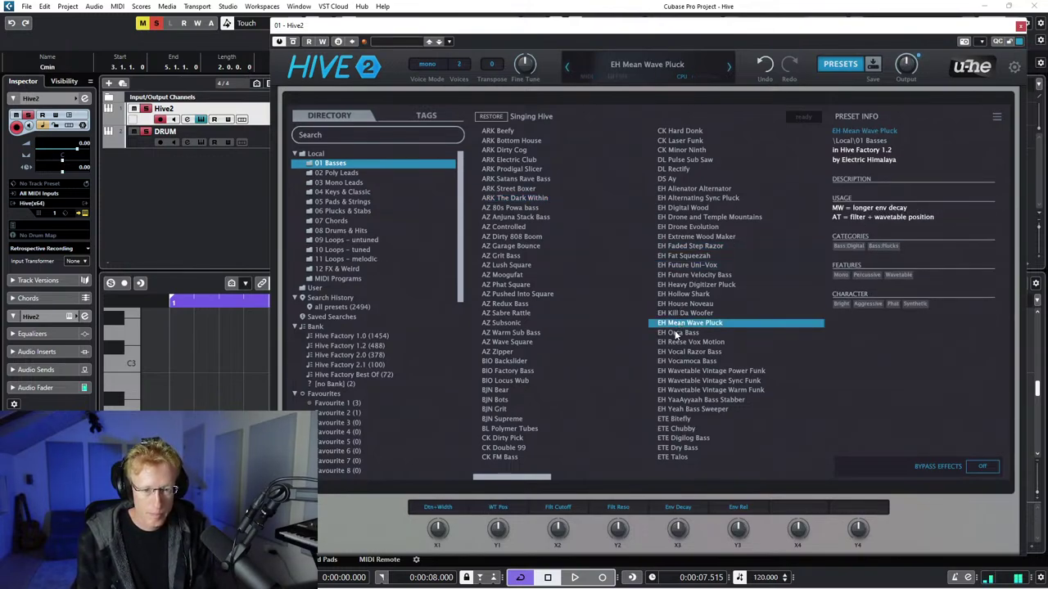
Audition the bass presets AZ Sabre Rattle, BIO Backslider, EH Wavetable Vintage Power Funk and EH YaaAyyaah Bass Stabber.
click(524, 314)
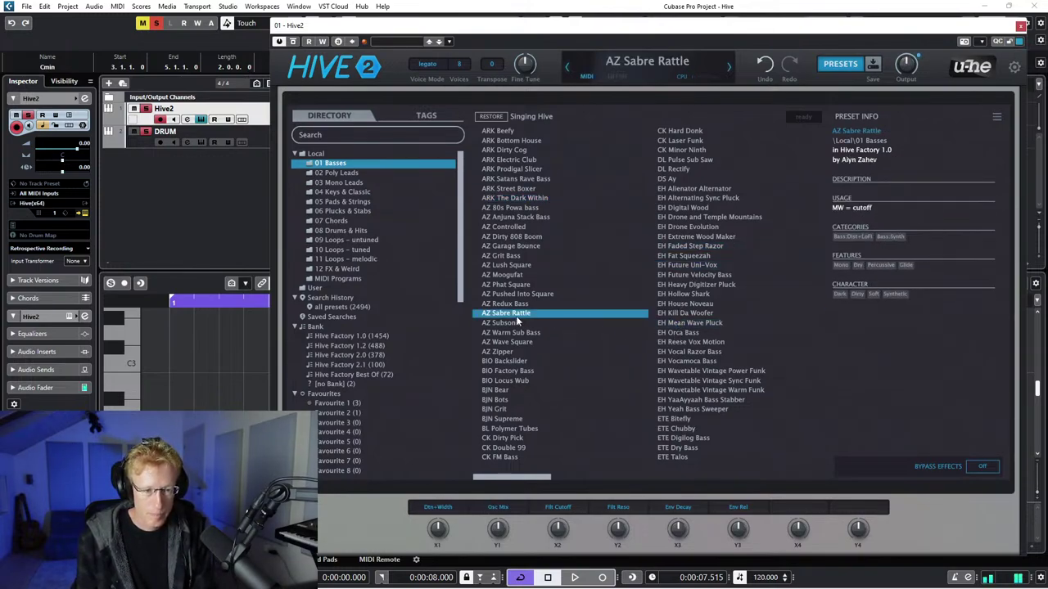
click(502, 362)
click(713, 371)
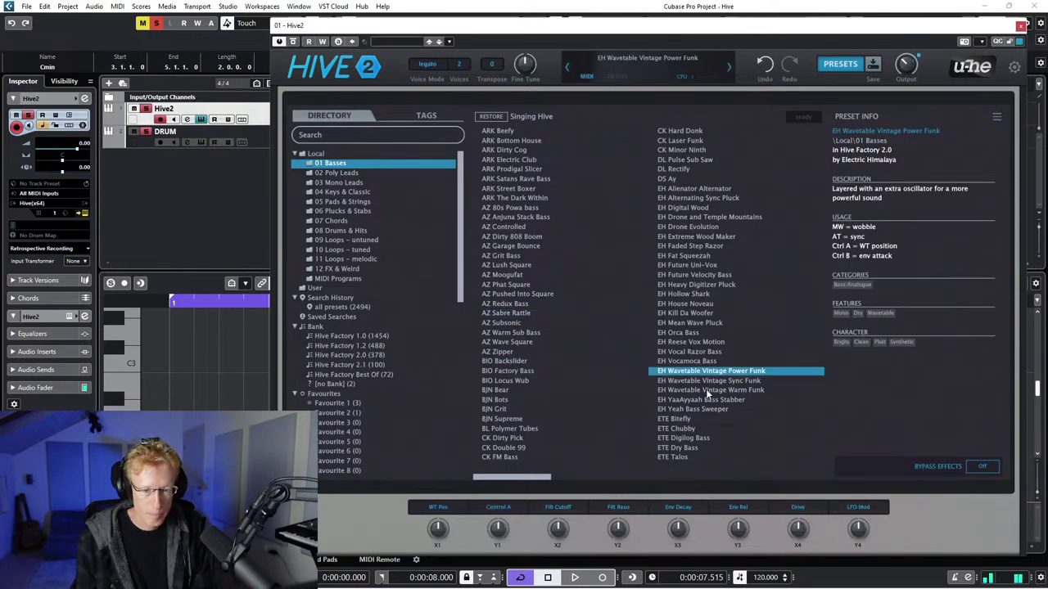
click(709, 400)
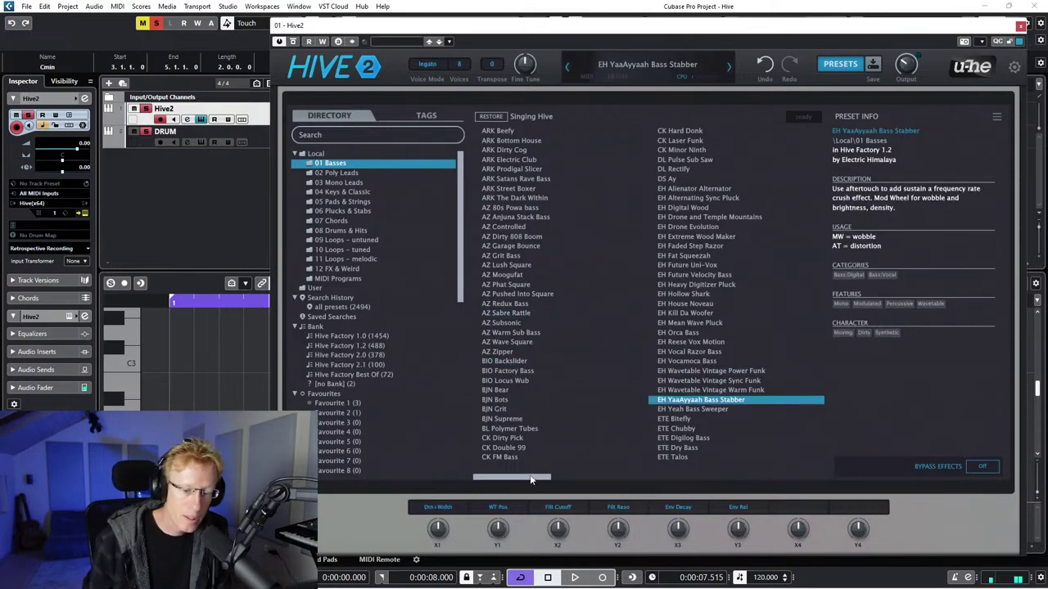
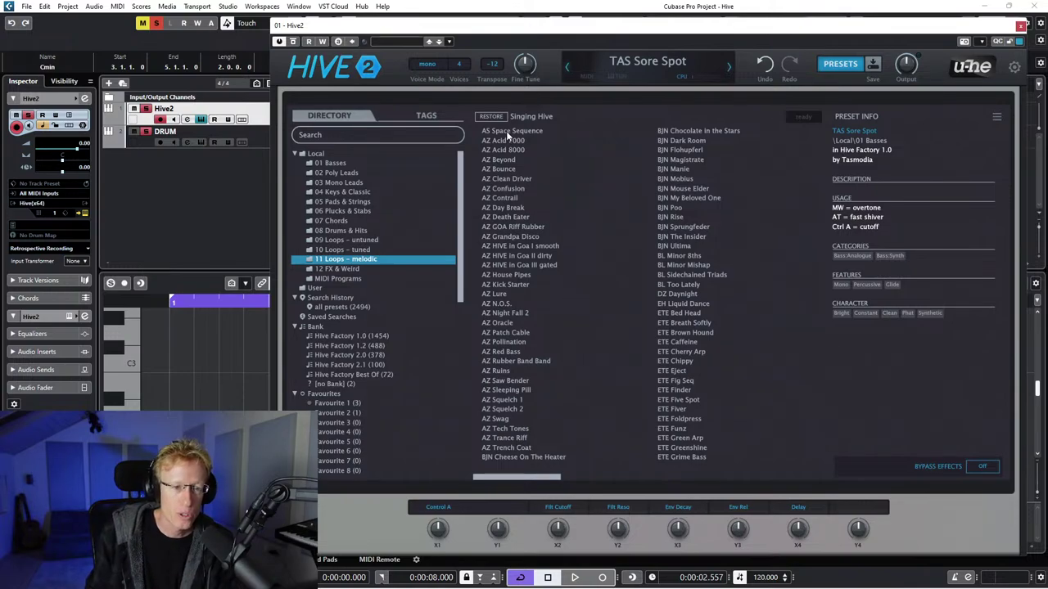
Audition the melodic loop presets AZ Acid 8000, AZ Contrail and AZ HIVE in Goa I smooth.
click(507, 150)
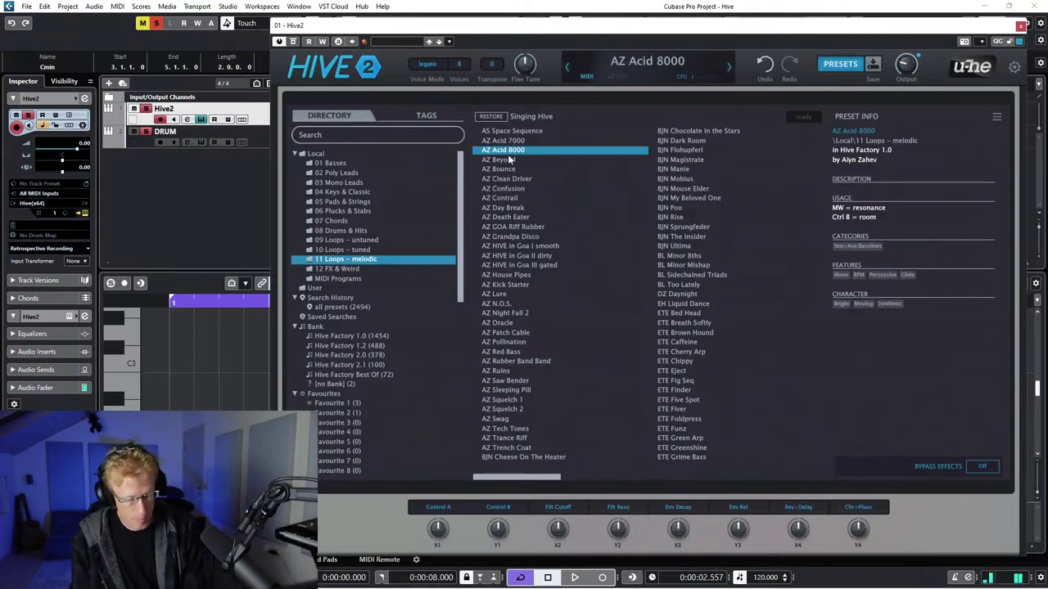
click(492, 198)
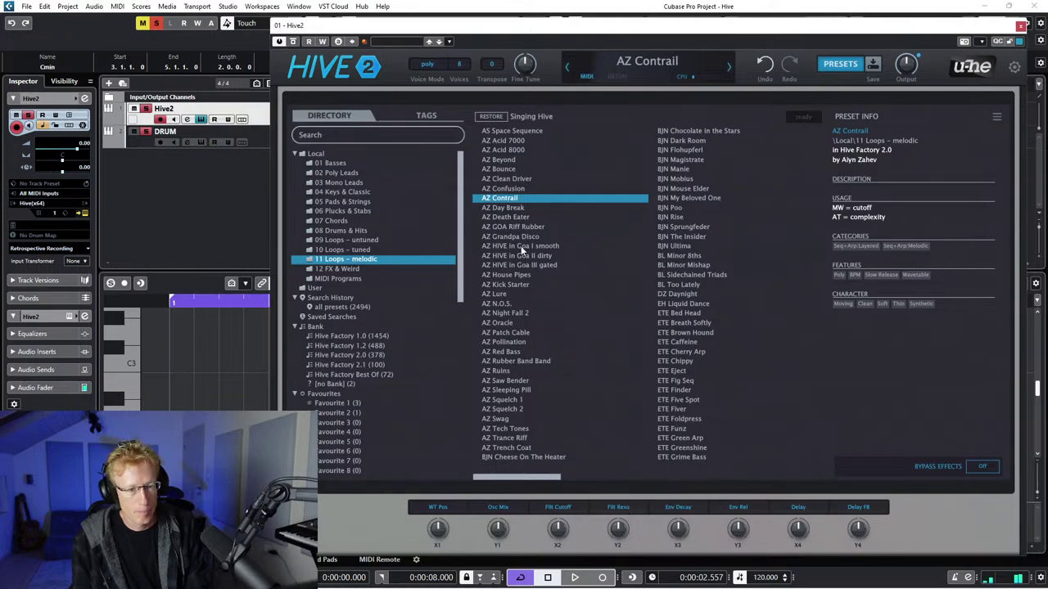
click(521, 246)
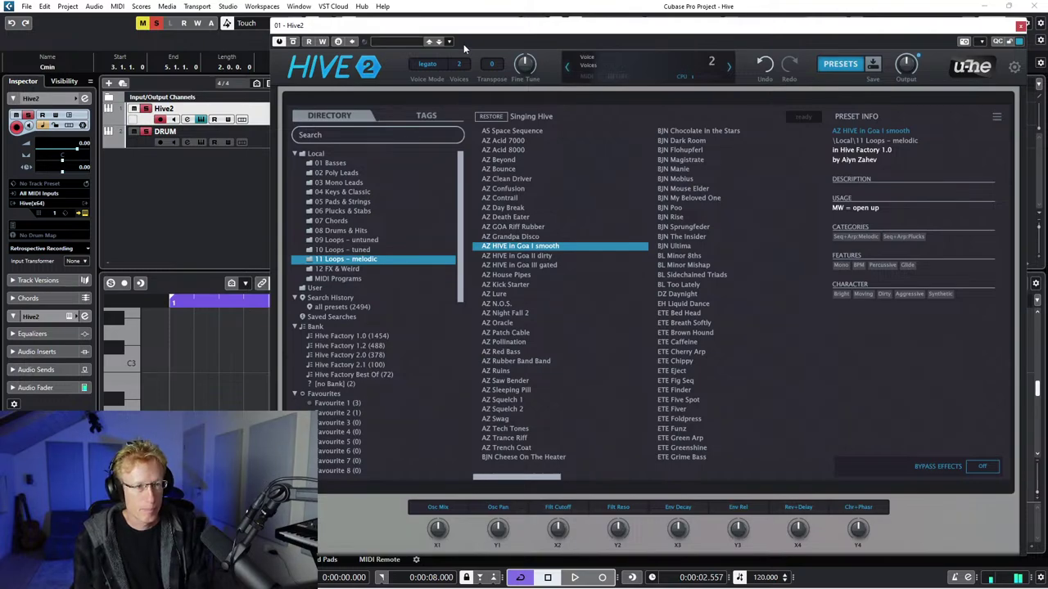
Move the Cmin clips on the Hive2 track to bar 5, outside the loop range, and start playback of the drum loop.
drag(463, 43, 681, 49)
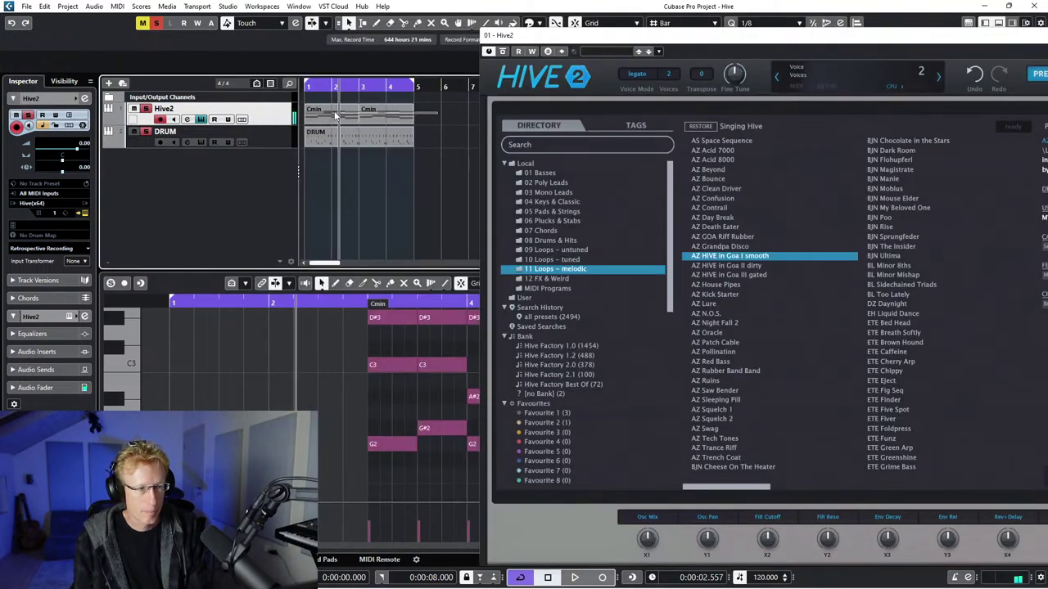
drag(311, 114, 419, 86)
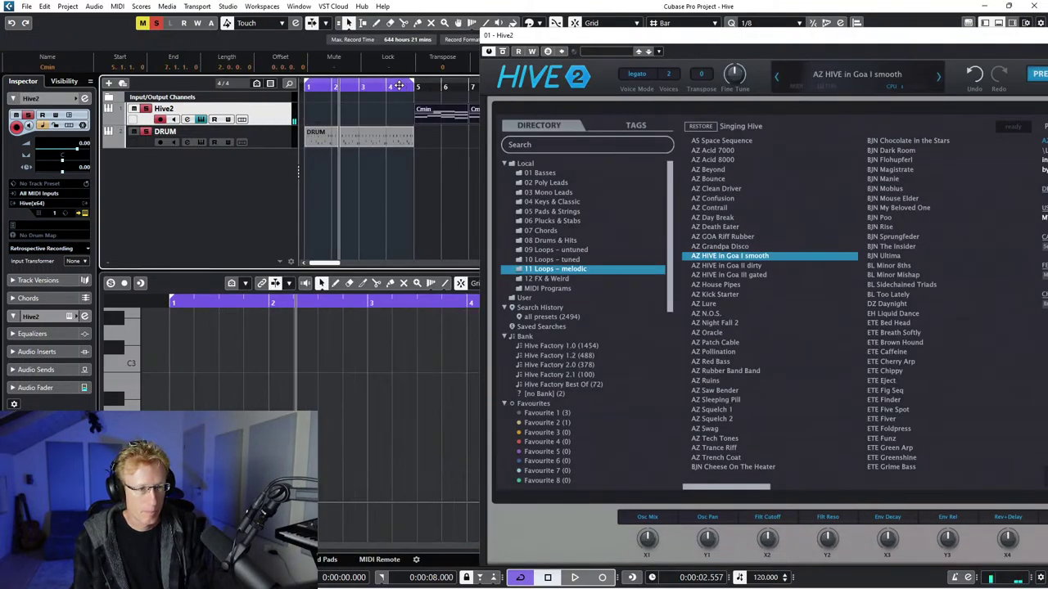
drag(537, 37, 308, 25)
key(space)
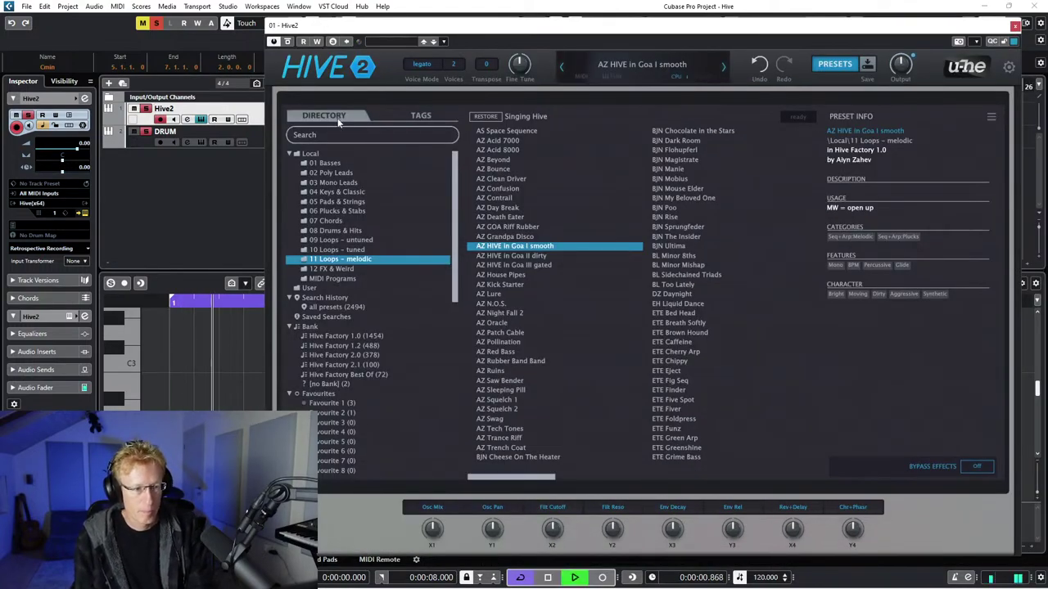
Audition the melodic loop presets AZ HIVE in Goa III gated, BL Too Lately, ETE Breath Softly, ETE Caffeine, ETE Fig Seq and AZ Squelch 1.
click(524, 265)
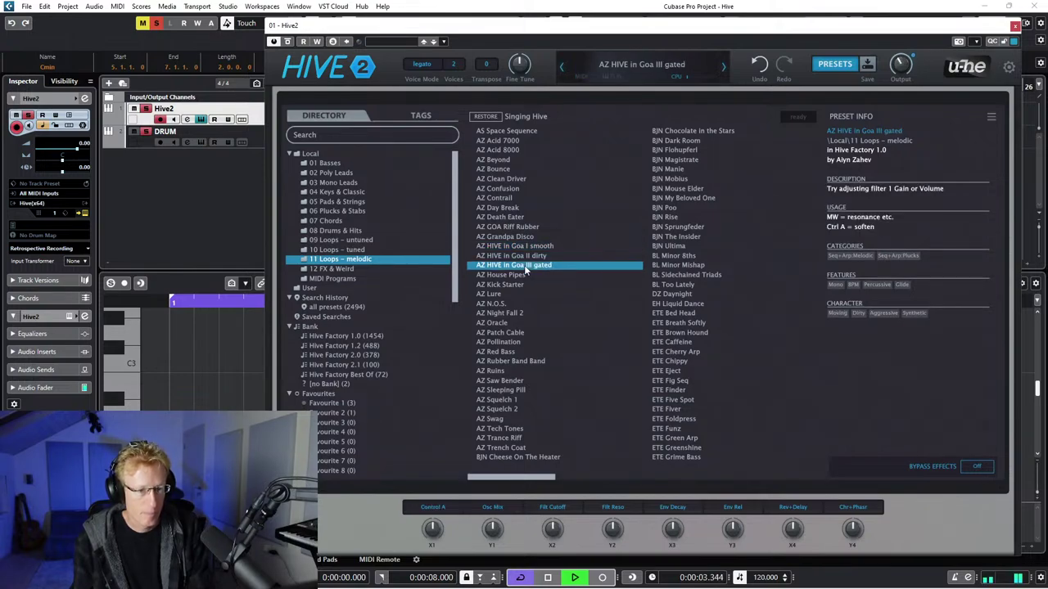
click(671, 284)
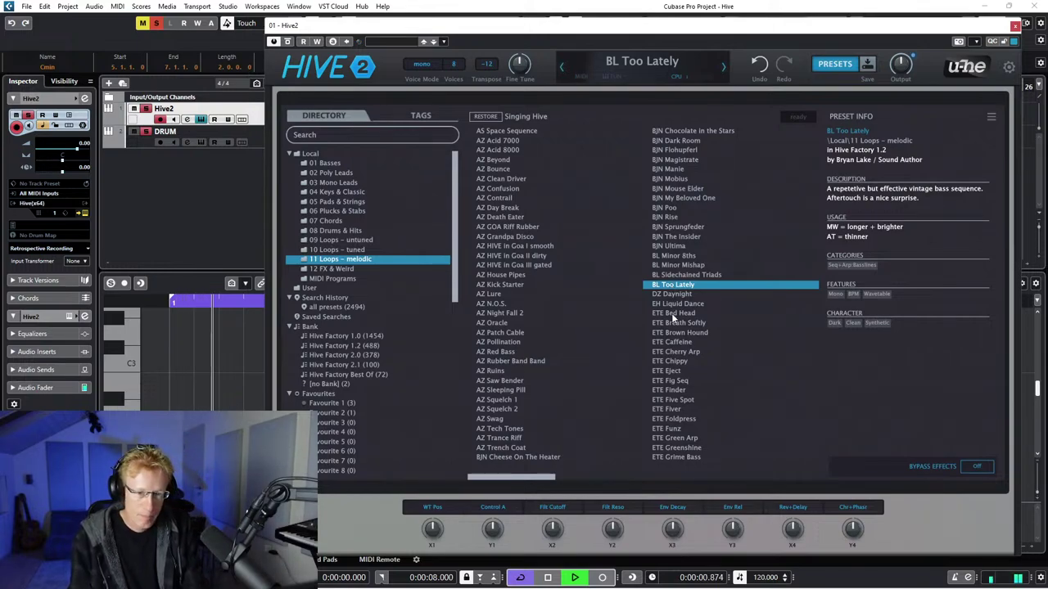
click(675, 324)
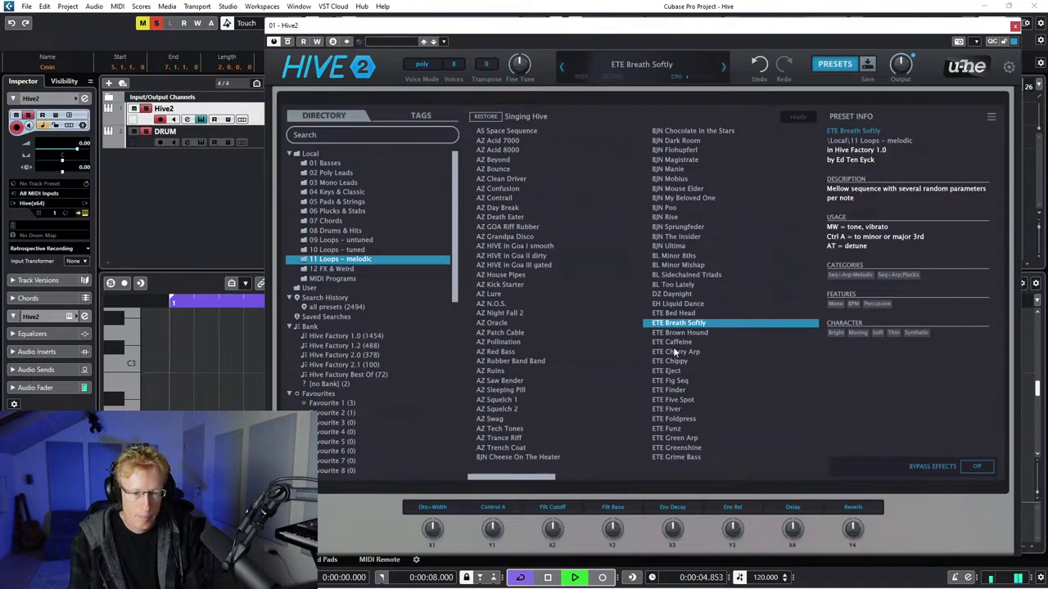
click(676, 344)
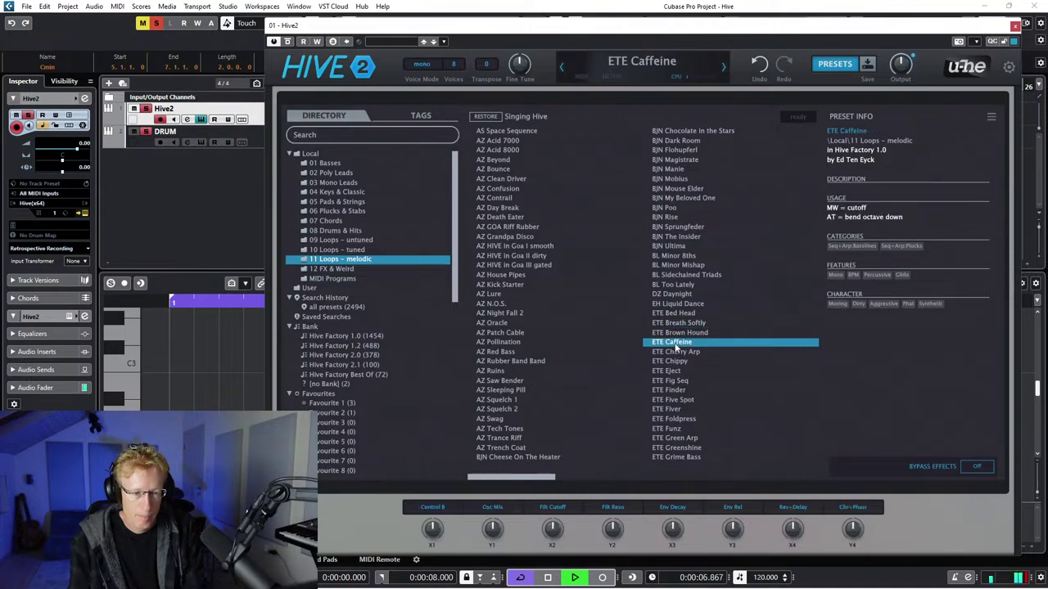
click(672, 383)
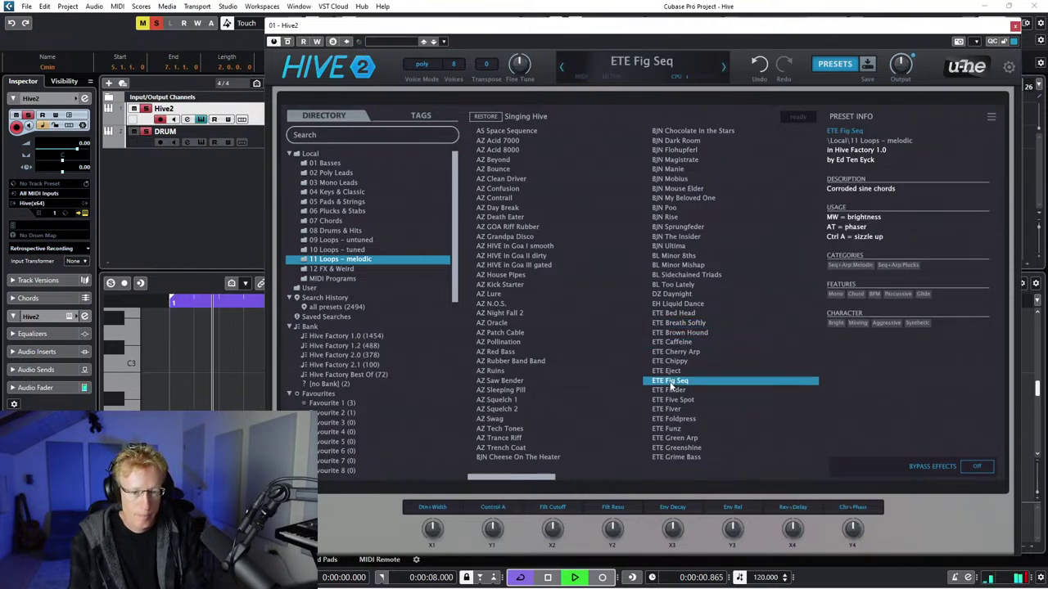
click(506, 401)
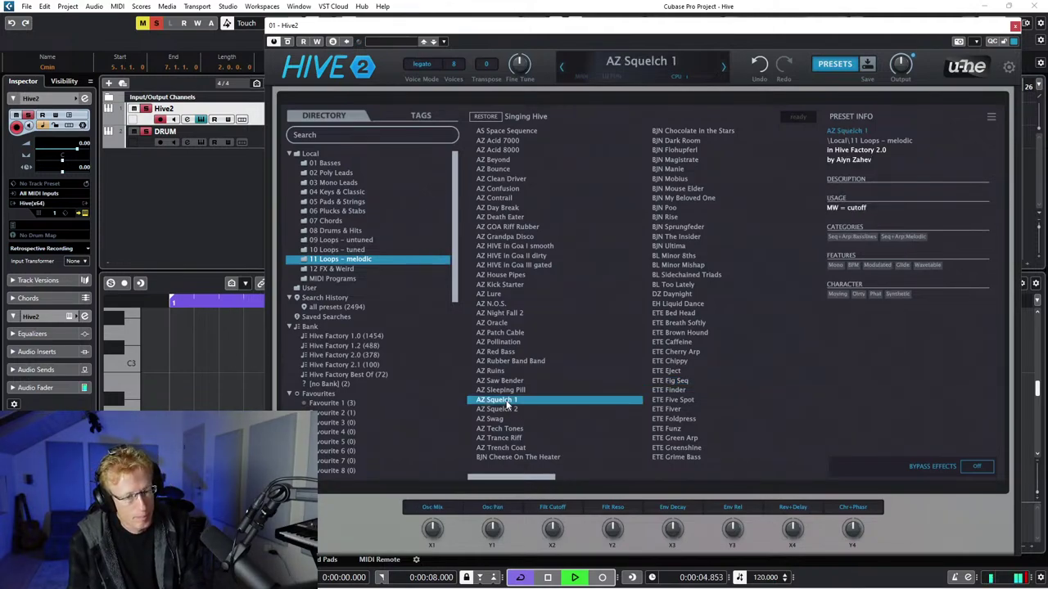
Audition the melodic loop presets JH Switched on Bach, HS Magic Sponge, HS Silver Box A, HS Pig Bells 5 and KS Casablanca.
scroll(563, 479, right, 5)
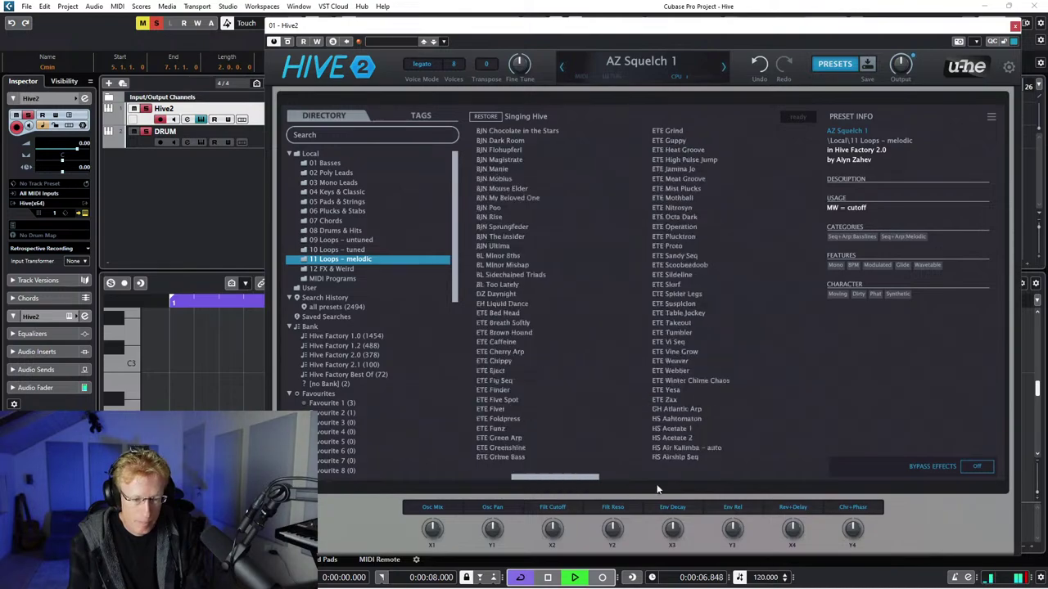
click(682, 421)
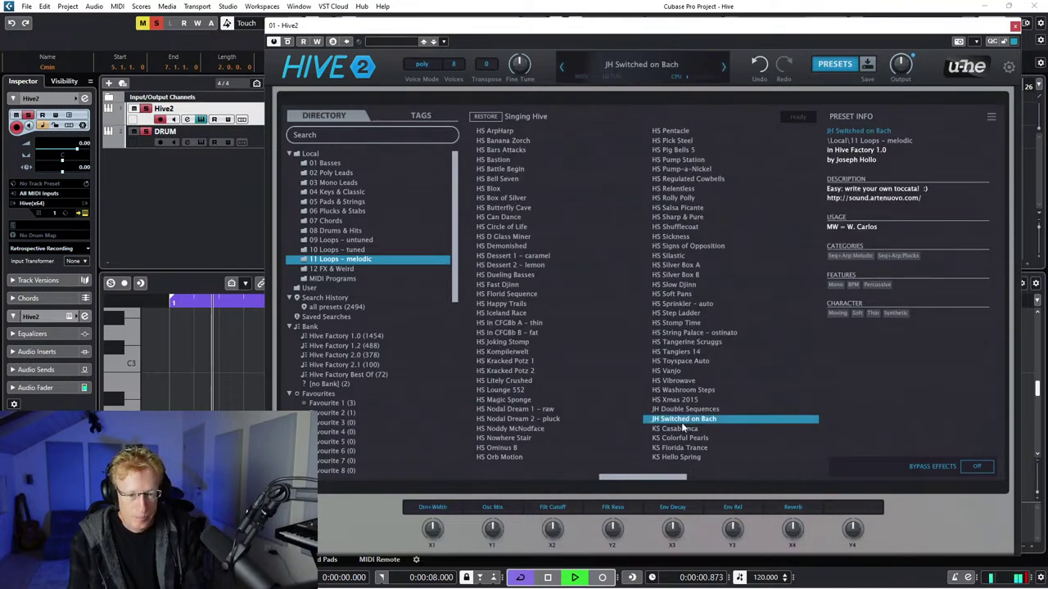
click(506, 399)
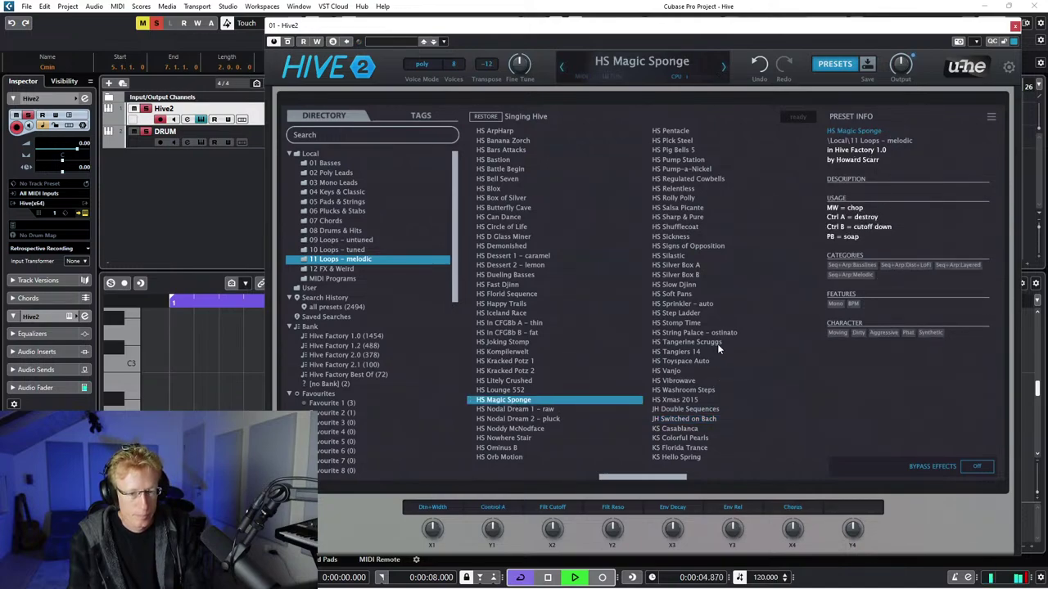
click(695, 265)
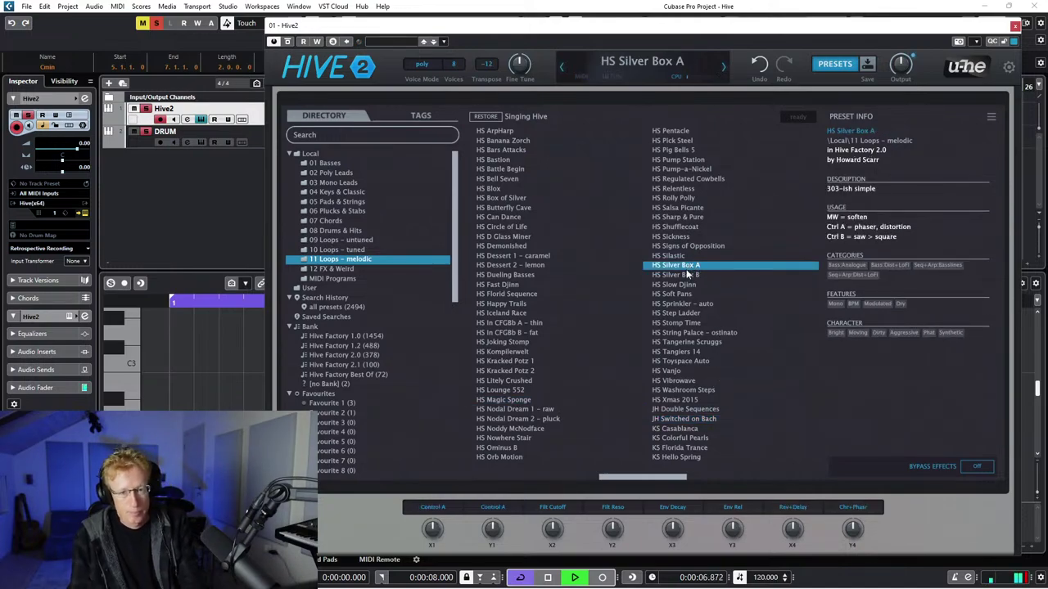
click(673, 150)
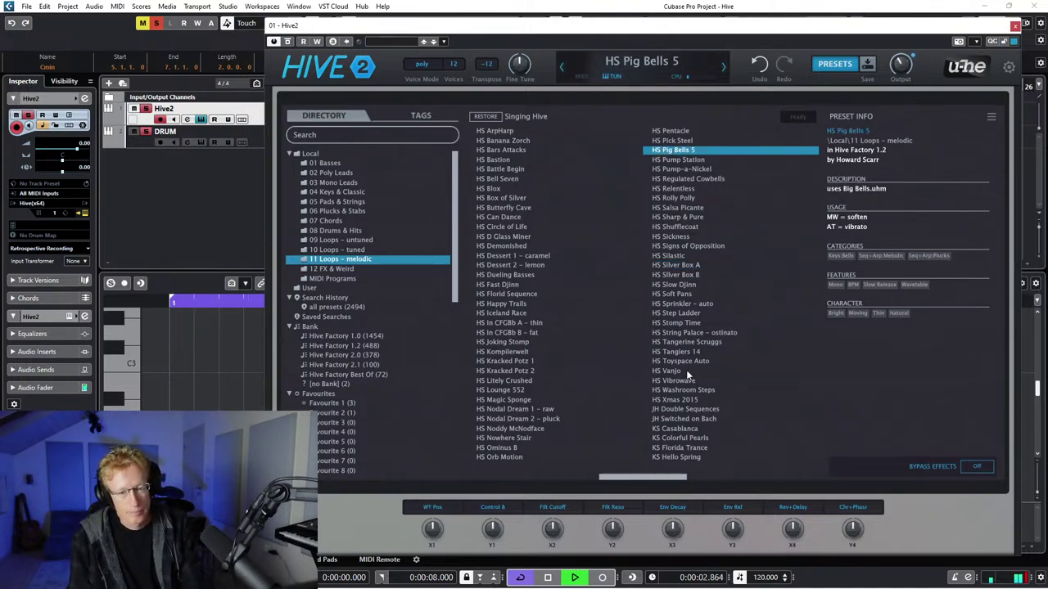
click(700, 429)
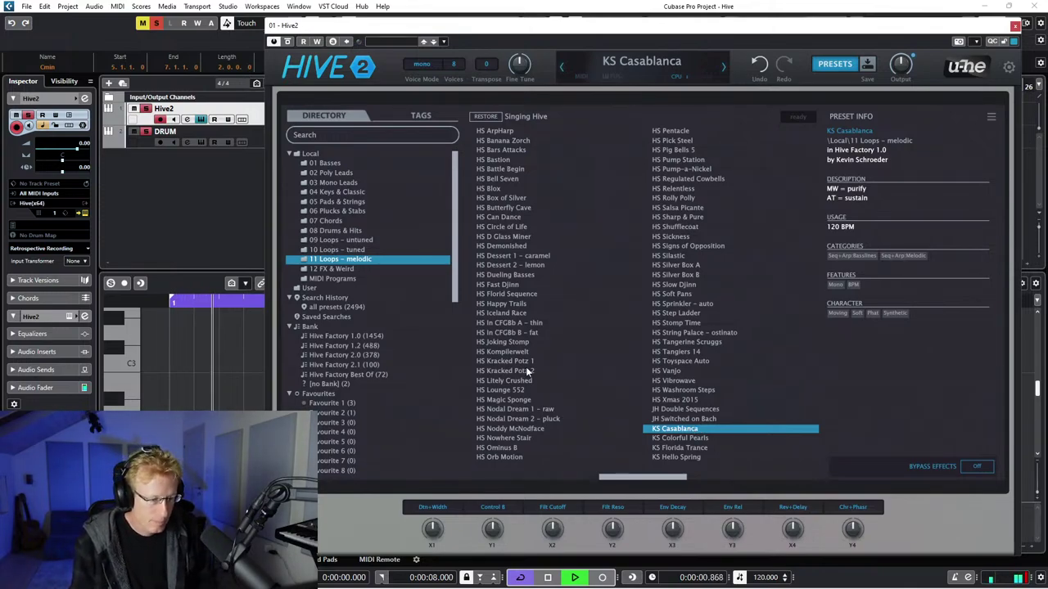
Stop playback, load STU Liquid House from the 07 Chords folder and play it over the drum loop.
key(space)
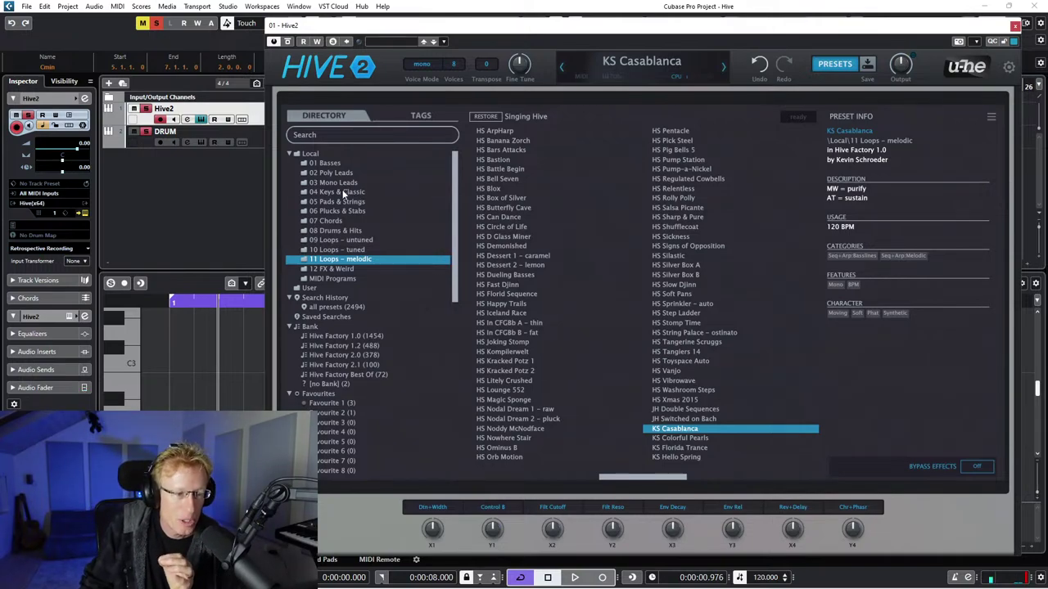
click(335, 223)
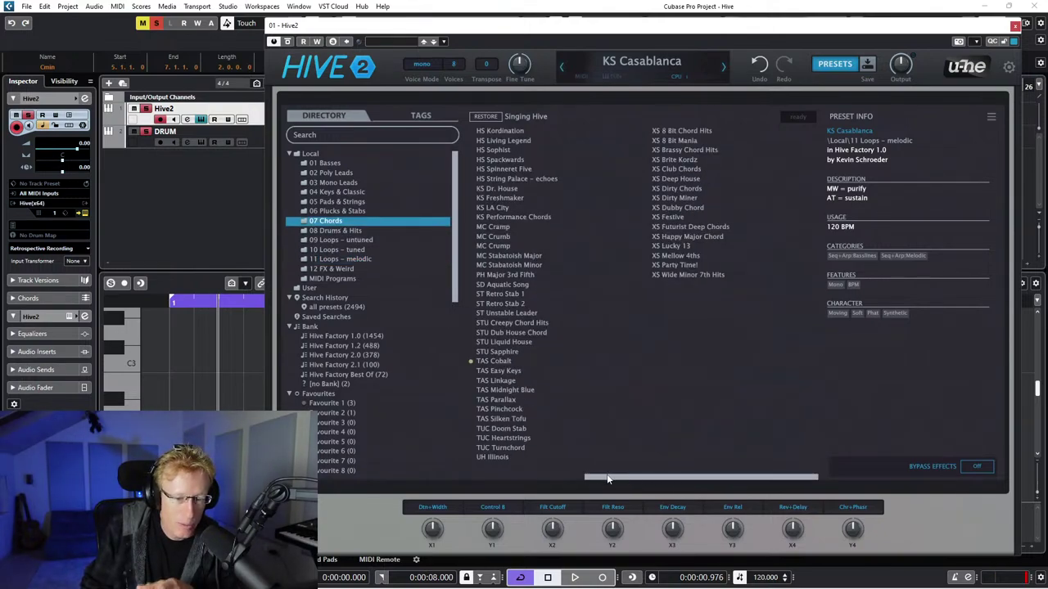
click(541, 479)
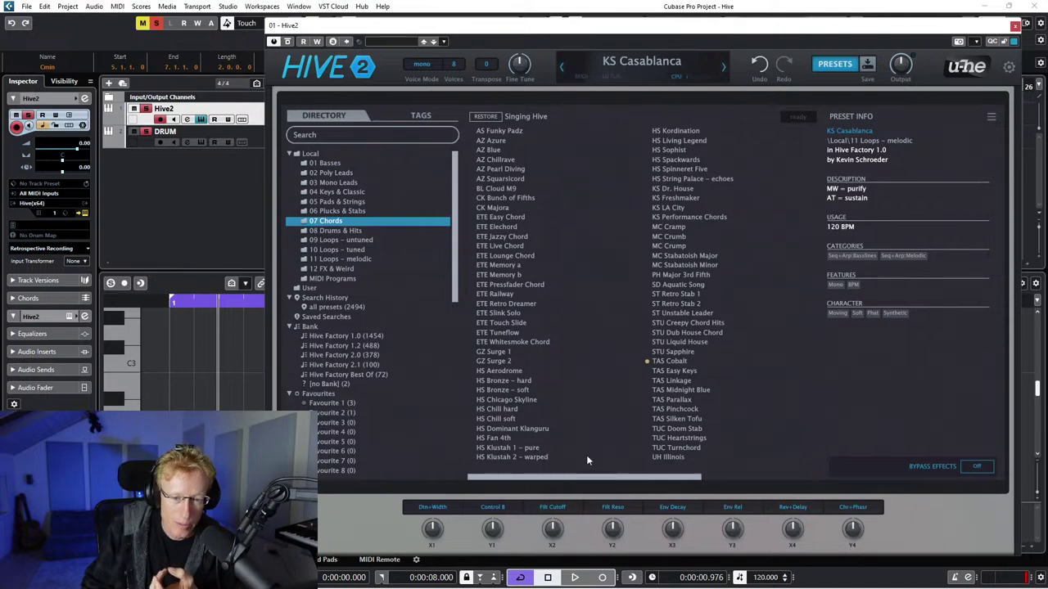
click(679, 342)
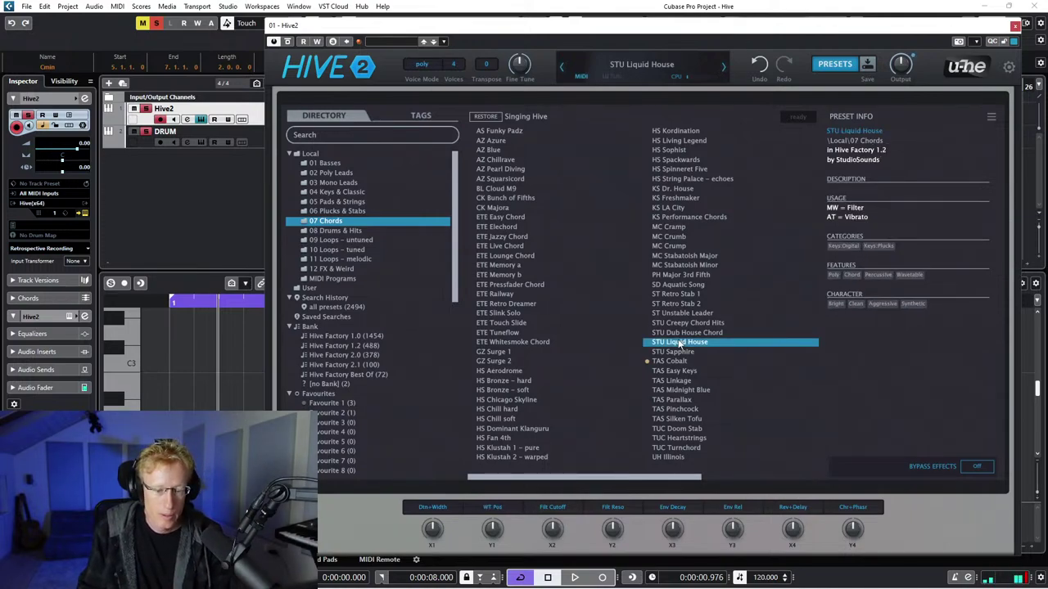
key(space)
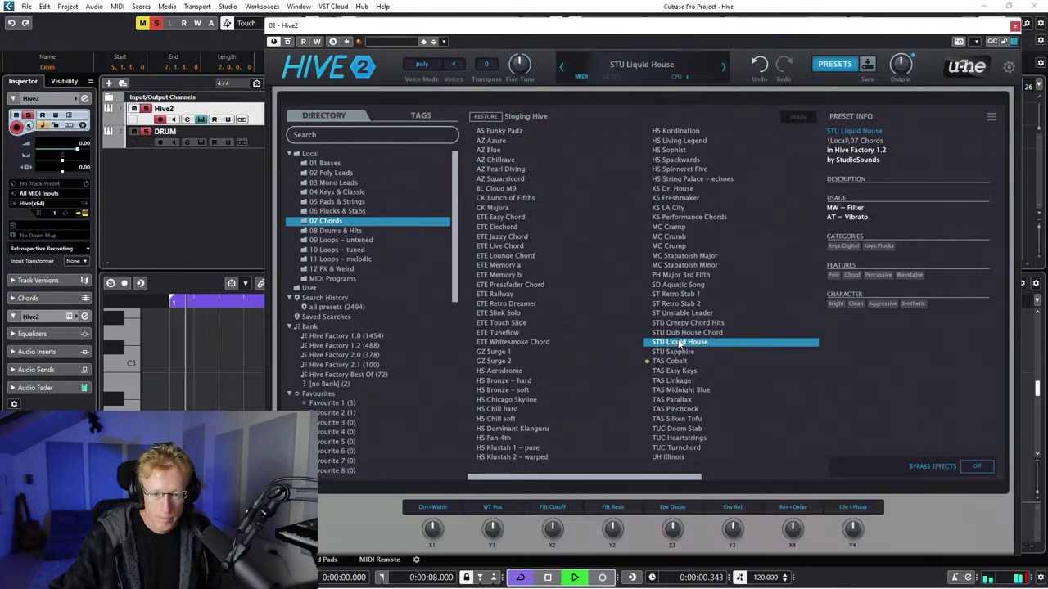
Audition the chord presets STU Dub House Chord, STU Liquid House, STU Sapphire, ETE Pressfader Chord, ETE Memory a and BL Cloud M9, ending playback.
click(684, 332)
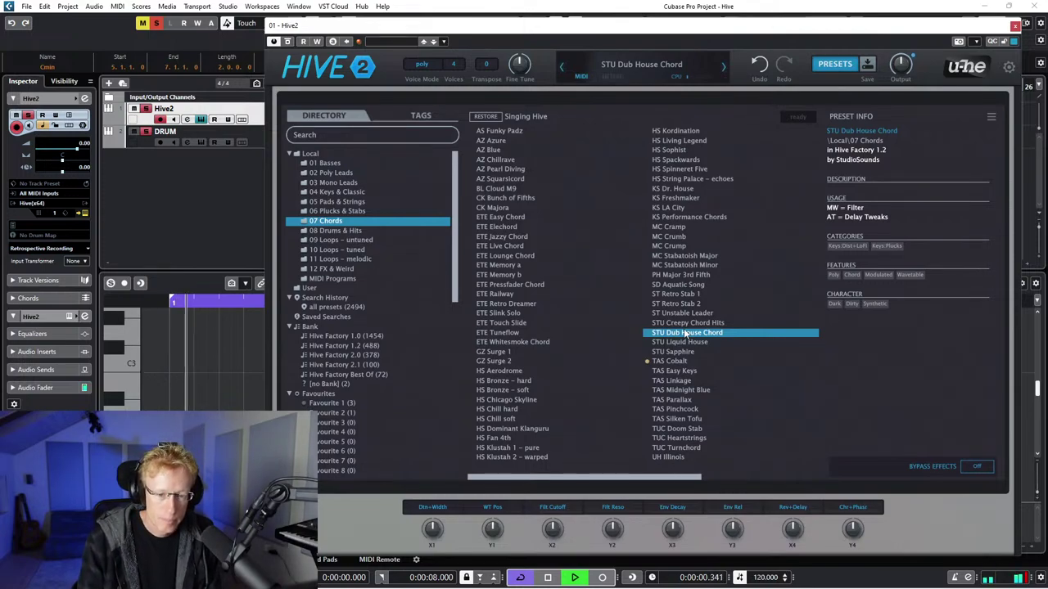
click(703, 341)
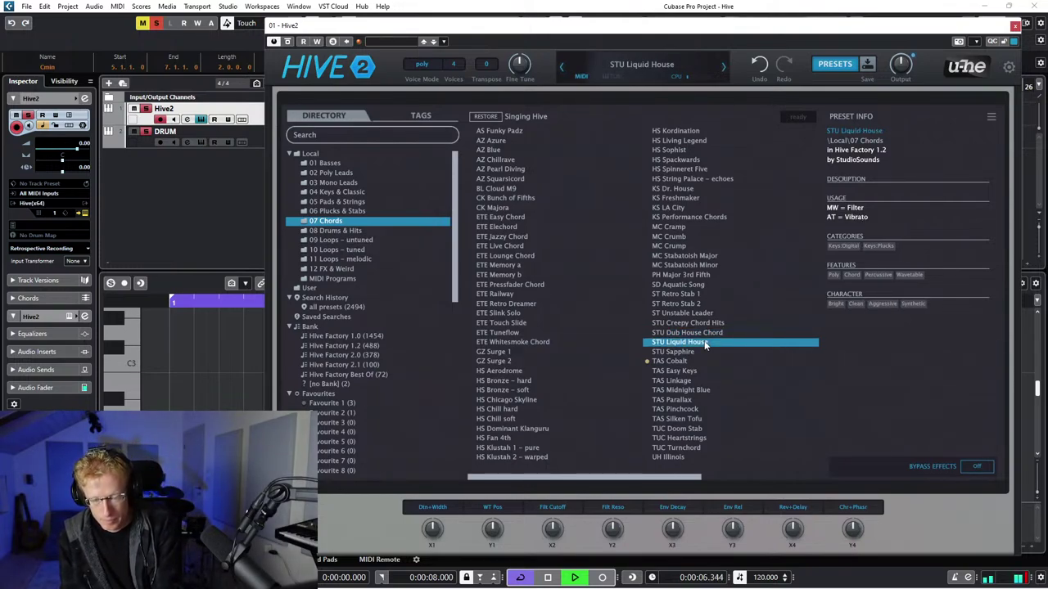
click(688, 352)
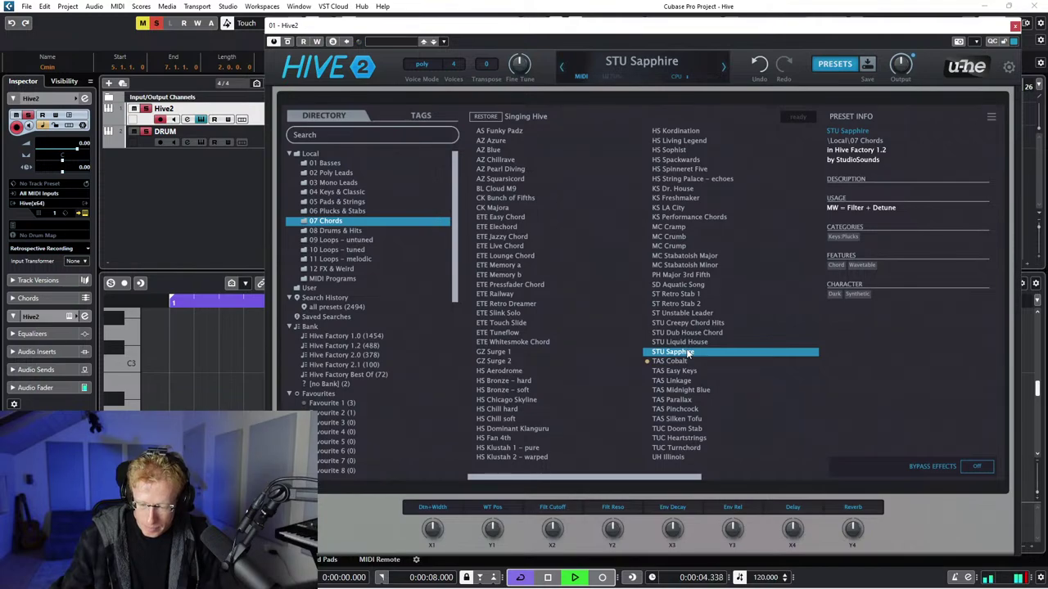
click(492, 287)
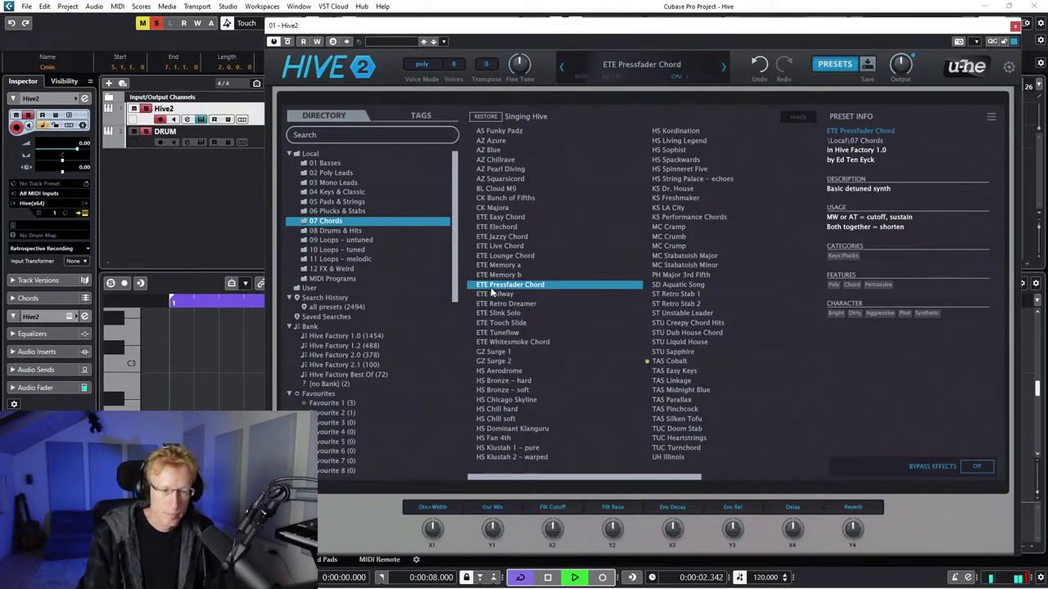
click(496, 265)
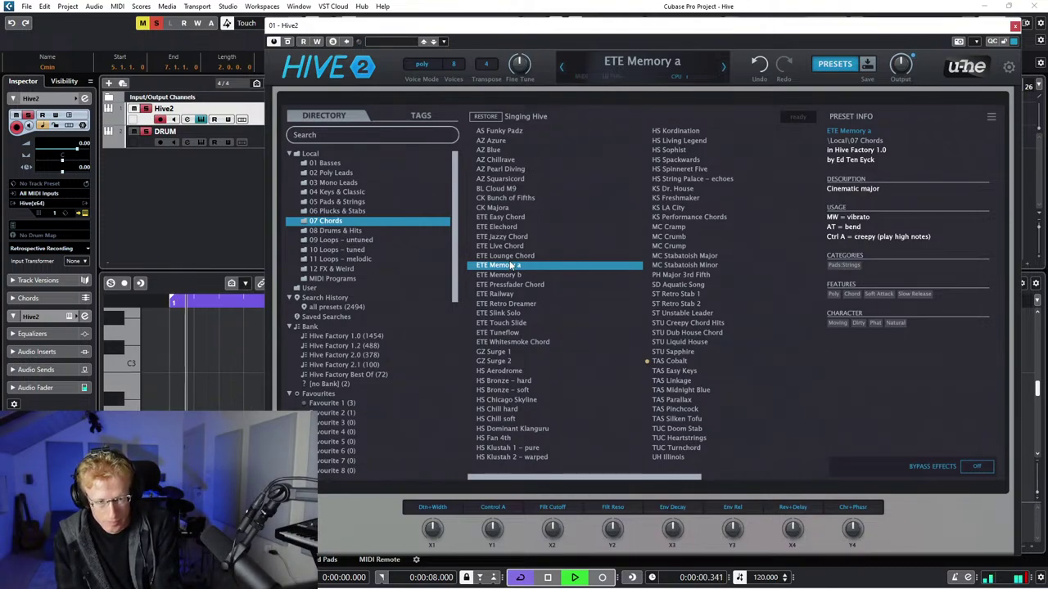
click(501, 191)
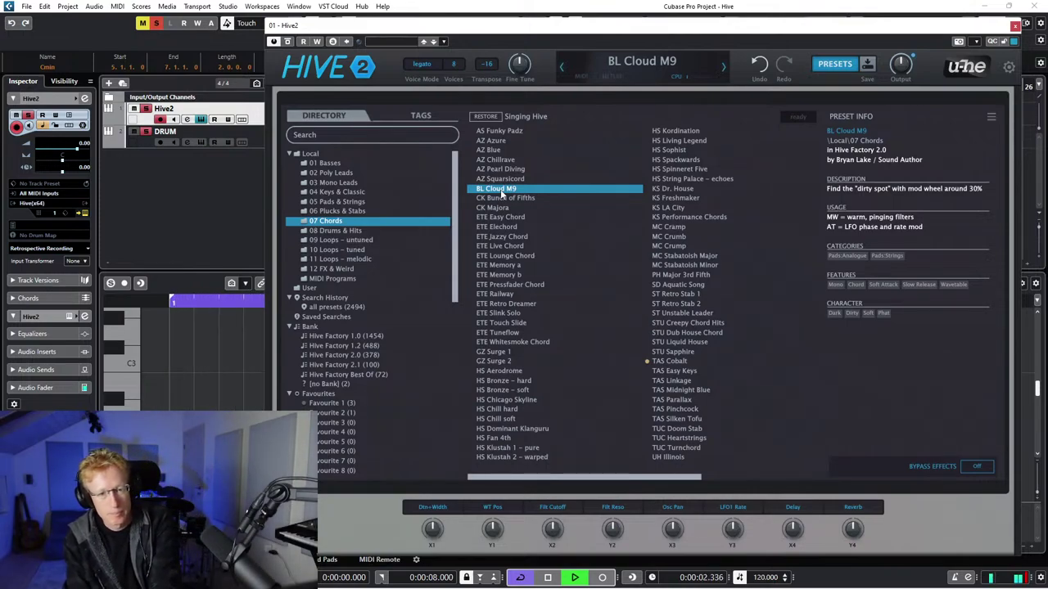
key(space)
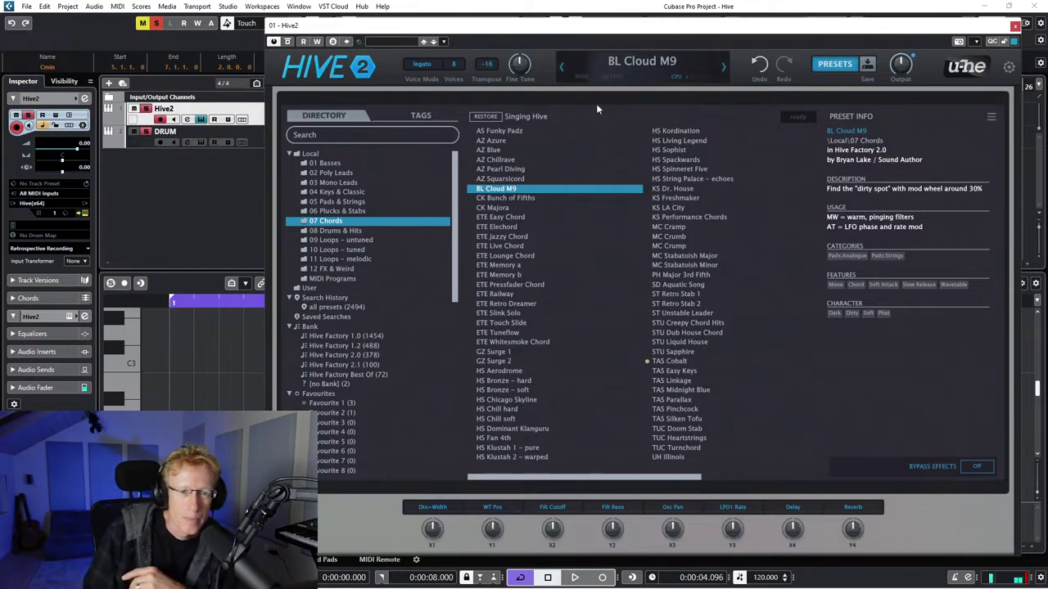
Load the ST Retro Stab 2 chord preset and return from the preset browser to the synth controls.
click(680, 265)
click(684, 304)
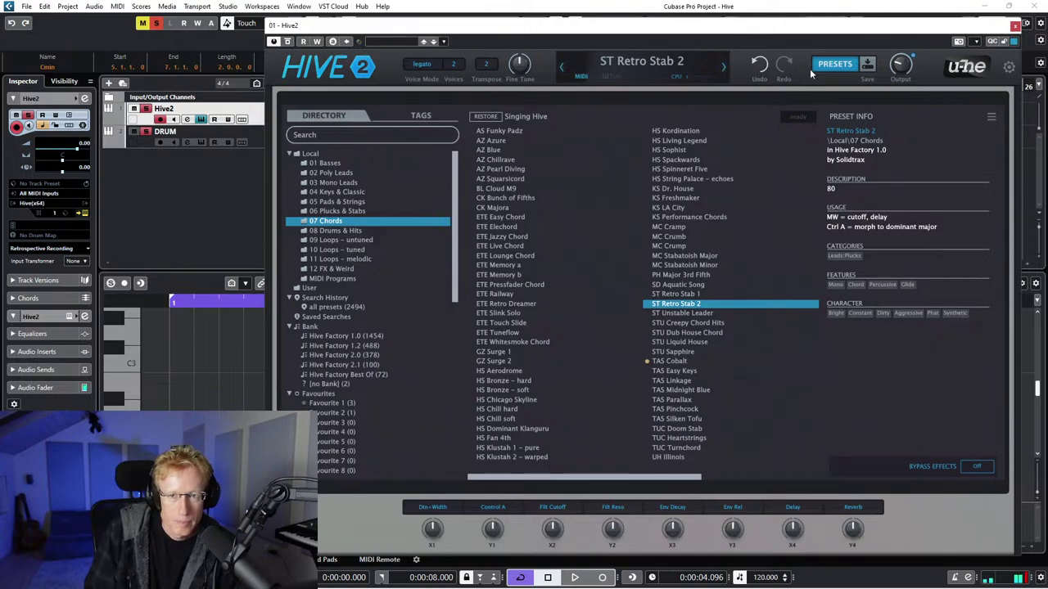
click(835, 64)
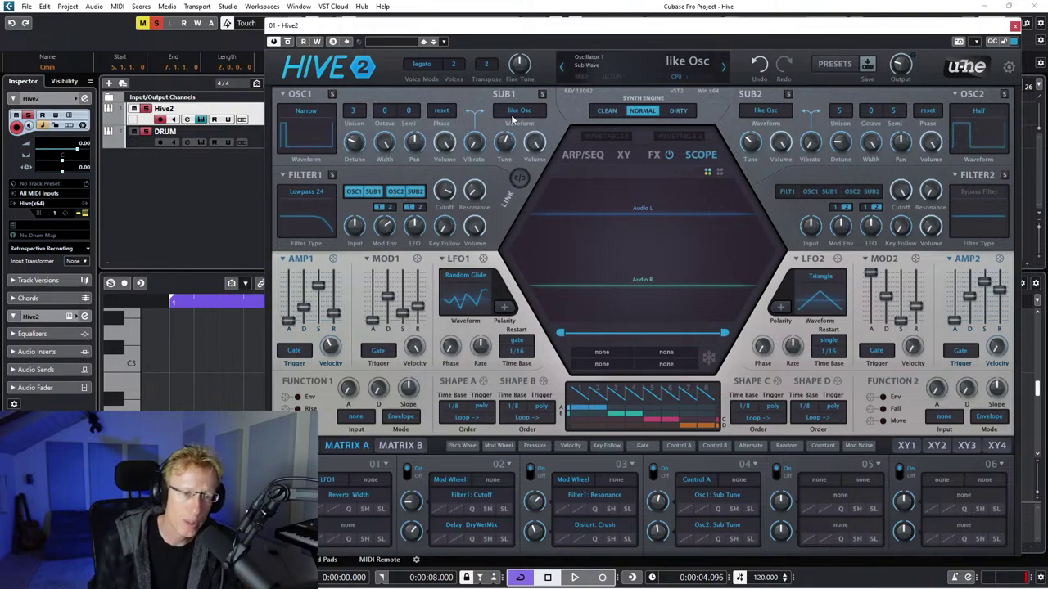
Set oscillator 2's semitone offset to 0.
click(895, 114)
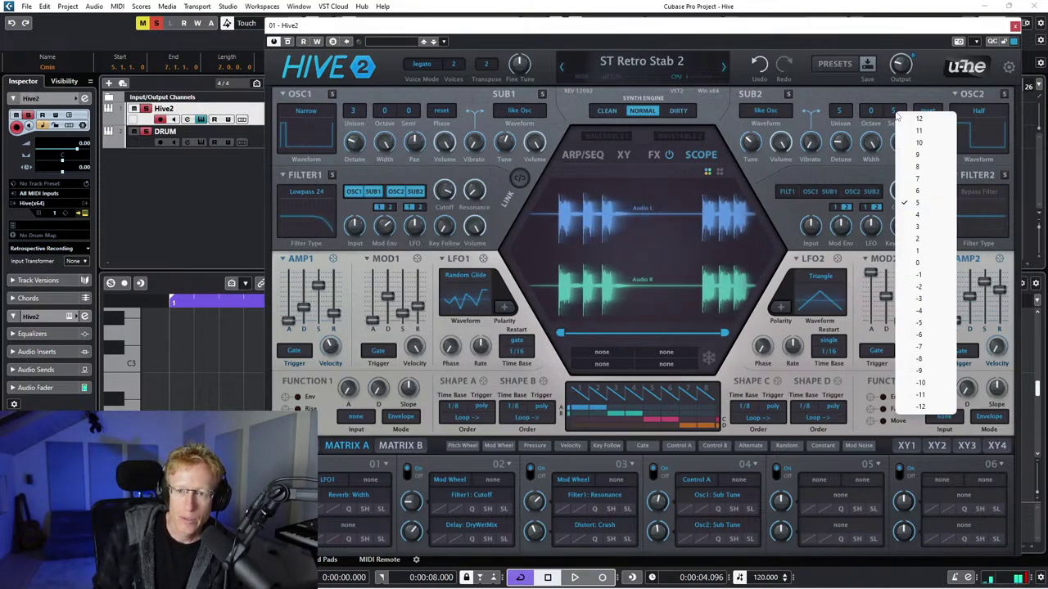
click(921, 262)
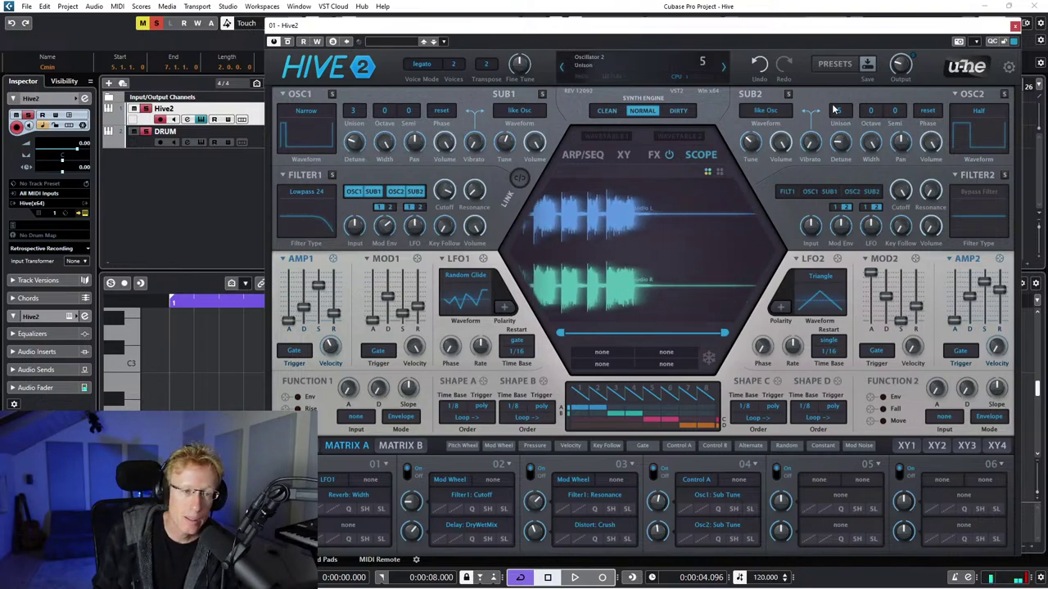
Solo oscillator 1 and its sub, try a sub tuning of 5.01, and reload ST Retro Stab 2 to discard the edits.
click(332, 94)
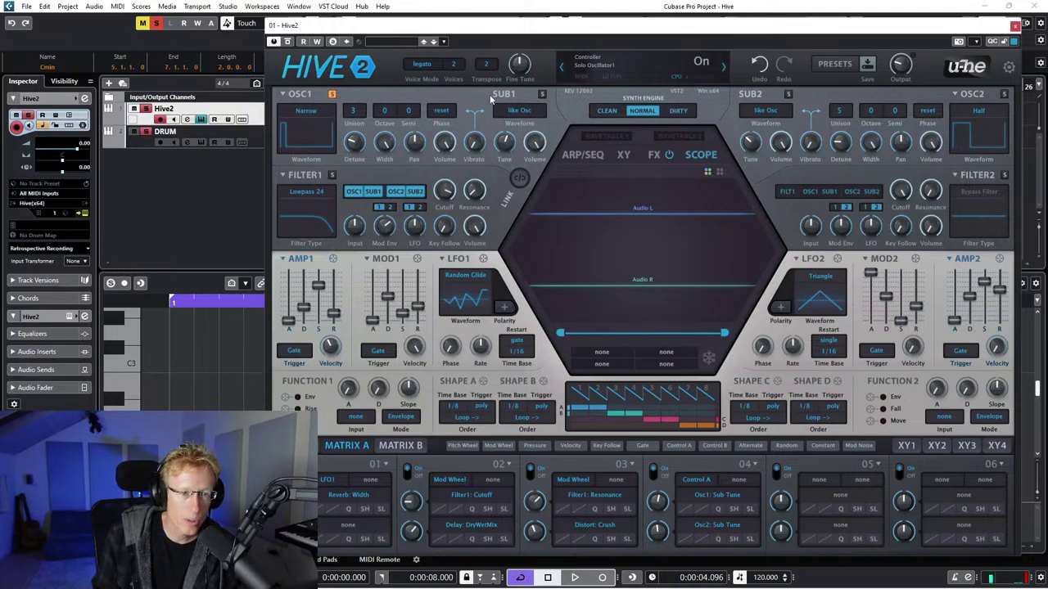
click(542, 94)
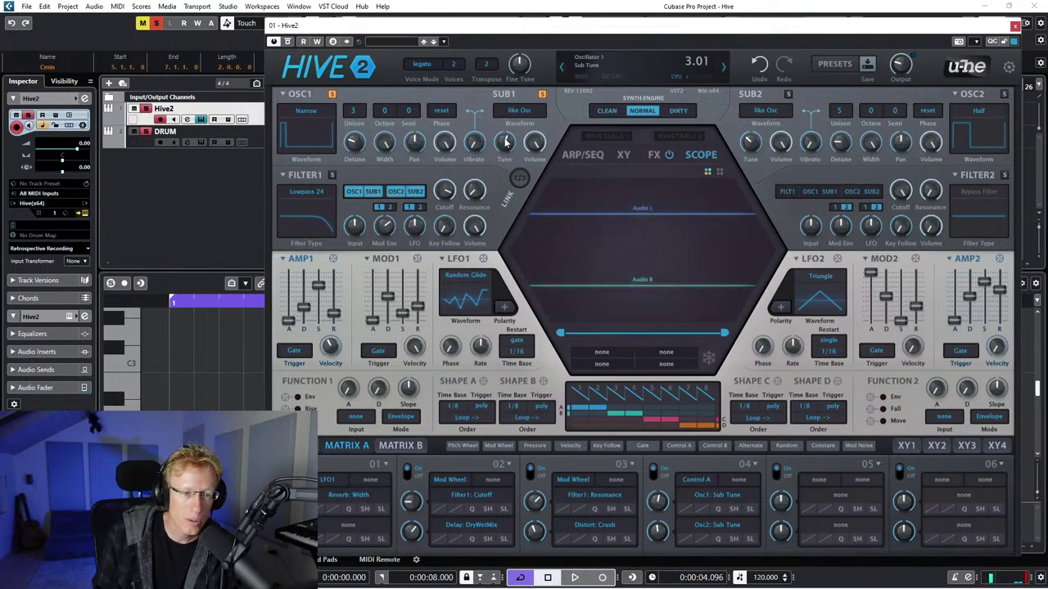
drag(506, 142, 506, 141)
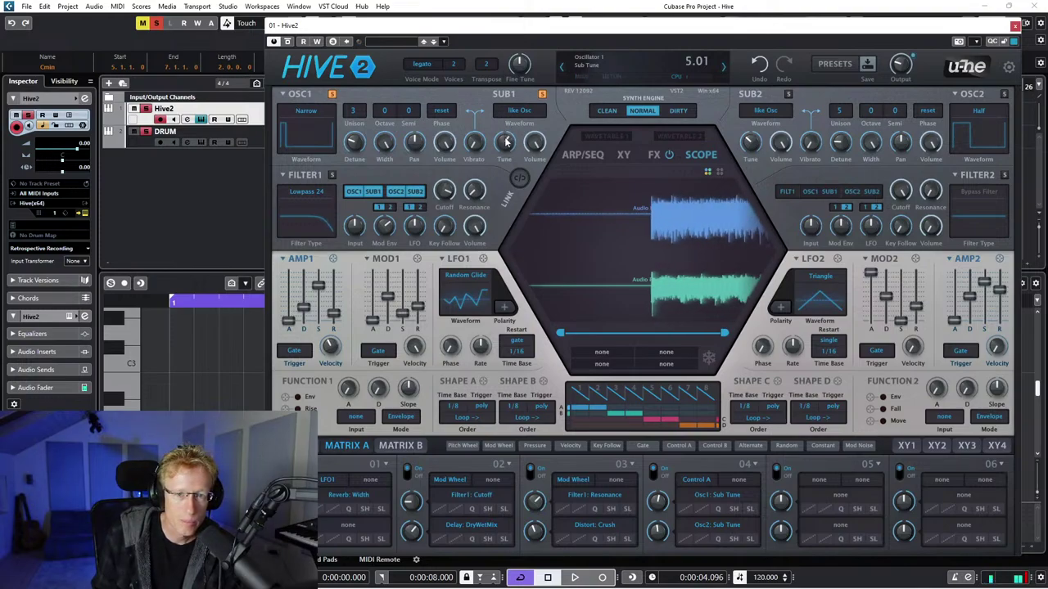
click(723, 67)
click(561, 66)
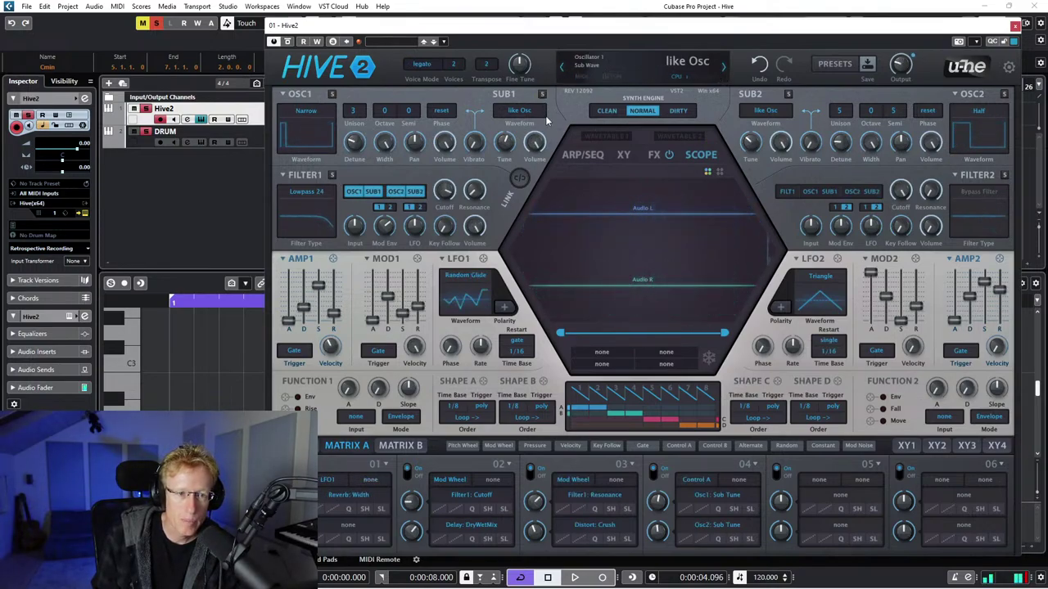
Initialize the patch to start from a blank sound.
mouse_move(505, 142)
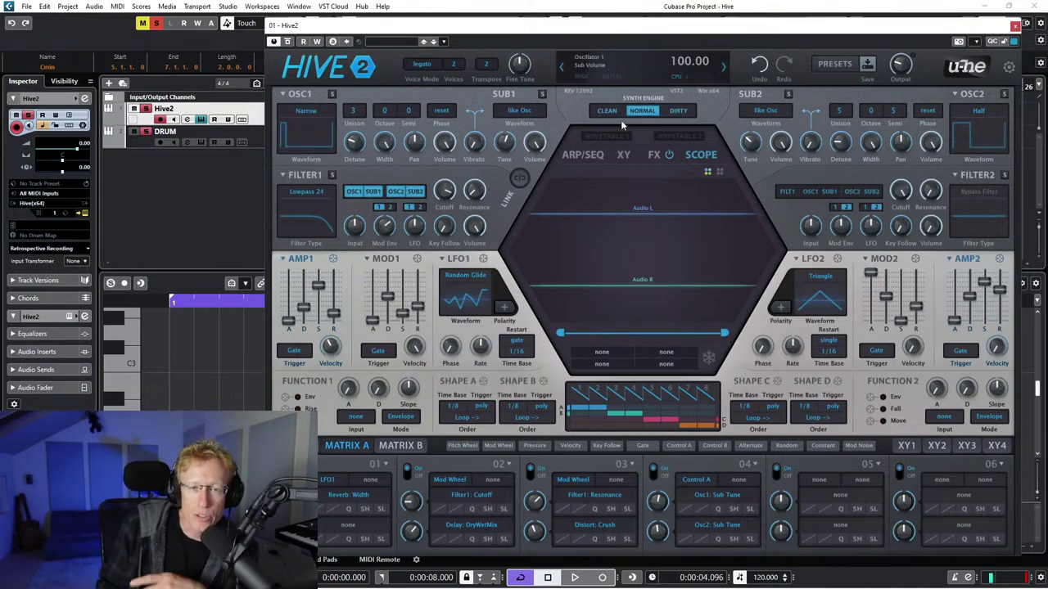
right_click(632, 62)
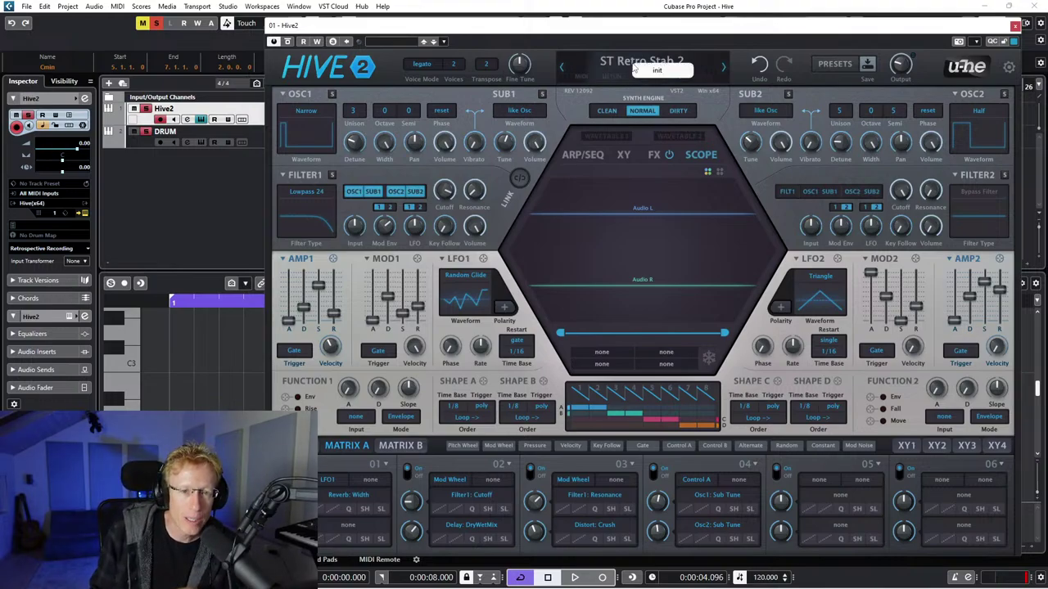
click(664, 69)
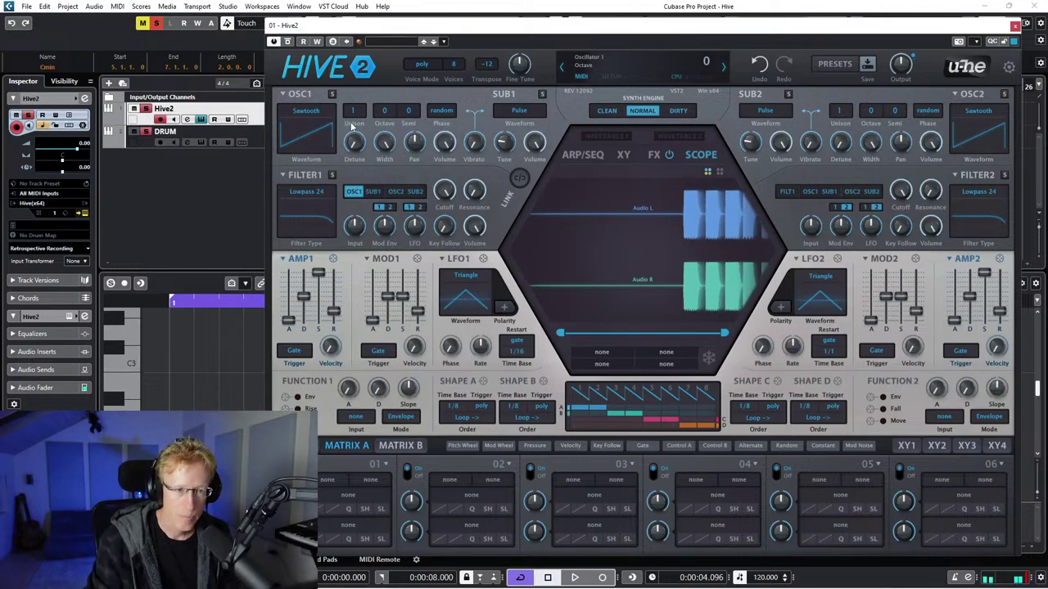
Set the patch's transpose to 0 and oscillator 1's unison to 5.
click(489, 68)
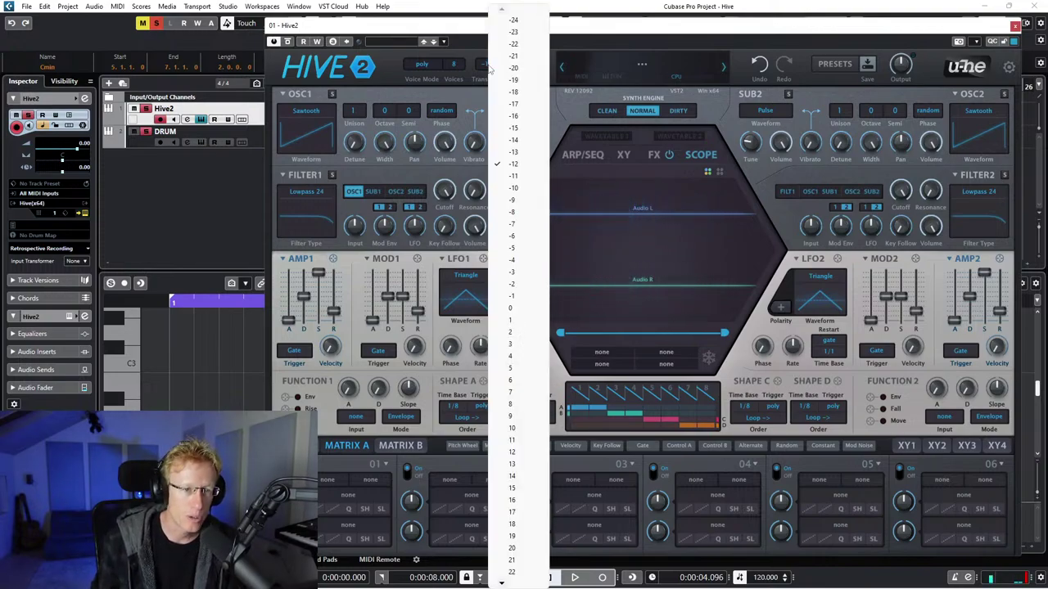
click(510, 309)
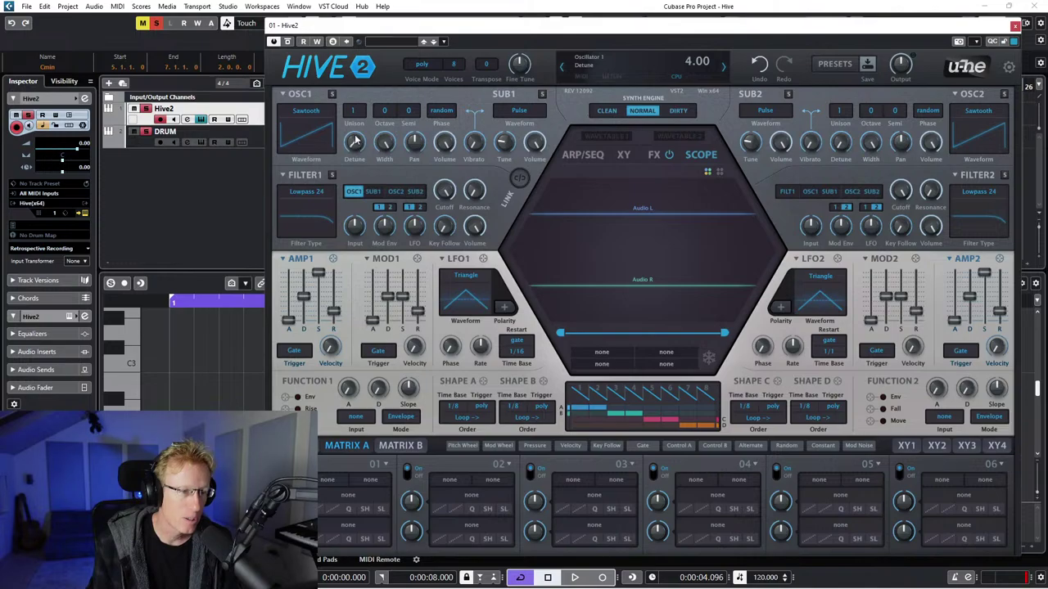
click(354, 112)
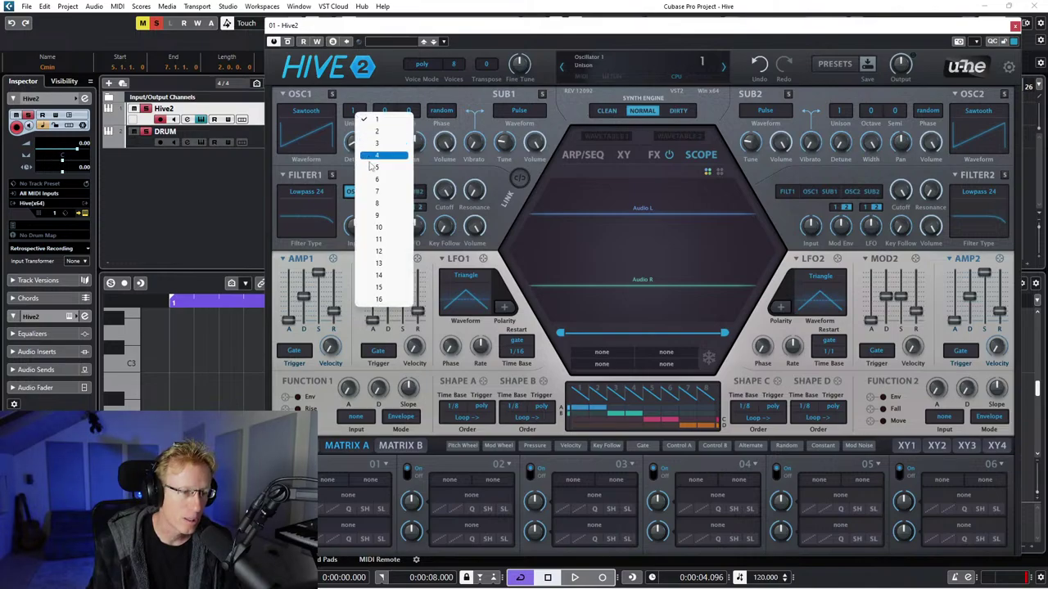
click(370, 163)
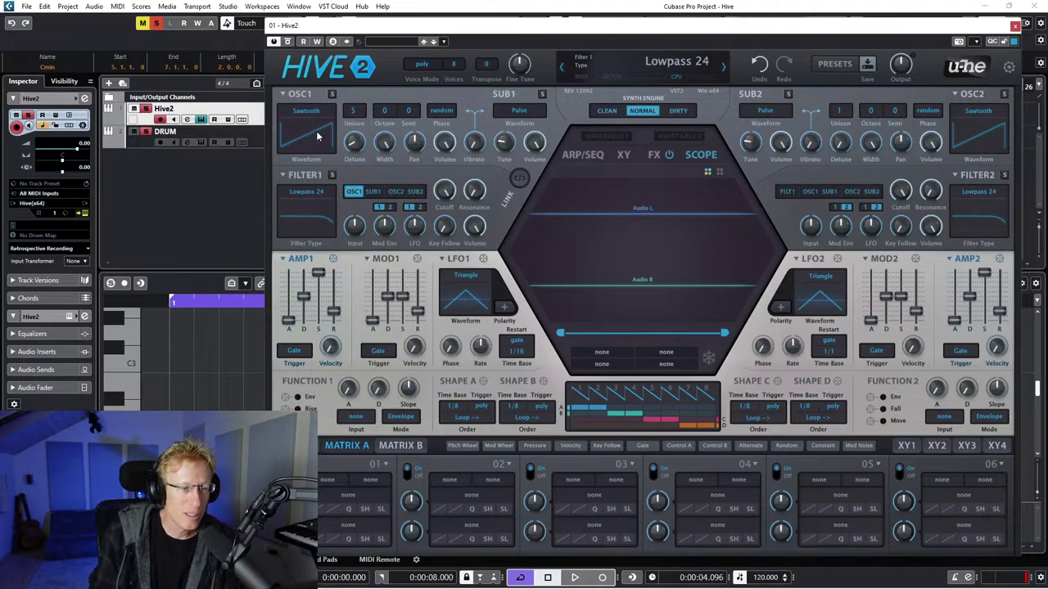
Switch oscillator 1's routing into filter 1 off and on again to compare the sound.
click(354, 194)
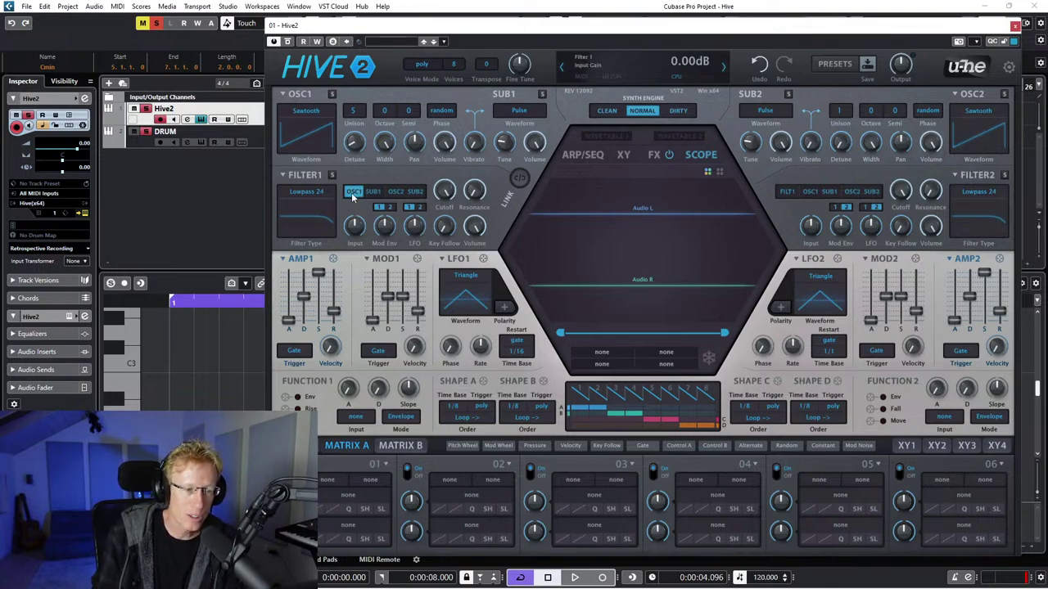
click(354, 193)
click(353, 193)
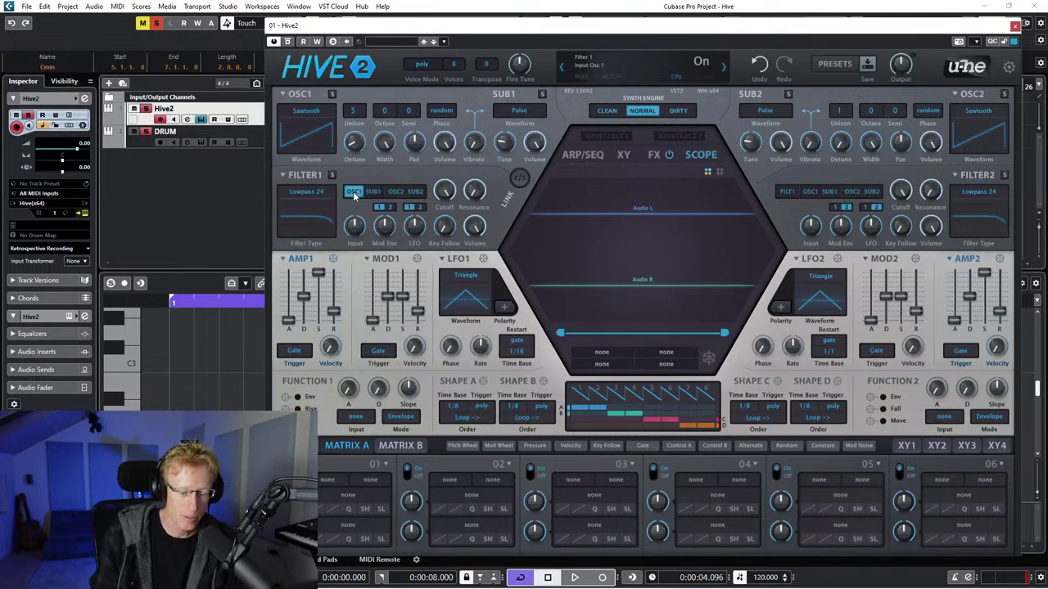
click(354, 193)
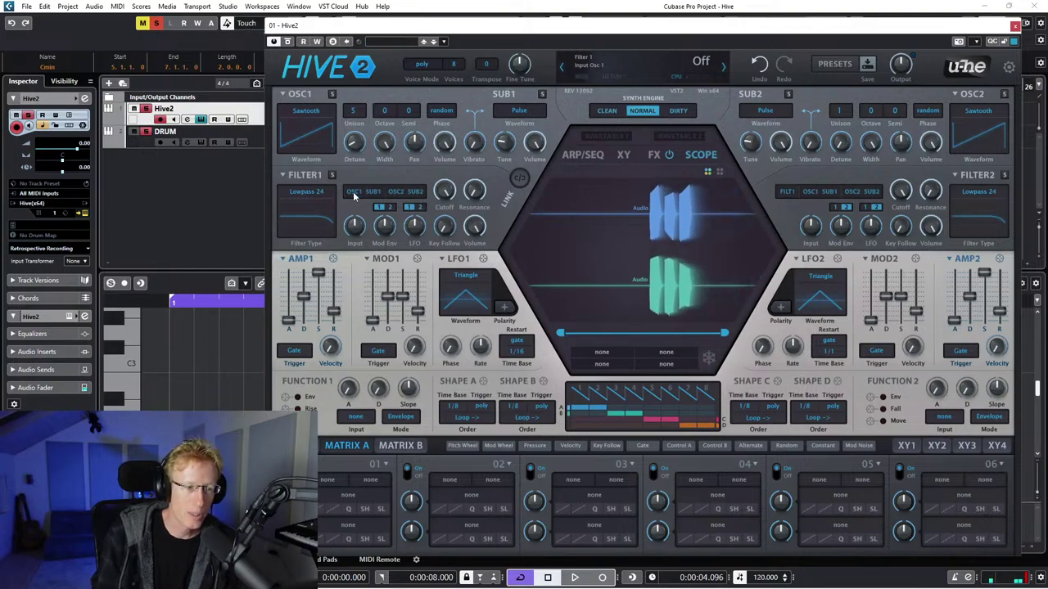
click(354, 193)
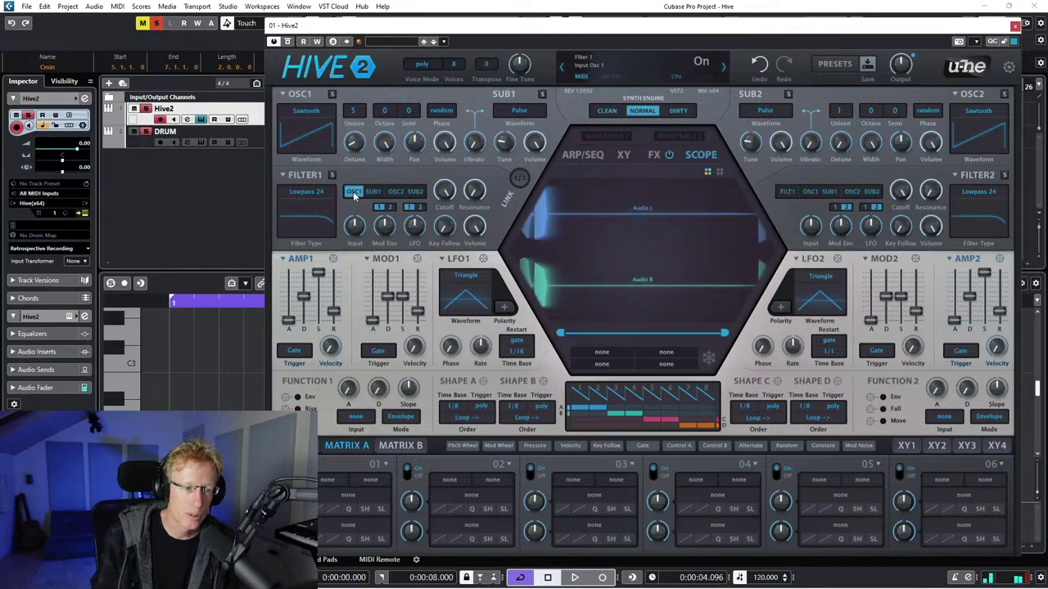
Raise the release of amp envelope 1 to about 37.
drag(333, 309, 334, 303)
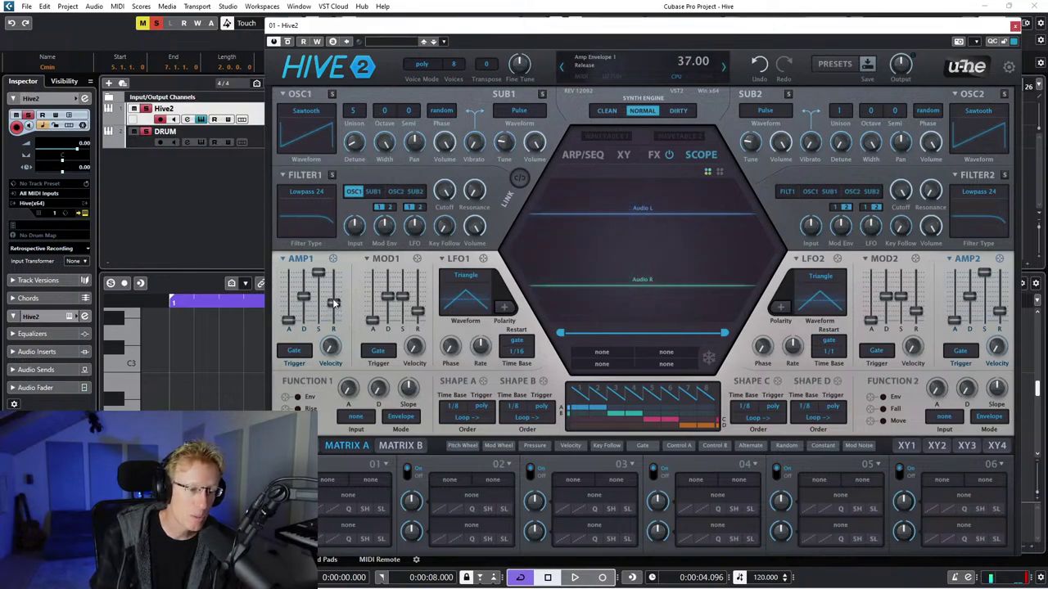
drag(333, 303, 333, 302)
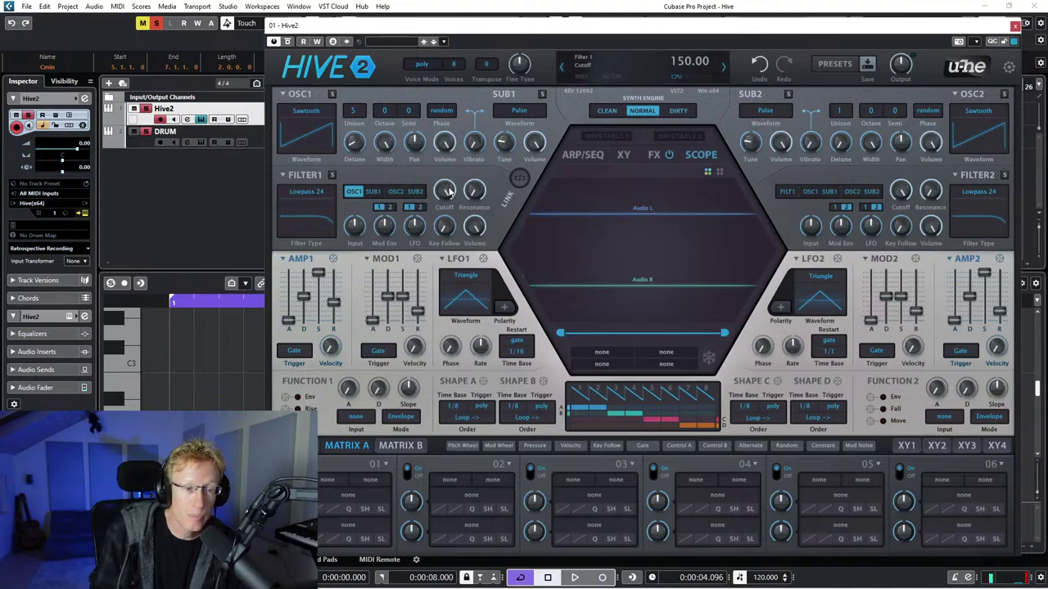
Set filter 1's resonance to 42 and its cutoff to 114.
drag(448, 192, 471, 128)
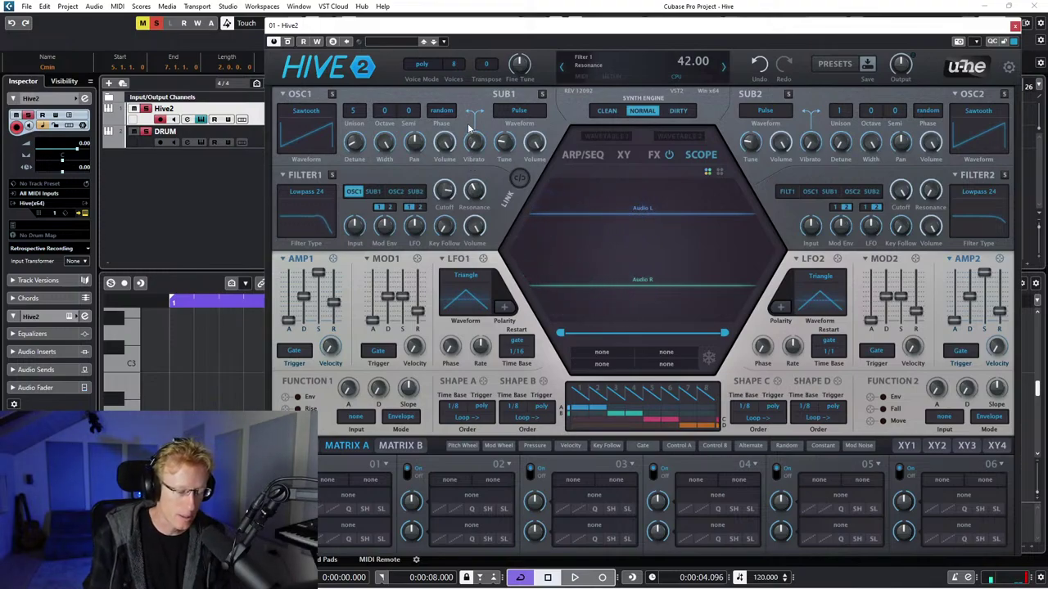
drag(445, 190, 442, 218)
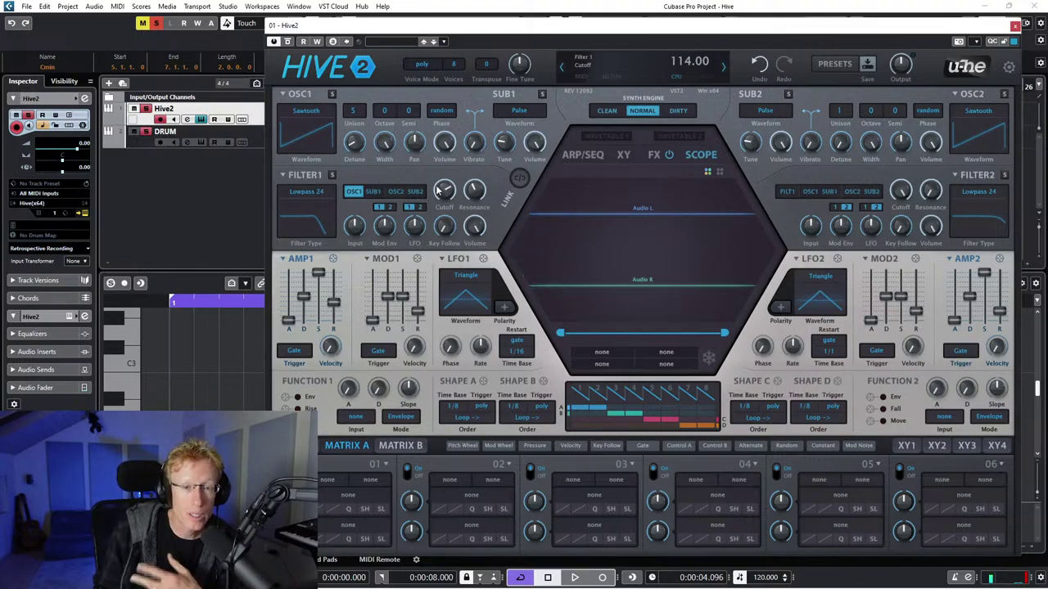
Look at the XY pad page and bring up the effects page.
click(625, 155)
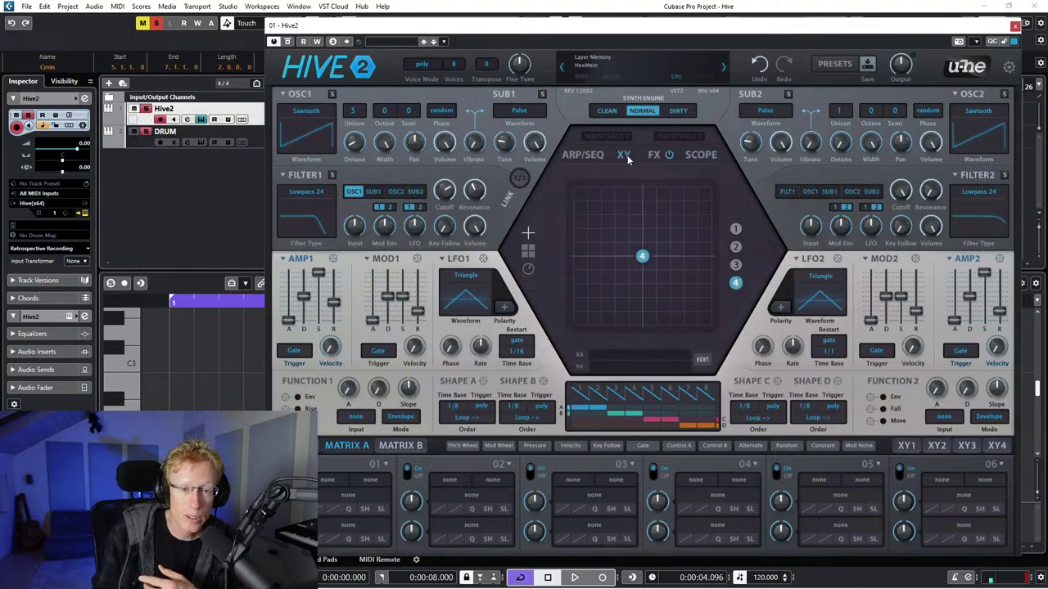
click(654, 154)
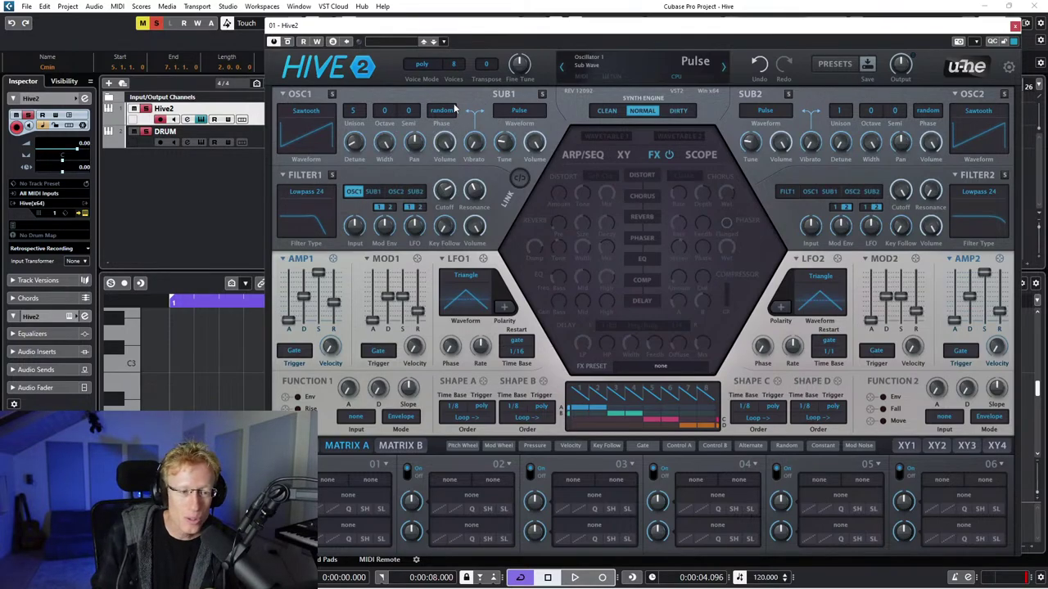
Route sub oscillator 1 into filter 1, switching the routing off and on again to compare the sound.
click(373, 192)
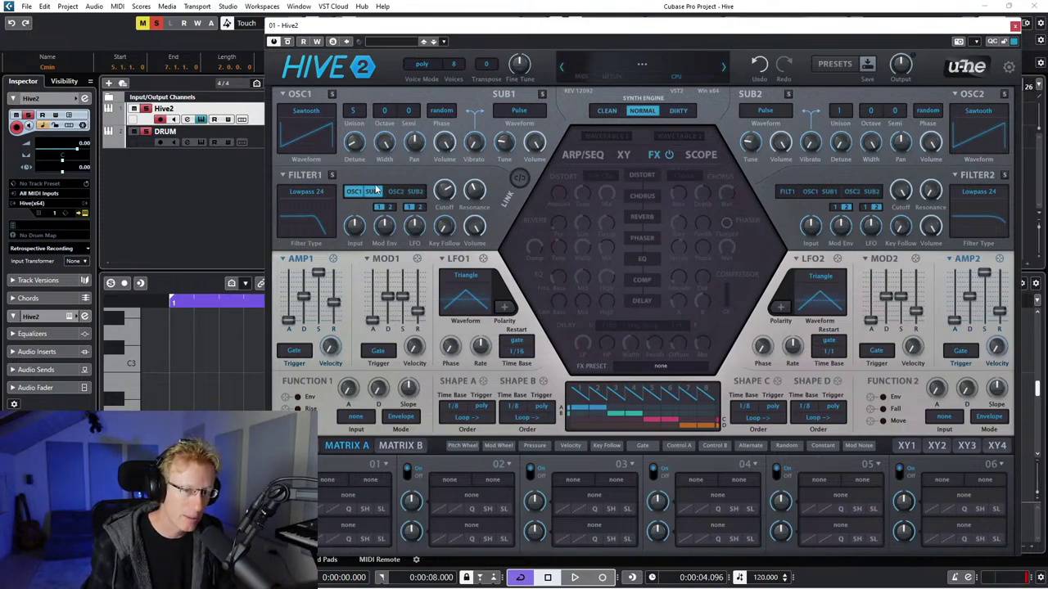
click(376, 190)
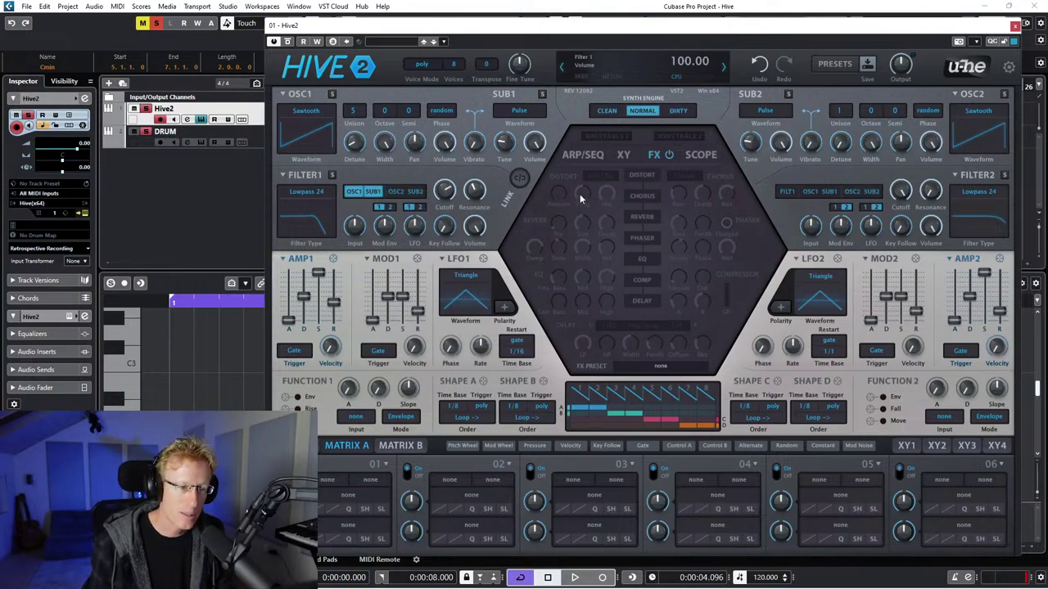
click(373, 190)
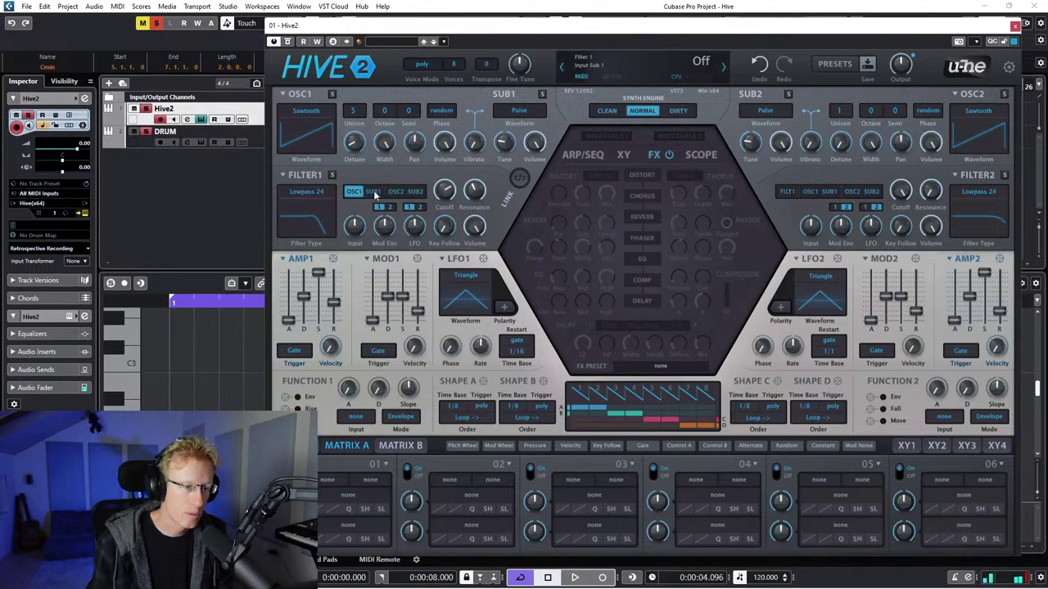
click(373, 190)
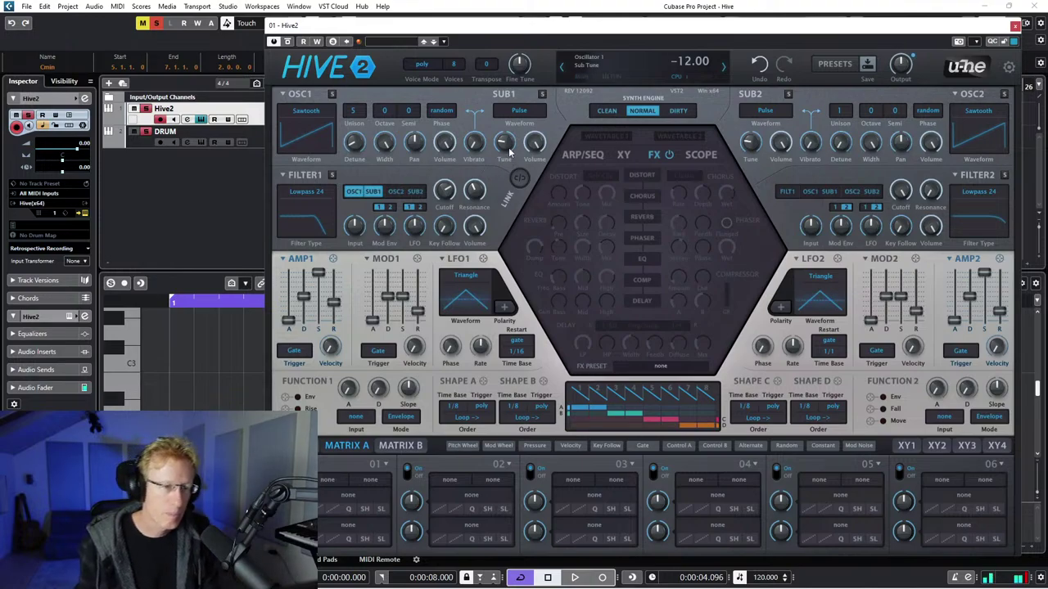
Try sub oscillator 1's tune at -10 and -9, and return it to its original tuning.
scroll(507, 145, up, 2)
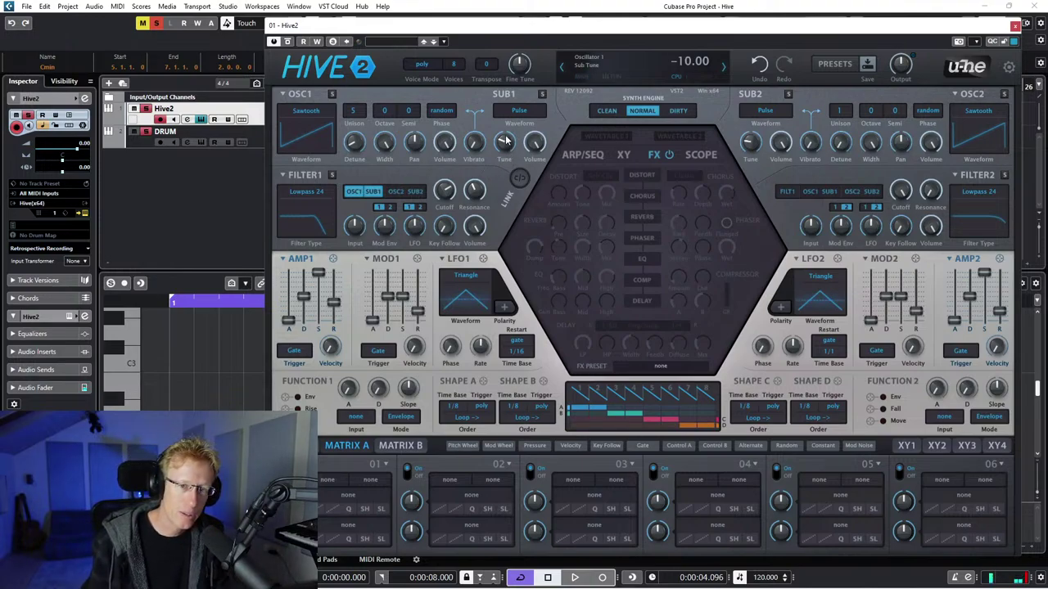
scroll(507, 142, down, 2)
scroll(506, 143, up, 1)
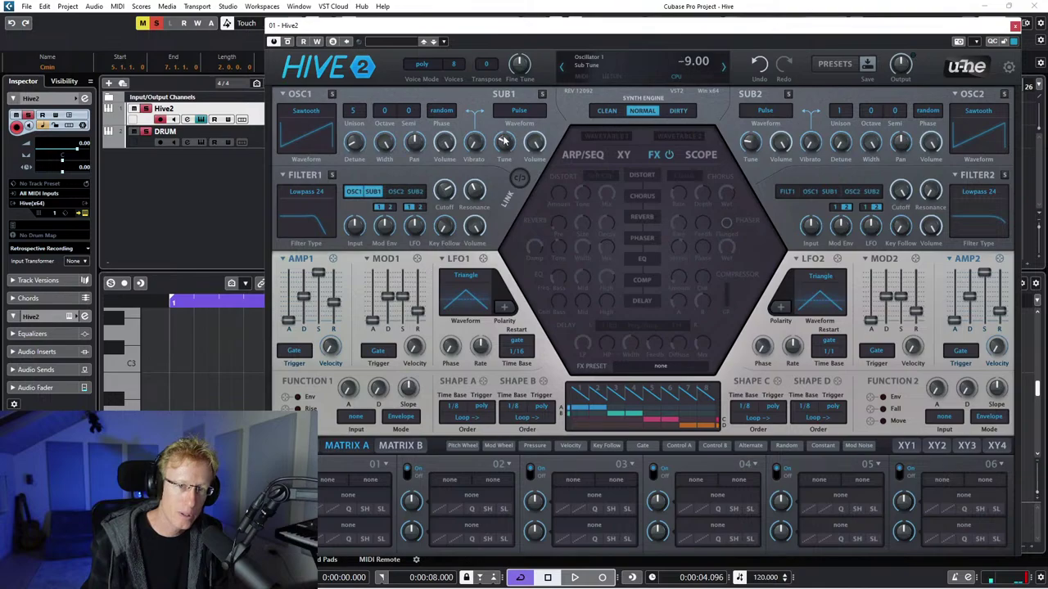
scroll(505, 143, up, 1)
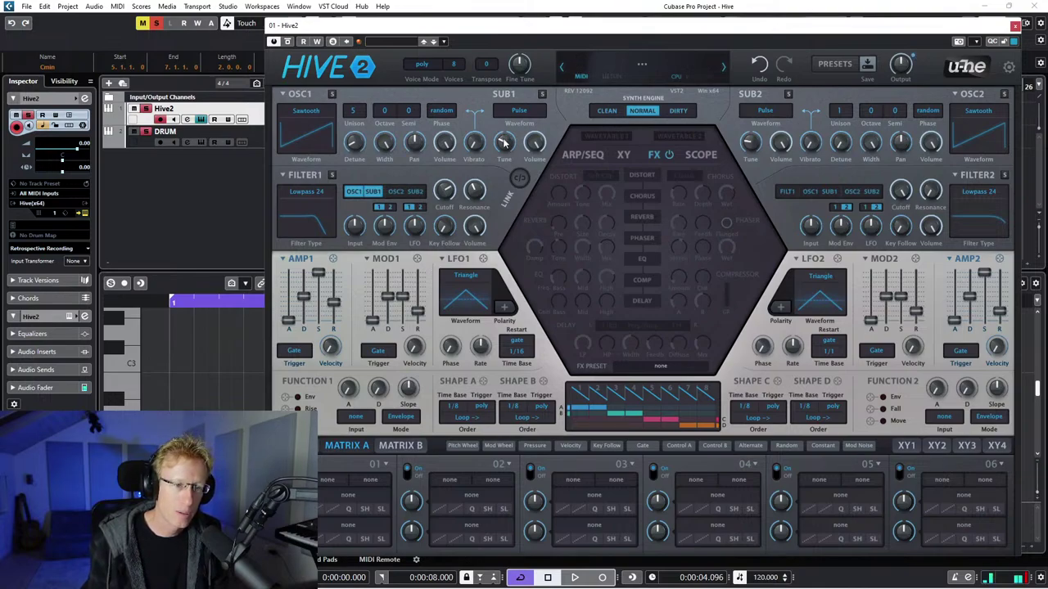
mouse_move(504, 143)
mouse_down()
mouse_move(505, 85)
mouse_move(498, 149)
mouse_up()
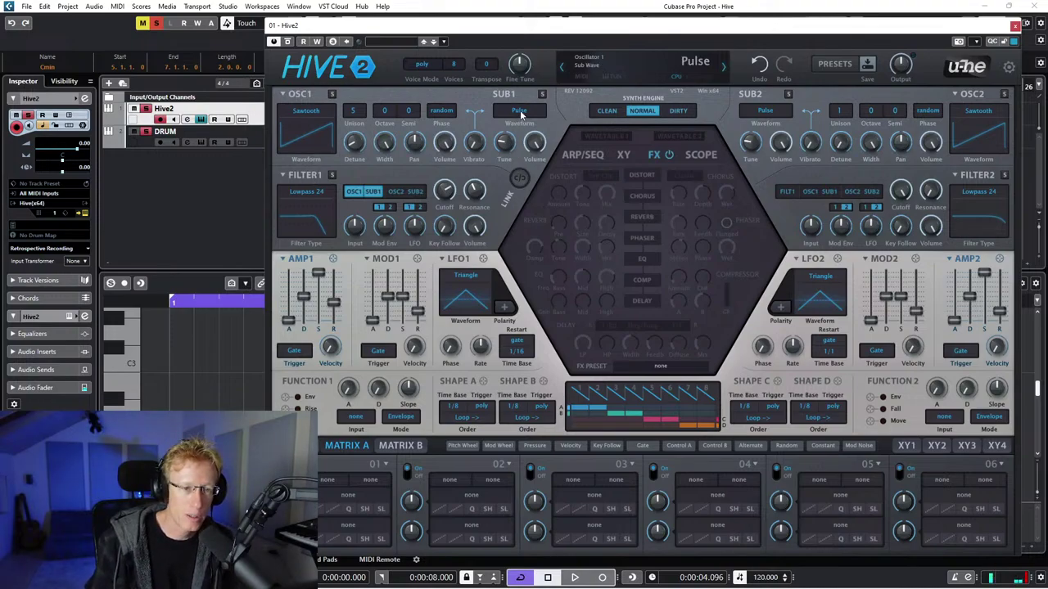
Audition the Sine and Sawtooth waveforms on sub oscillator 1, and set its waveform to Half.
click(521, 113)
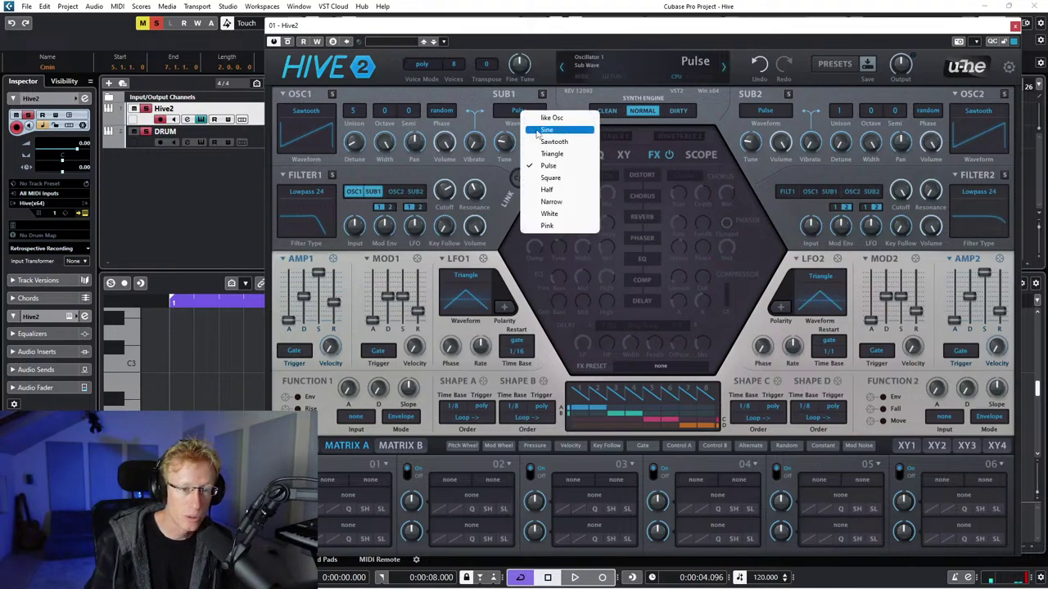
click(540, 131)
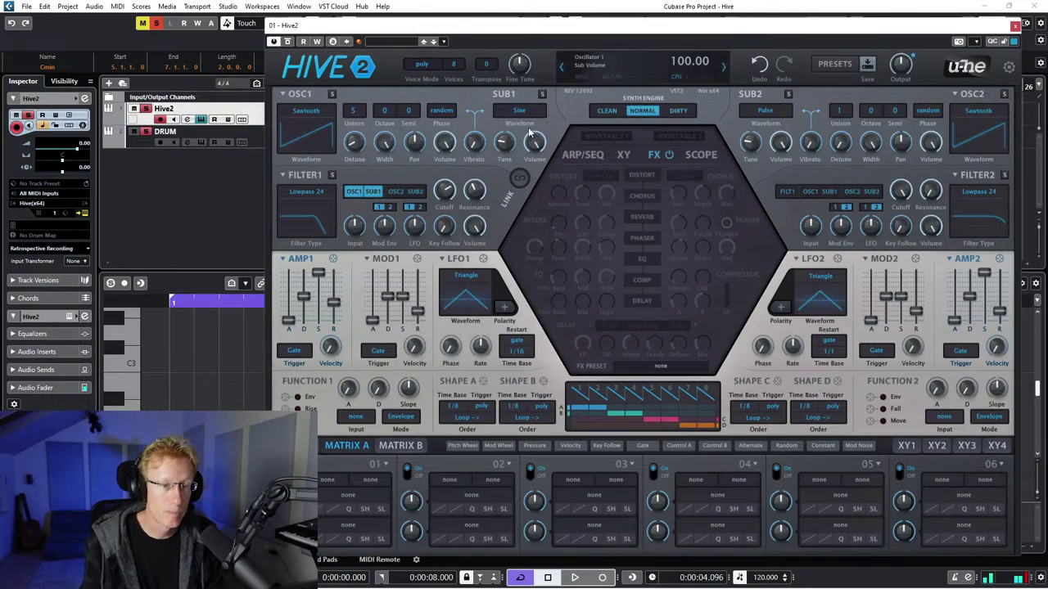
click(520, 112)
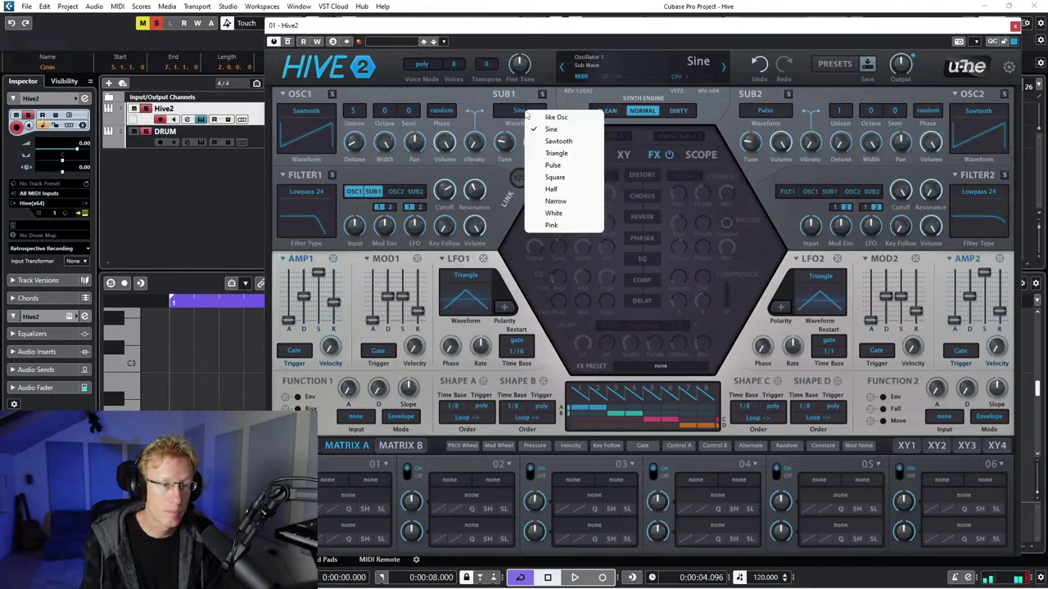
click(563, 143)
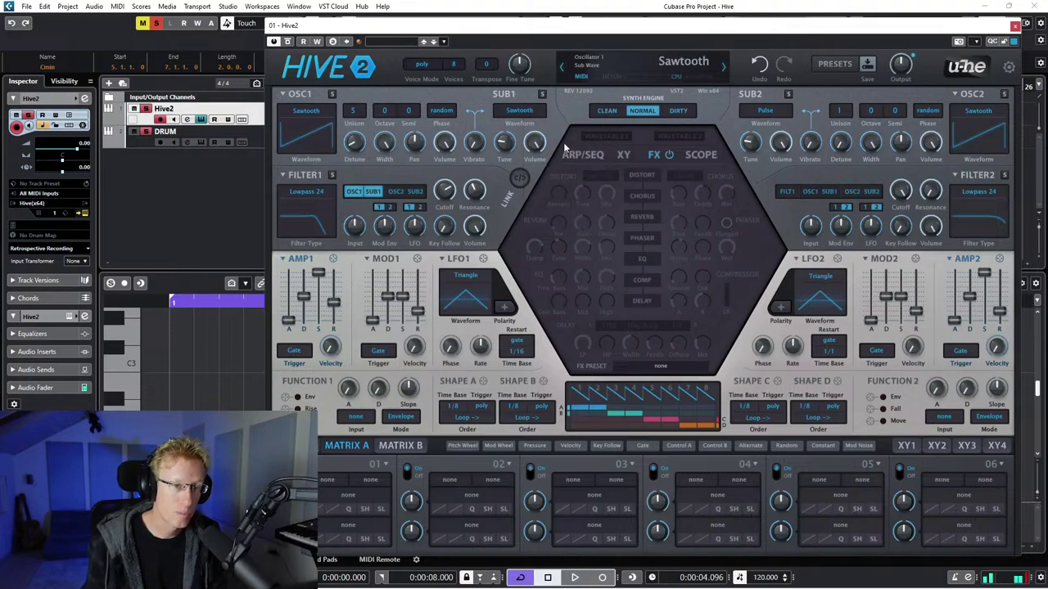
click(534, 114)
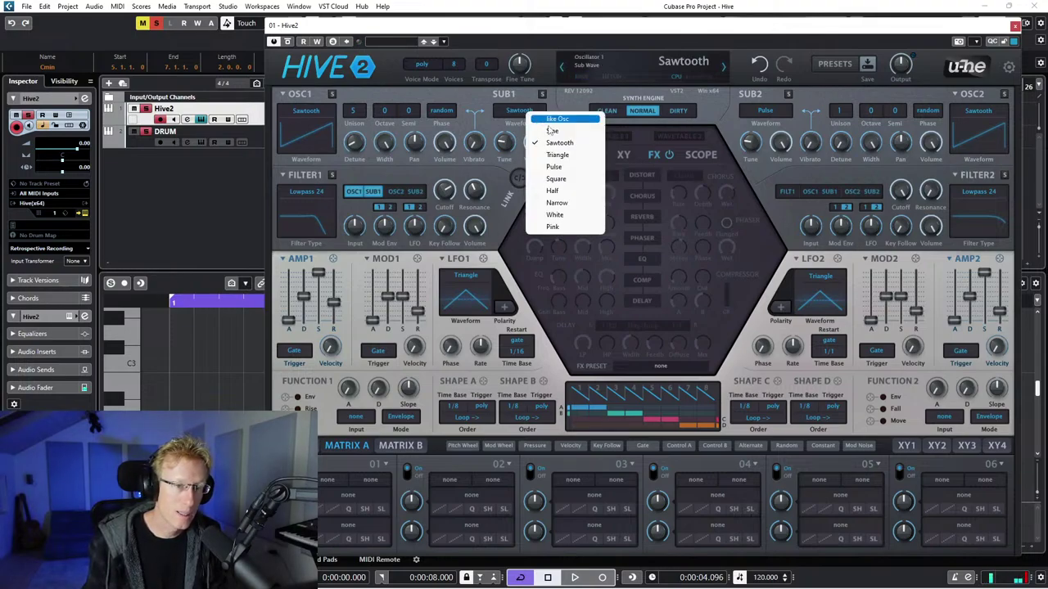
click(564, 193)
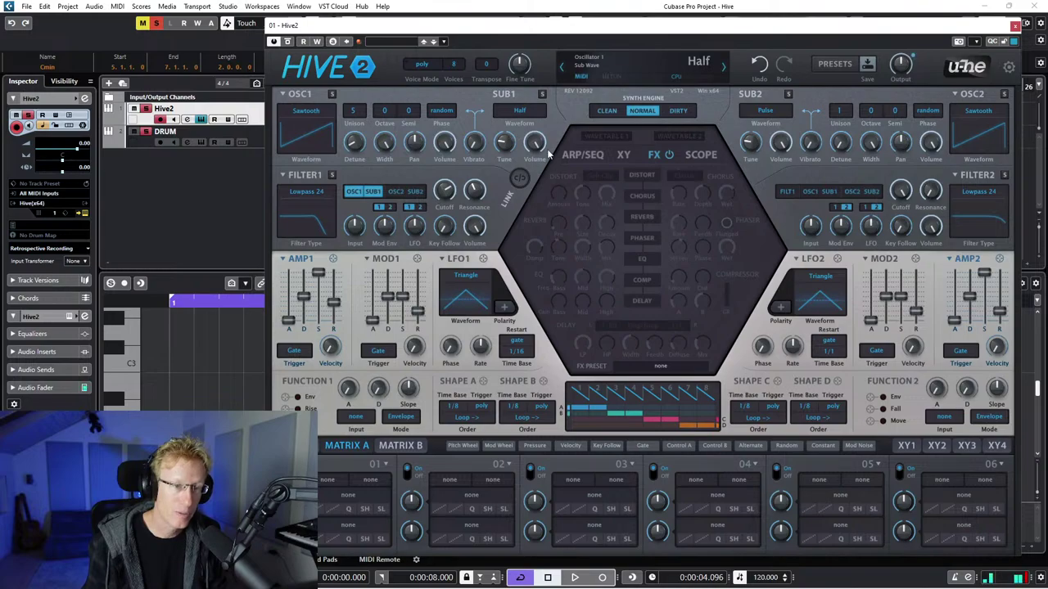
mouse_move(547, 152)
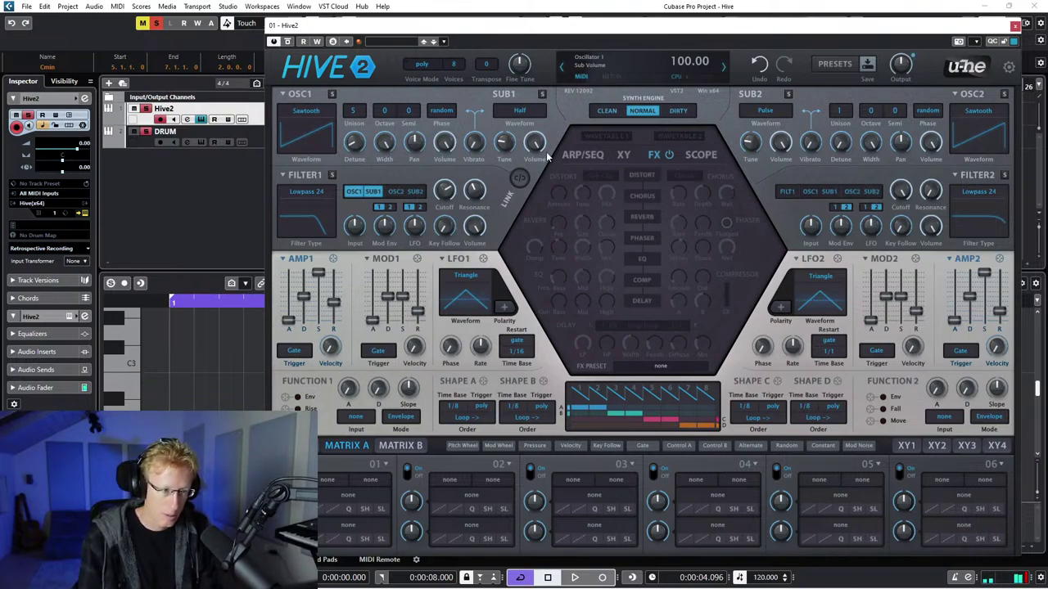
Lower filter 1's cutoff and increase its modulation depth from mod envelope 1, trying envelope 2 as the source along the way.
mouse_move(443, 194)
mouse_down()
mouse_move(447, 237)
mouse_move(443, 199)
mouse_up()
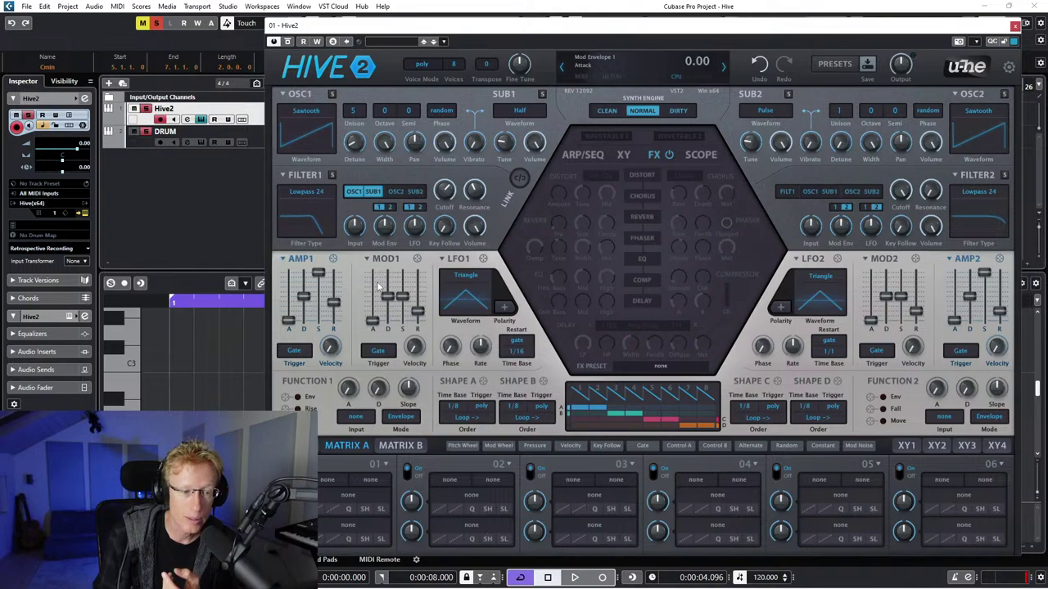
click(389, 207)
click(389, 207)
click(389, 208)
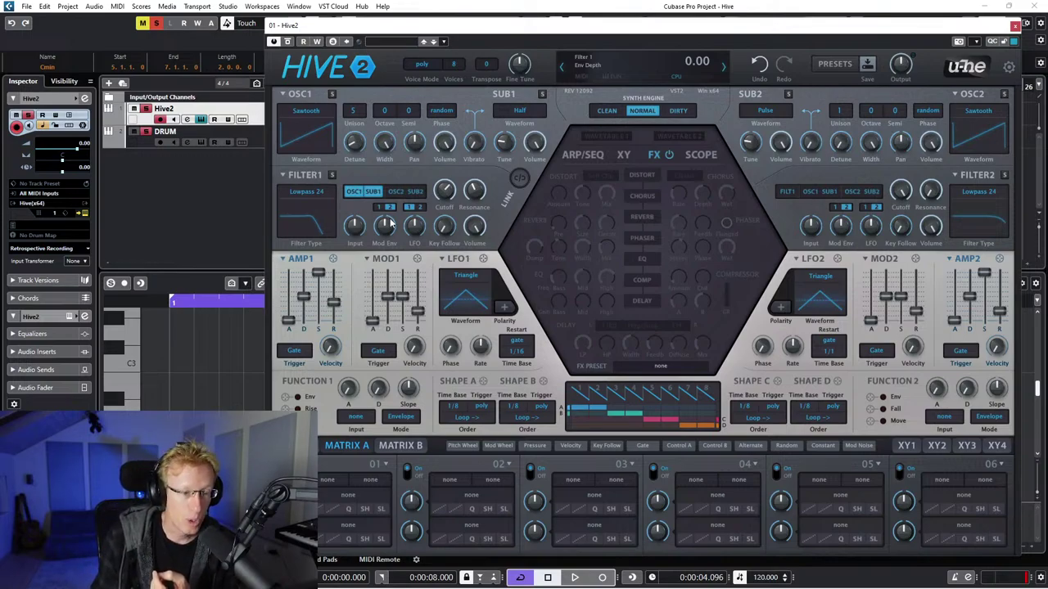
click(387, 208)
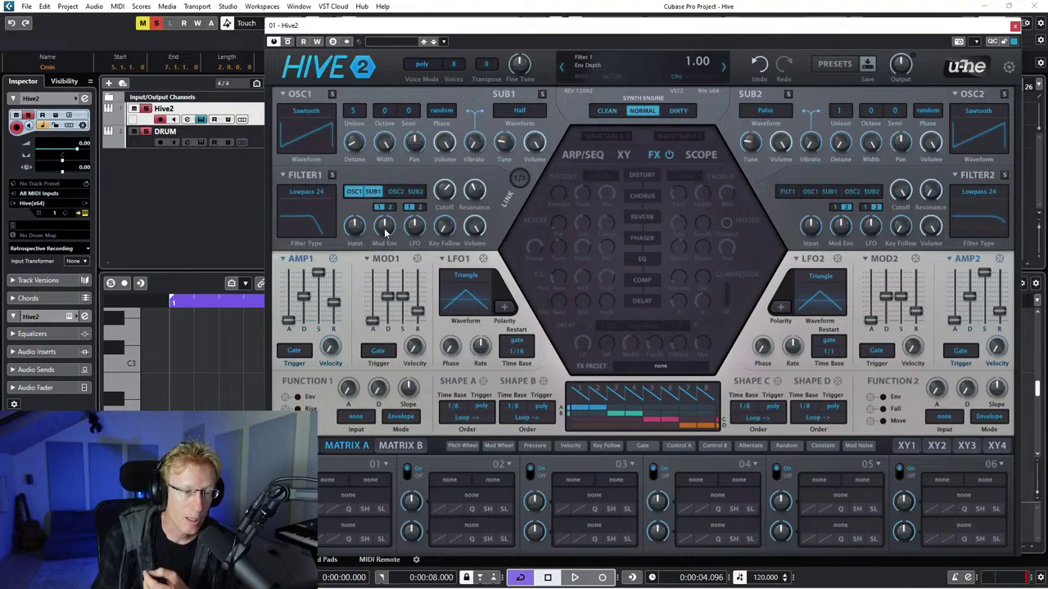
mouse_move(384, 232)
mouse_down()
mouse_move(389, 210)
mouse_move(389, 234)
mouse_up()
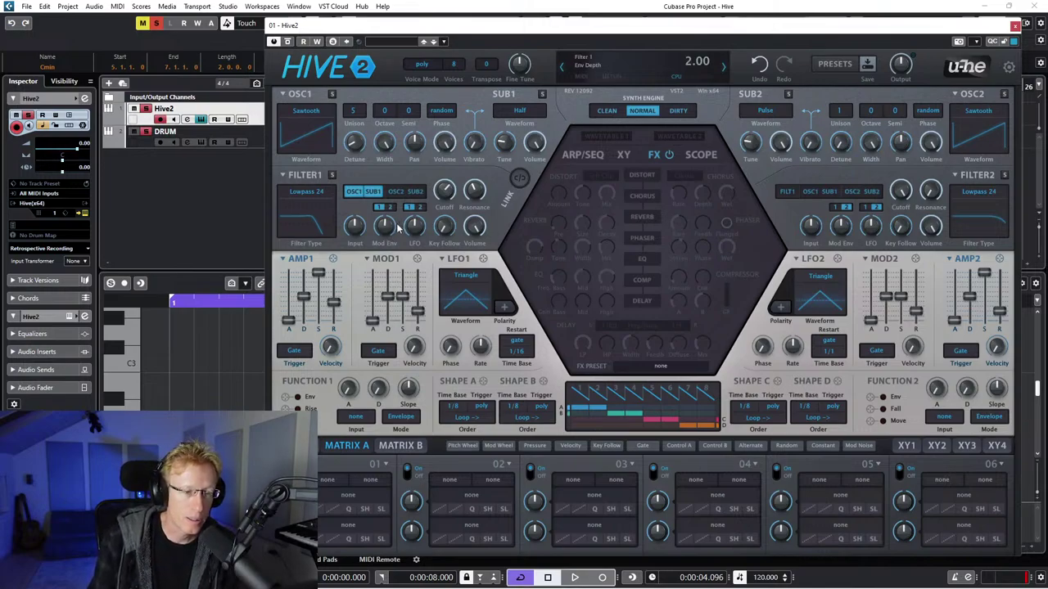
drag(385, 232, 390, 131)
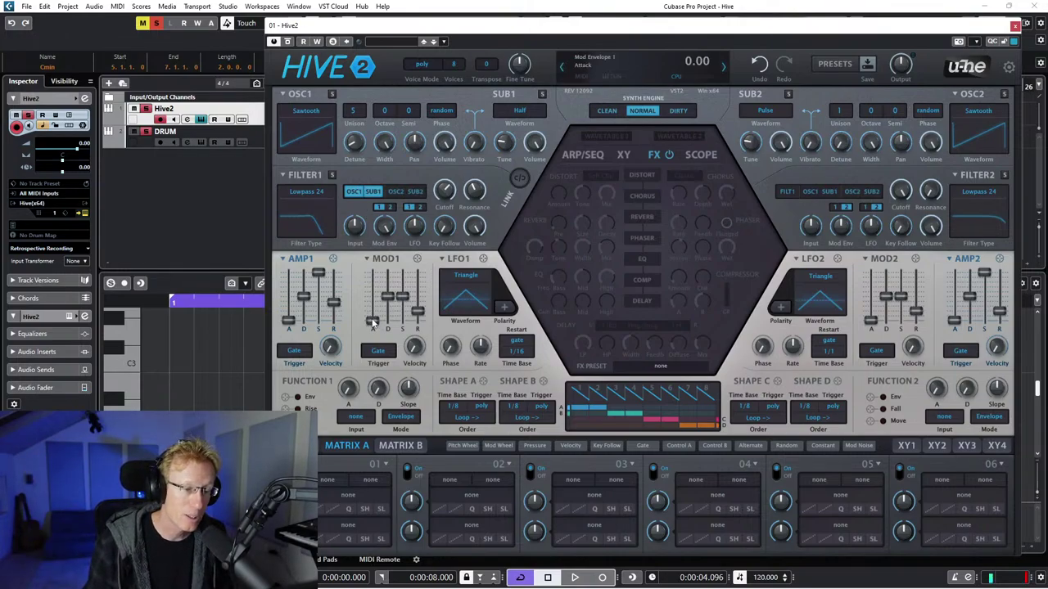
Try mod envelope 1's attack at 53 and 0, settle on a medium attack, and lower filter 1's cutoff further.
drag(372, 322, 377, 283)
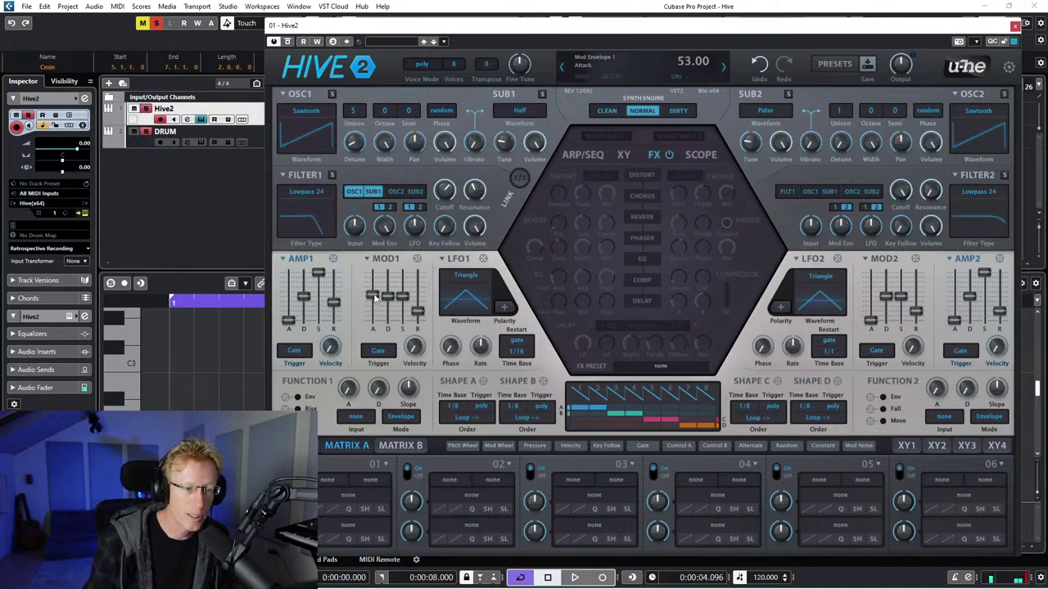
drag(374, 298, 367, 328)
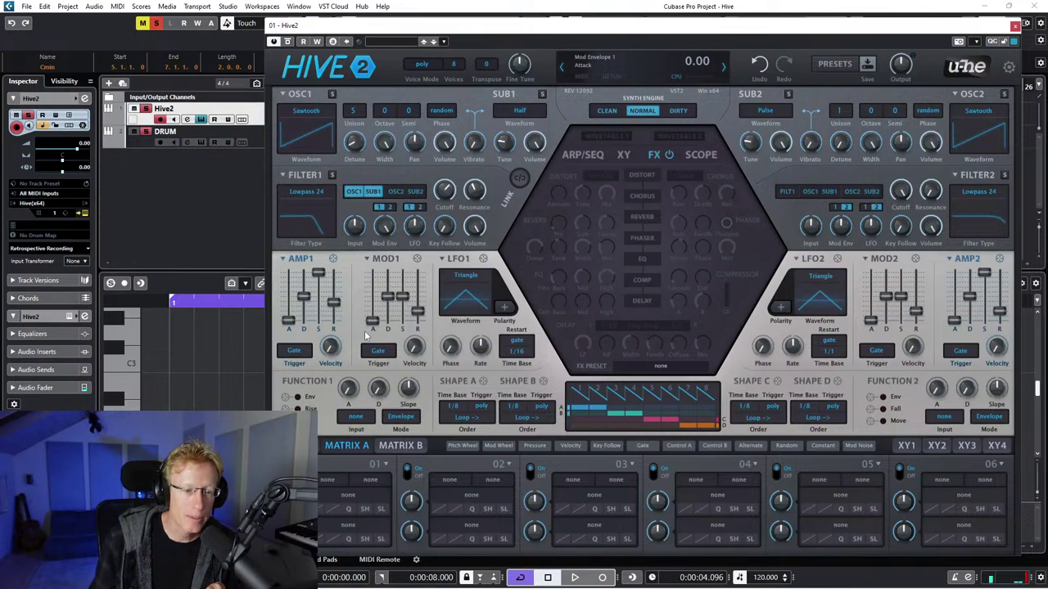
drag(366, 336, 380, 305)
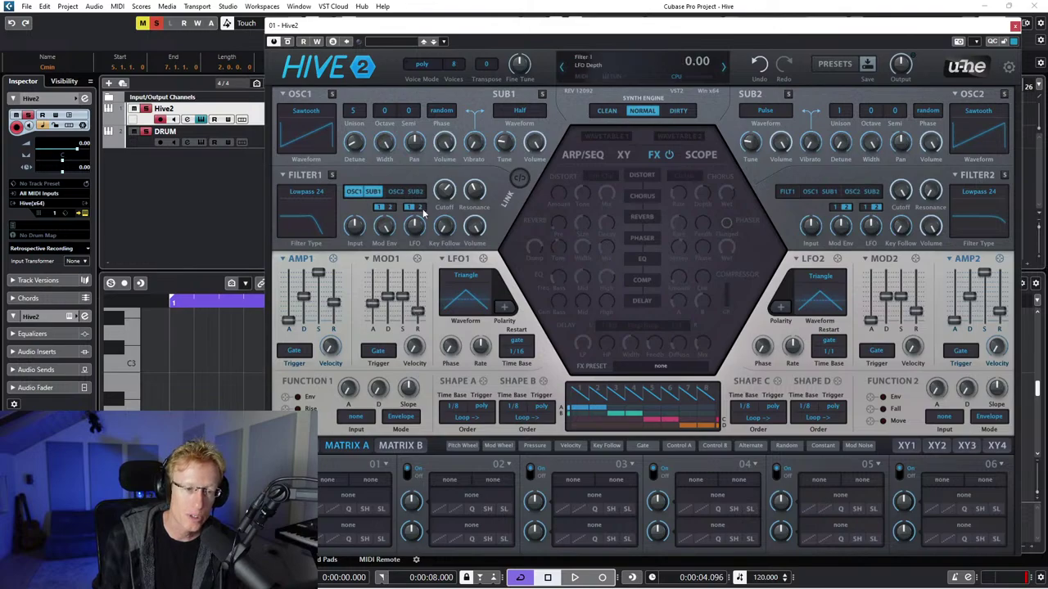
drag(444, 192, 444, 256)
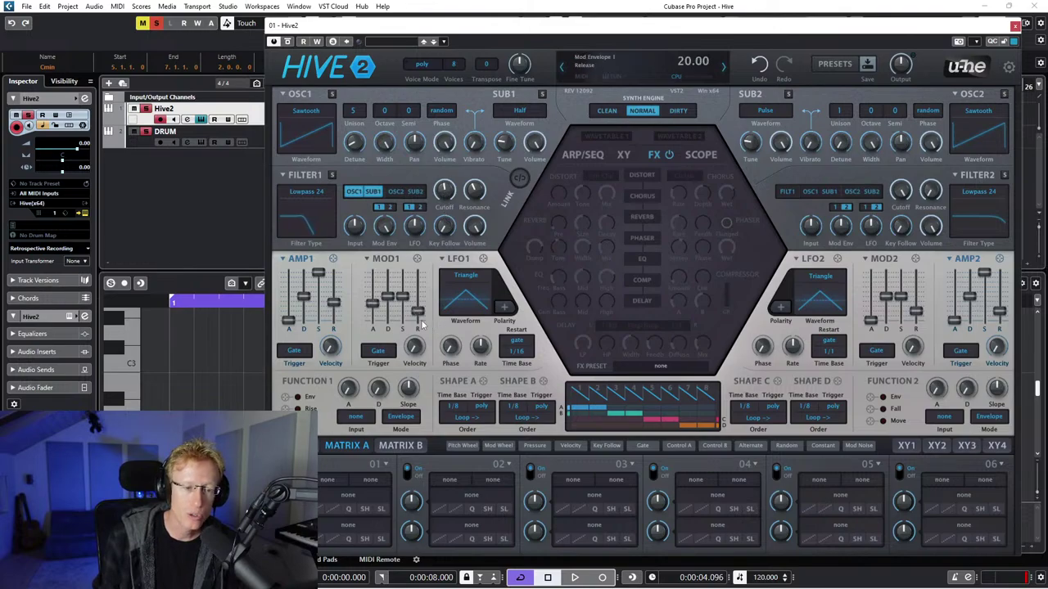
Raise mod envelope 1's release to nearly half and set amp envelope 1's release to 37.
mouse_move(419, 316)
mouse_down()
mouse_move(418, 288)
mouse_move(418, 300)
mouse_up()
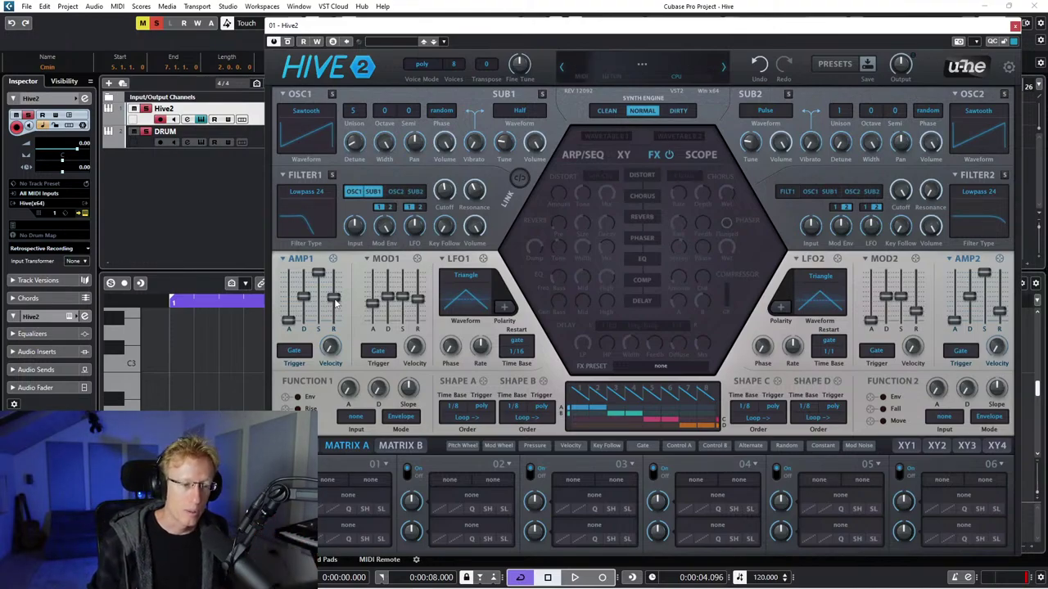
drag(334, 301, 342, 309)
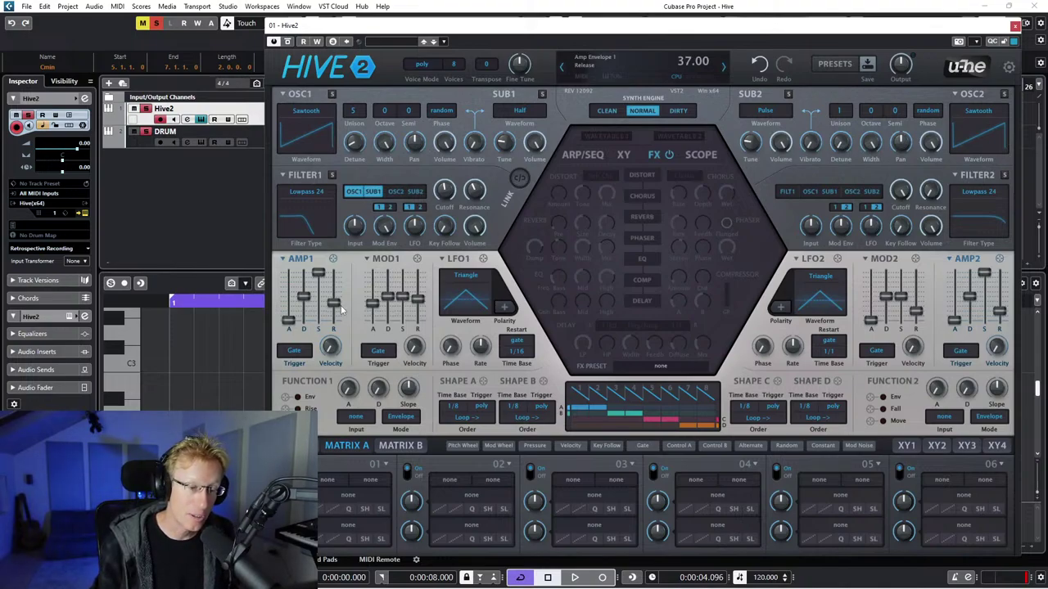
drag(415, 297, 414, 301)
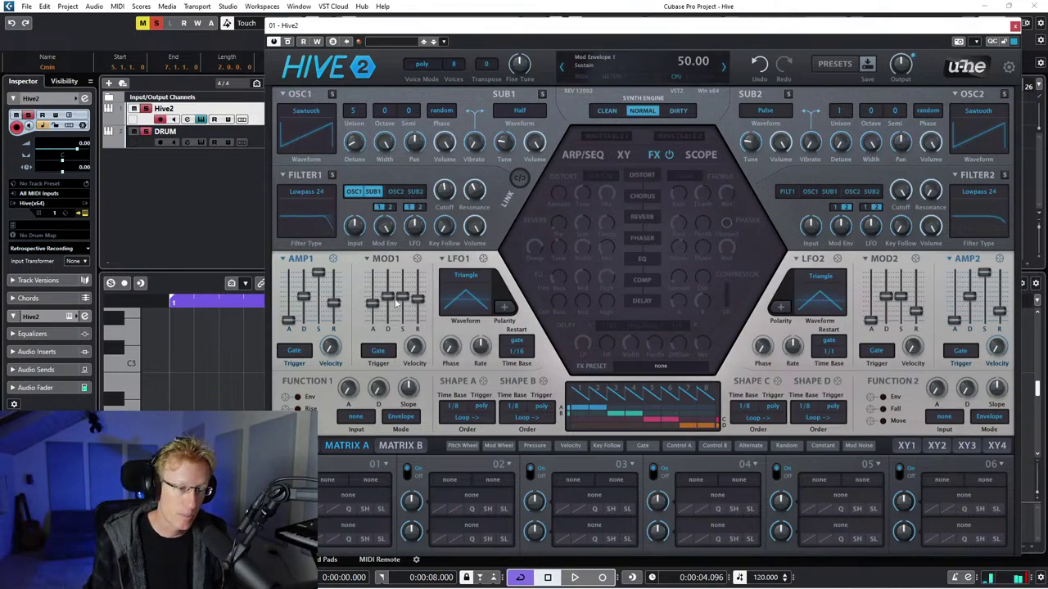
mouse_move(334, 304)
mouse_down()
mouse_move(329, 349)
mouse_move(338, 302)
mouse_up()
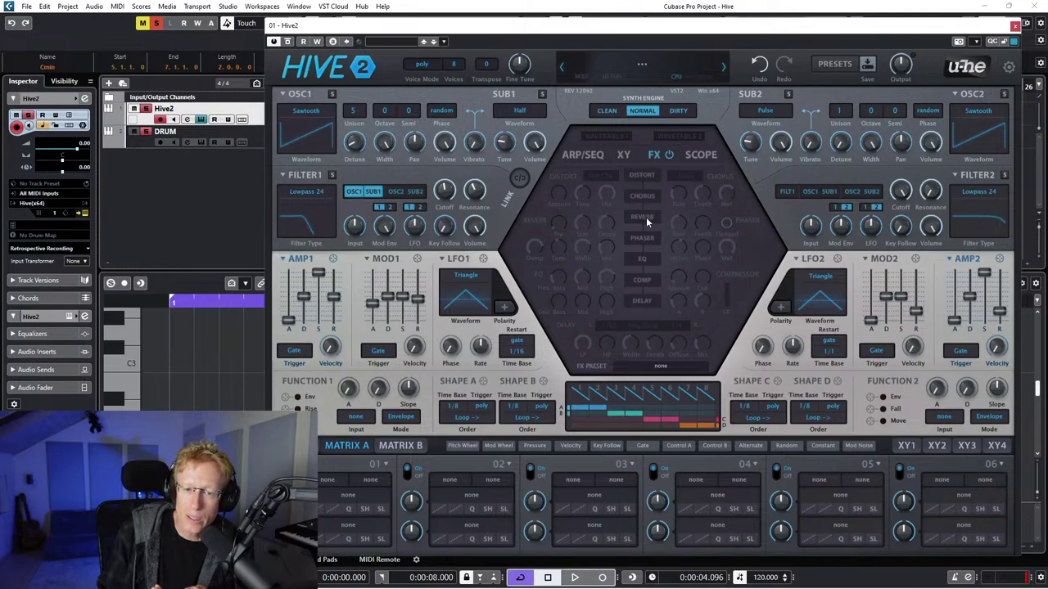
Turn on the reverb at the end of the effects chain, after the delay, and turn on the chorus.
mouse_move(647, 221)
mouse_down()
mouse_move(648, 188)
mouse_move(652, 223)
mouse_up()
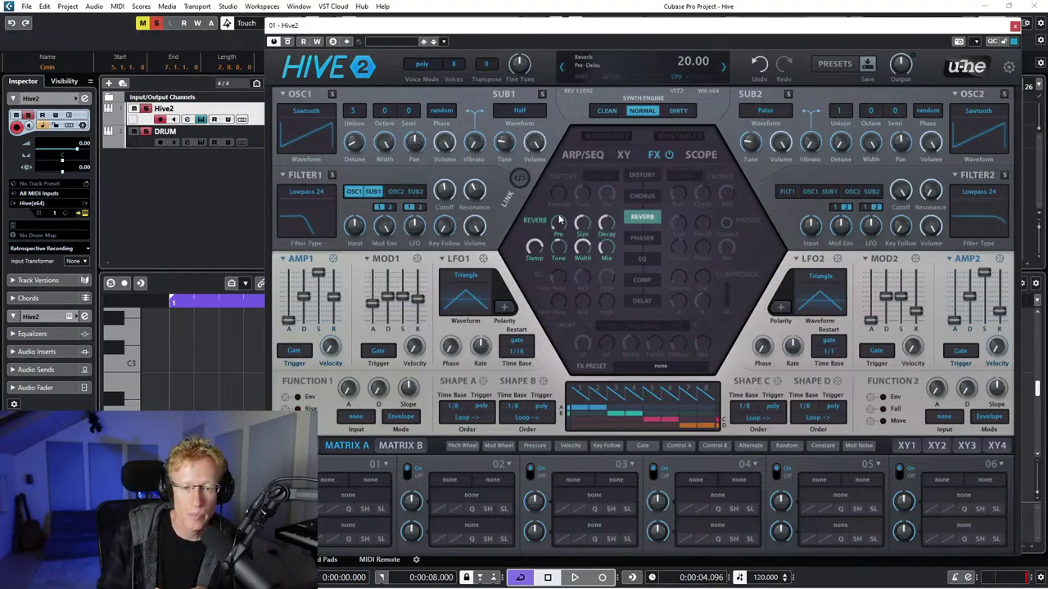
drag(626, 220, 655, 304)
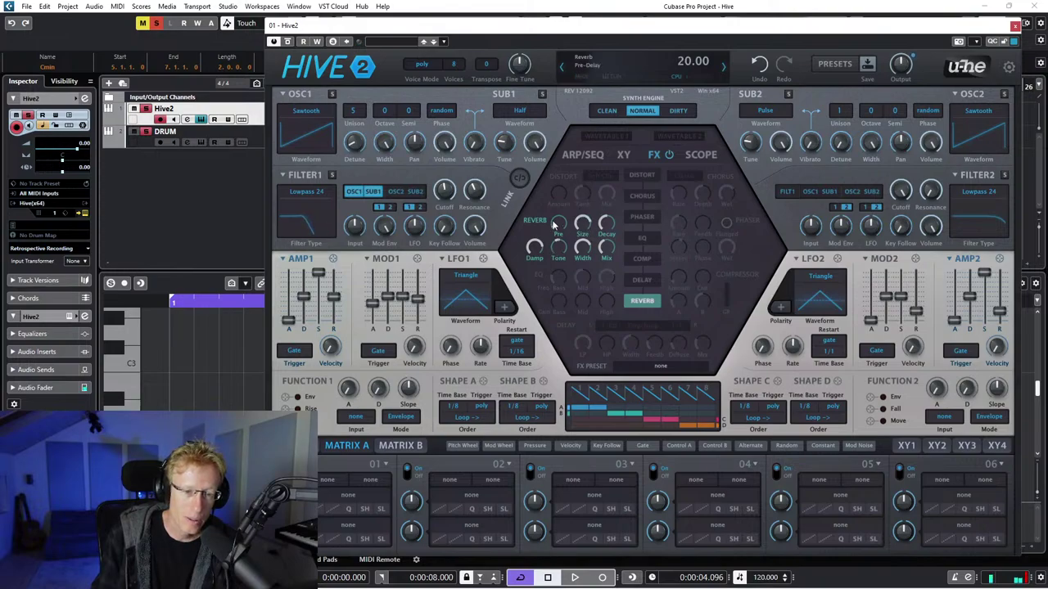
mouse_move(557, 250)
mouse_down()
mouse_move(552, 277)
mouse_move(550, 263)
mouse_up()
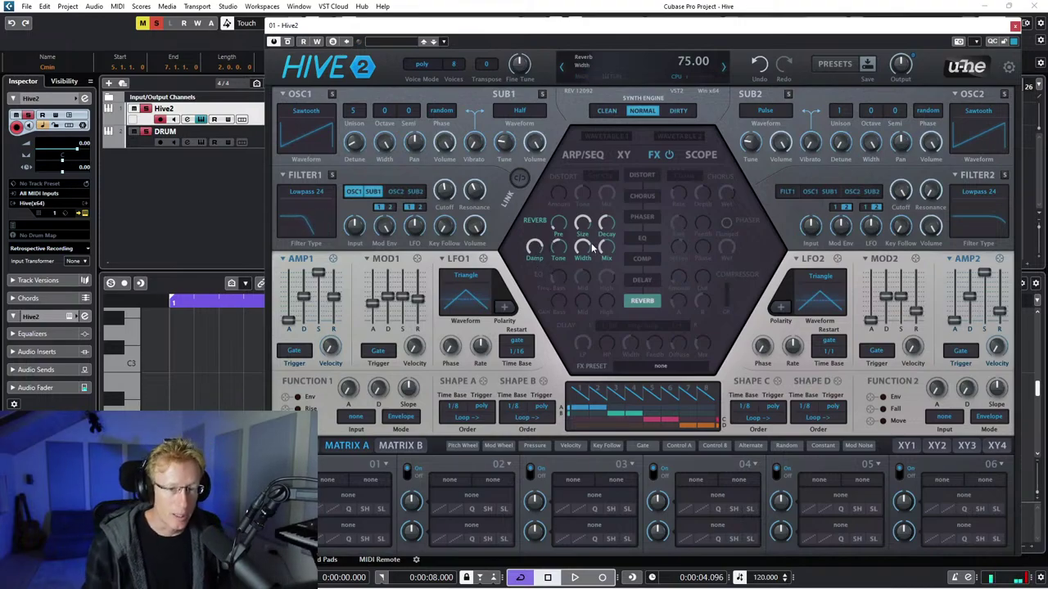
click(642, 197)
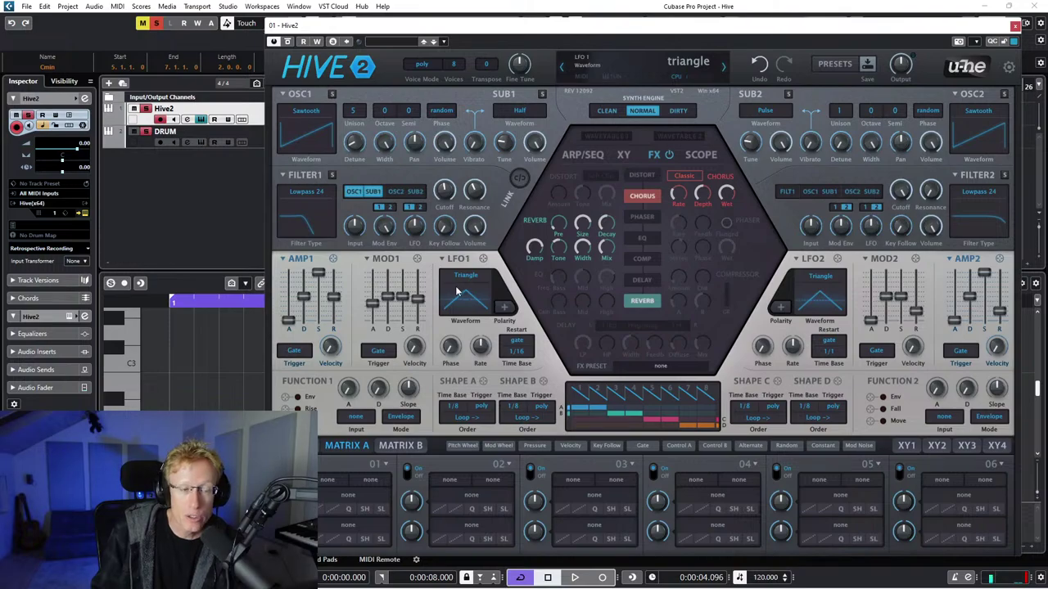
Switch oscillator 1's waveform to Wavetable and load Vosimulant.uhm from the Formants category.
click(310, 115)
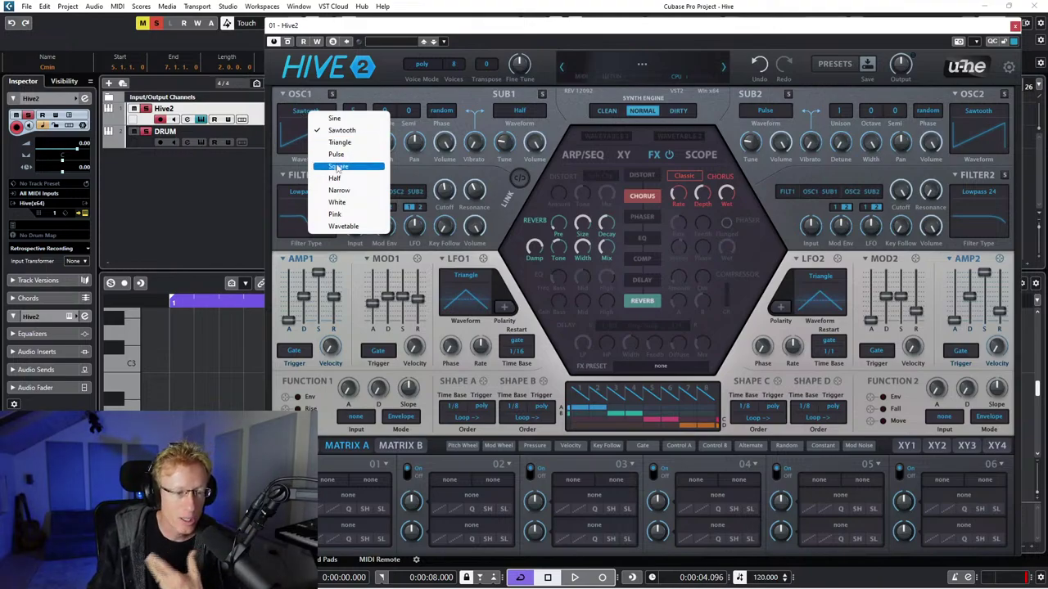
click(344, 225)
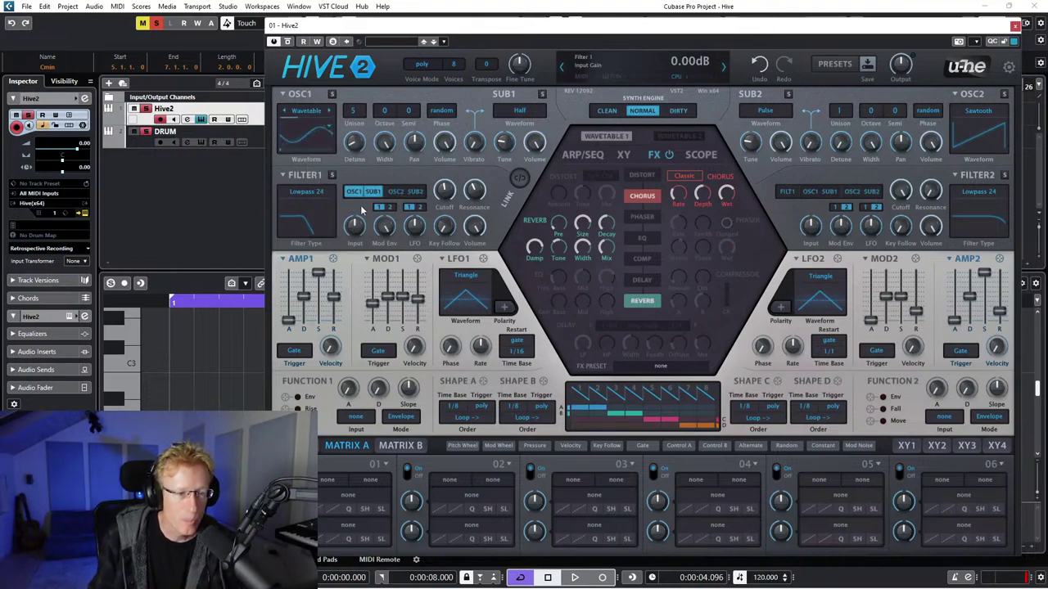
click(332, 129)
mouse_move(373, 151)
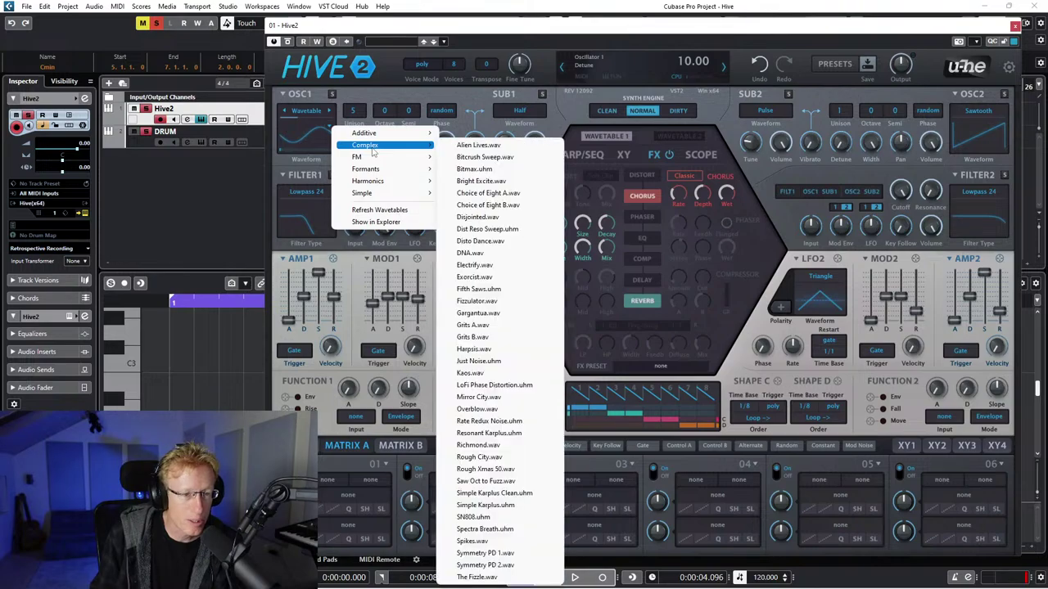
mouse_move(381, 170)
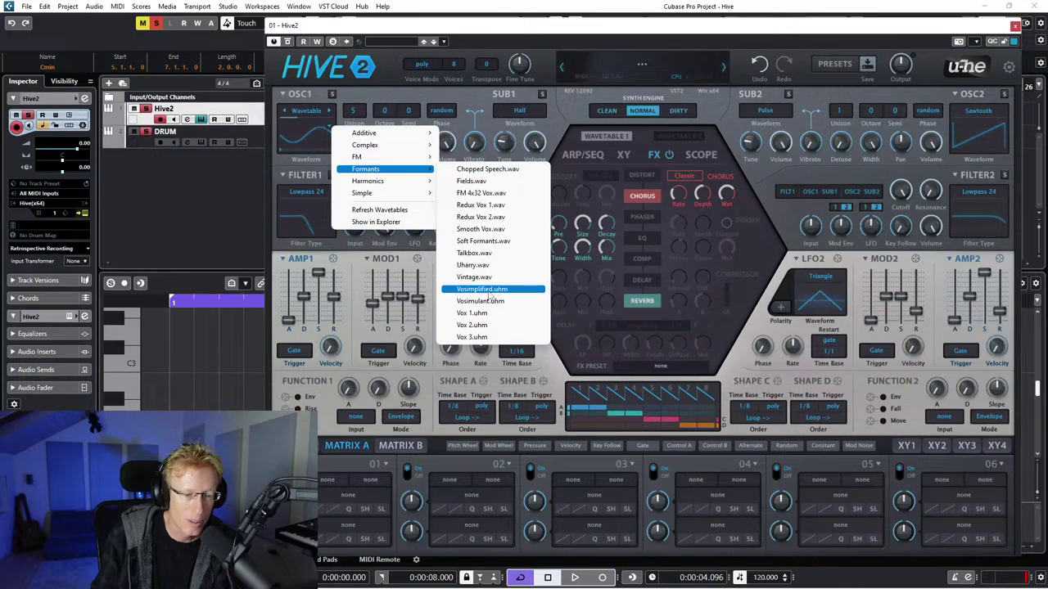
click(487, 292)
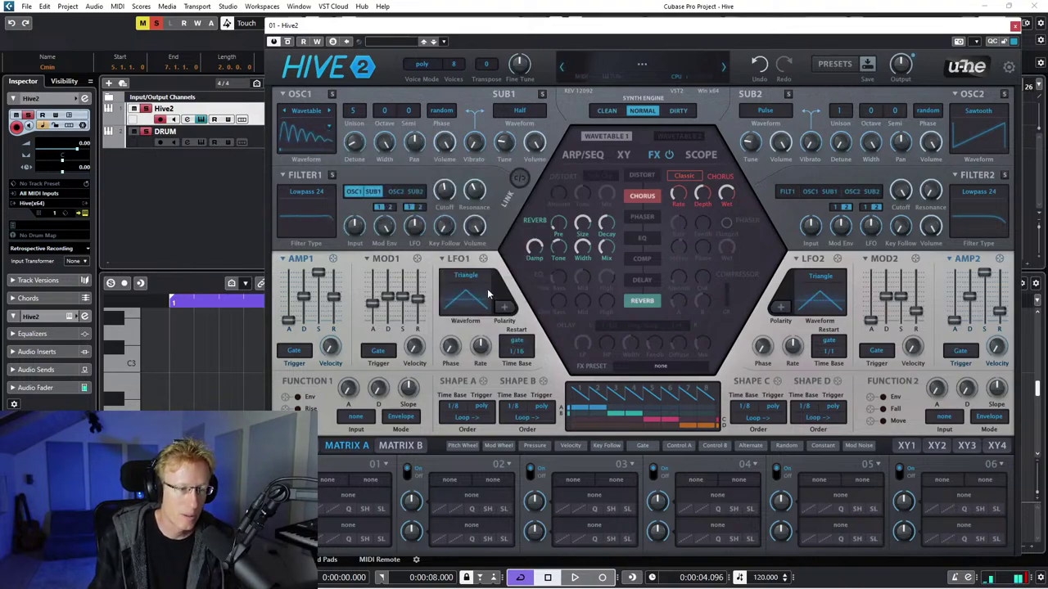
Load the Formants wavetable Redux Vox 1.wav into oscillator 1 and sweep through its wavetable position.
click(330, 114)
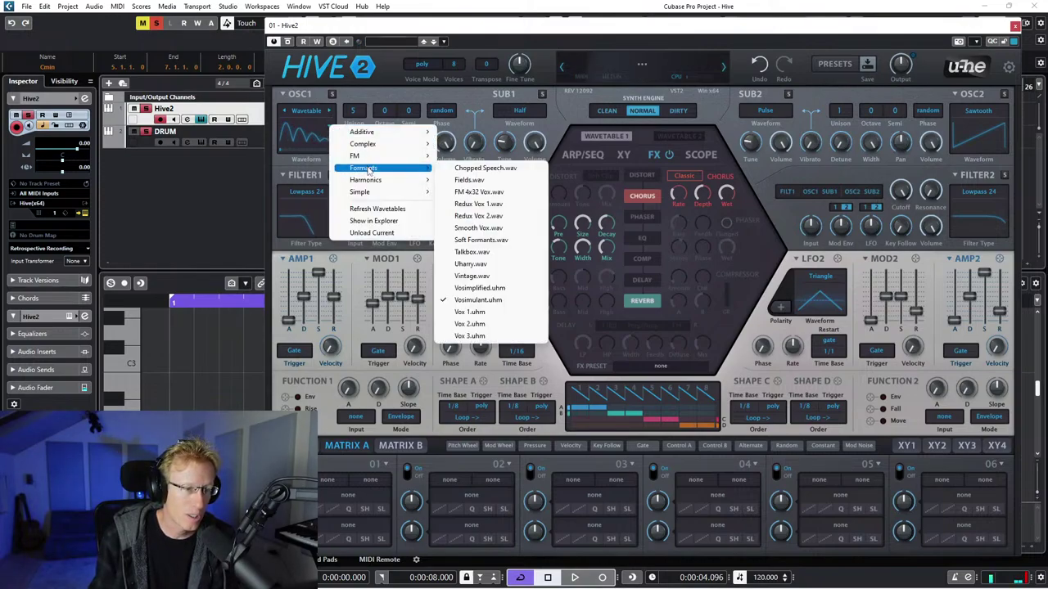
mouse_move(368, 168)
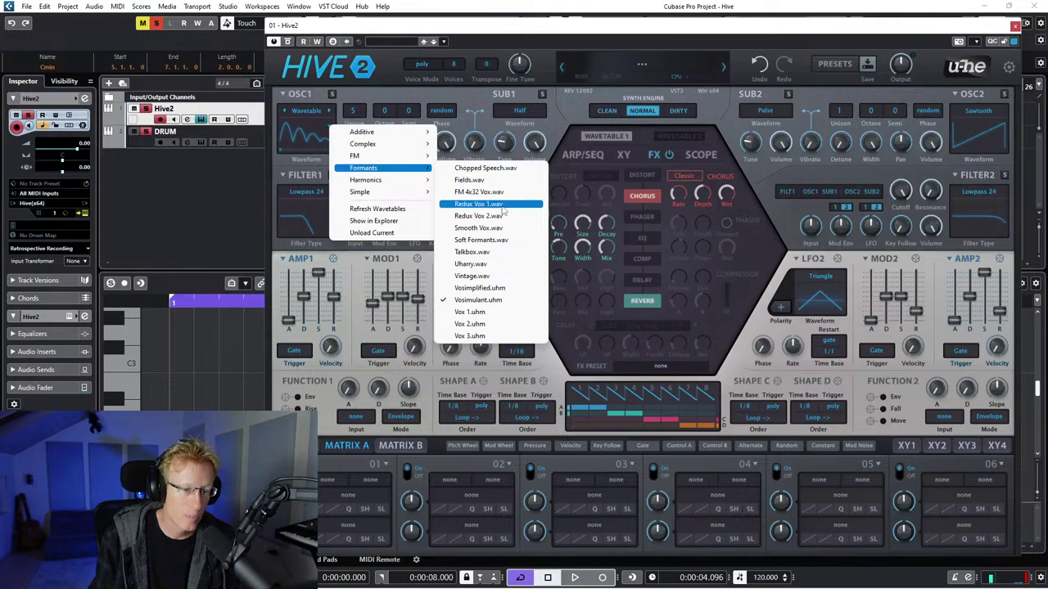
click(503, 206)
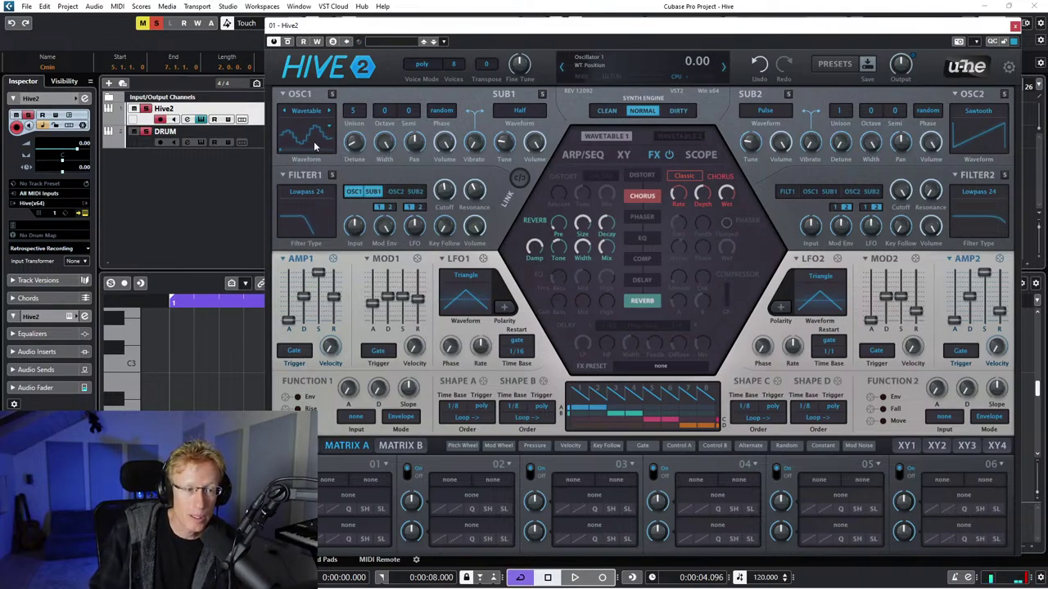
drag(314, 145, 311, 225)
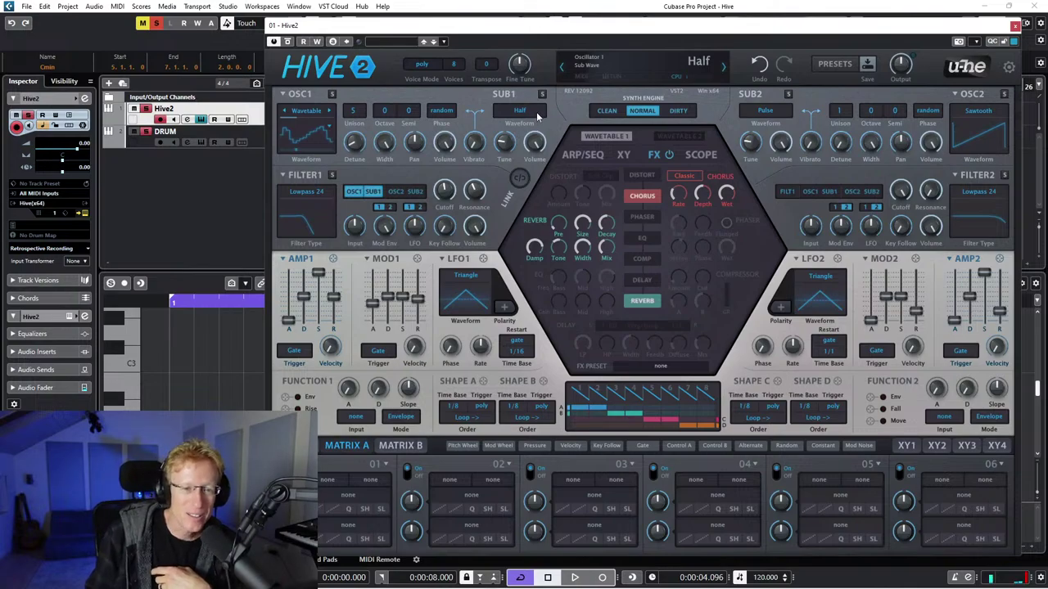
Show the detailed settings of wavetable 1, sweep its position and leave it at 0.
click(609, 136)
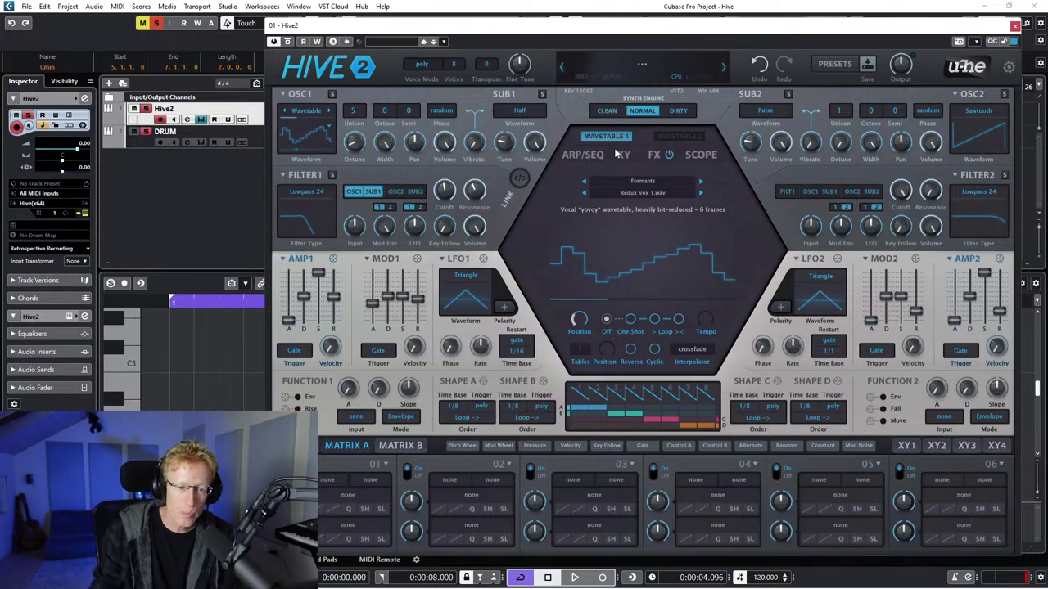
drag(692, 385, 578, 384)
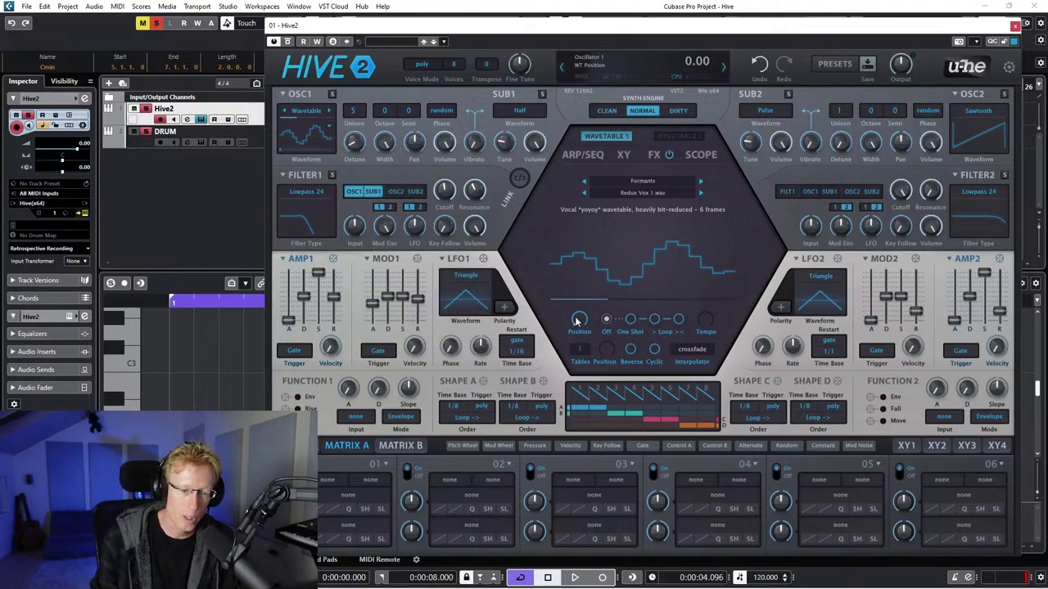
mouse_move(579, 320)
mouse_down()
mouse_move(578, 245)
mouse_move(579, 332)
mouse_up()
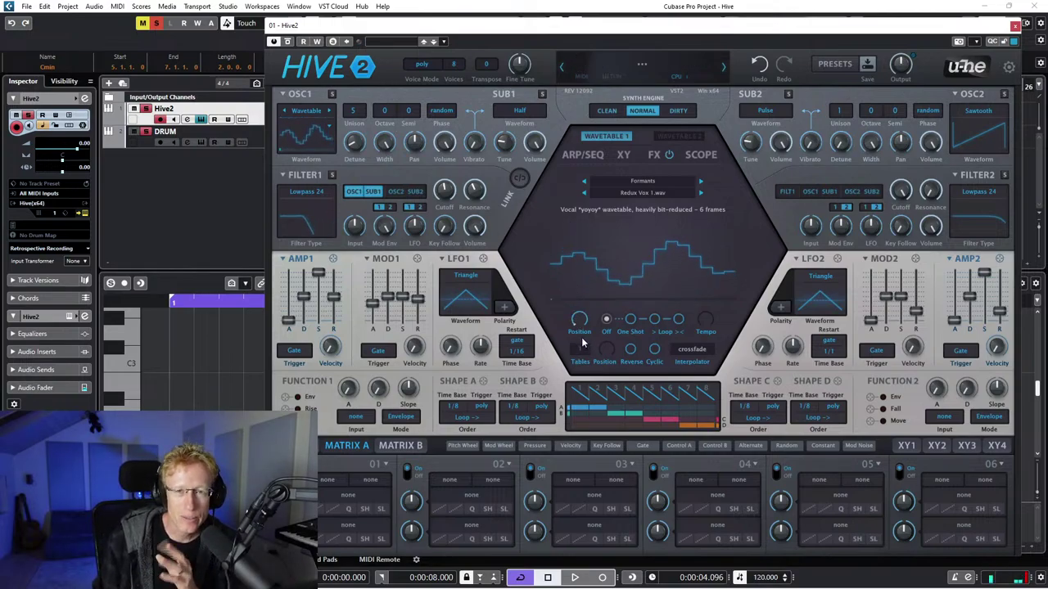
mouse_move(583, 322)
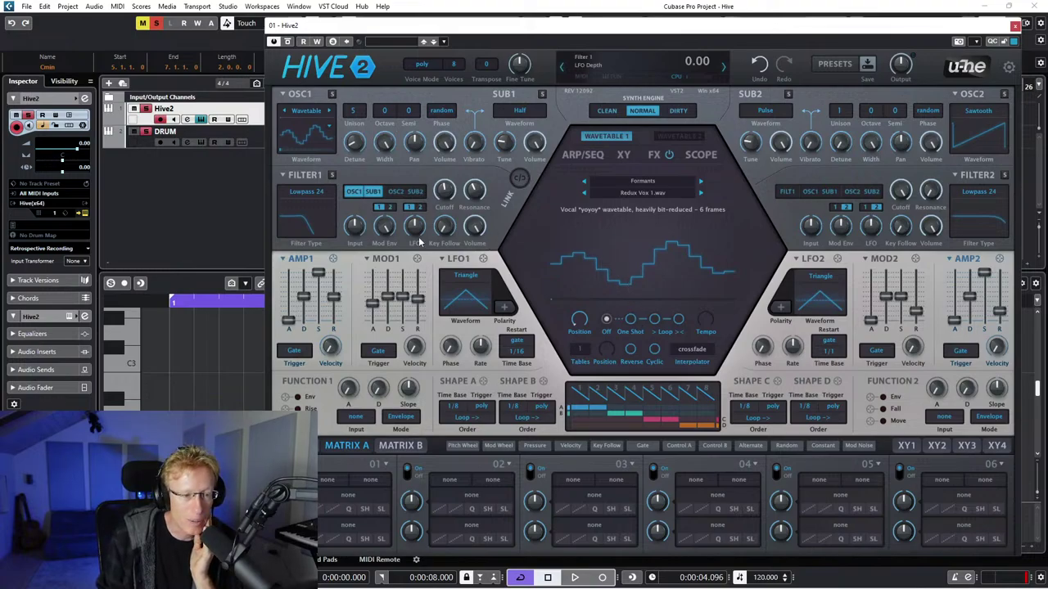
mouse_move(381, 242)
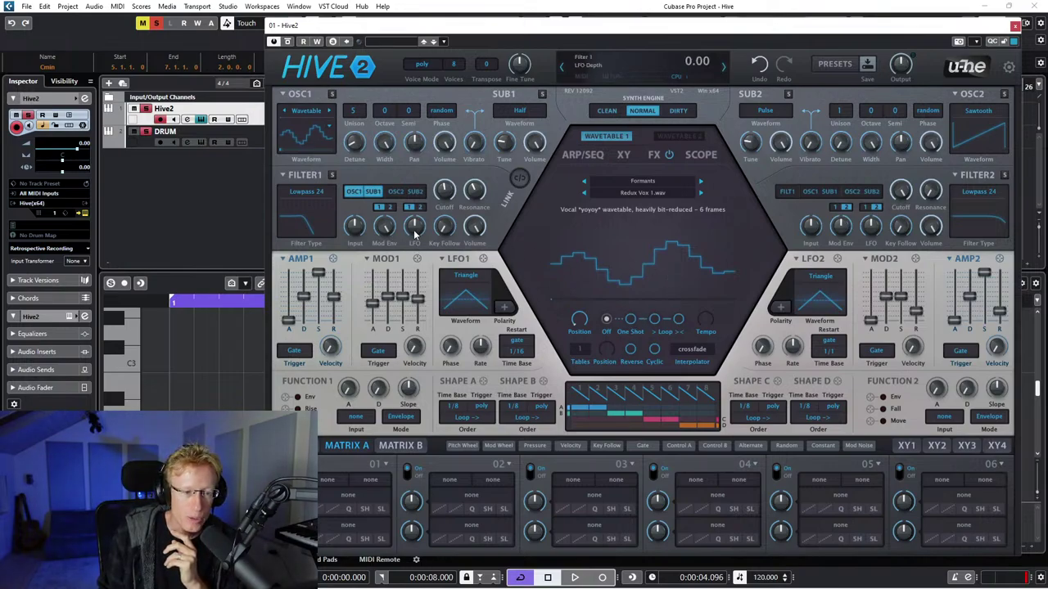
Try wavetable 1's one-shot and forward loop modes, settle on back-and-forth looping, and raise its tempo.
click(631, 320)
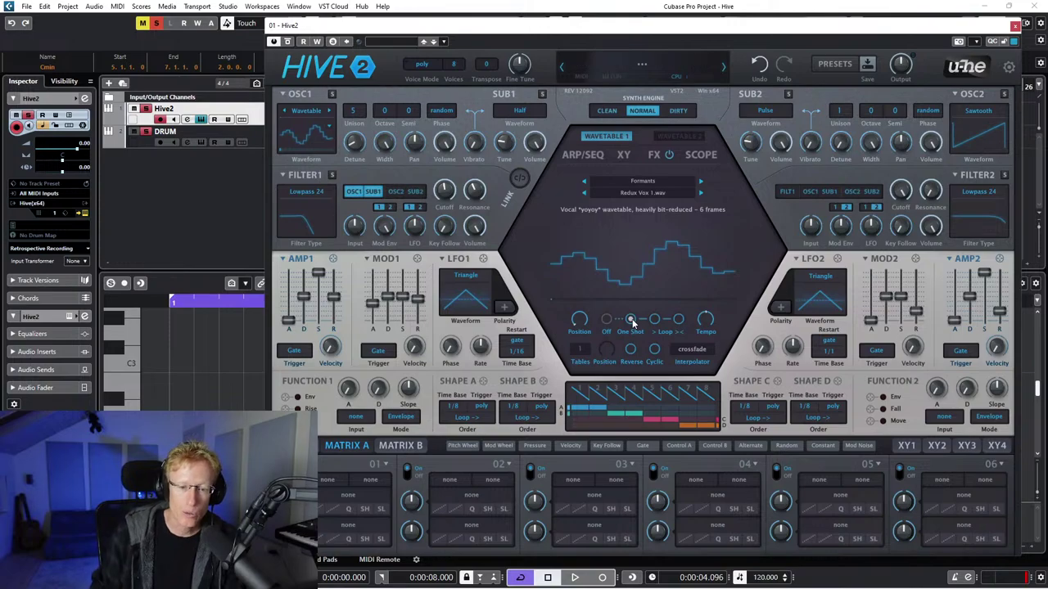
click(655, 320)
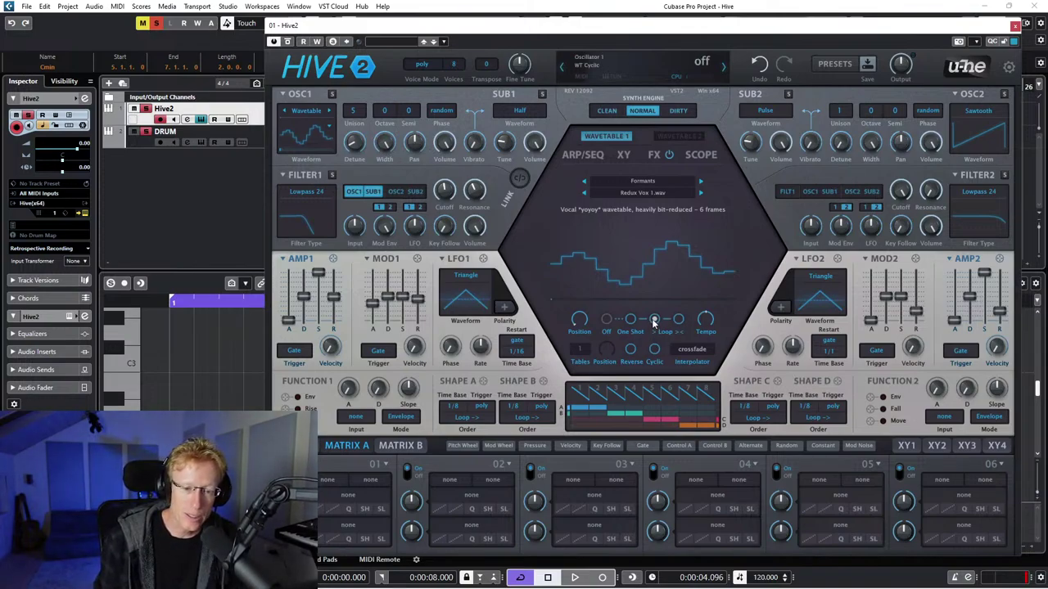
click(631, 320)
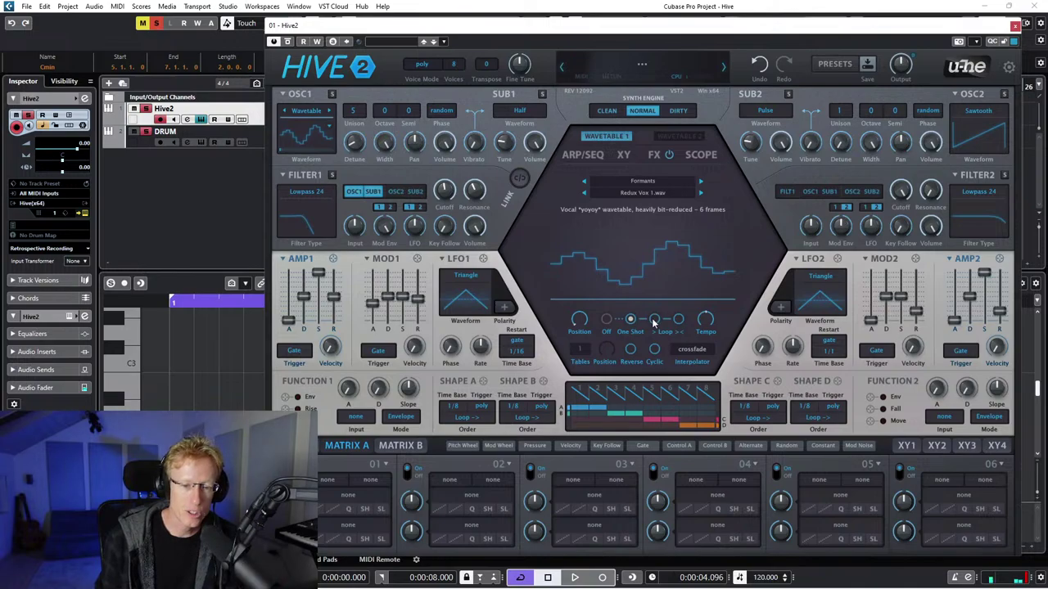
click(654, 319)
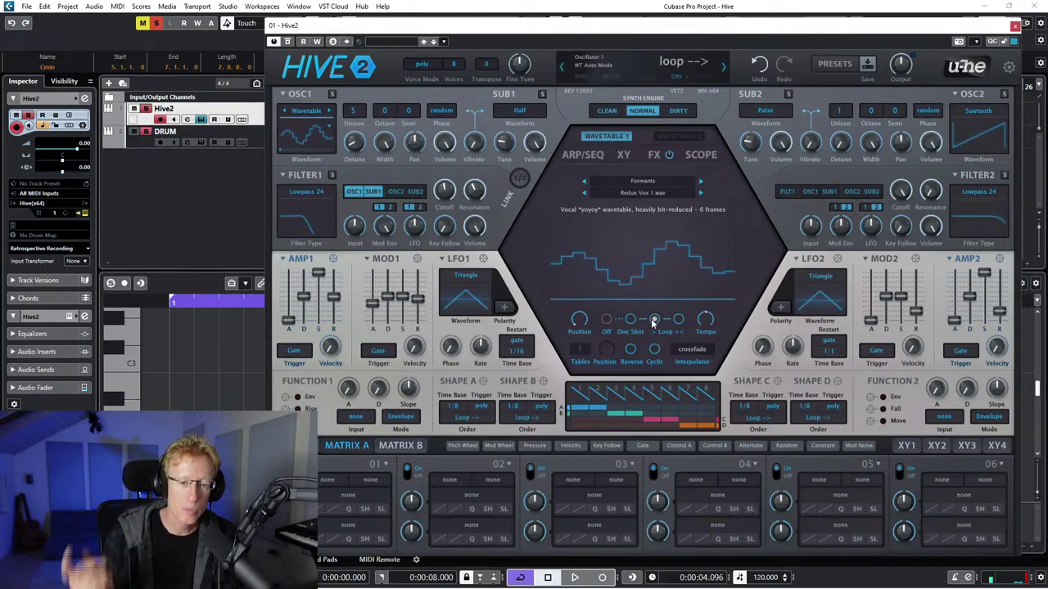
click(678, 320)
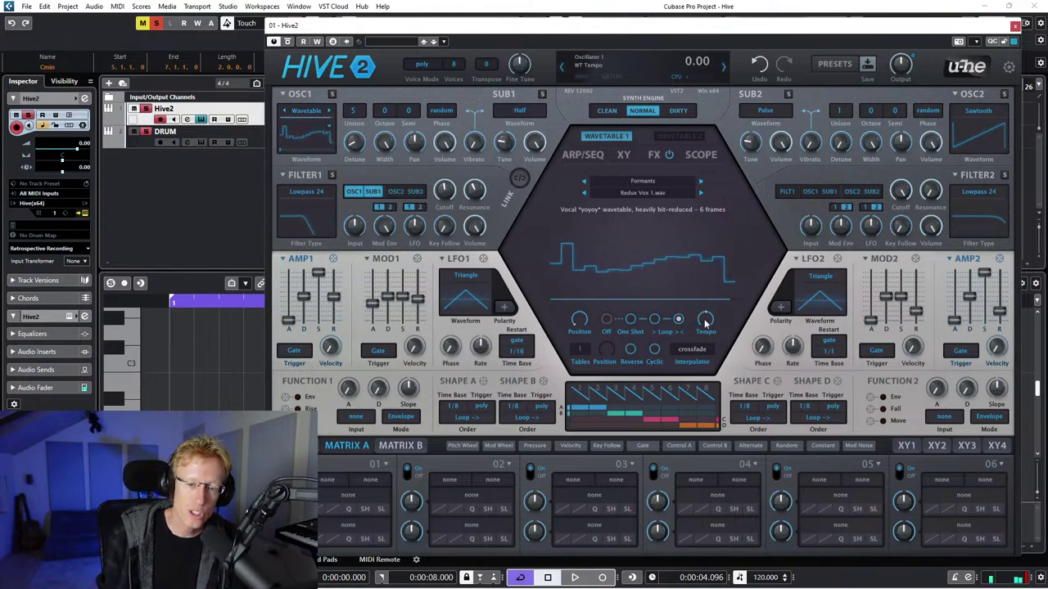
mouse_move(705, 318)
drag(705, 318, 706, 279)
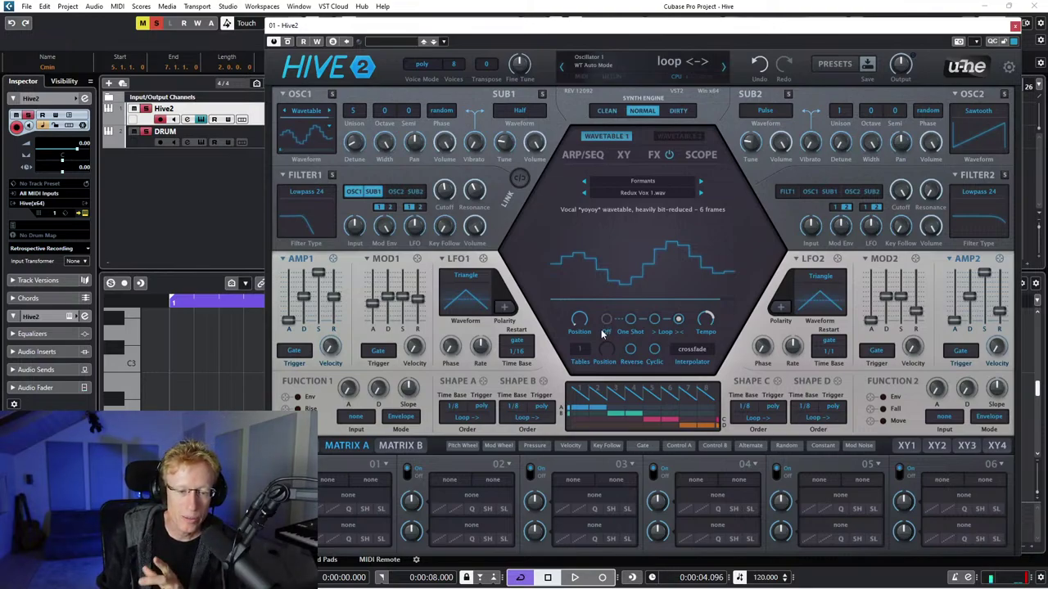
Try splitting wavetable 1 into 4 tables.
click(583, 349)
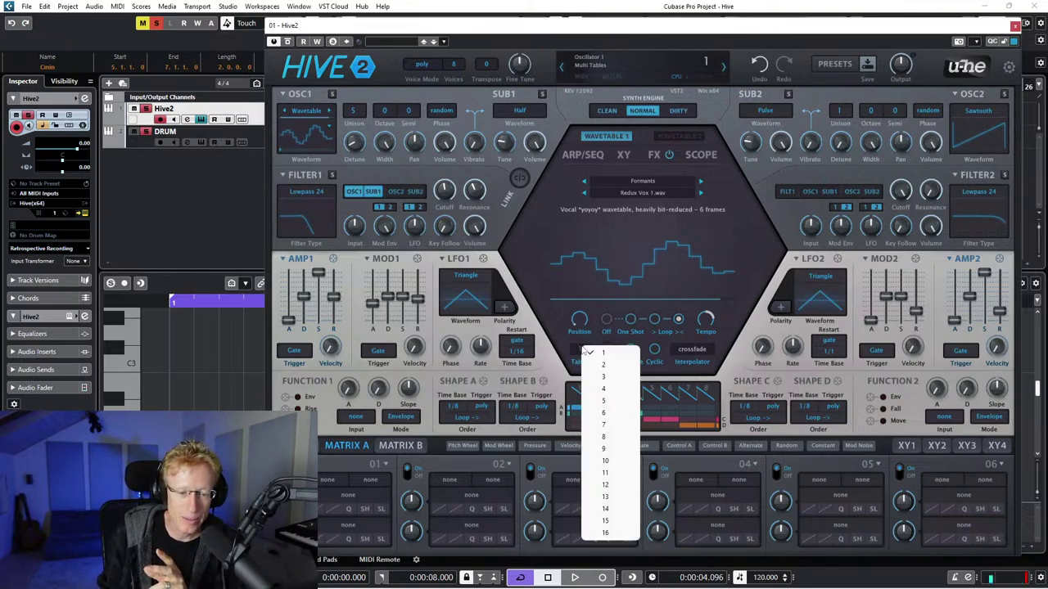
click(534, 288)
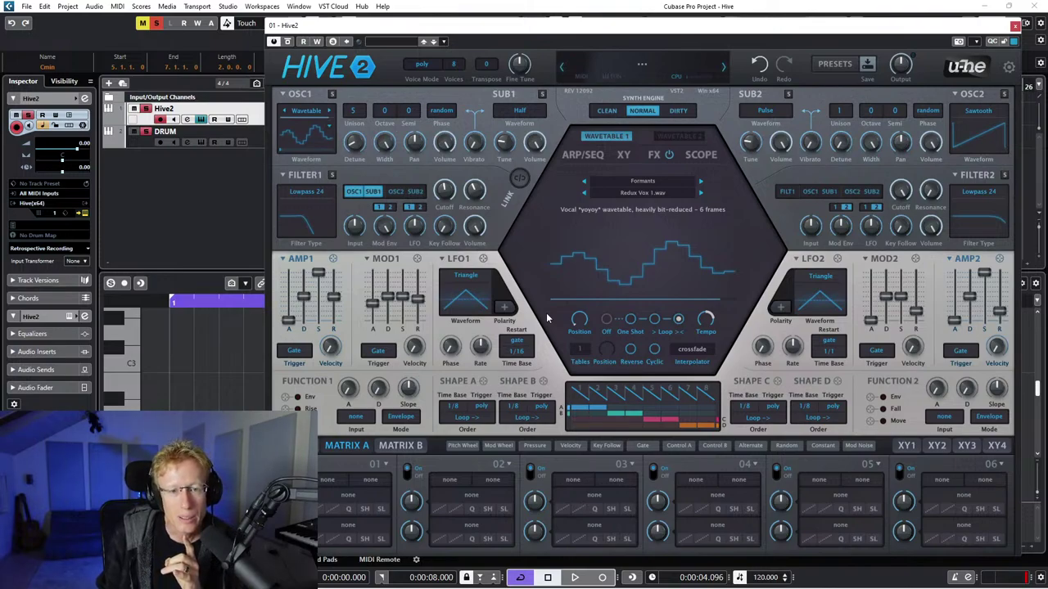
click(584, 351)
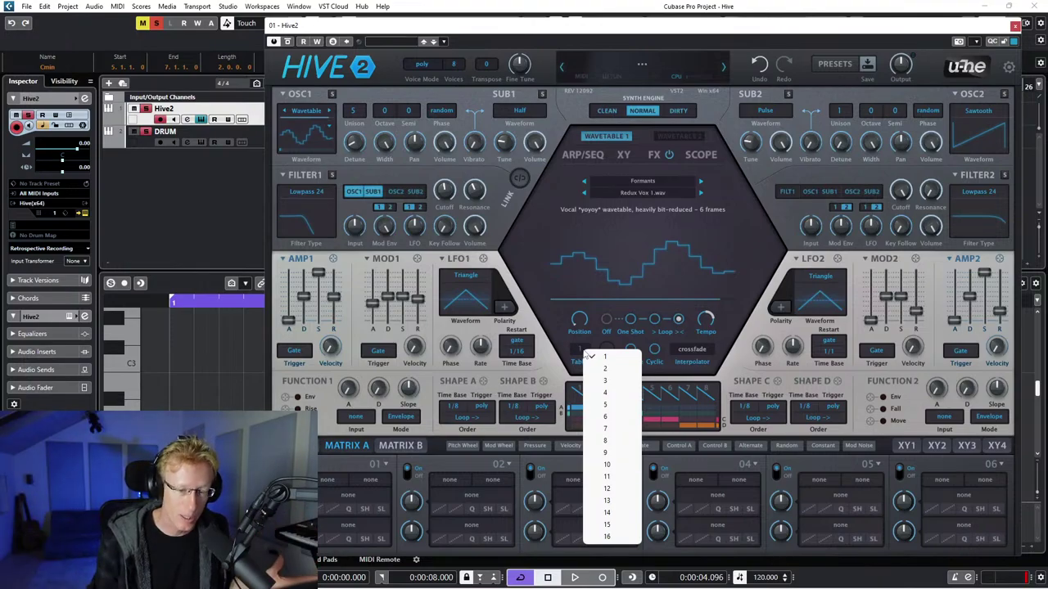
click(605, 393)
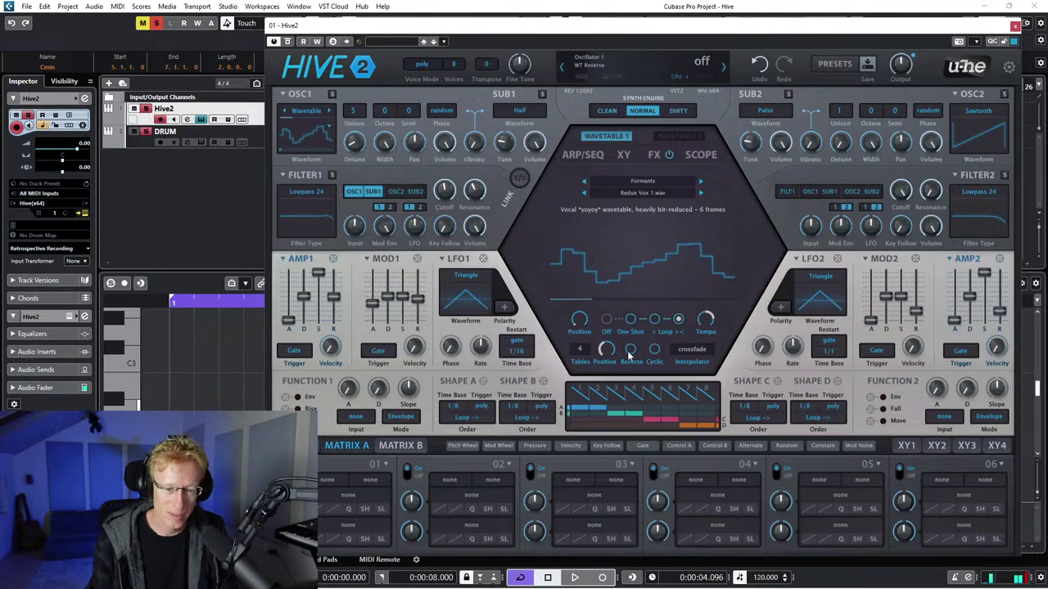
Turn on wavetable 1's cyclic option, try the zero phase and switch interpolators, and return to crossfade.
click(702, 351)
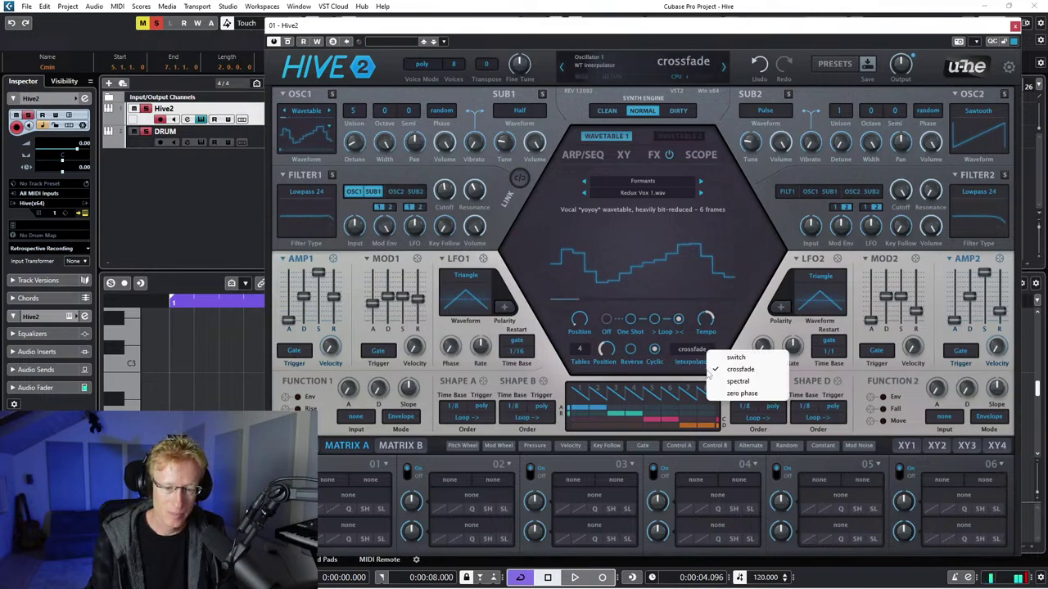
click(742, 393)
click(709, 352)
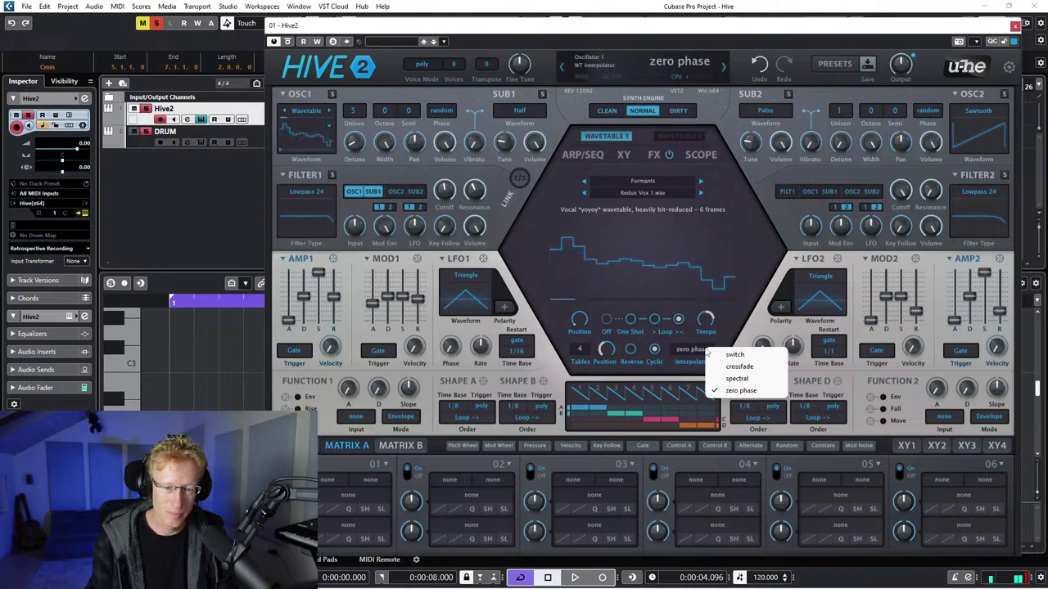
click(714, 356)
click(709, 353)
click(720, 366)
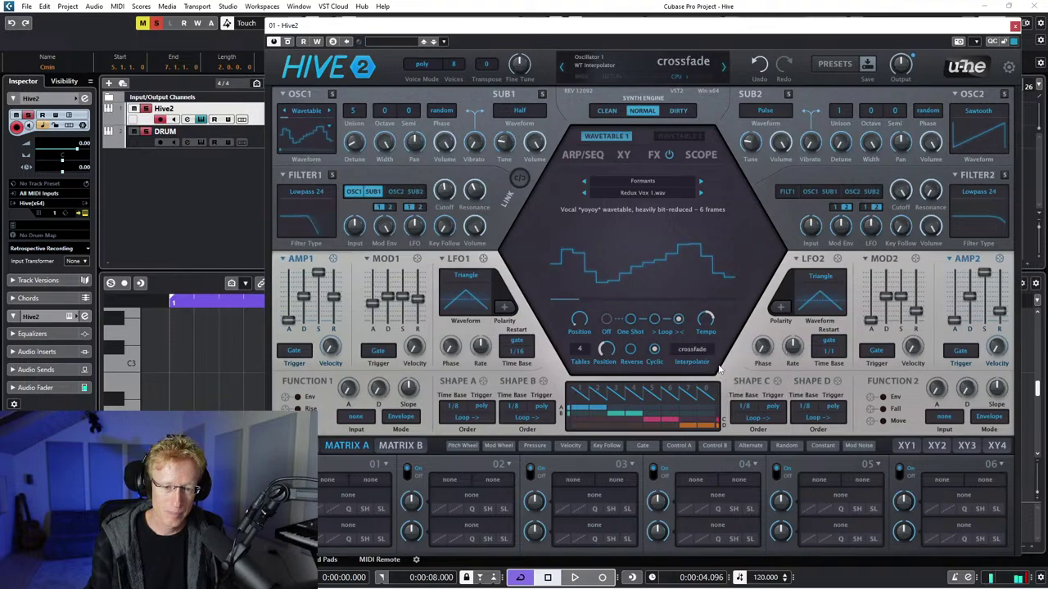
Set wavetable 1's number of tables to 1, try 2 tables, and return to 1.
click(583, 351)
click(606, 360)
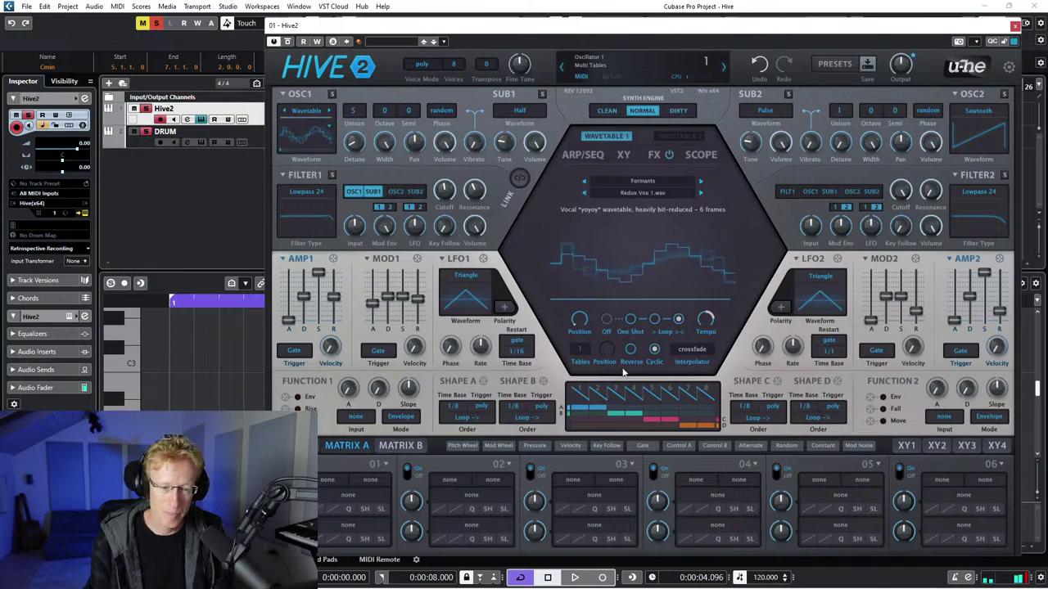
click(584, 351)
click(606, 369)
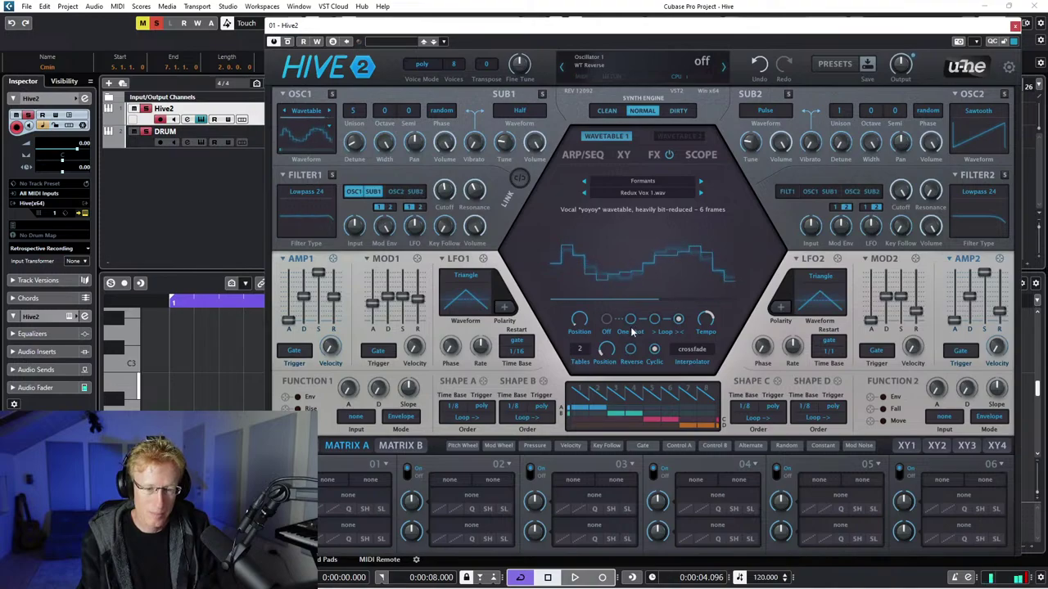
click(583, 351)
click(590, 358)
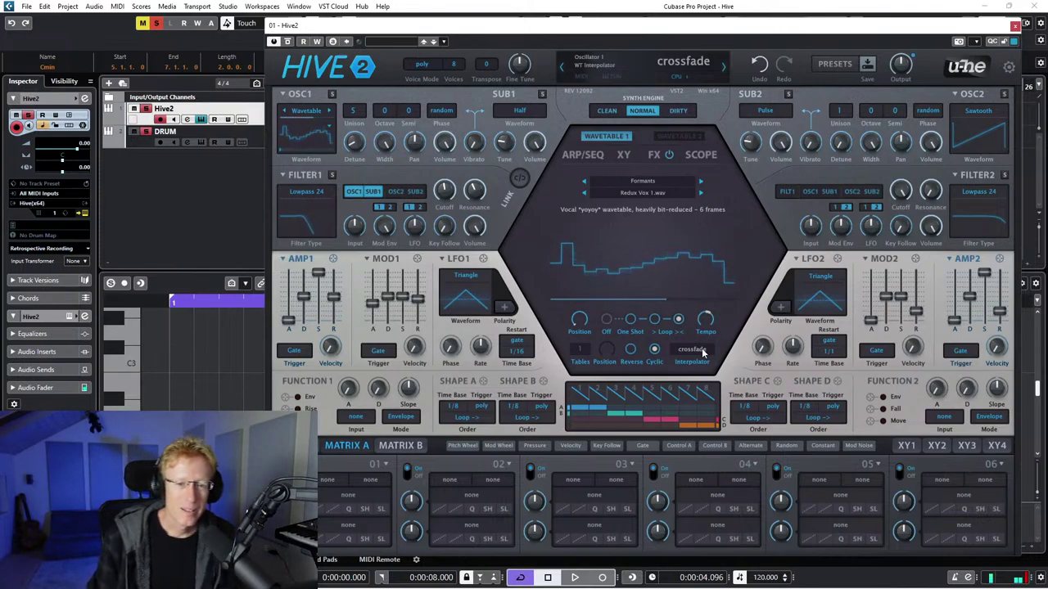
Look through the wavetable and waveform choices, route oscillator 2 into filter 2, and toggle oscillator 2's solo.
click(330, 129)
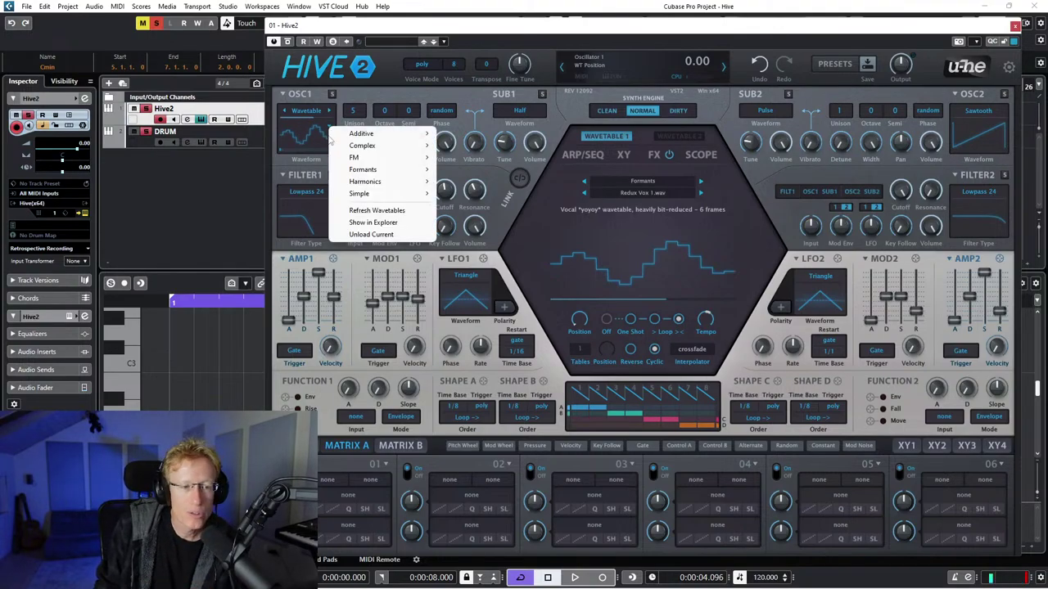
click(974, 111)
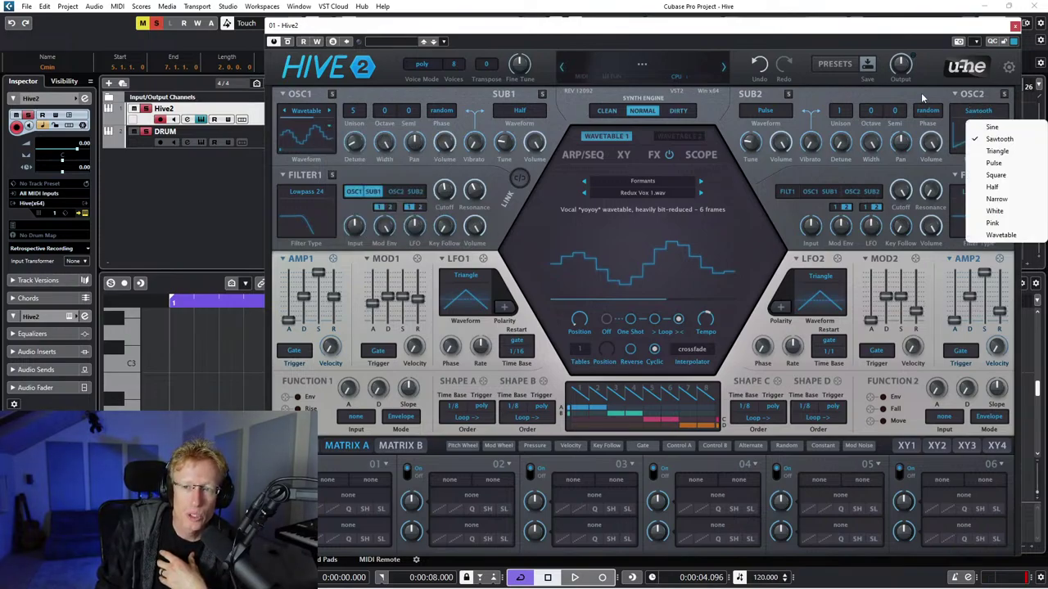
click(973, 109)
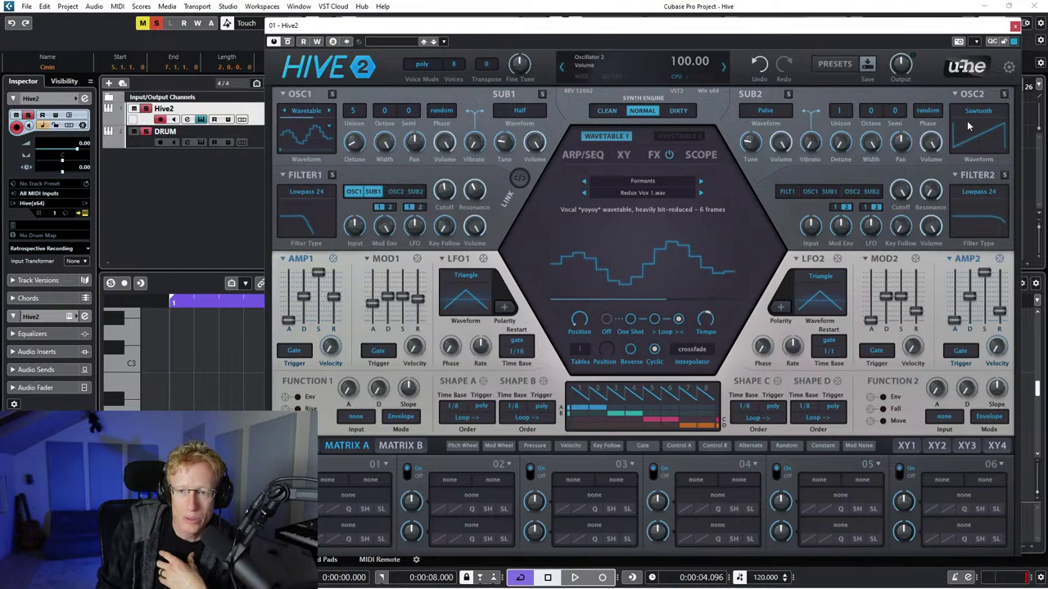
click(853, 193)
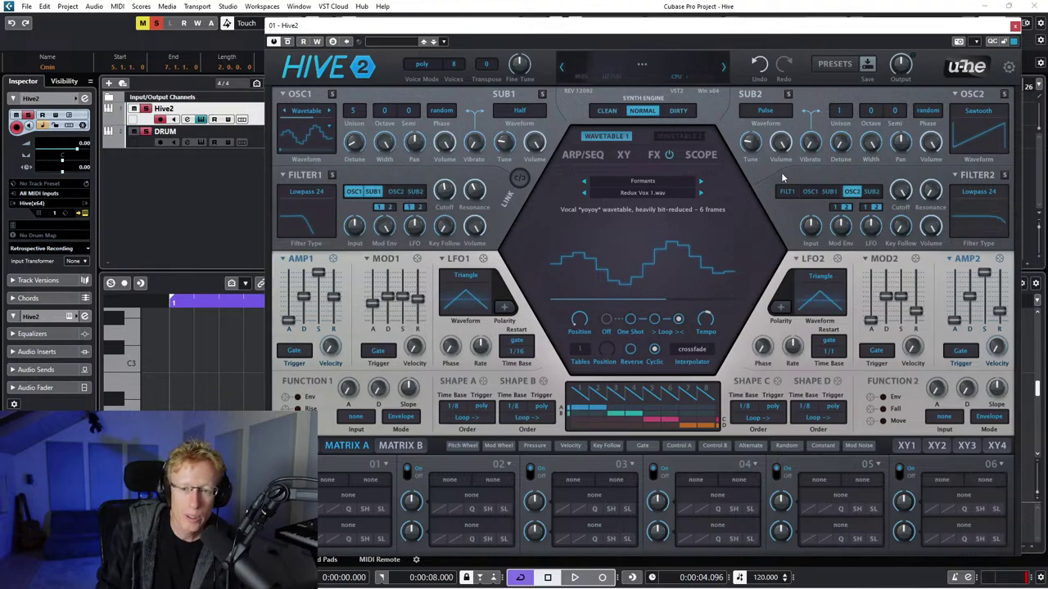
click(1004, 94)
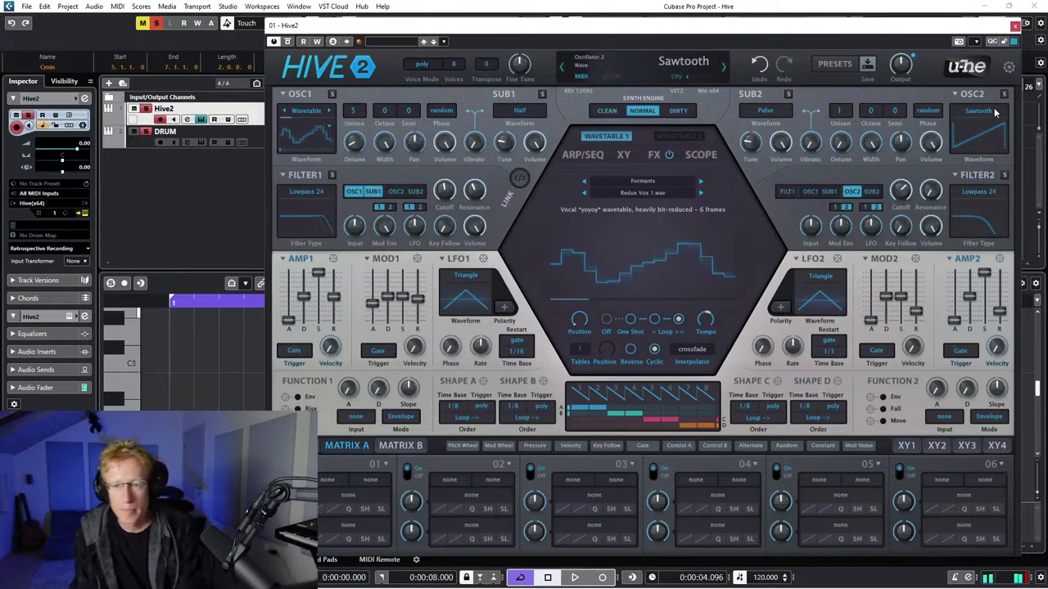
Change oscillator 2's semitone transposition.
click(894, 115)
click(917, 207)
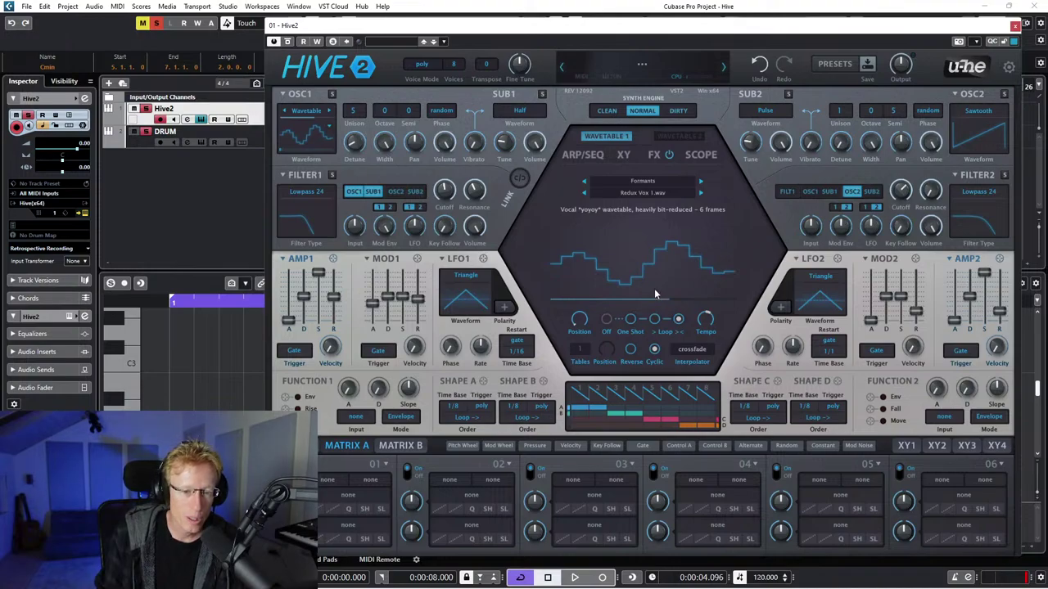
Turn off wavetable 1's auto mode and assign LFO1 to modulate the wavetable position.
click(607, 320)
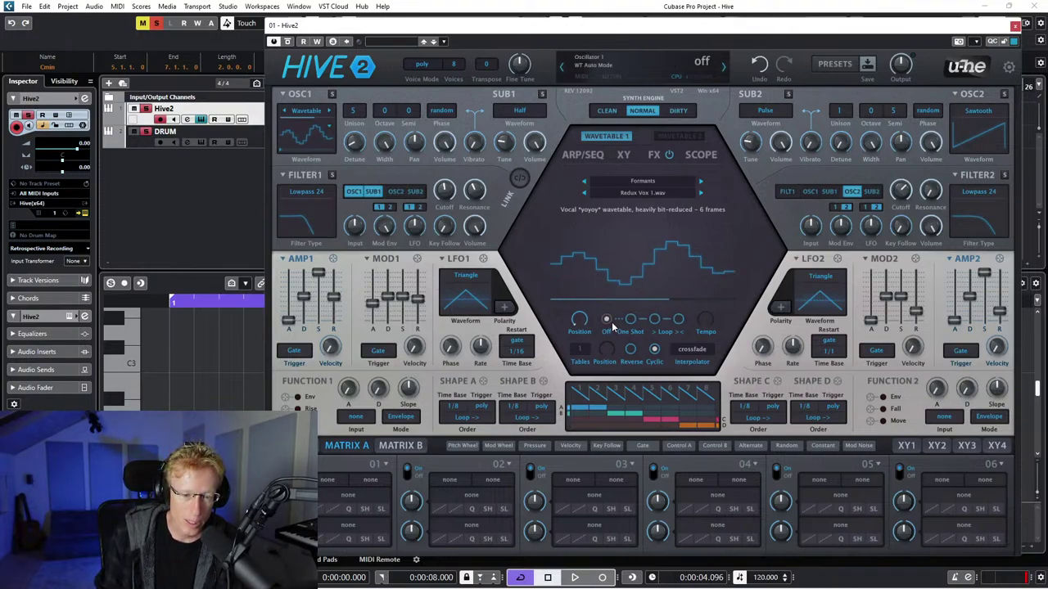
drag(579, 319, 606, 320)
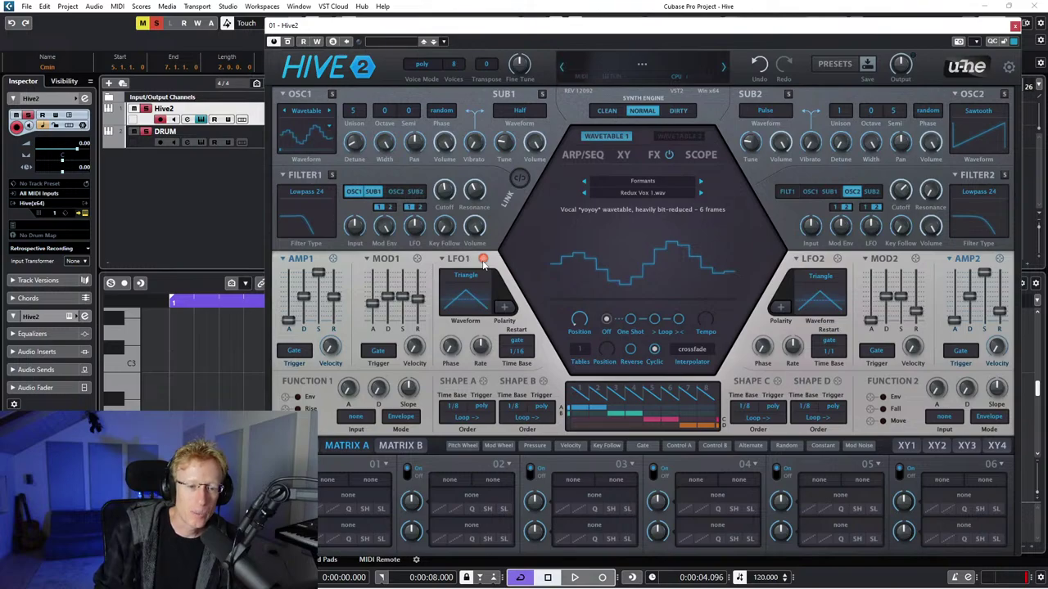
drag(483, 262, 553, 269)
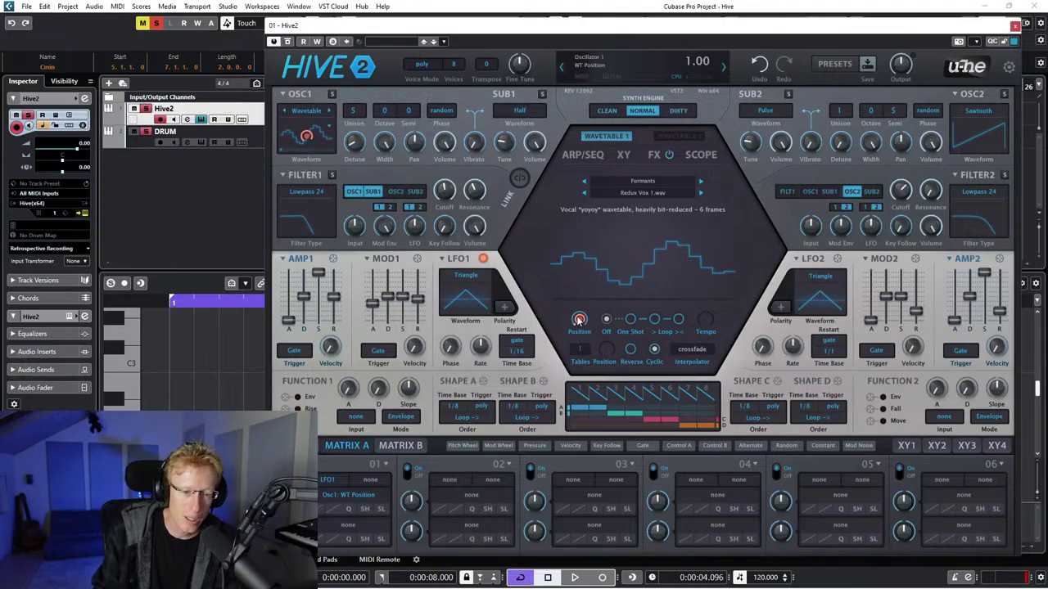
drag(579, 320, 565, 364)
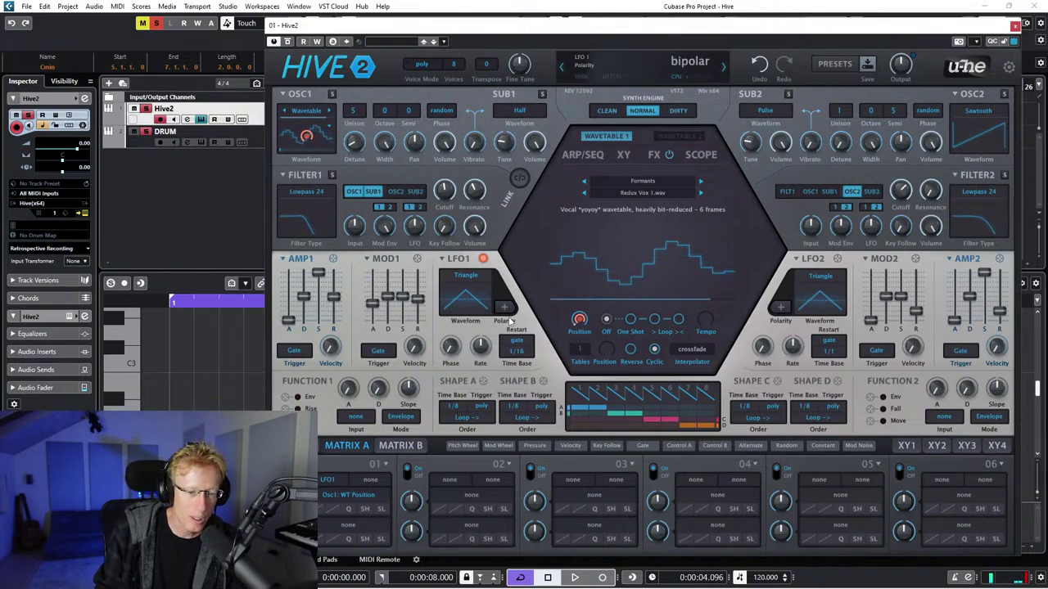
Adjust LFO1's rate, leaving its time base at 1/16, and change its waveform to sine.
click(525, 354)
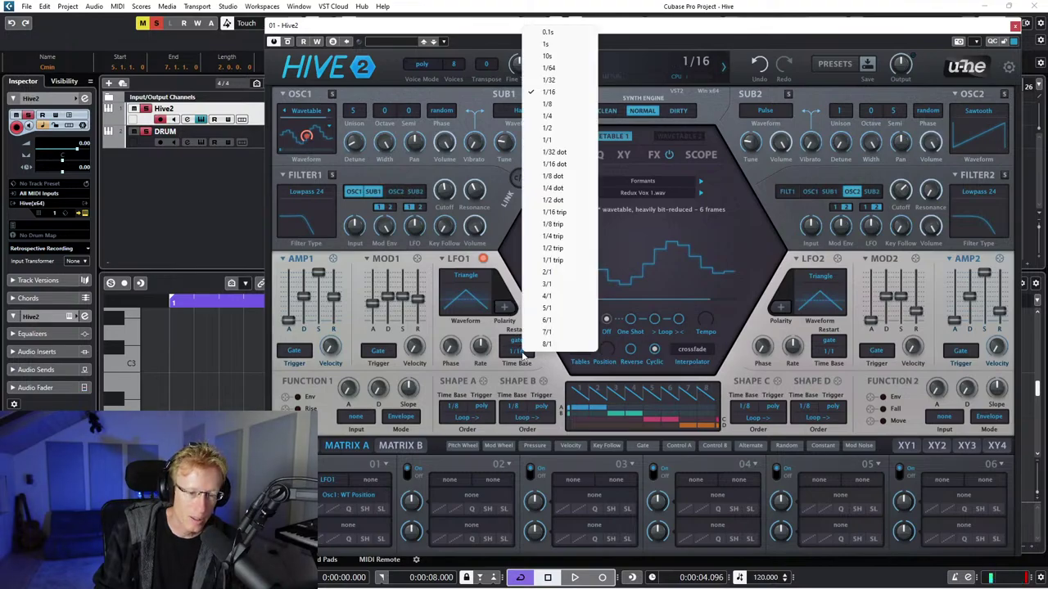
click(490, 366)
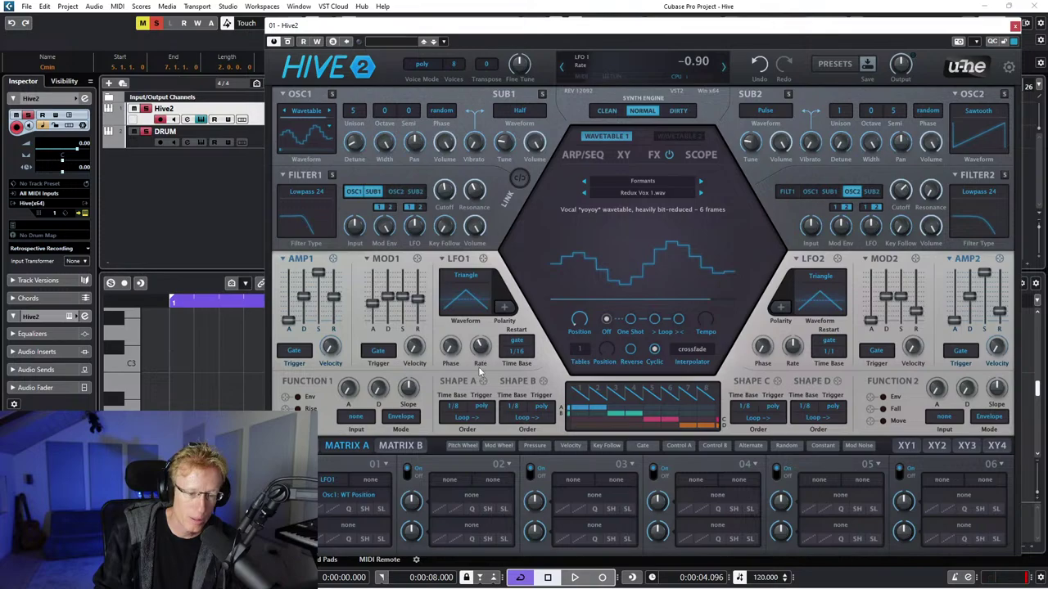
drag(481, 396, 481, 330)
click(465, 276)
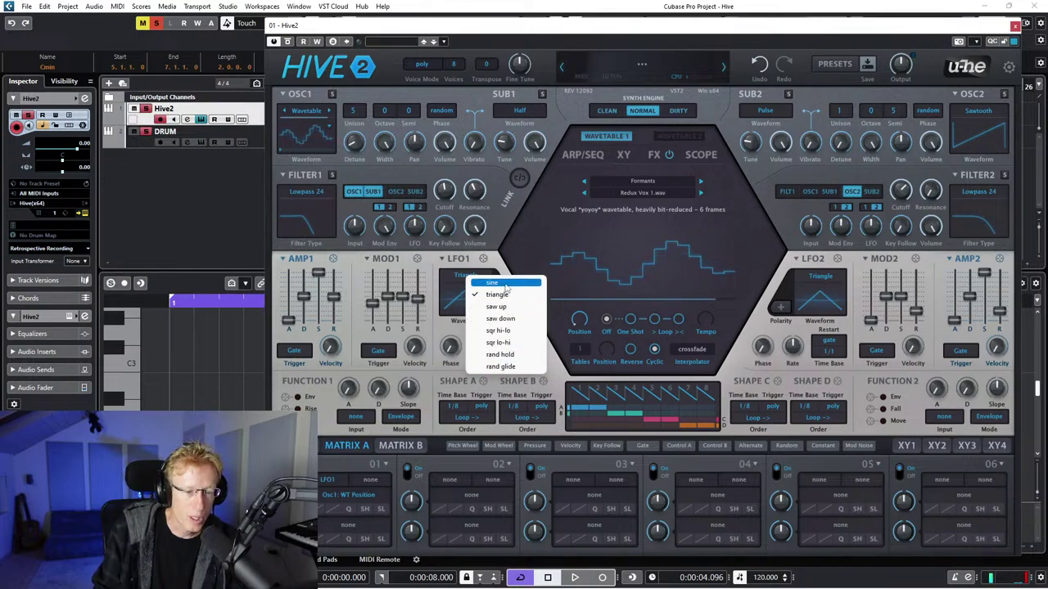
click(507, 284)
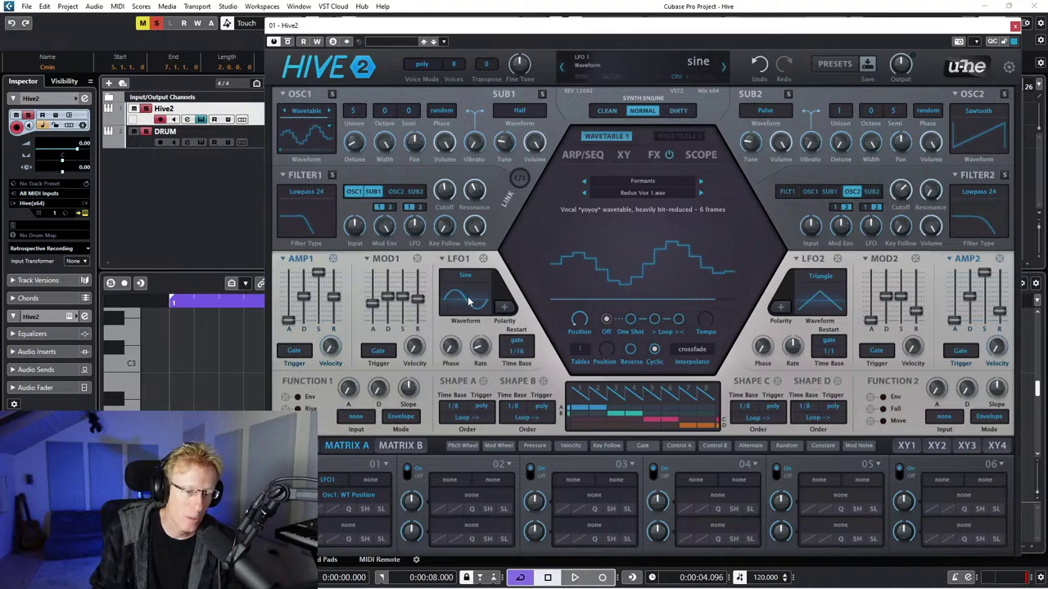
Compare LFO1's positive and bipolar polarity and finish on positive.
click(506, 308)
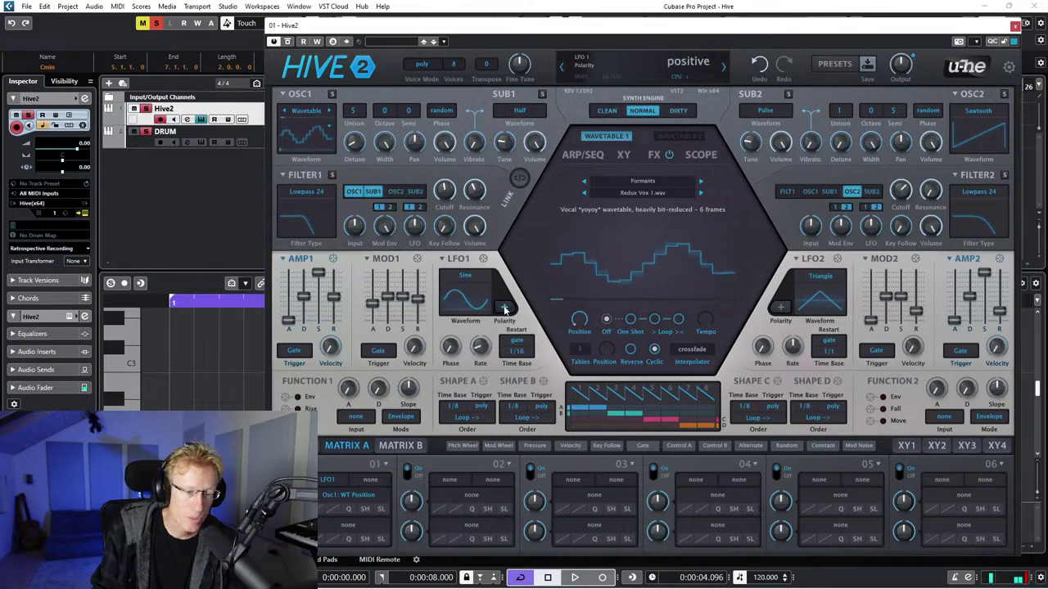
click(506, 309)
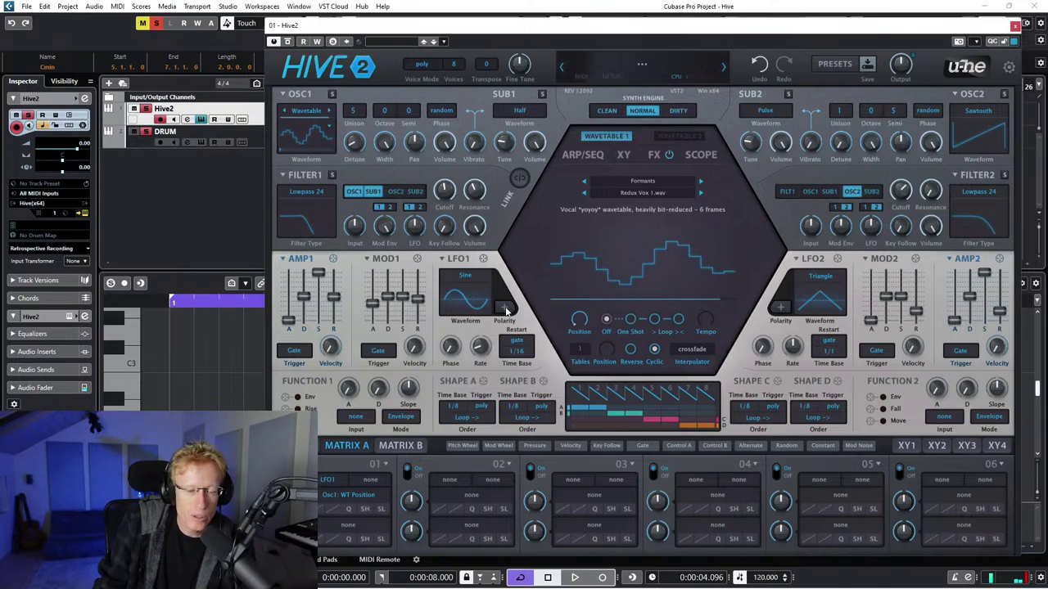
mouse_move(483, 260)
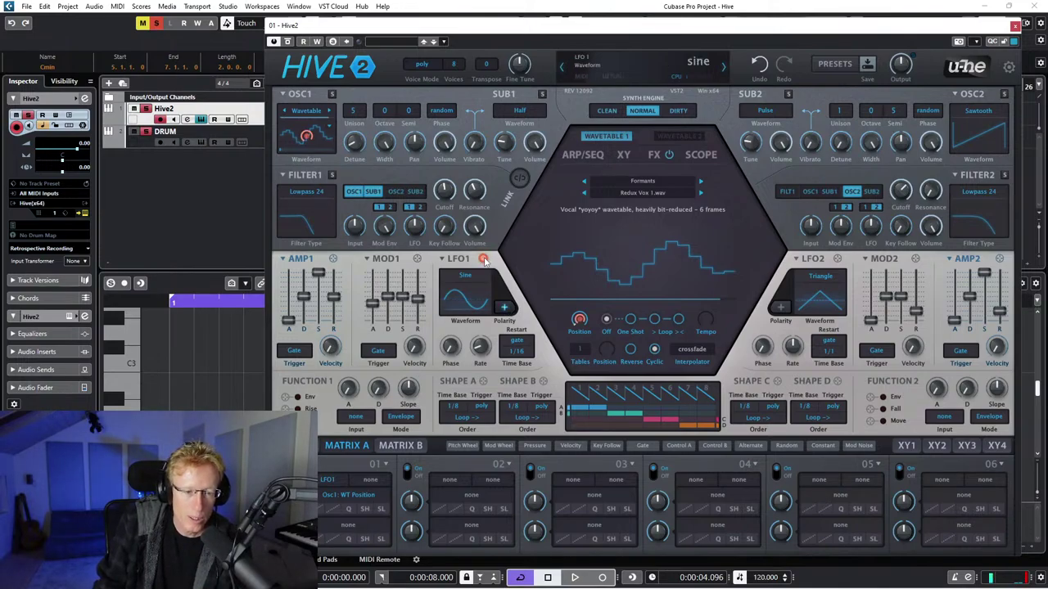
mouse_move(484, 261)
mouse_down()
mouse_move(573, 316)
mouse_move(481, 258)
mouse_up()
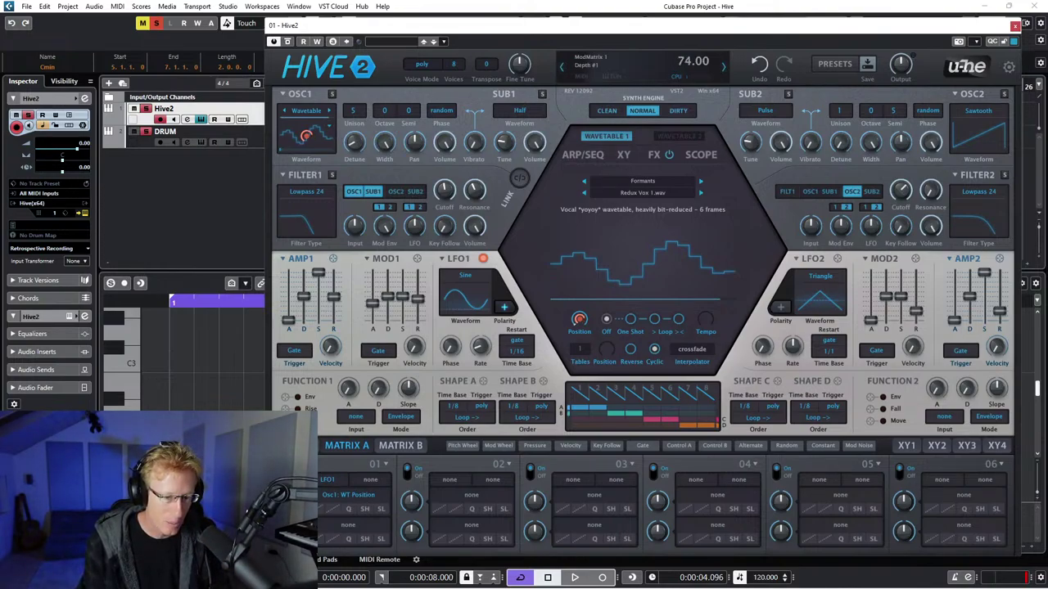
Try different depths for LFO1's modulation of the wavetable position, set the depth to 66, and adjust the base position.
mouse_move(411, 501)
mouse_down()
mouse_move(411, 532)
mouse_move(411, 496)
mouse_up()
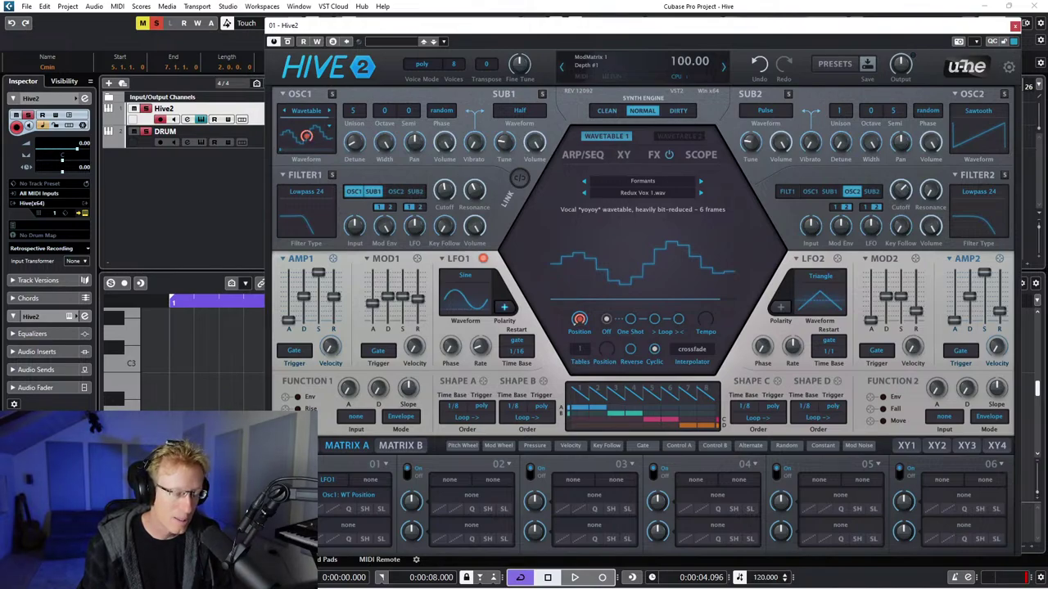
drag(411, 496, 411, 498)
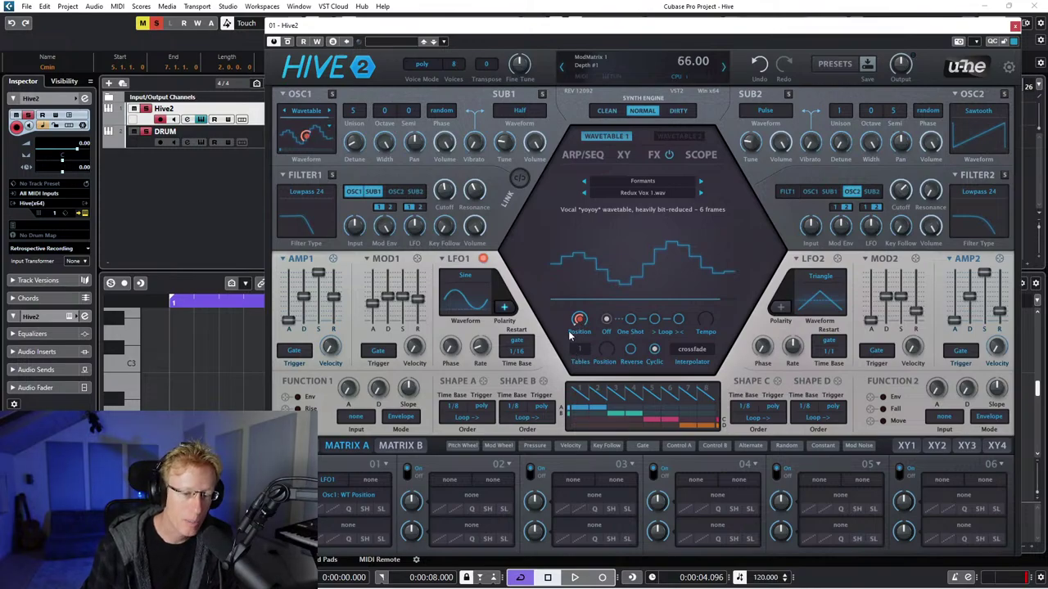
drag(573, 326, 578, 320)
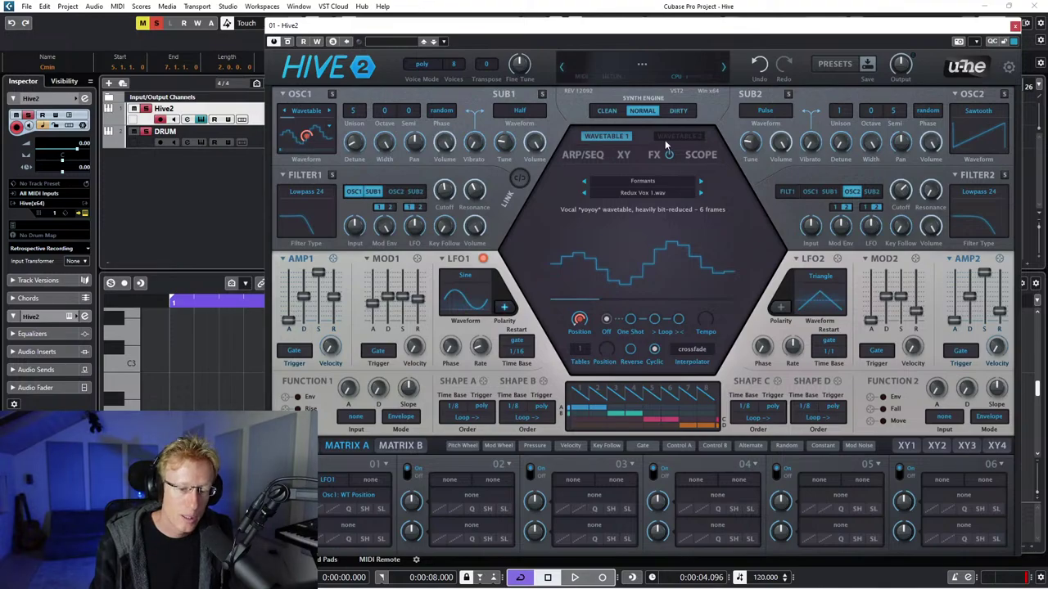
click(464, 576)
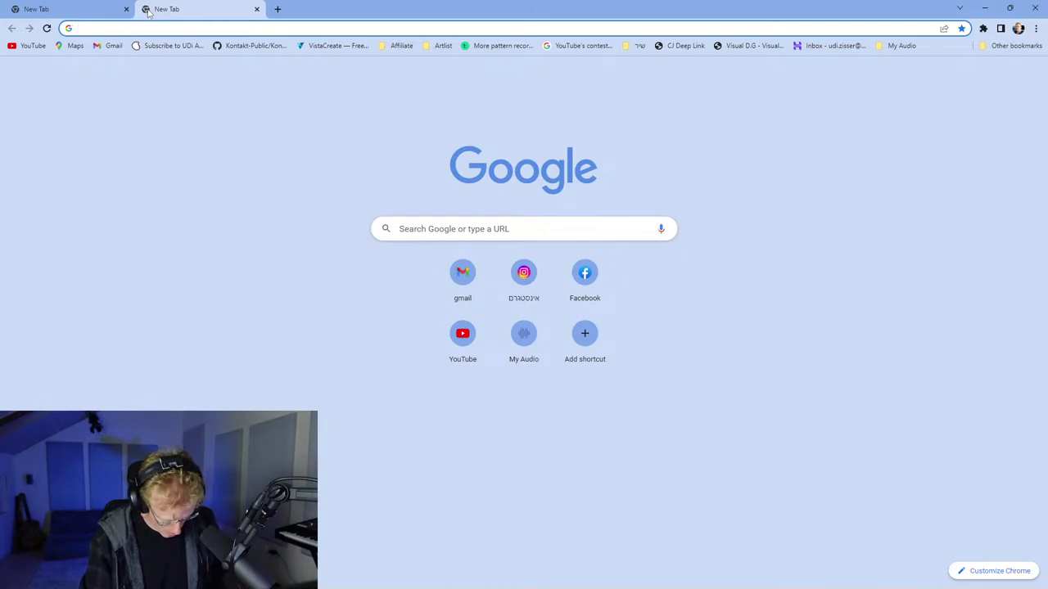
text(my)
key(Return)
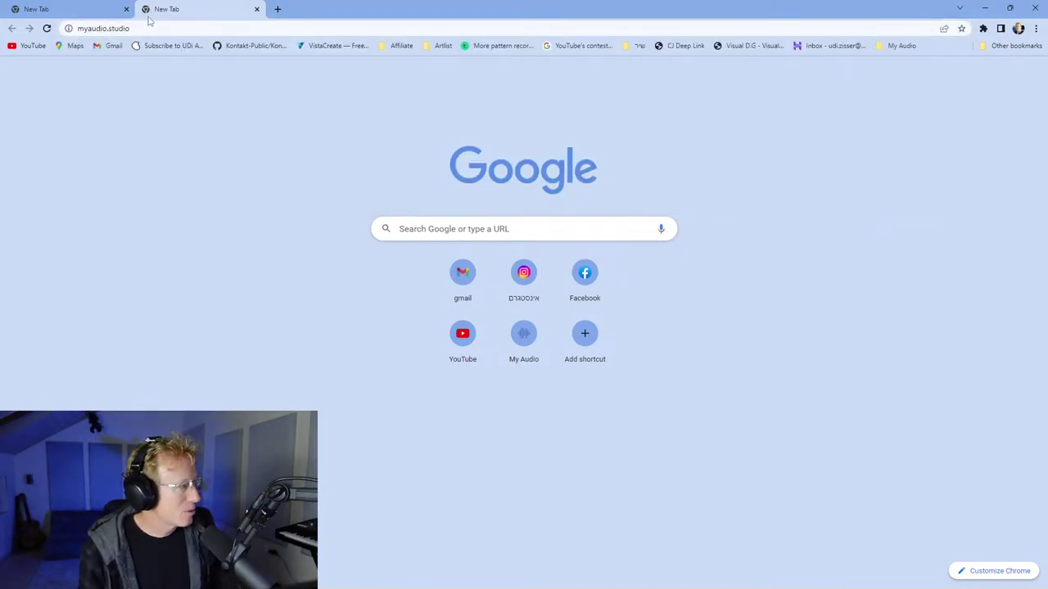
click(146, 30)
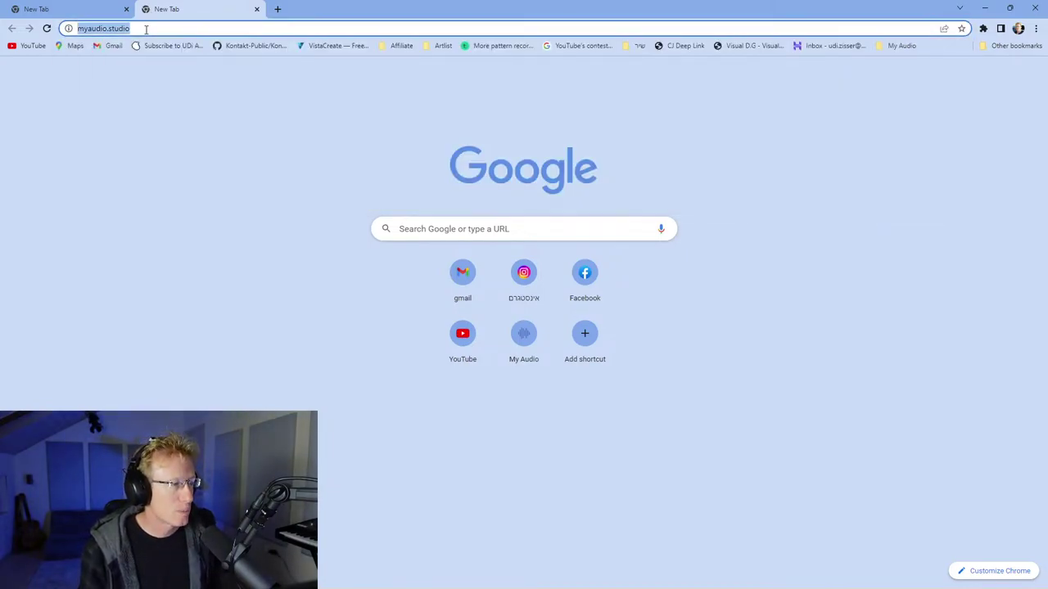
key(Return)
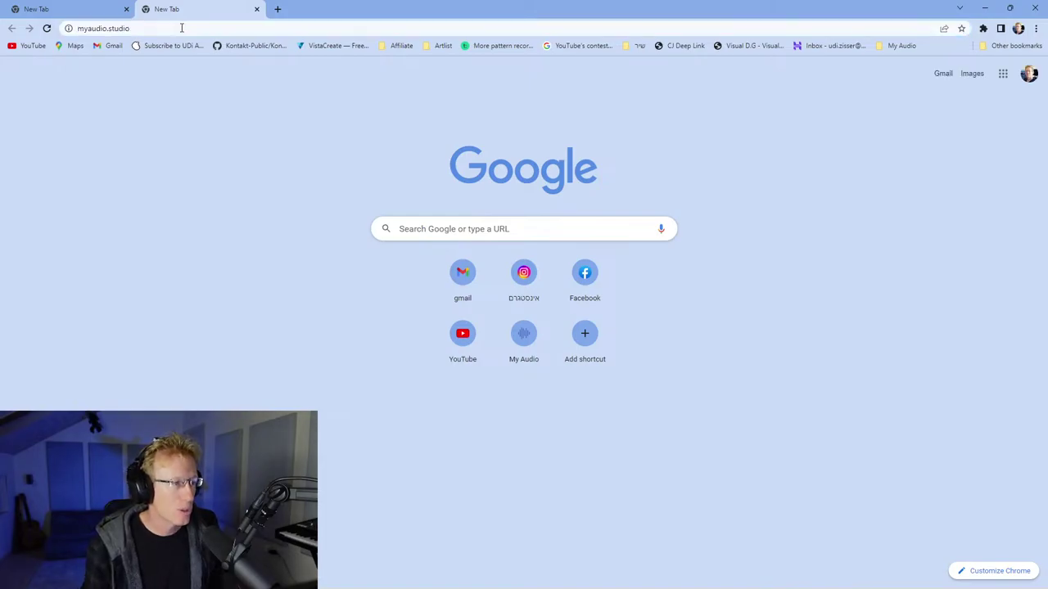
click(257, 27)
click(262, 25)
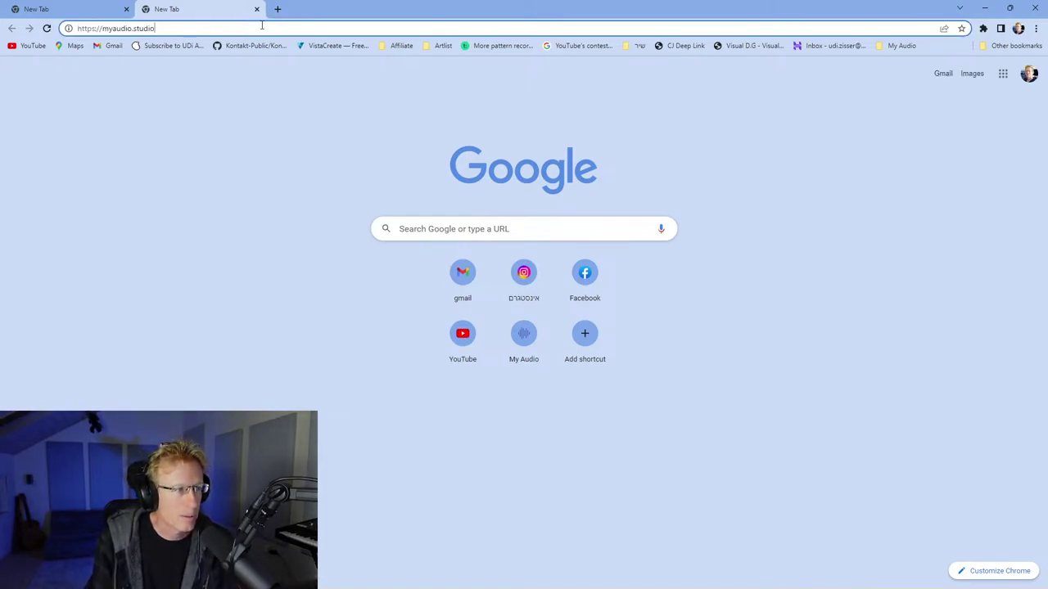
key(Return)
Look through the My Audio Studio home page, including the current deal and the brand shop tiles.
mouse_move(469, 573)
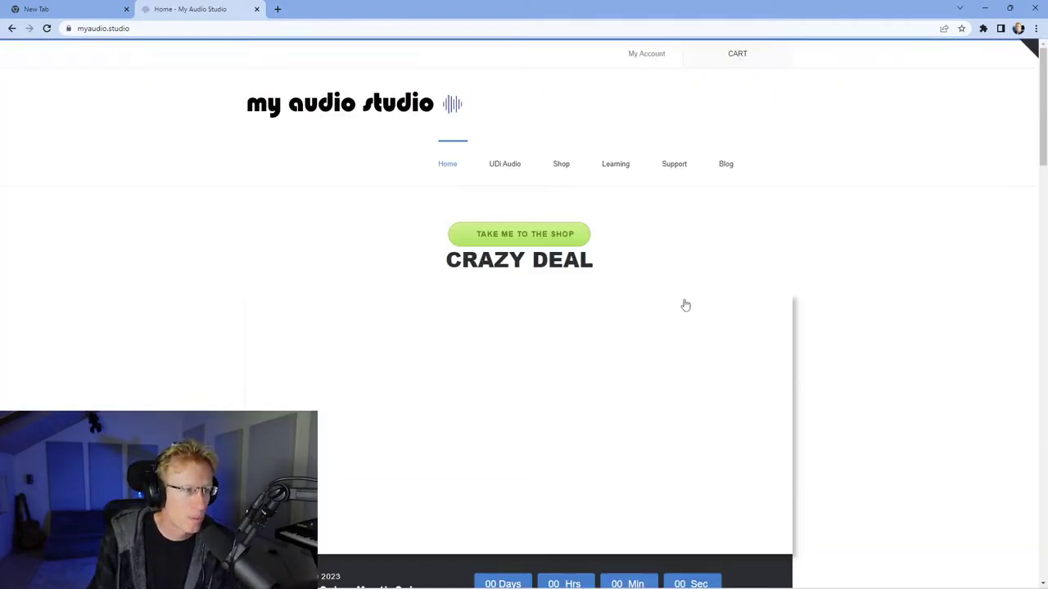
scroll(725, 358, down, 2)
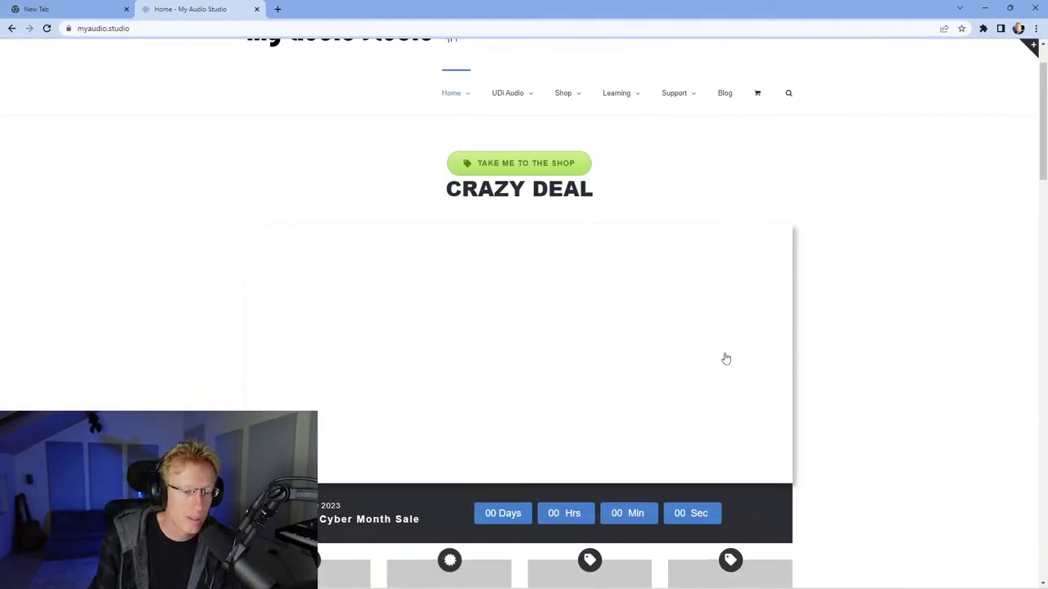
scroll(725, 358, up, 2)
scroll(726, 357, down, 12)
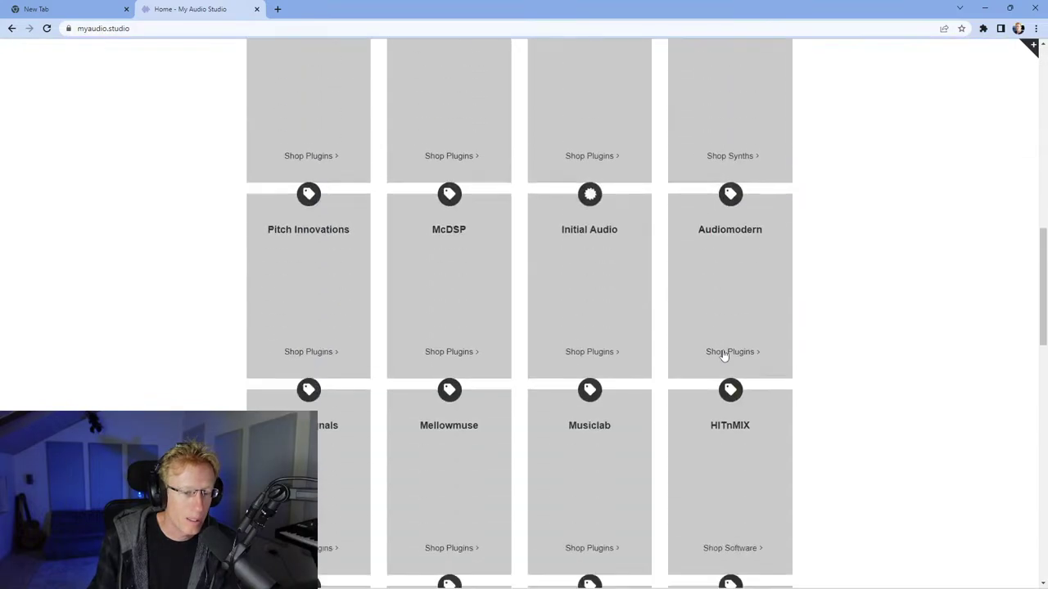
scroll(726, 358, up, 10)
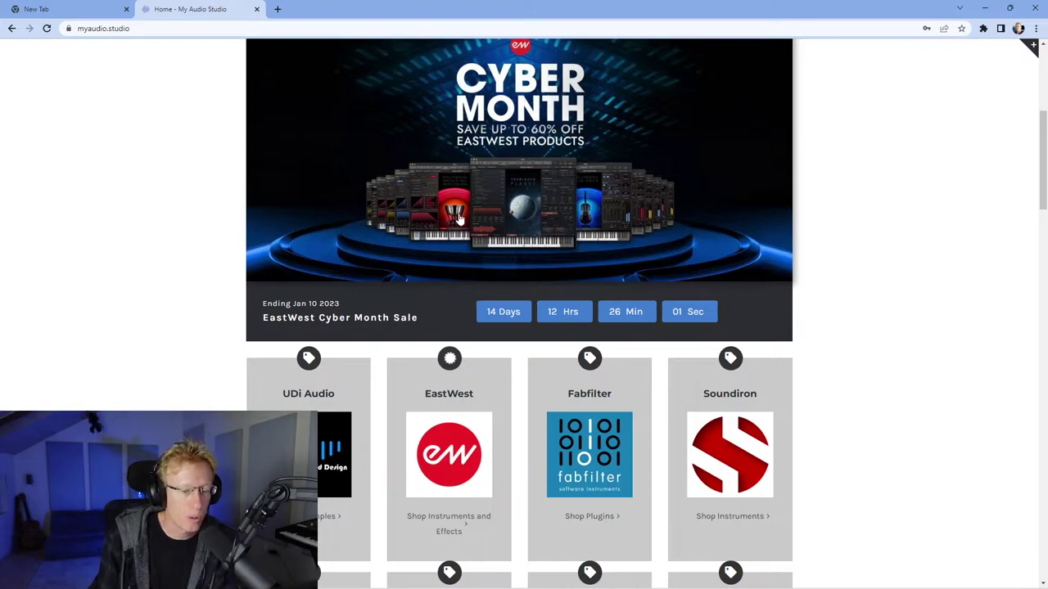
scroll(513, 260, down, 2)
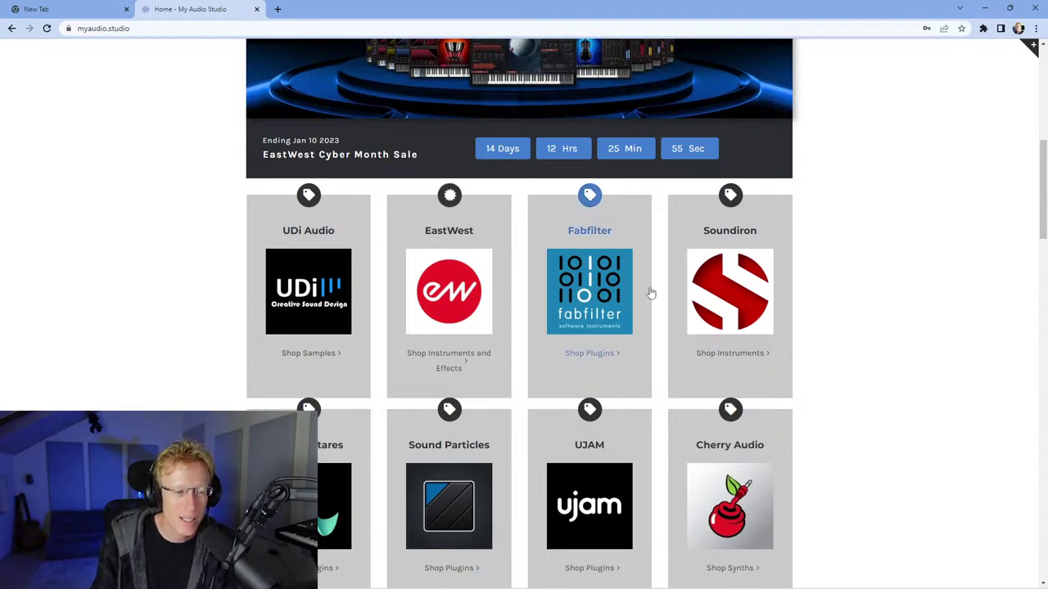
scroll(613, 229, down, 1)
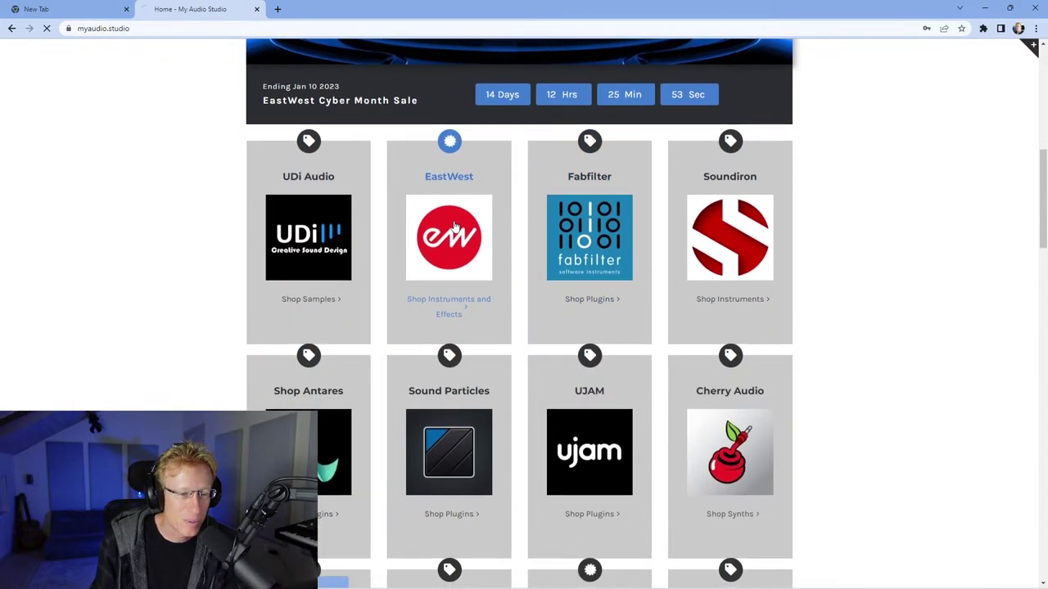
Open the EastWest shop page and examine its Cyber Month sale banner, trailers and discounted products.
click(455, 226)
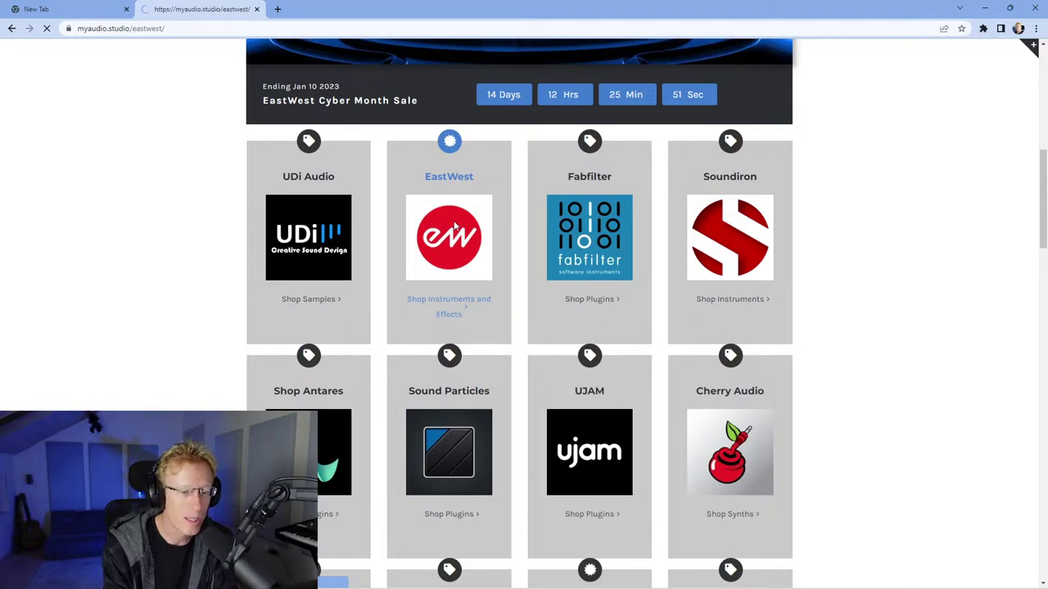
scroll(446, 238, down, 3)
scroll(438, 246, down, 1)
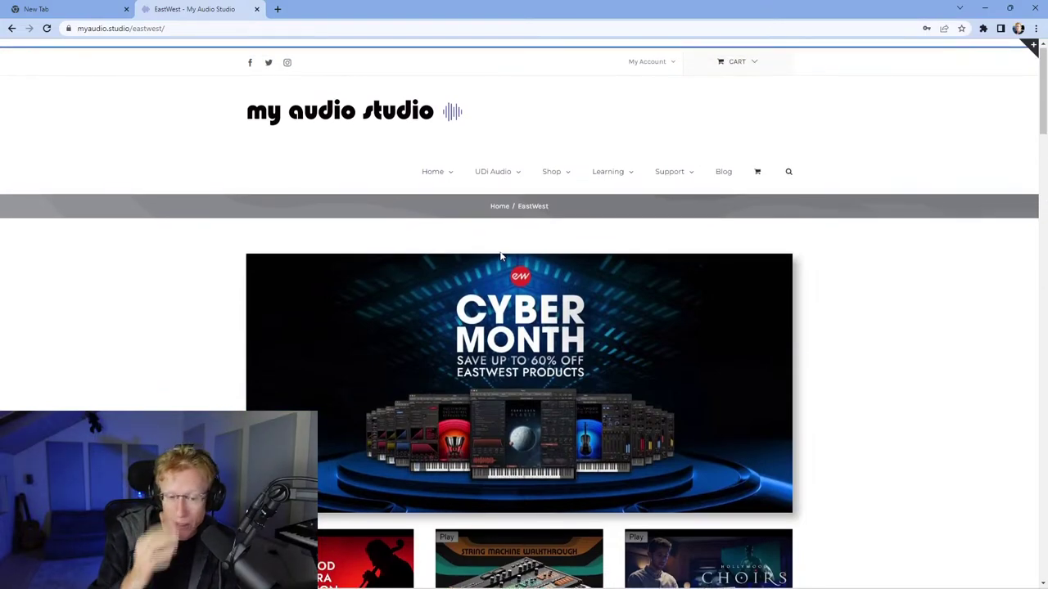
scroll(492, 259, down, 6)
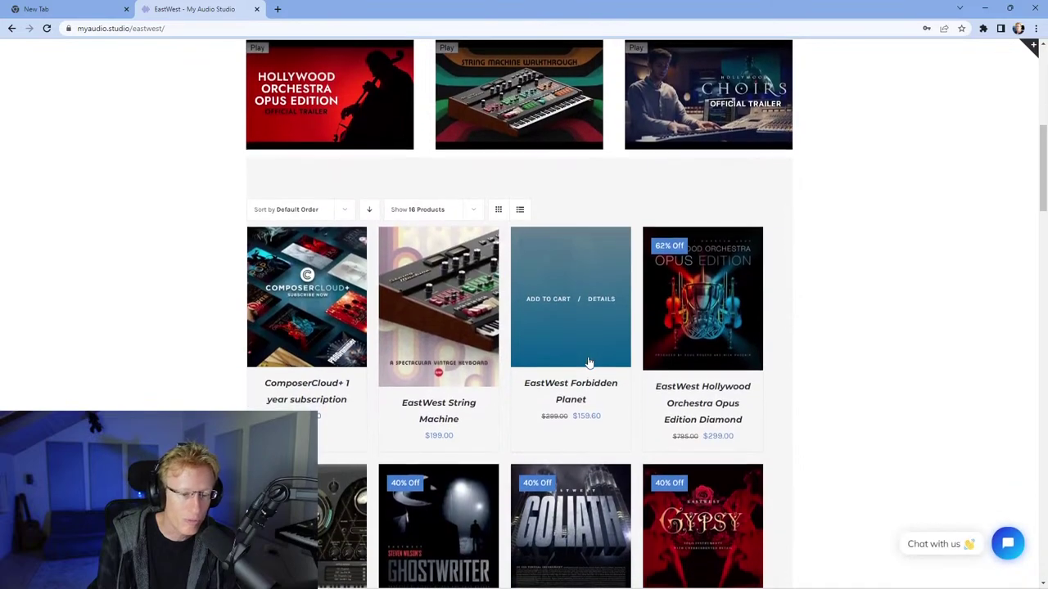
scroll(638, 303, up, 3)
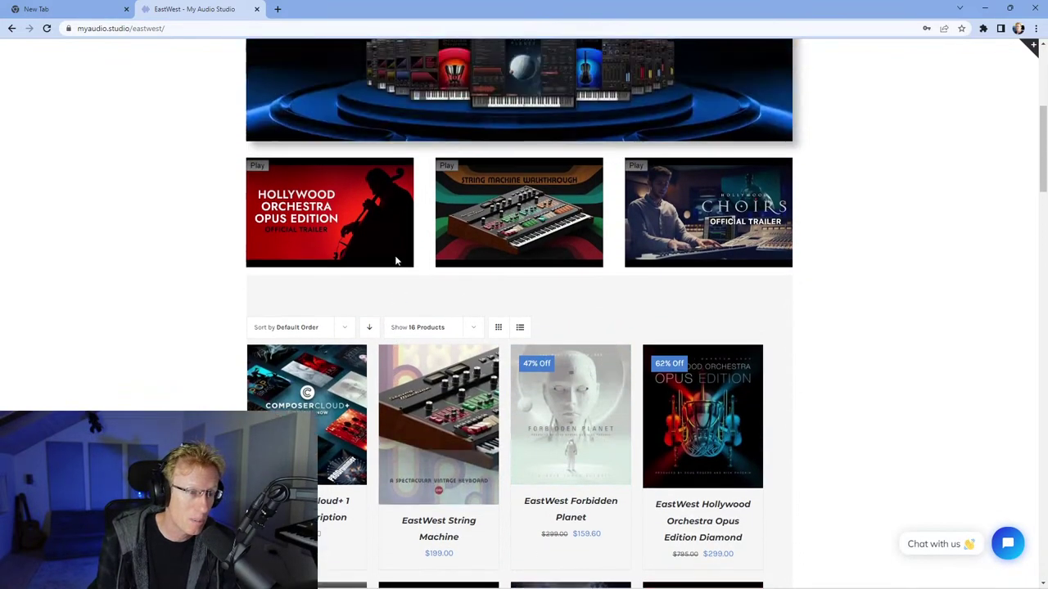
scroll(691, 243, up, 3)
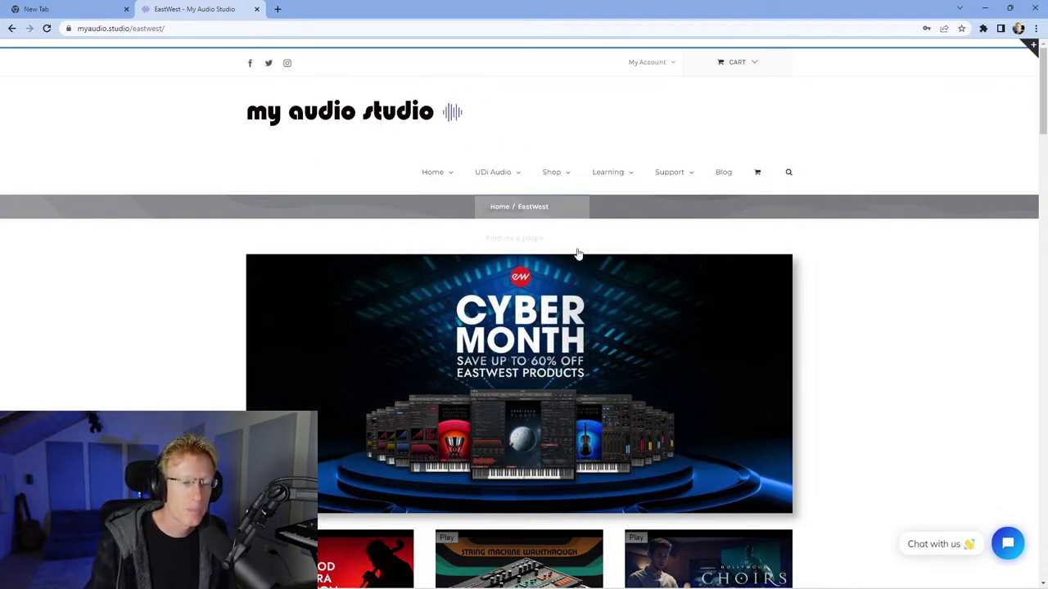
scroll(578, 255, down, 5)
scroll(447, 208, down, 1)
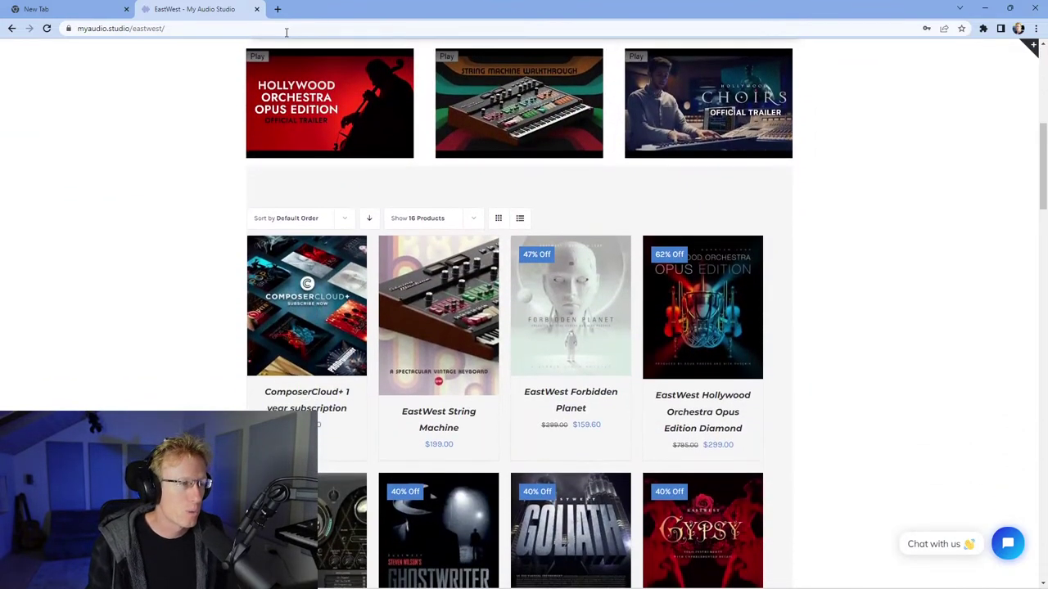
Close the My Audio Studio tab and open YouTube from the new tab page's shortcut.
click(257, 9)
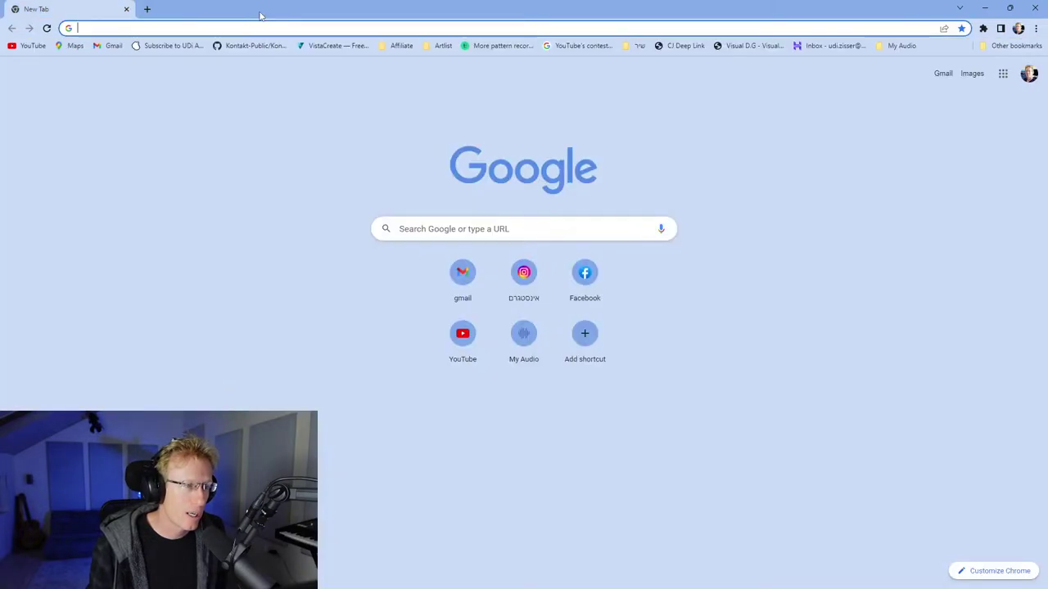
click(461, 336)
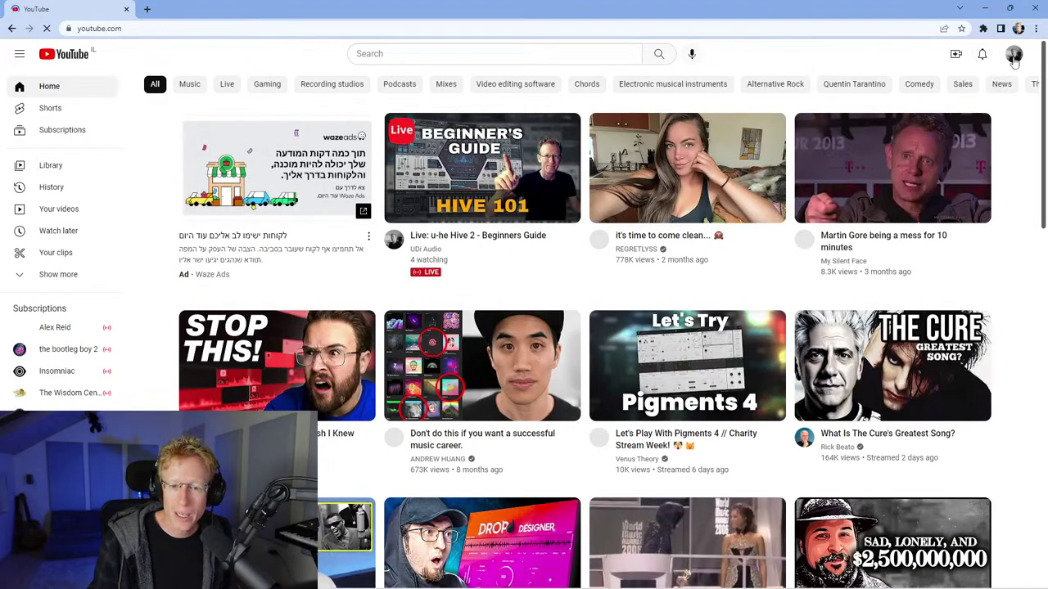
Go to the signed-in account's own YouTube channel and open the video "u-he Hive 2 - The ONE synth you'll ever need!".
click(1013, 57)
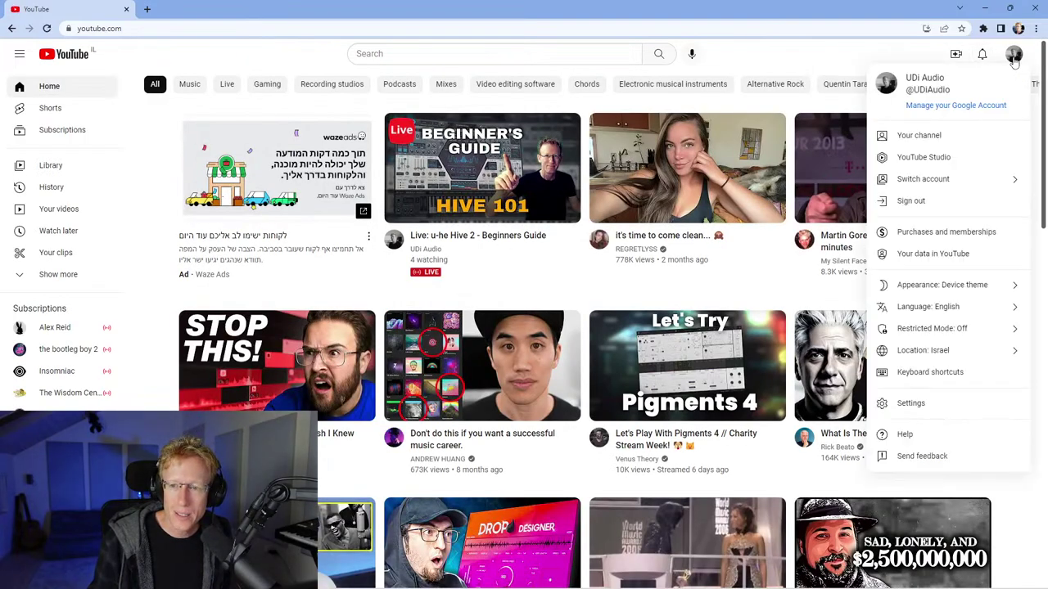
click(946, 137)
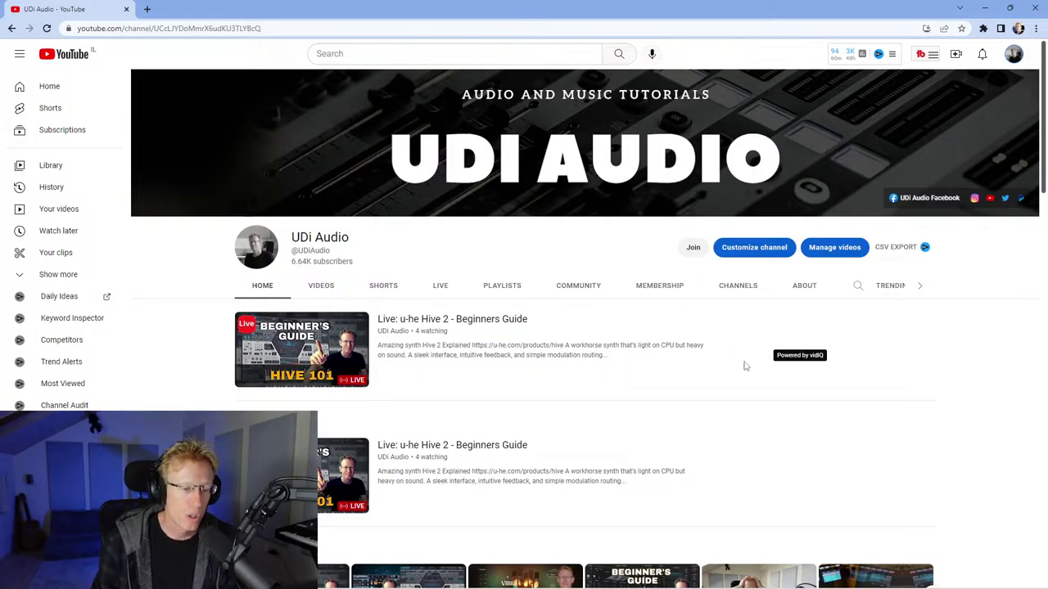
scroll(562, 361, down, 2)
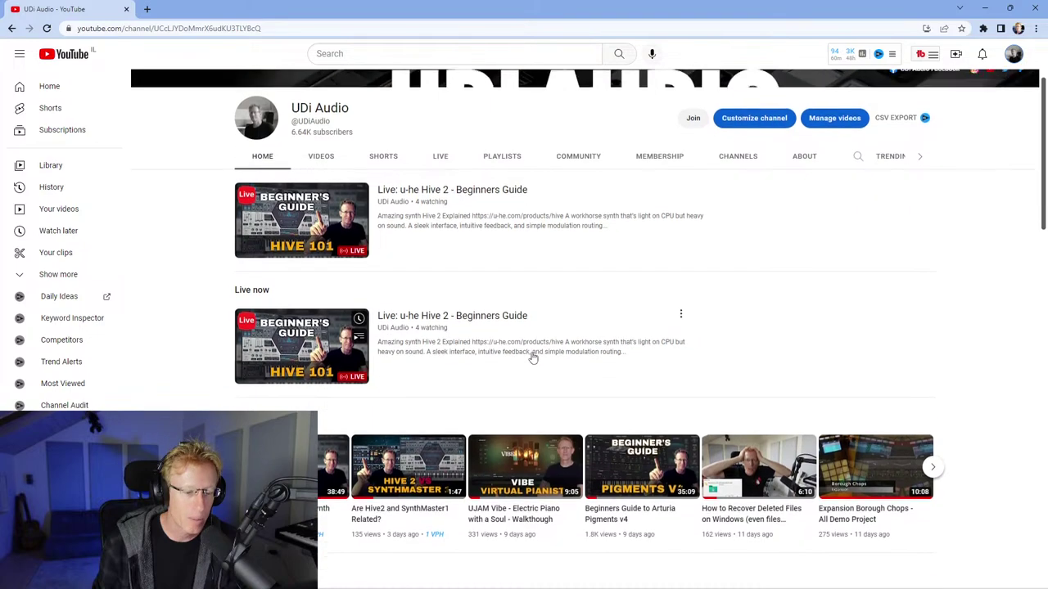
scroll(533, 355, down, 3)
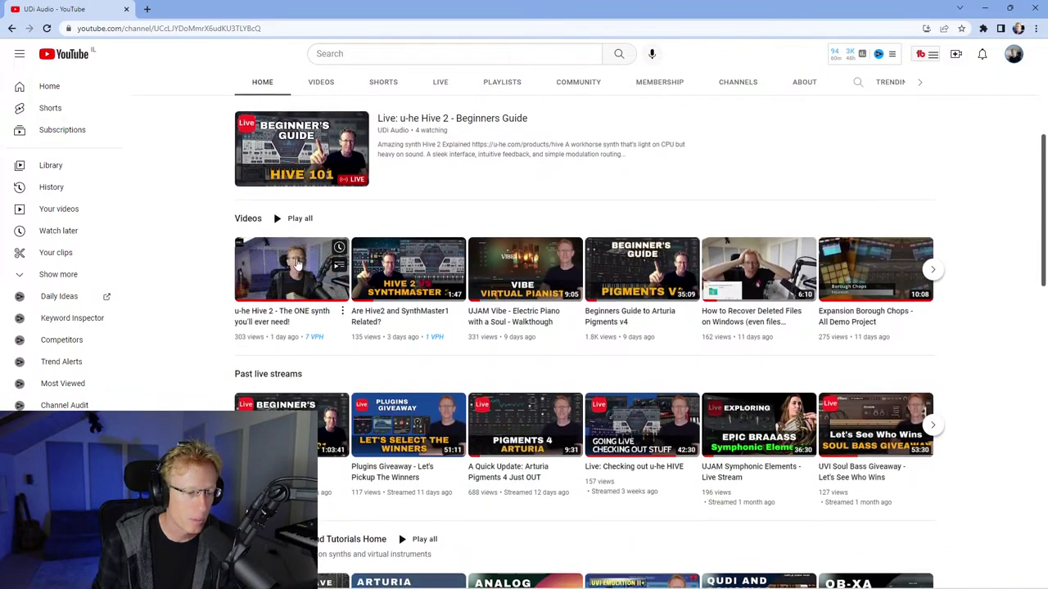
click(330, 265)
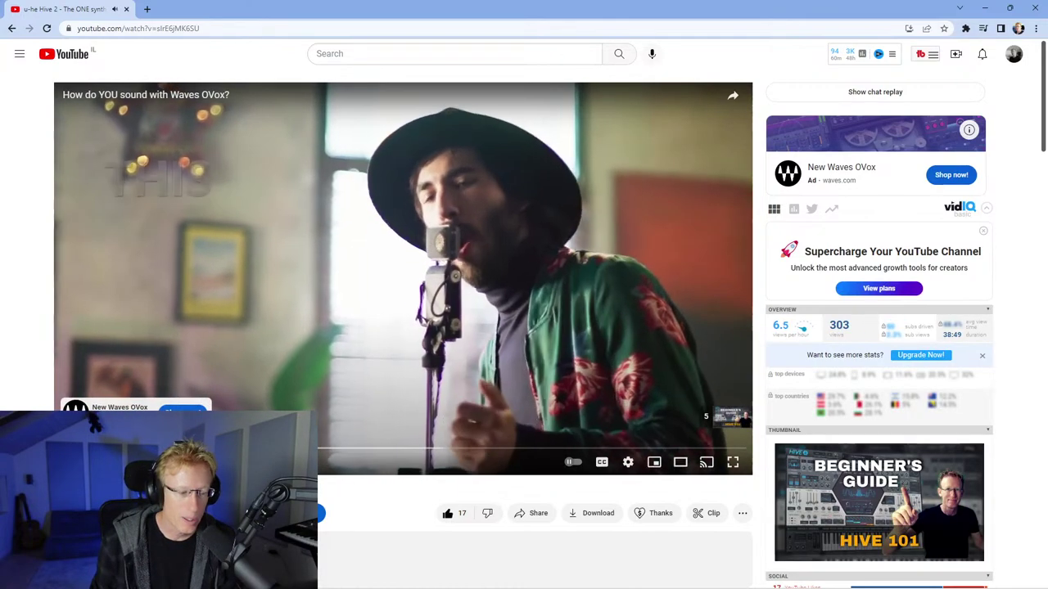
Preview the video's Super Thanks amounts up to ₪1,500.00 and the channel's Membership offer, closing both without buying.
click(665, 513)
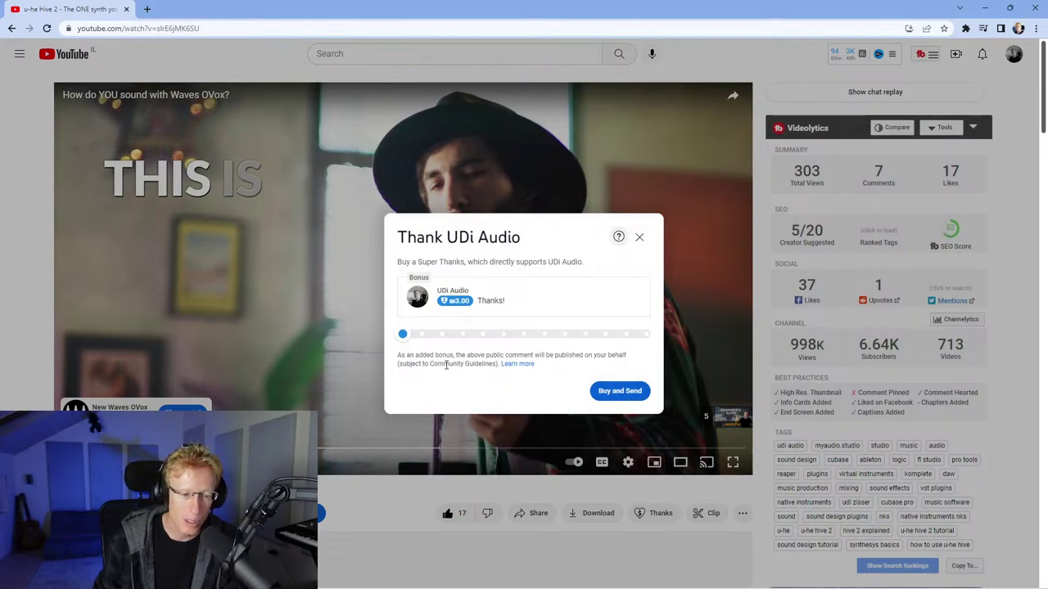
drag(403, 335, 748, 339)
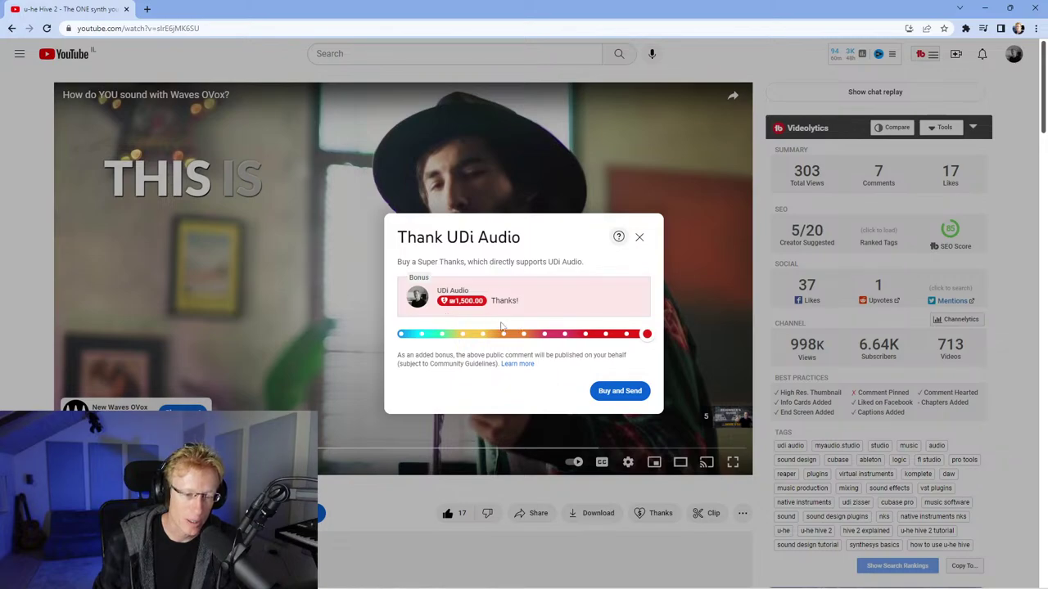
drag(628, 338, 375, 339)
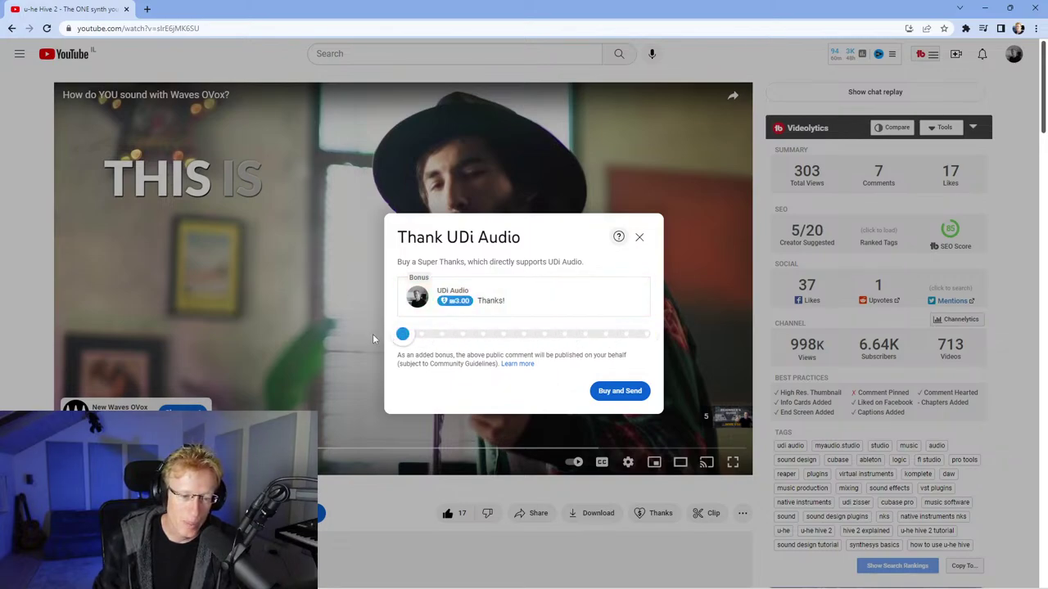
click(640, 237)
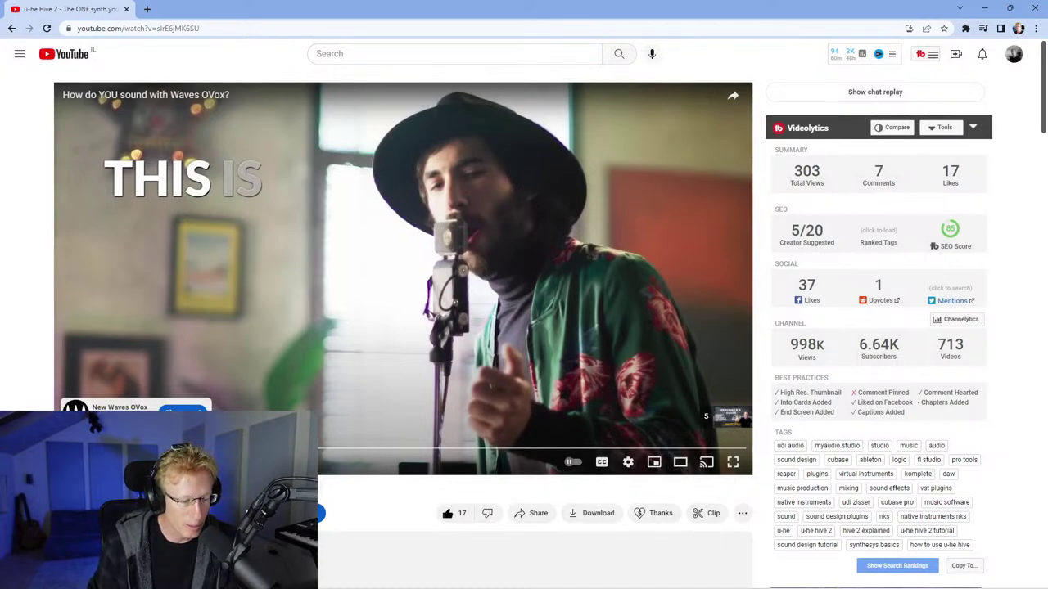
click(321, 514)
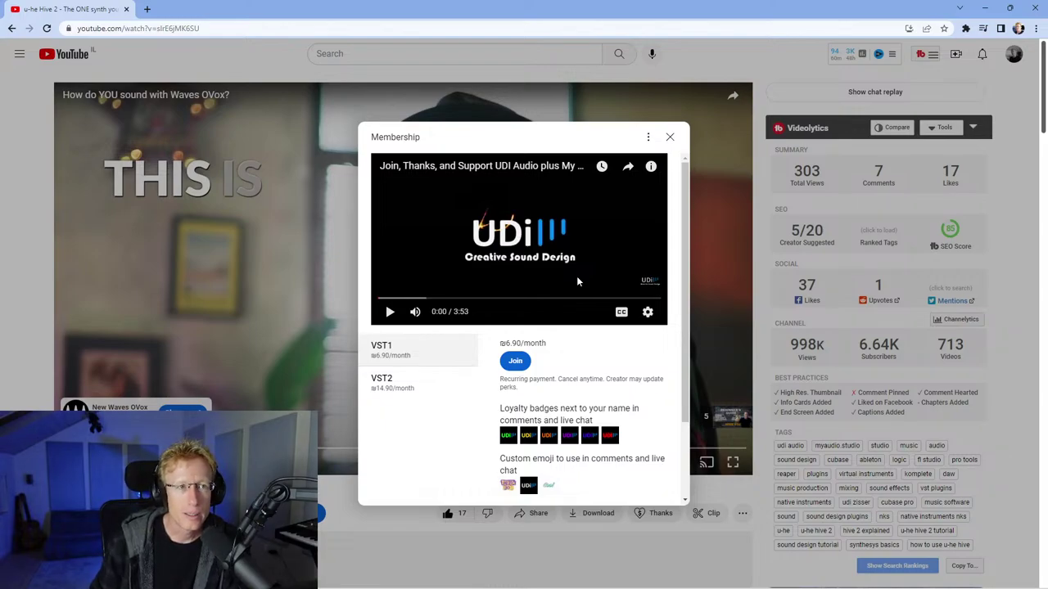
click(669, 138)
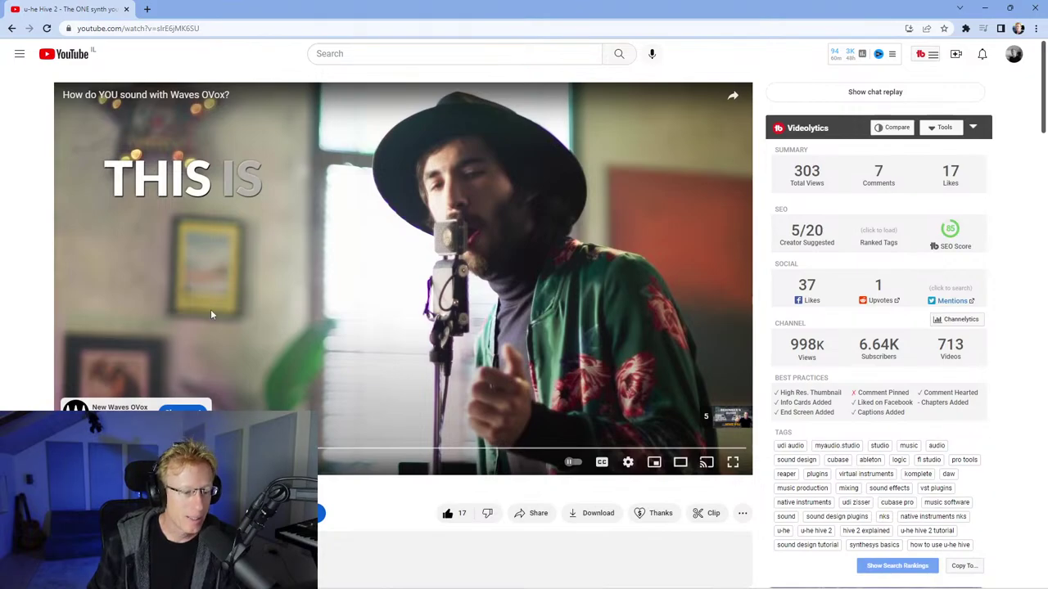
Expand the video's description and examine its chapter list, social links and plugin shop links.
scroll(210, 314, down, 5)
scroll(103, 392, up, 2)
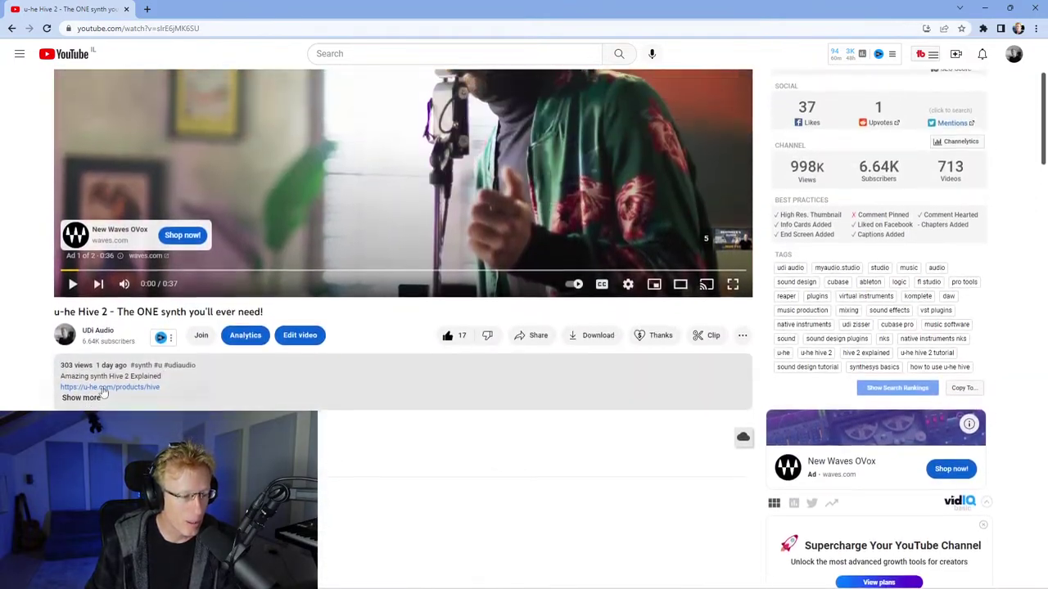
click(102, 391)
scroll(106, 393, down, 5)
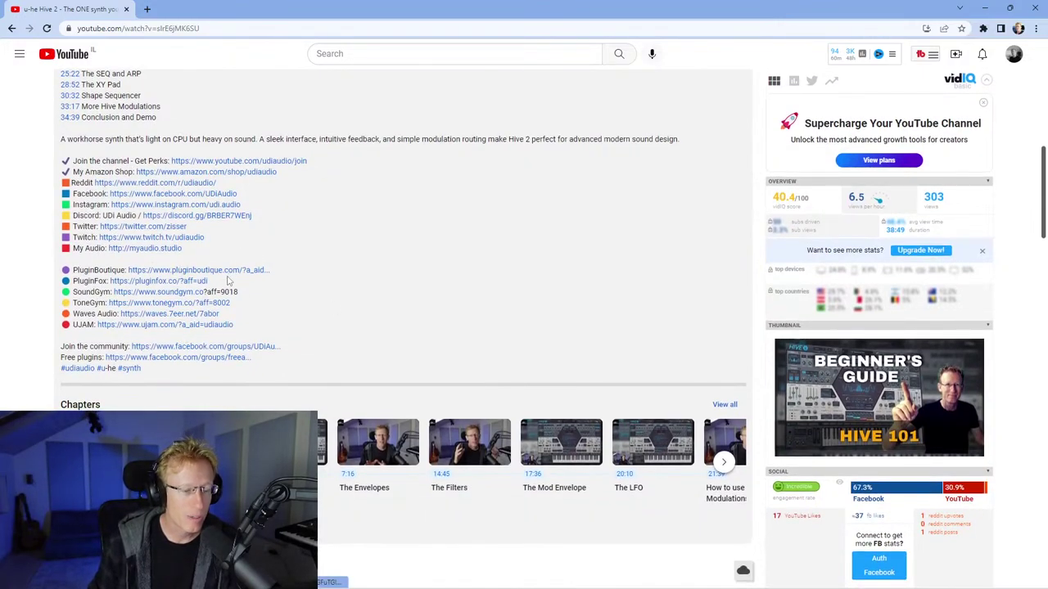
scroll(278, 271, up, 3)
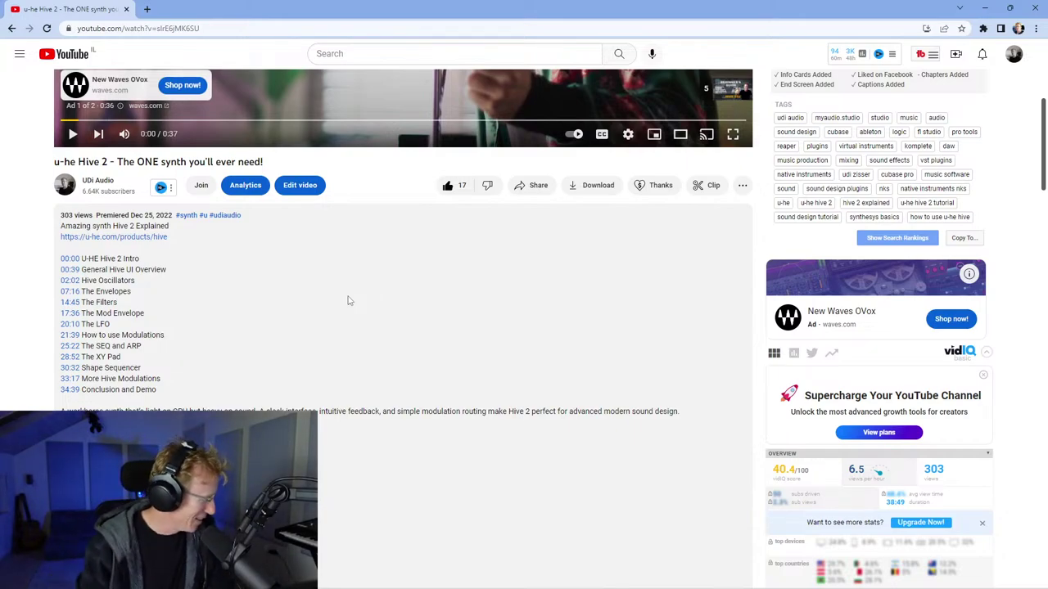
Switch back to Cubase and turn on the arpeggiator in Hive 2's ARP/SEQ section.
click(985, 7)
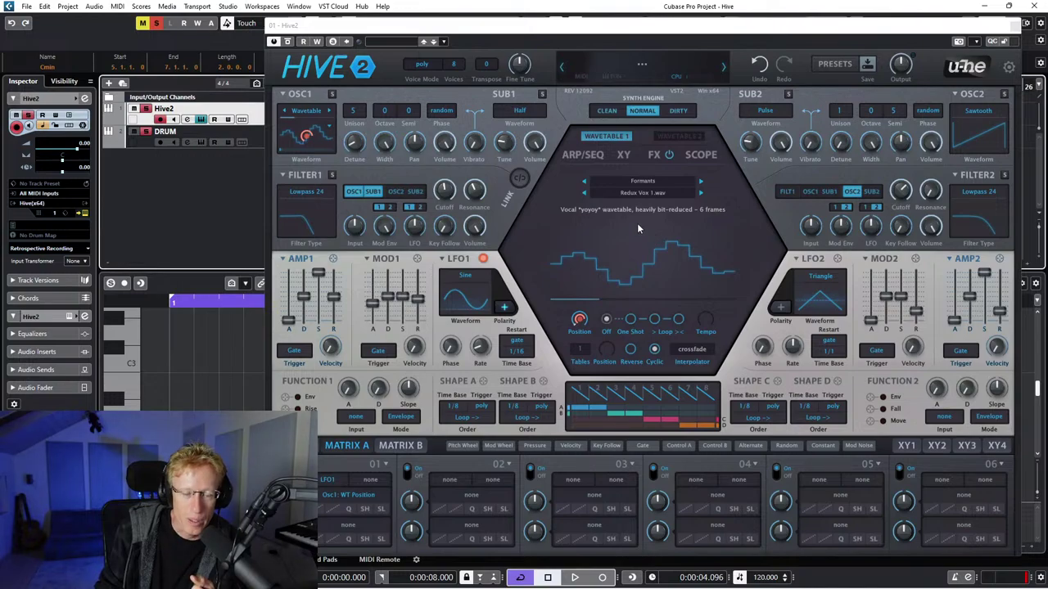
click(589, 167)
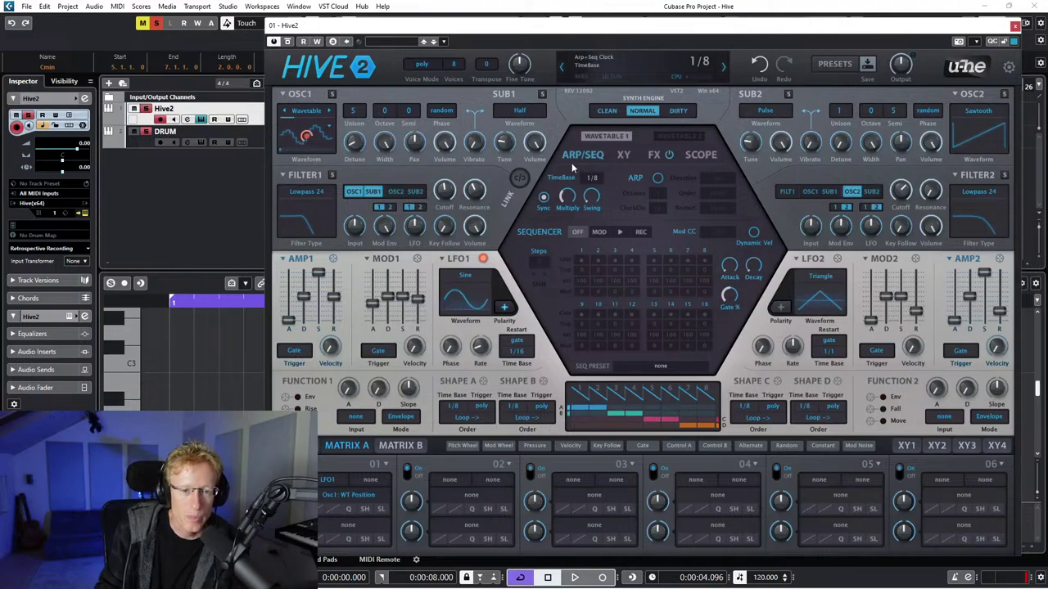
click(659, 180)
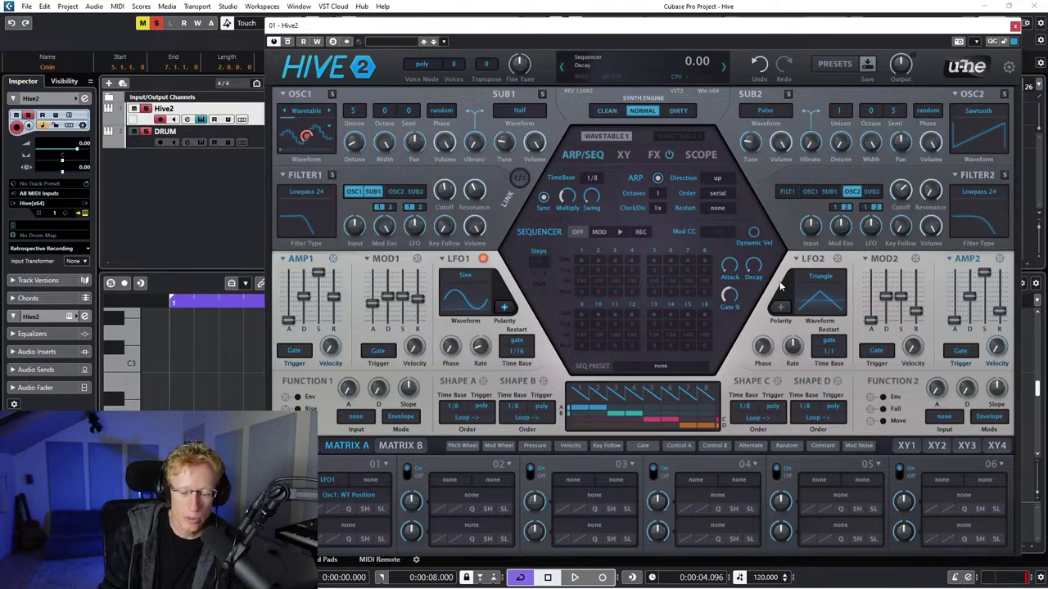
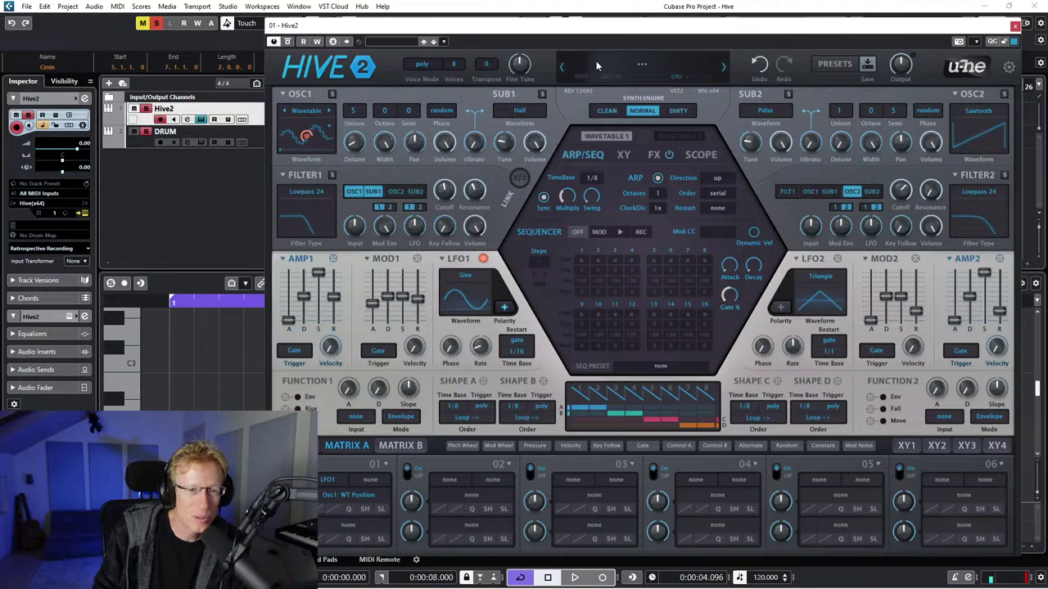
Open Hive 2's preset browser at 04 Keys & Classic and audition AZ Frozen, BIO Dream Crystals and BIO Traveller.
click(645, 67)
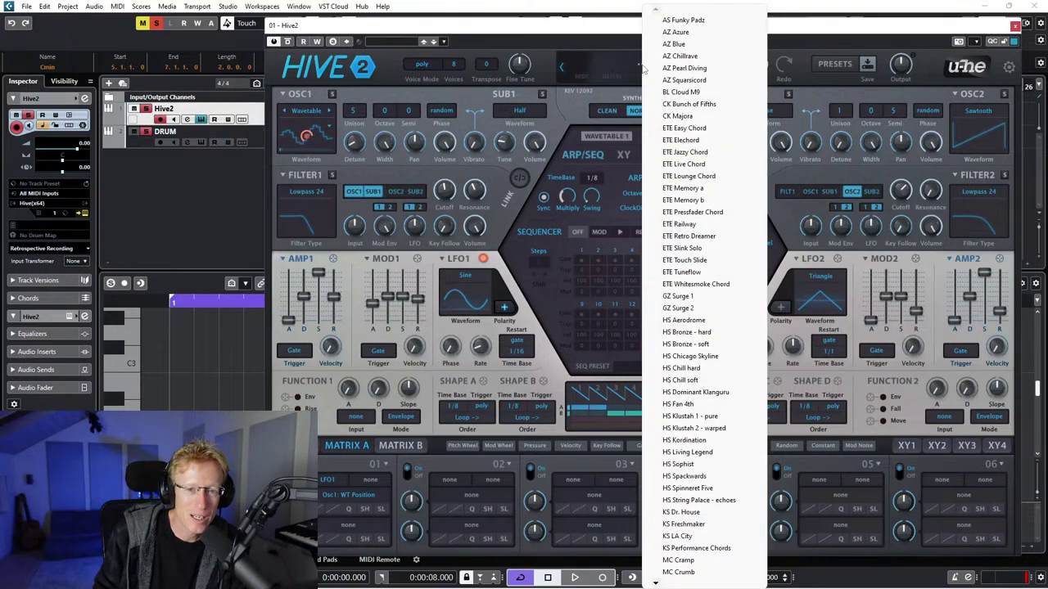
click(834, 69)
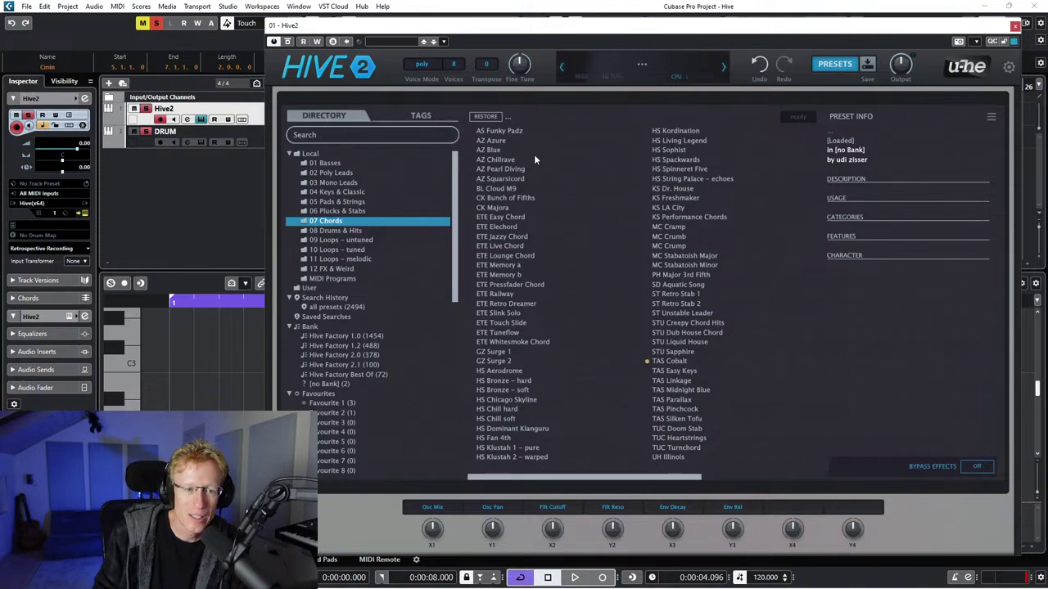
click(340, 193)
click(492, 170)
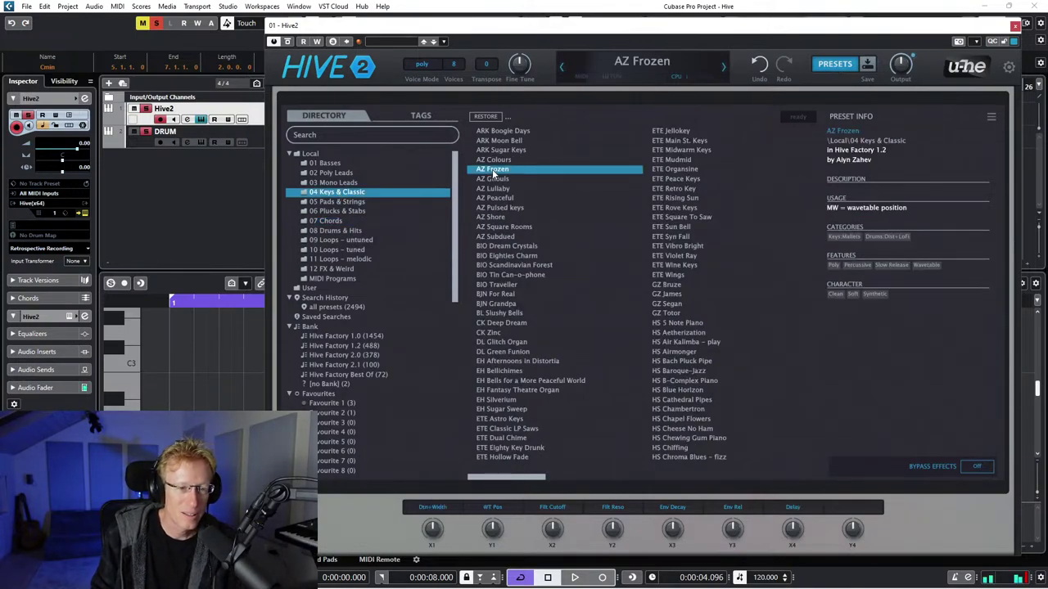
click(698, 179)
click(519, 246)
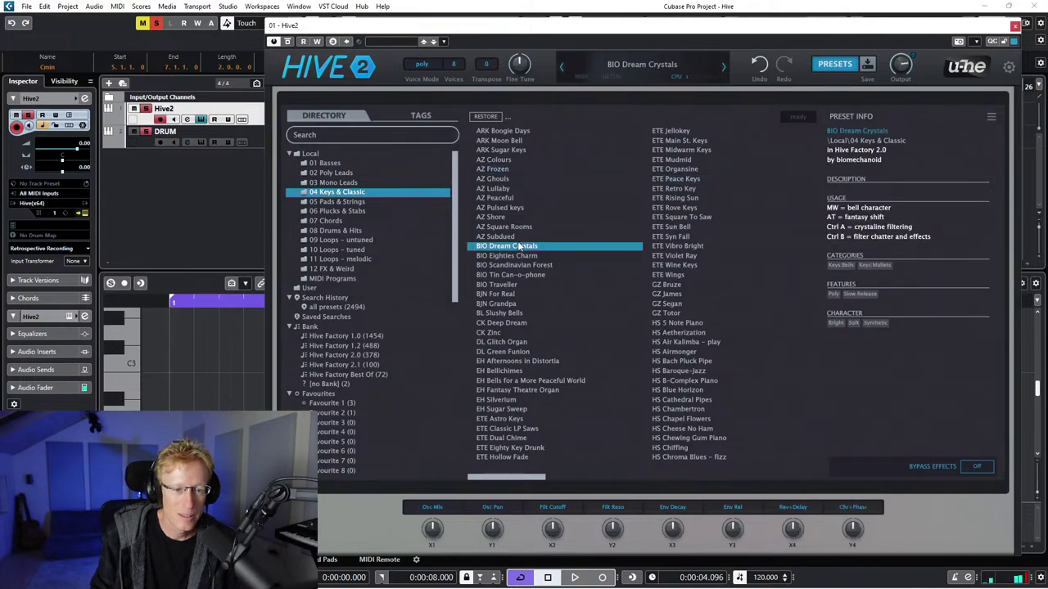
click(508, 286)
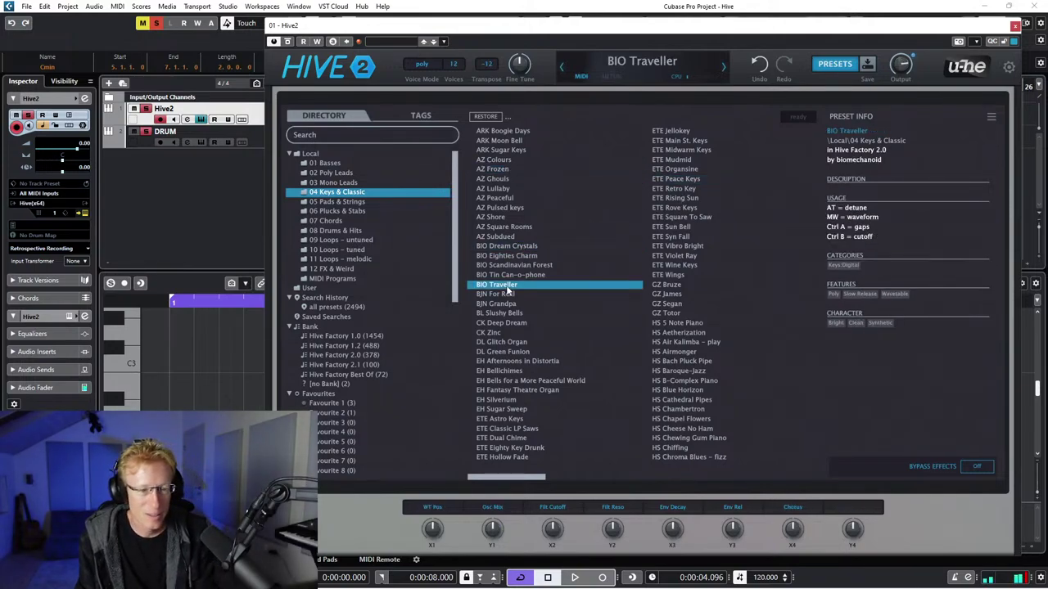
Audition further Keys & Classic presets, including GZ Segan, HS Airmonger, HS B-Complex Piano and BIO Scandinavian Forest.
click(695, 303)
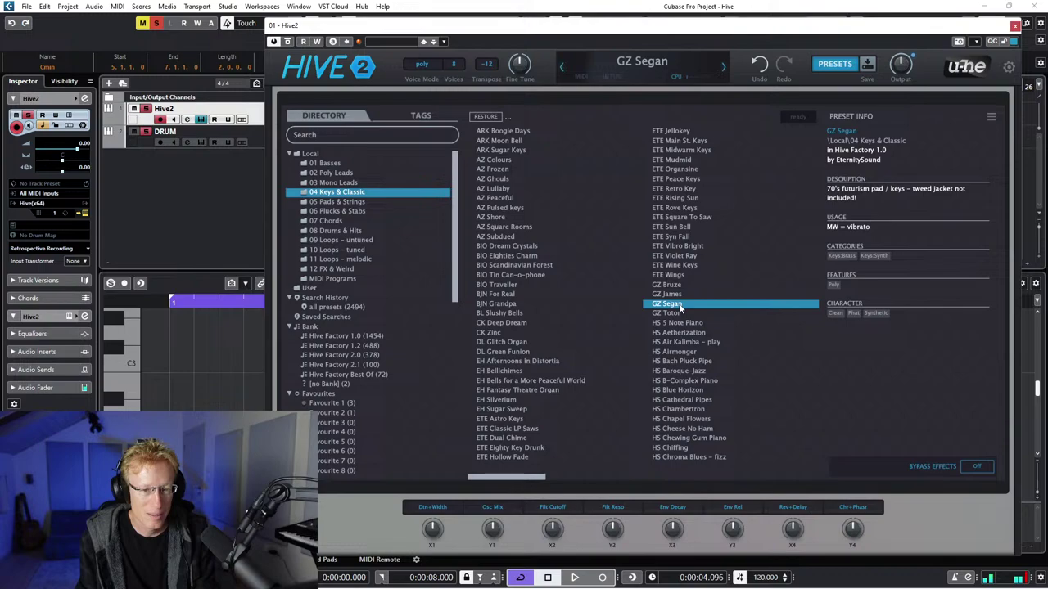
click(674, 354)
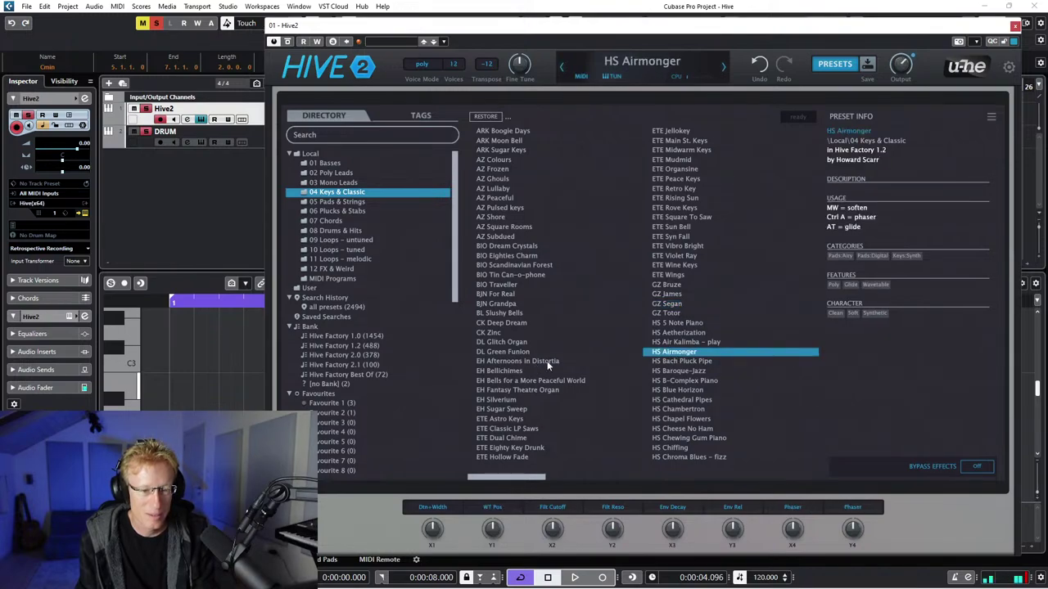
click(674, 383)
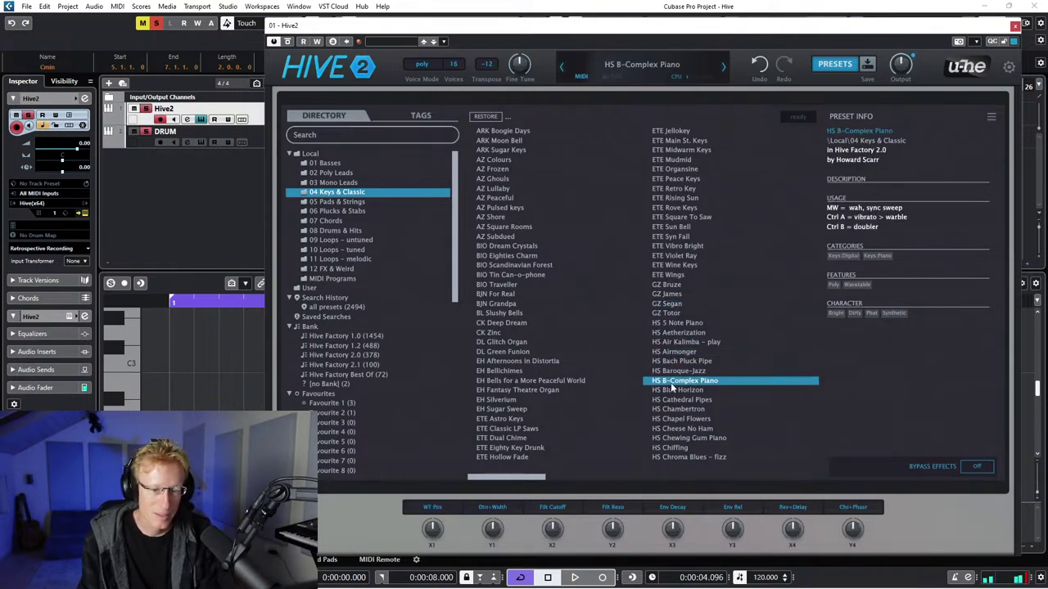
click(502, 335)
click(495, 266)
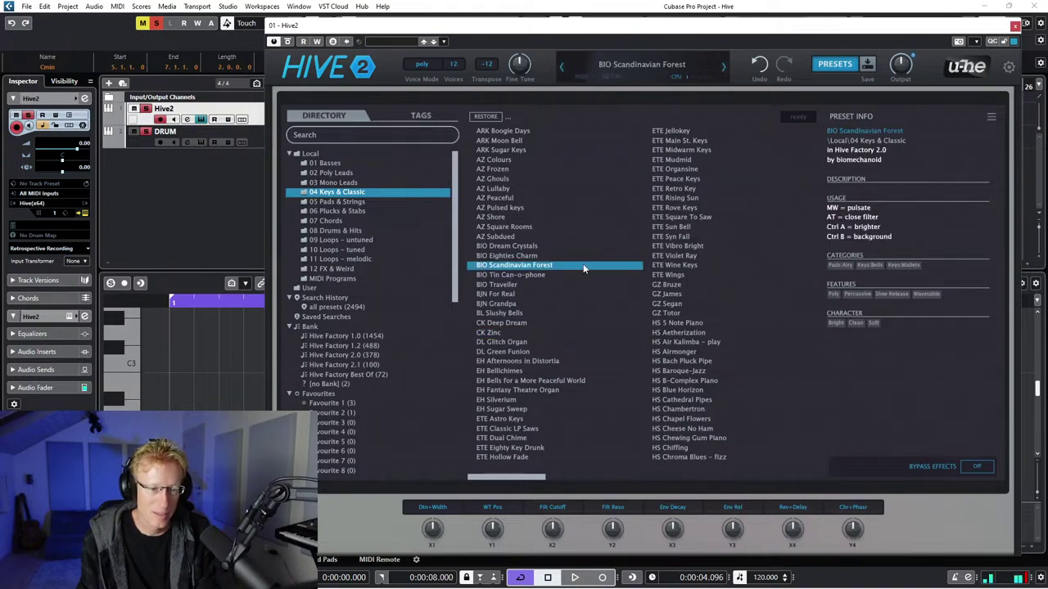
Audition ETE Organsine, ETE Main St. Keys and AZ Colours, and settle on the BIO Scandinavian Forest preset.
click(665, 188)
click(676, 170)
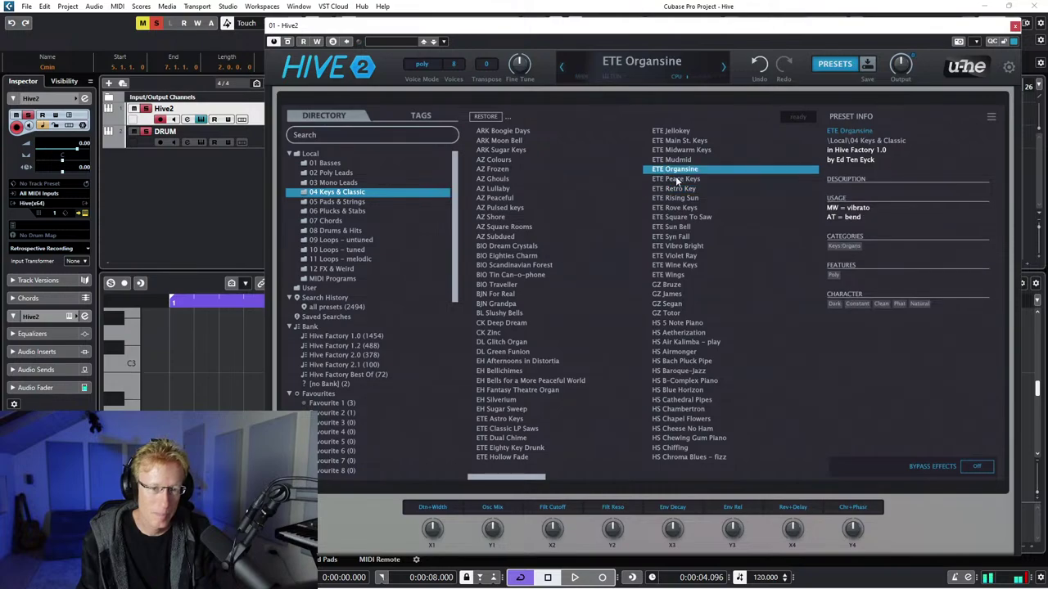
click(676, 150)
click(676, 140)
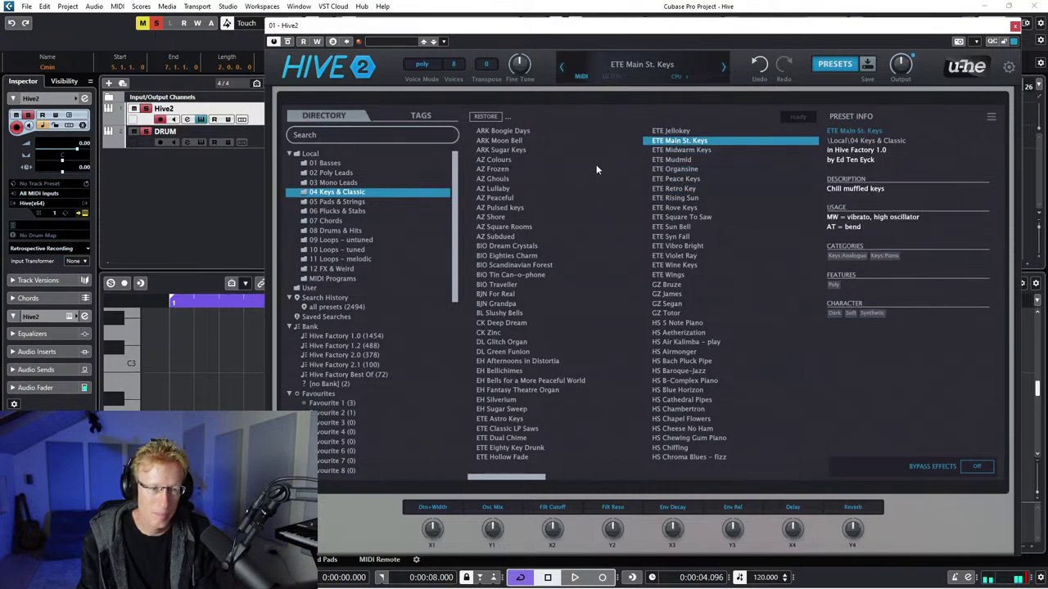
click(503, 160)
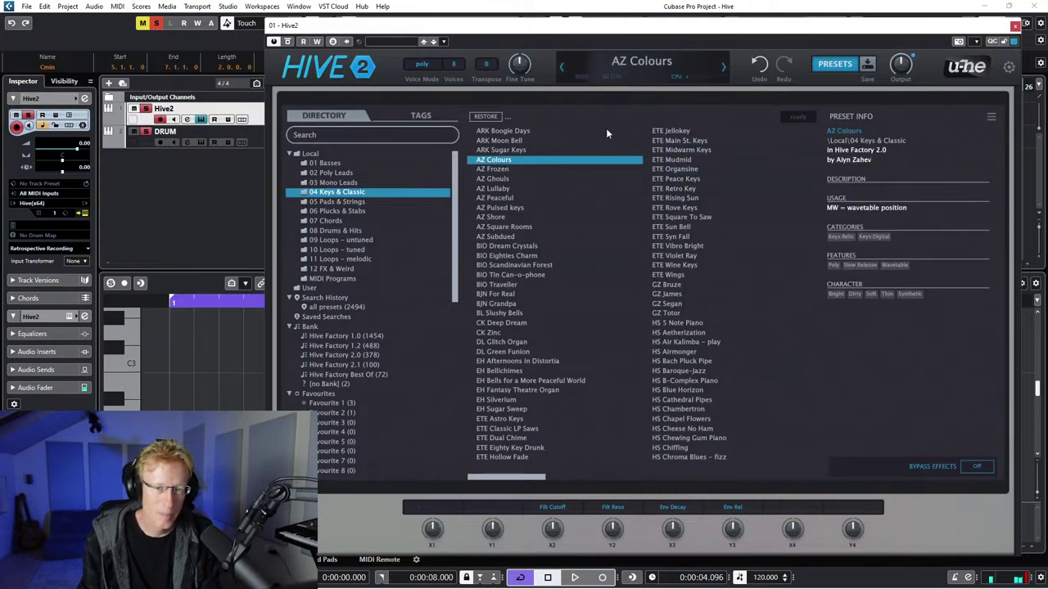
click(503, 265)
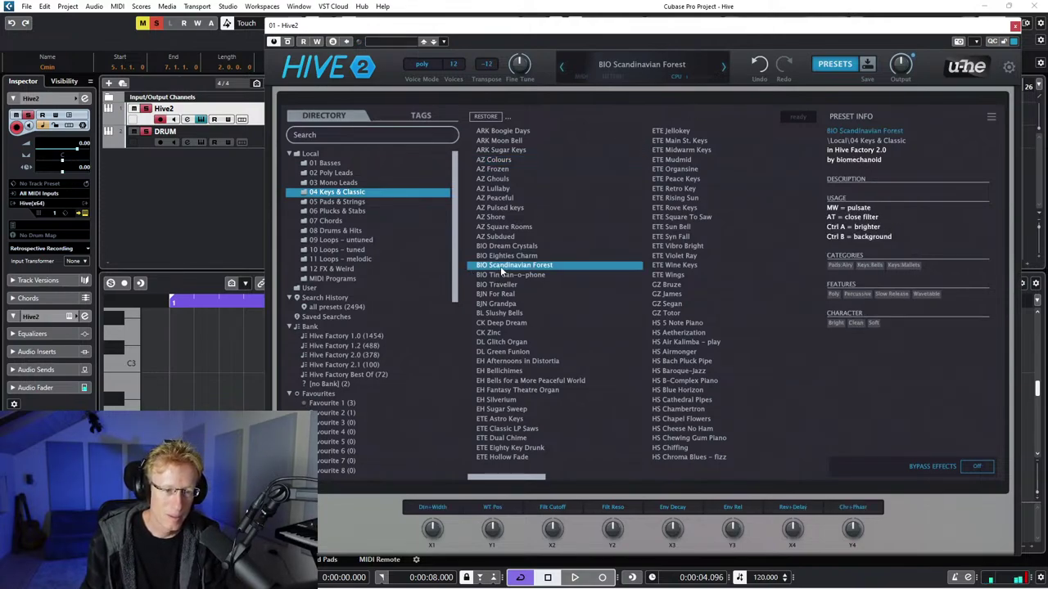
Leave the preset browser and turn on the loaded preset's arpeggiator with a range of 2 octaves.
click(842, 69)
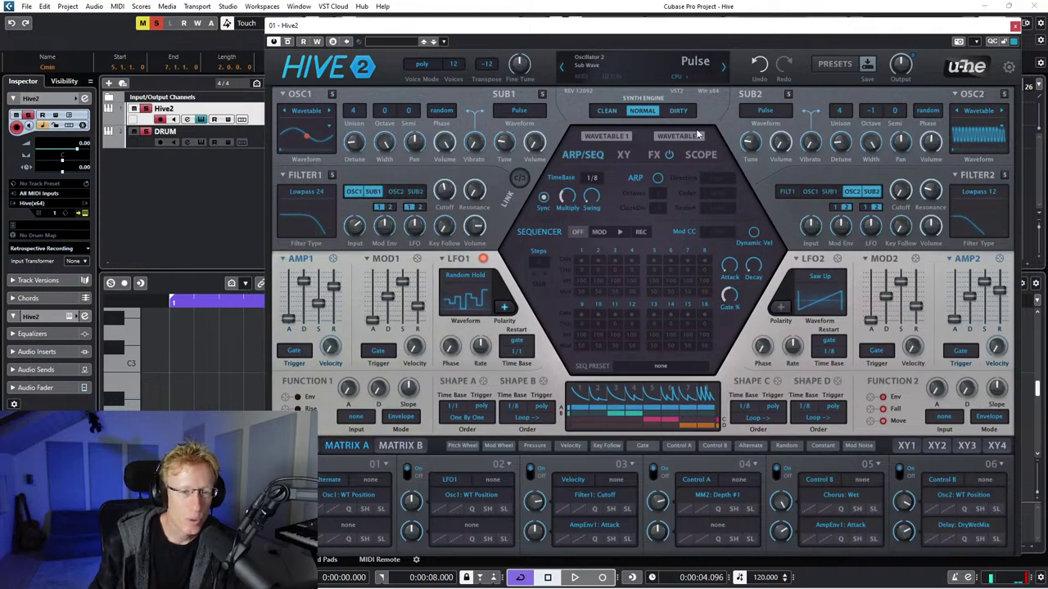
click(659, 179)
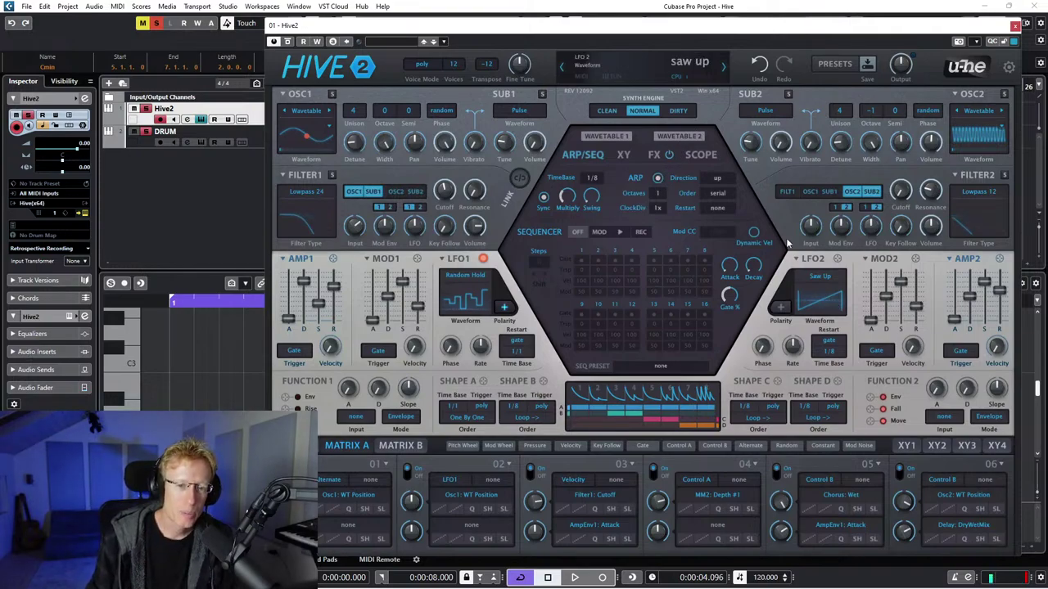
click(667, 194)
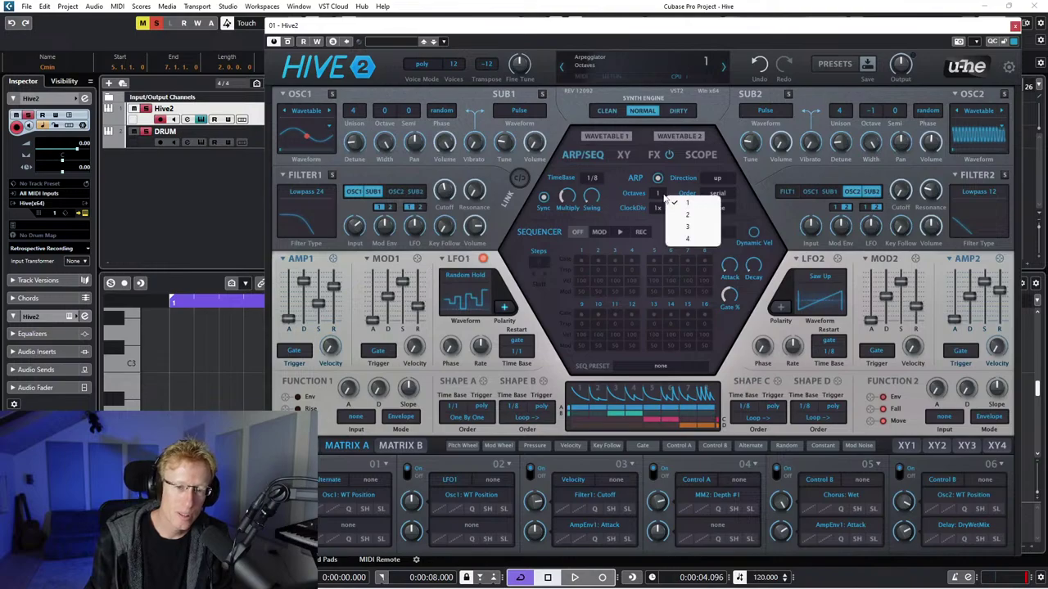
click(690, 218)
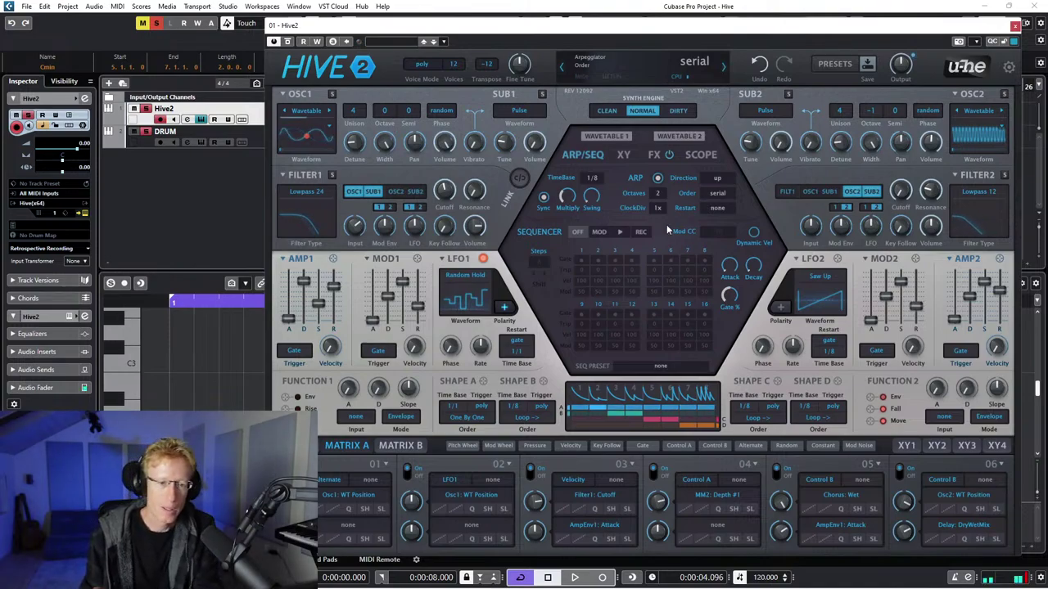
Switch from the arpeggiator to the step sequencer in play mode and set its length to 4 steps.
click(620, 233)
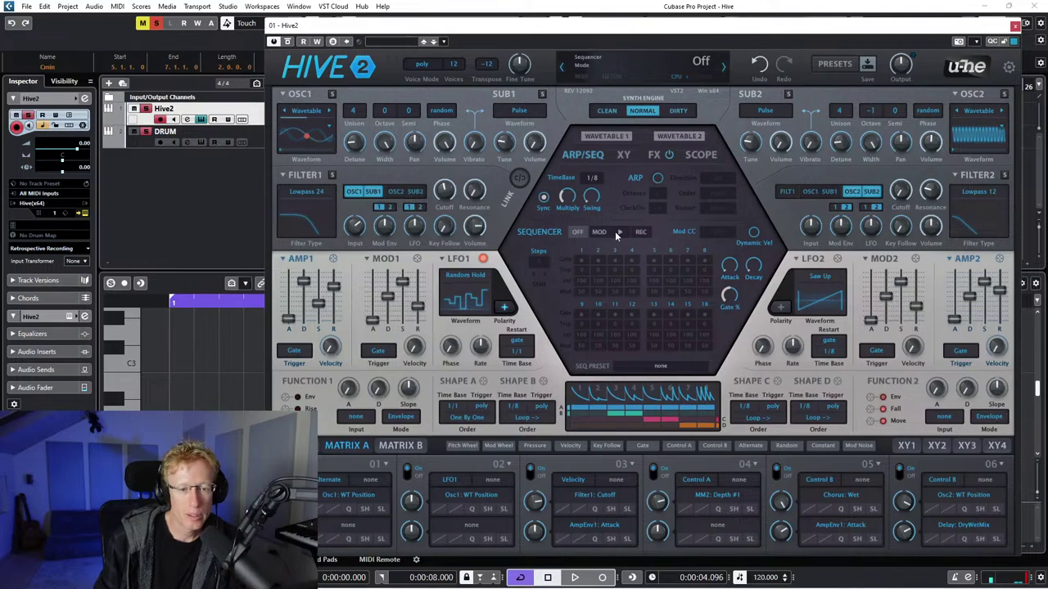
click(619, 233)
click(539, 262)
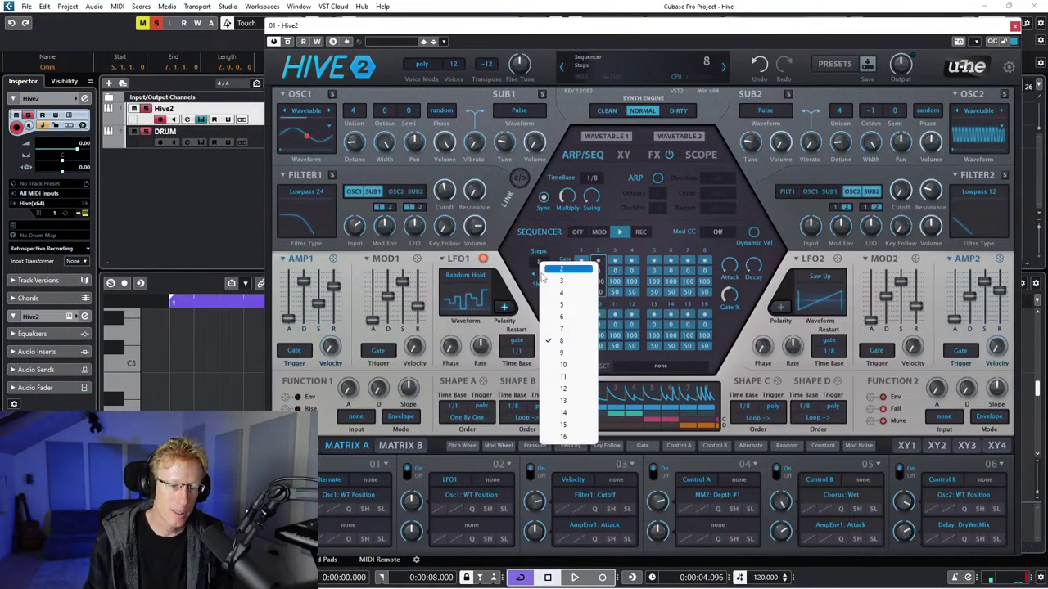
click(556, 294)
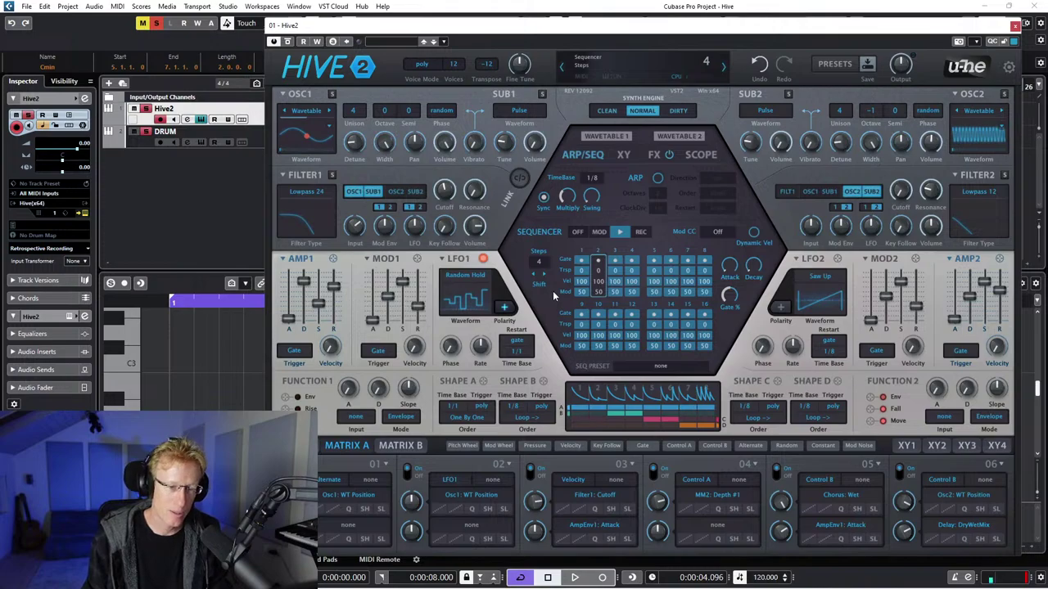
Transpose sequencer step 2 by 3, step 3 by 7 and step 4 by -2 semitones.
click(596, 273)
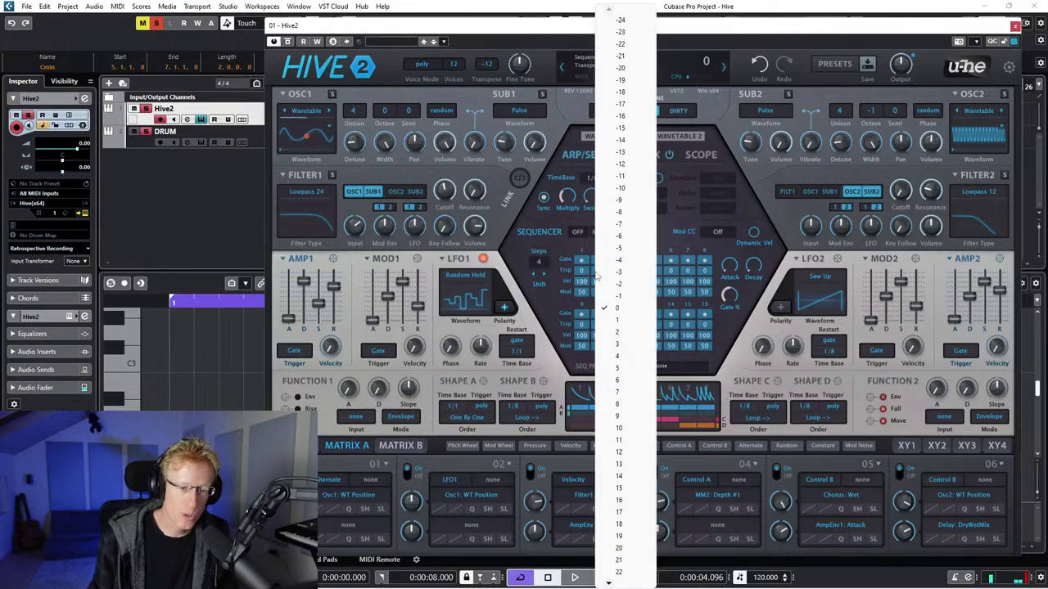
click(625, 345)
click(616, 274)
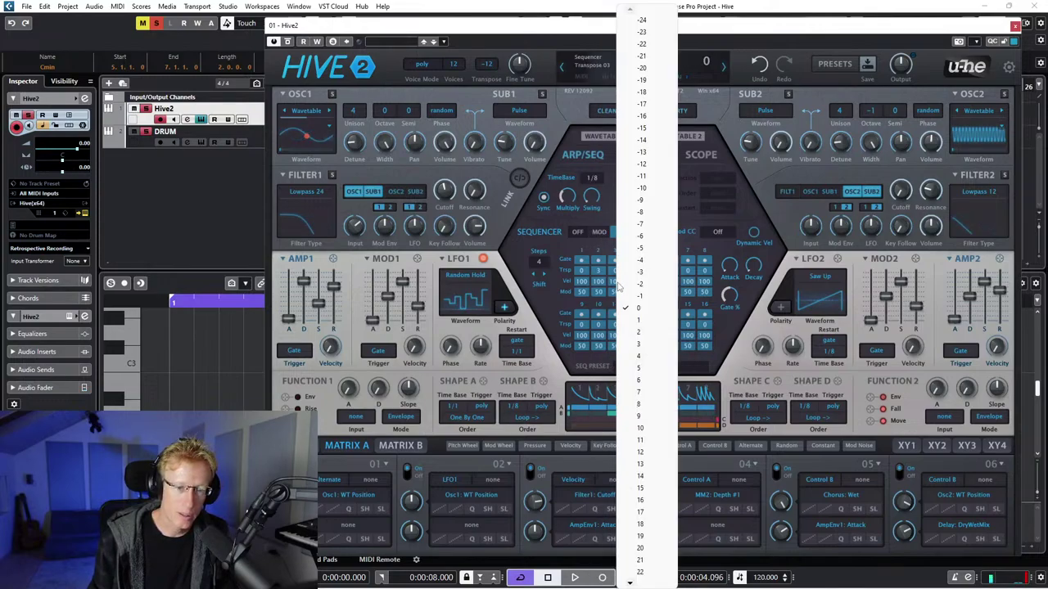
click(646, 392)
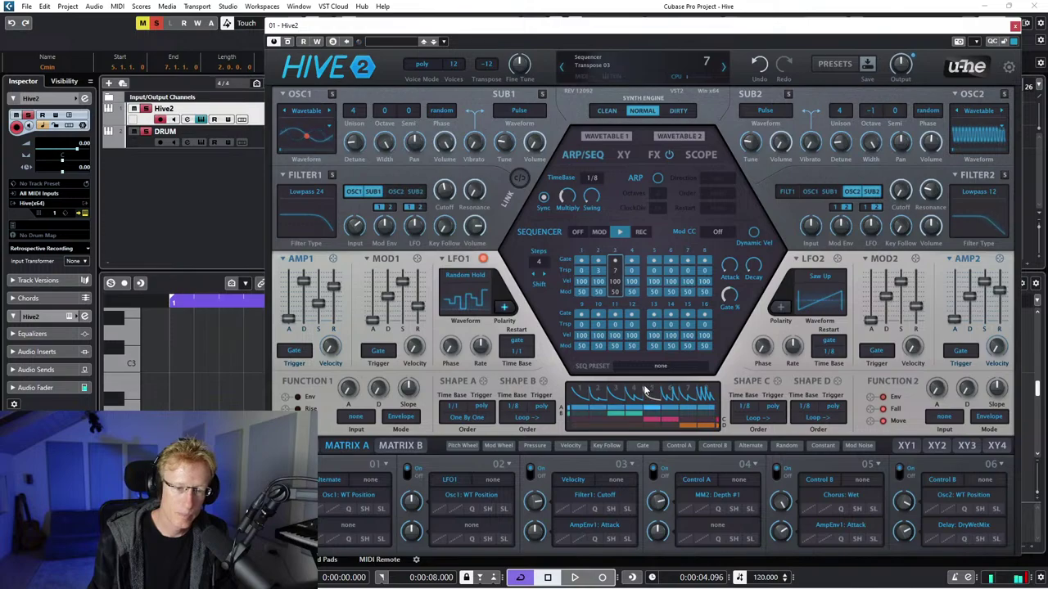
click(631, 271)
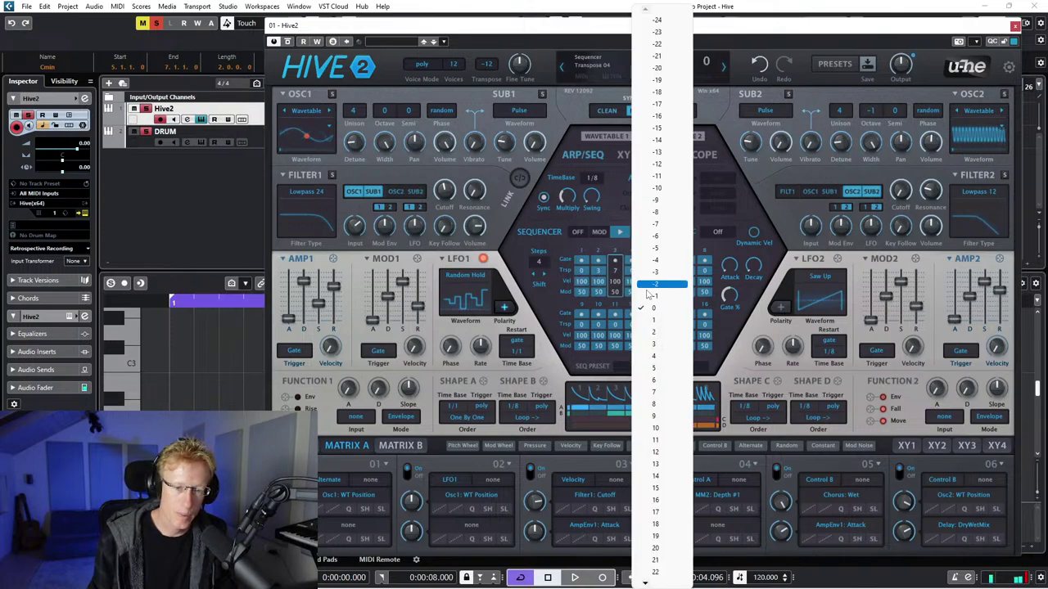
click(649, 286)
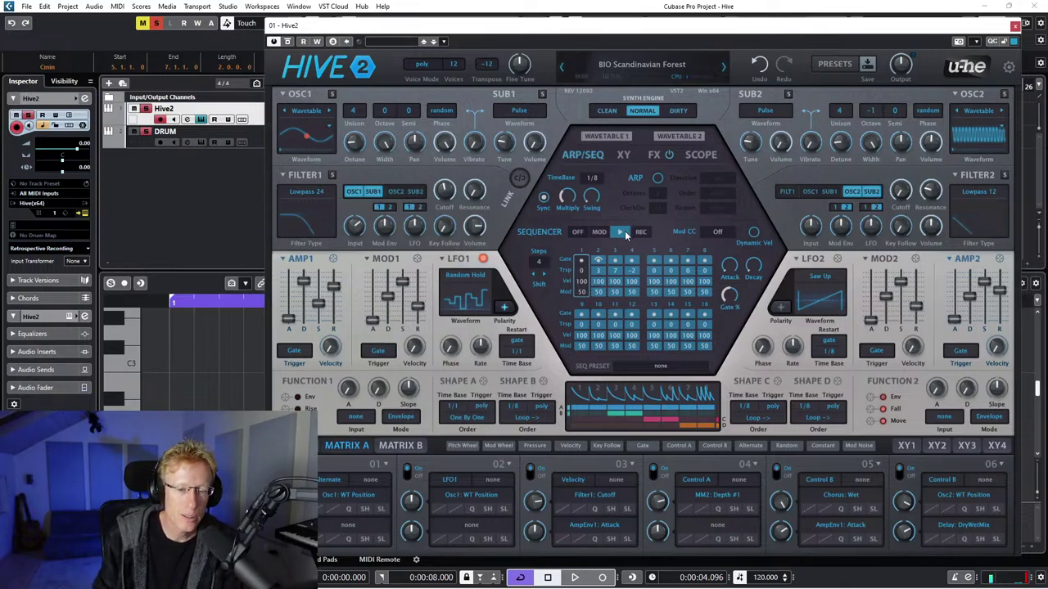
Step-record a 12-step note pattern into the sequencer and play it back.
click(579, 233)
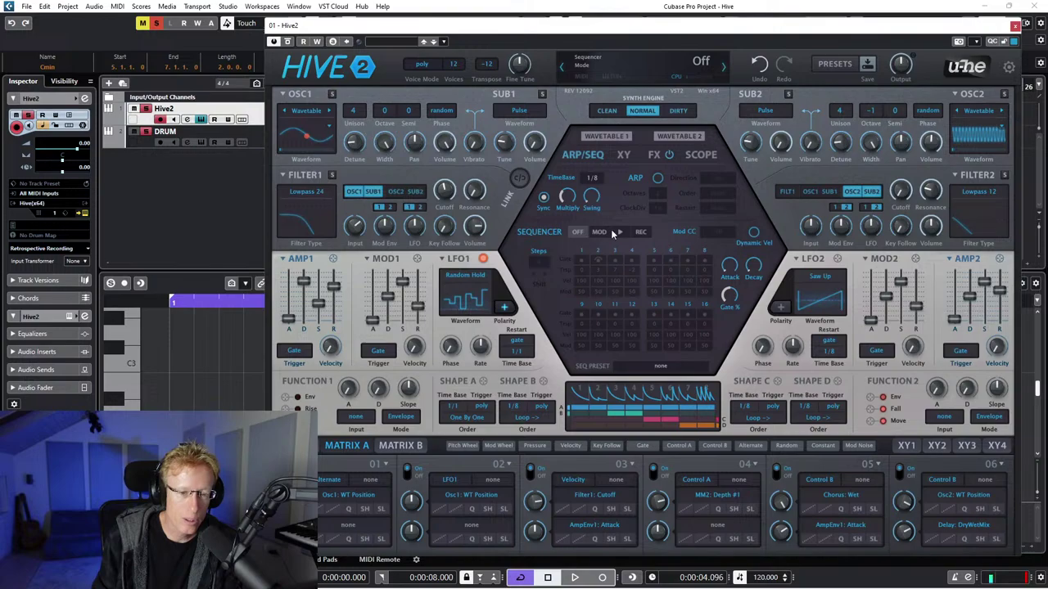
click(640, 232)
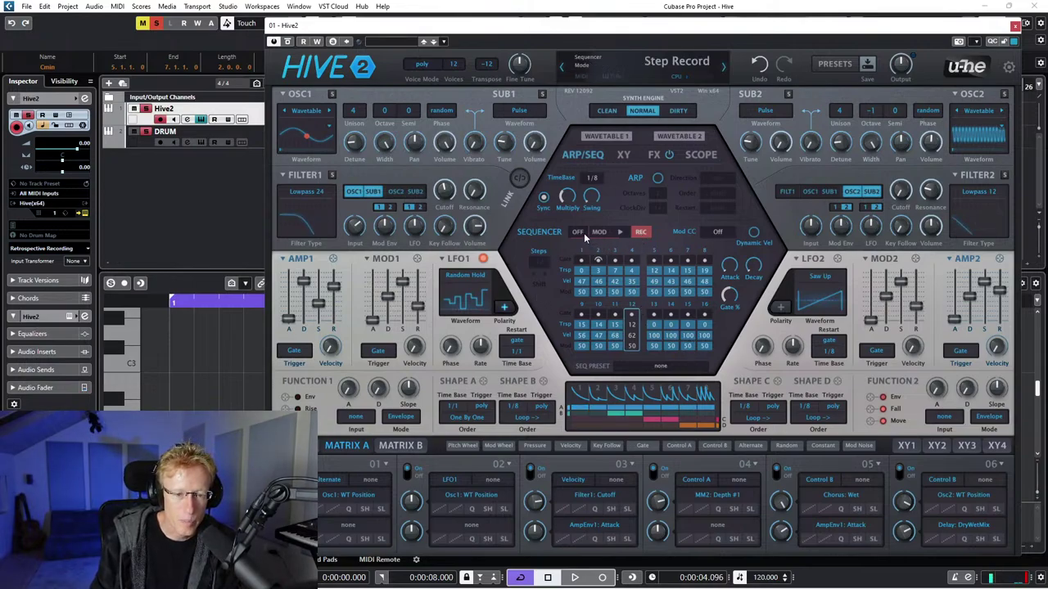
click(620, 233)
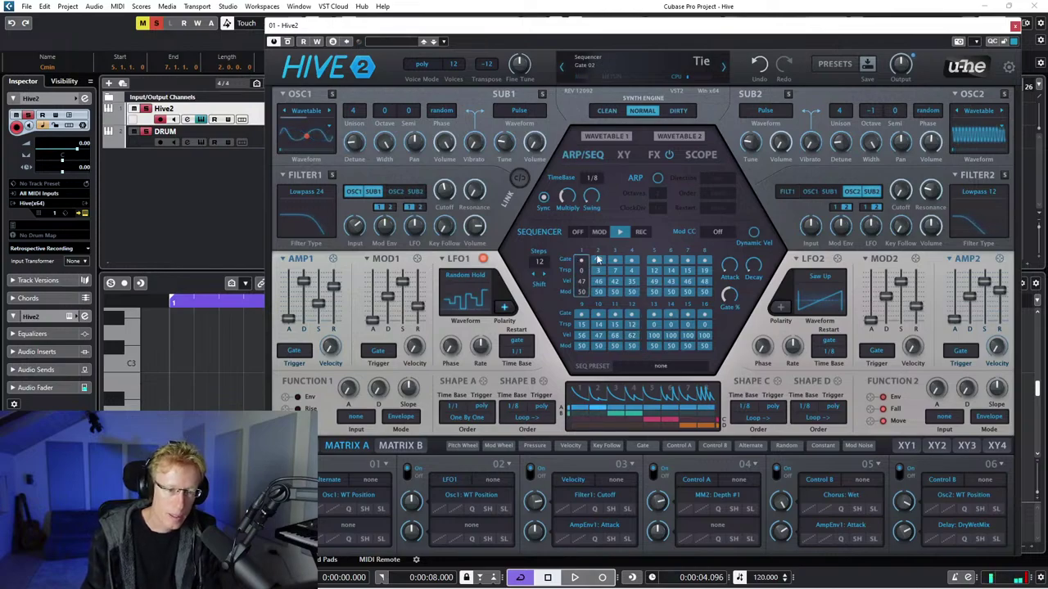
Record a new 14-step pattern over the old one, play it back and turn the sequencer off.
click(641, 233)
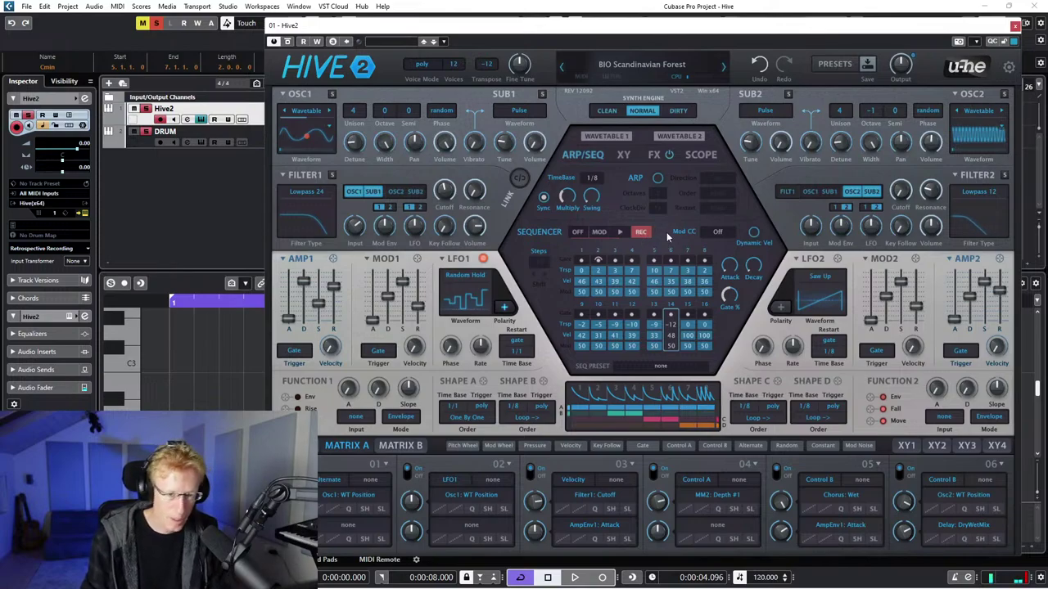
click(621, 232)
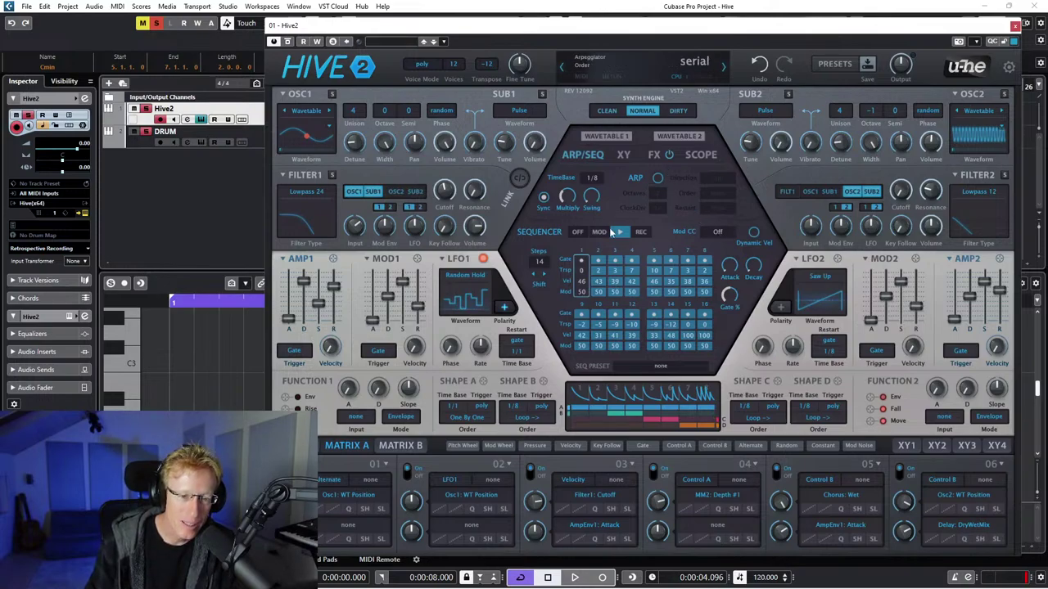
click(578, 232)
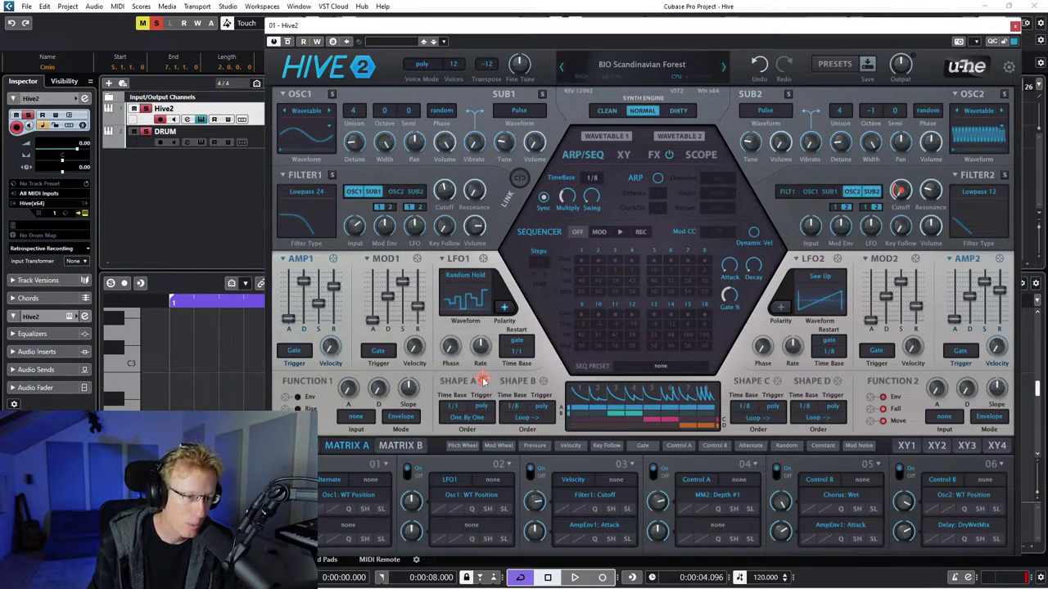
Assign Shape A as a modulation source to Filter 1 cutoff and bring up its shape segments in the central editor.
drag(483, 381, 438, 209)
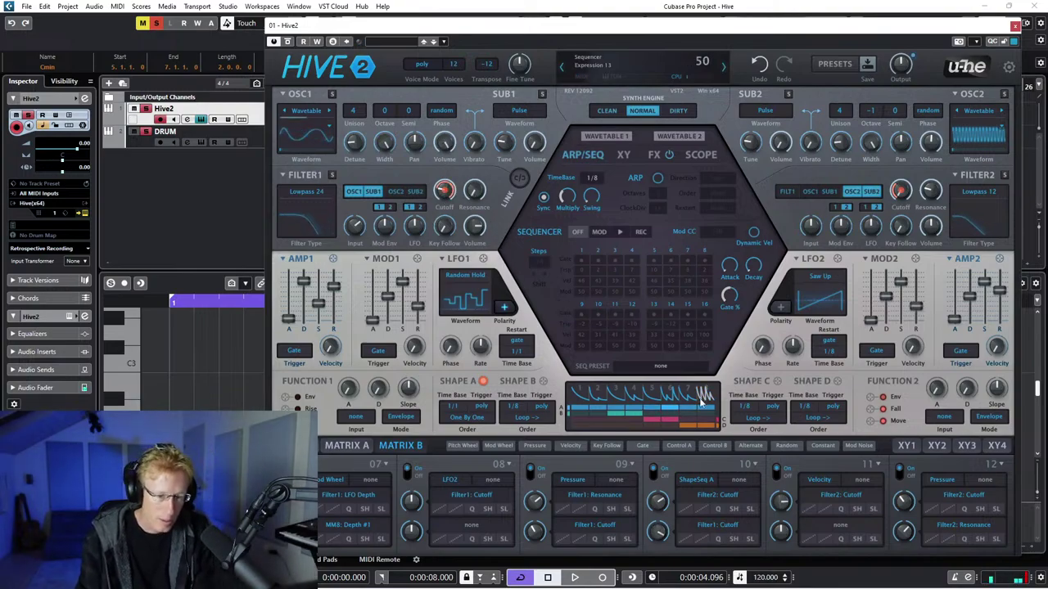
click(580, 392)
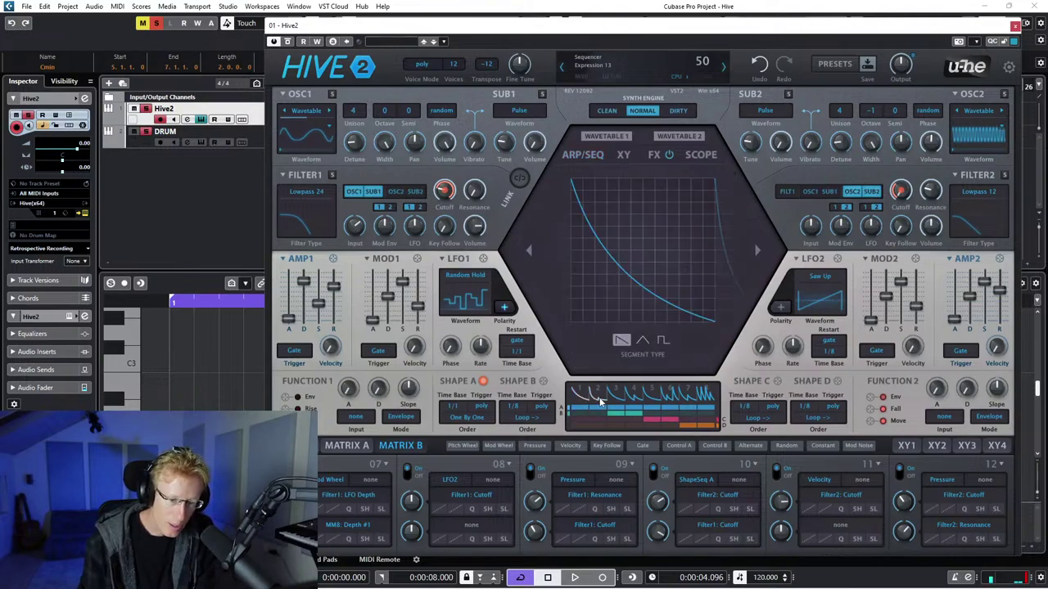
click(614, 397)
mouse_move(688, 397)
mouse_down()
mouse_move(705, 397)
mouse_move(671, 396)
mouse_up()
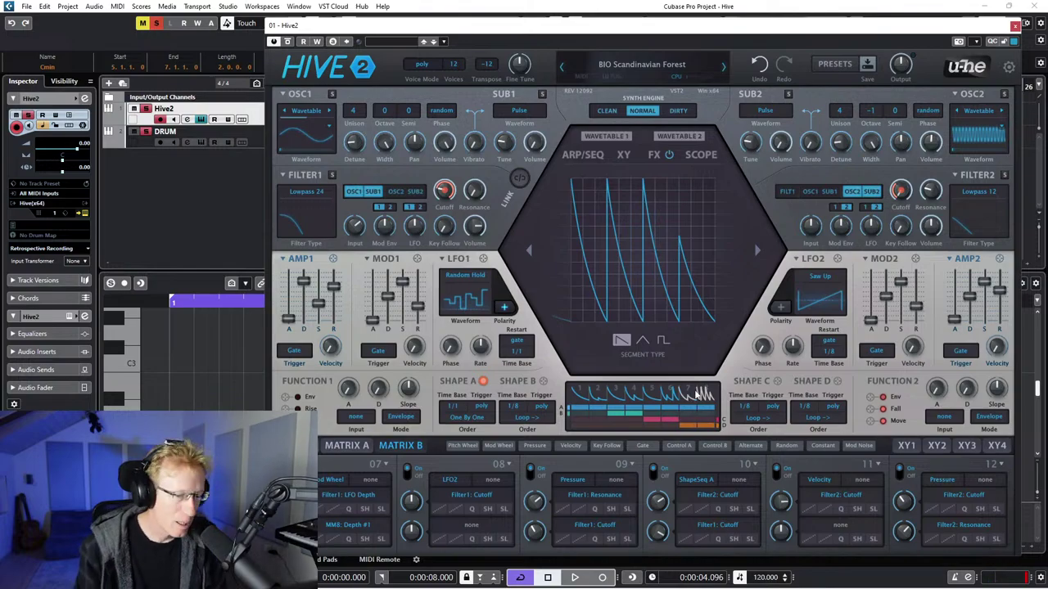
Return to the arpeggiator and sequencer page and set Shape A to Loop -> order with a 1/4 time base.
click(589, 155)
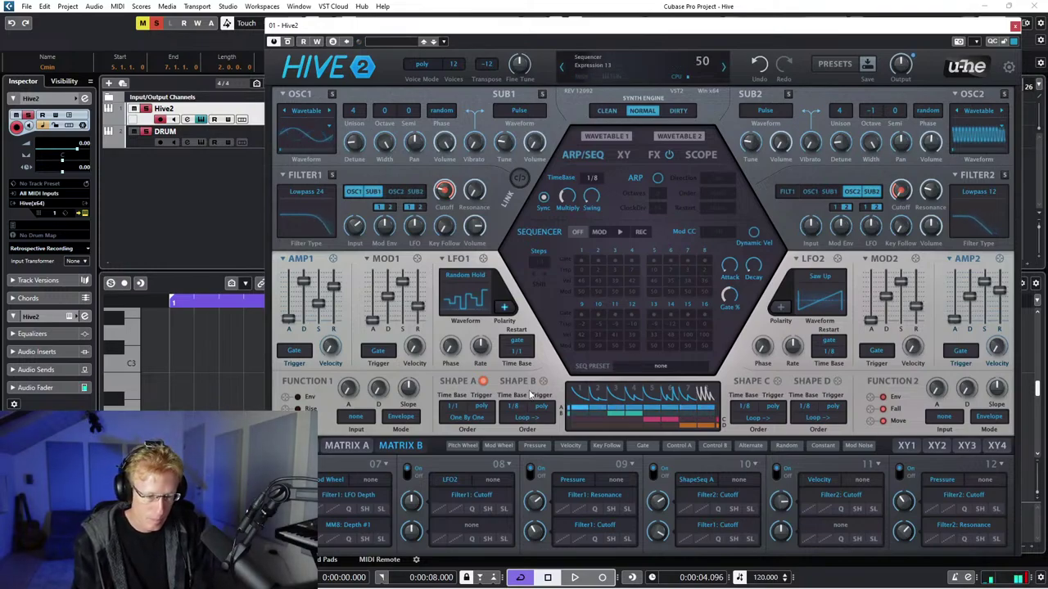
click(470, 418)
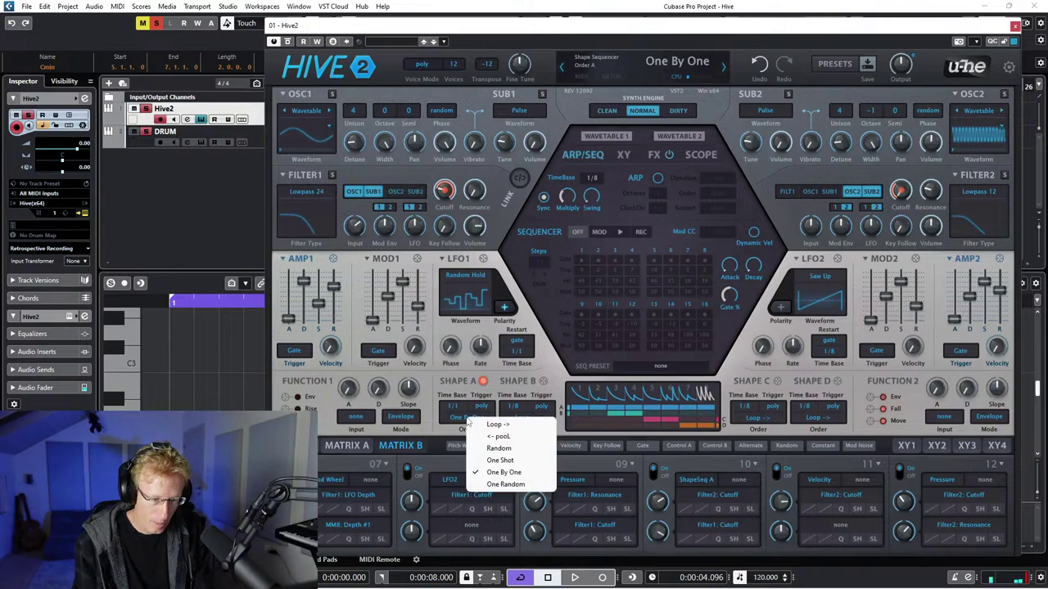
click(497, 425)
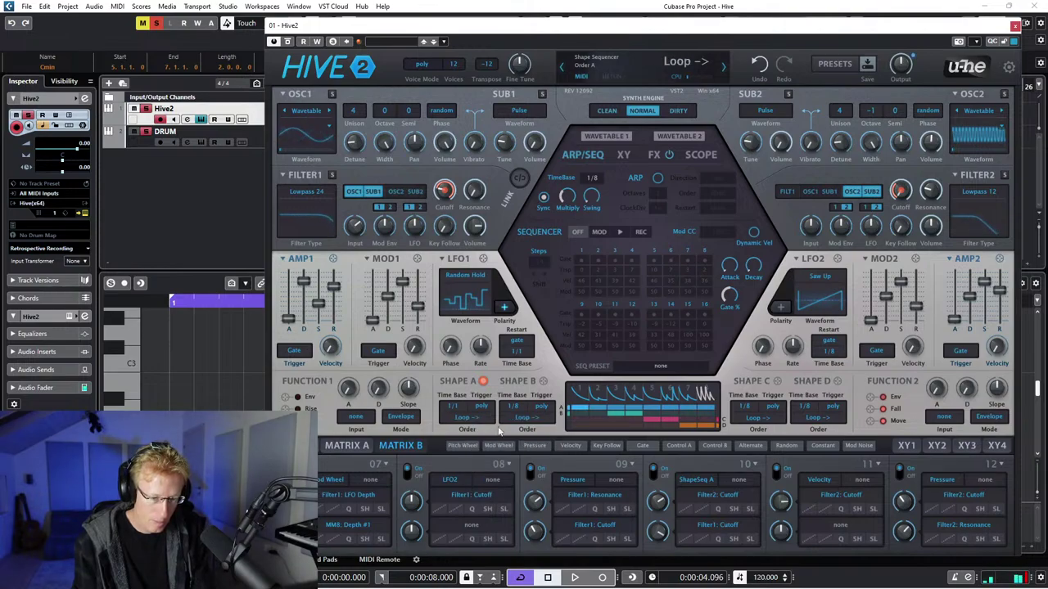
click(483, 406)
click(459, 406)
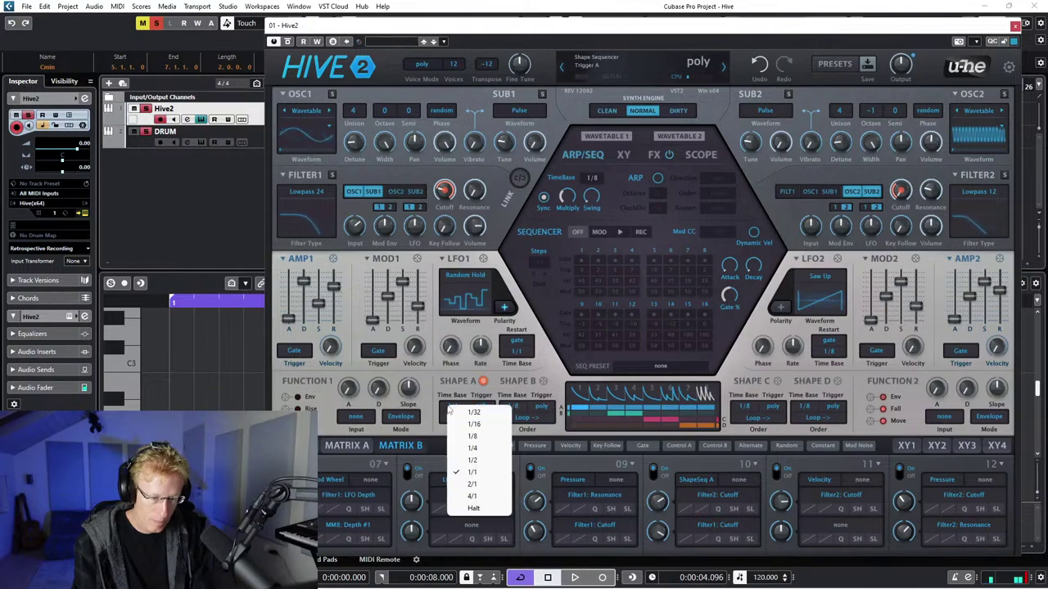
click(483, 449)
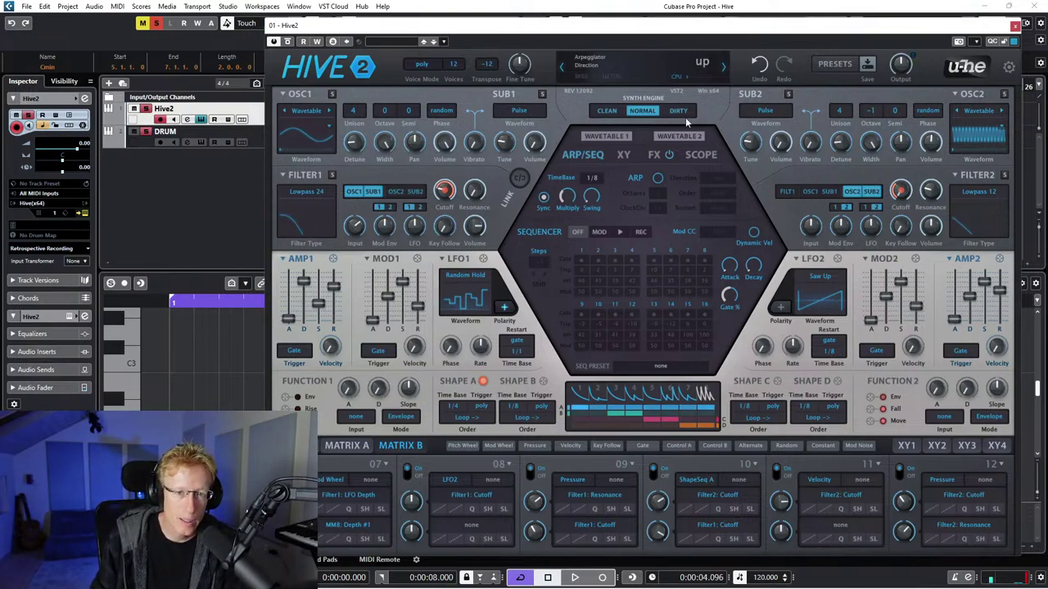
Audition the presets that follow the current one, starting with BIO Tin Can-o-phone.
click(724, 72)
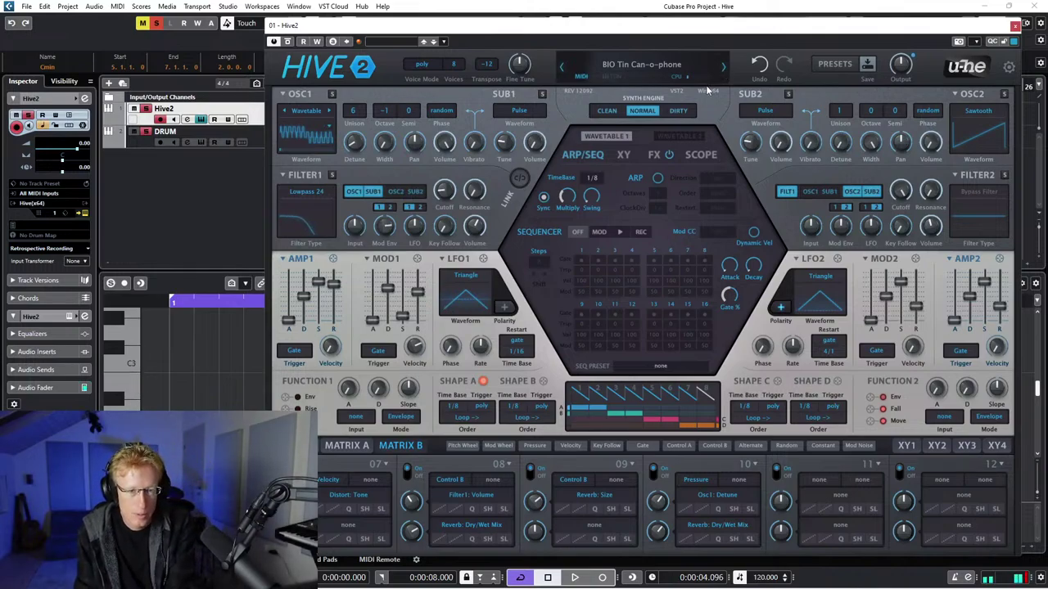
click(721, 71)
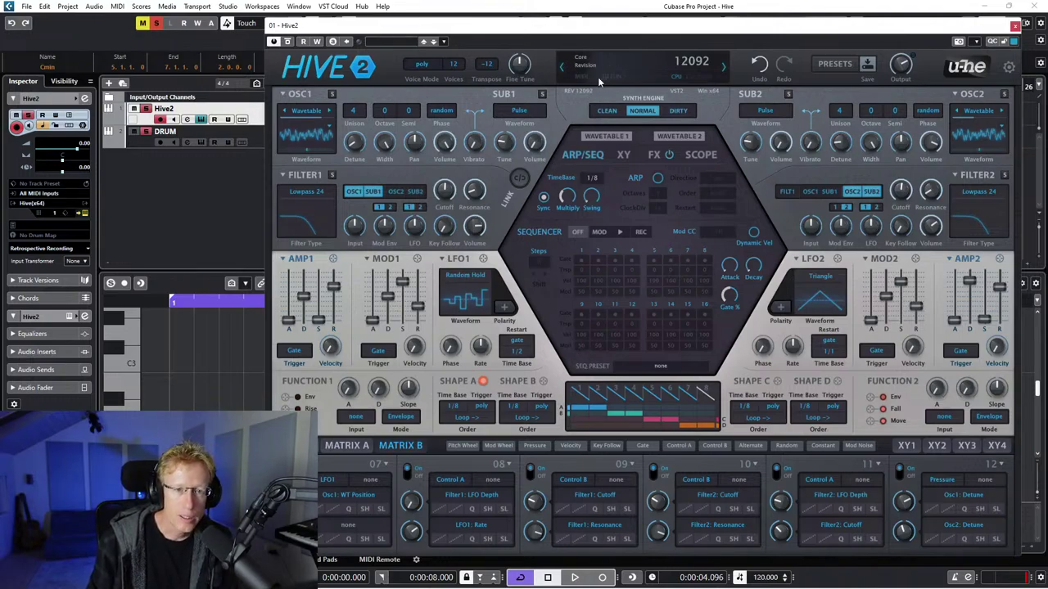
Reset to a plain sawtooth patch and give OSC1 4 unison voices with more detune.
click(643, 62)
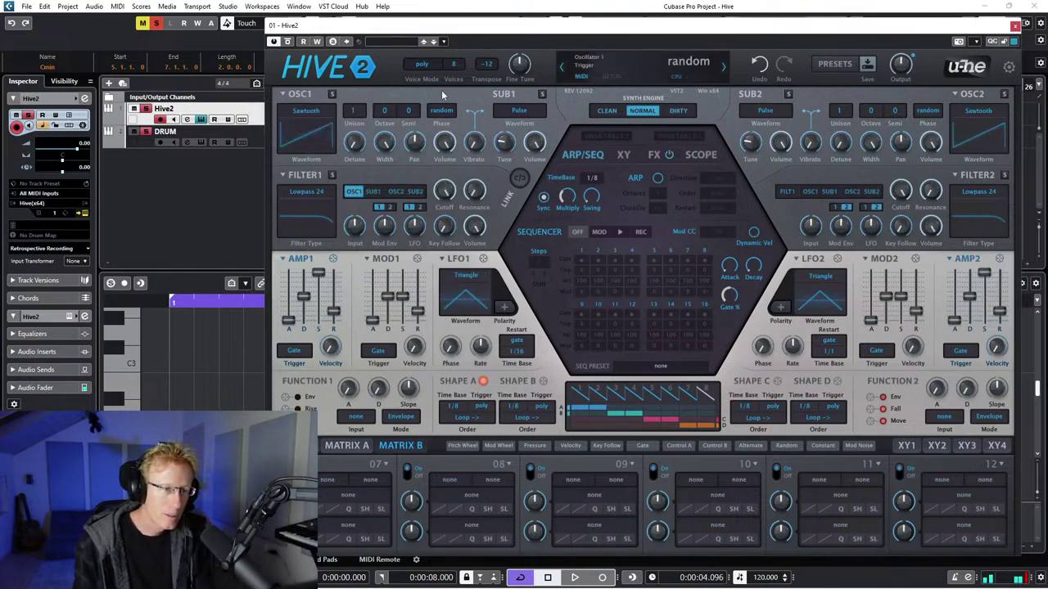
click(355, 112)
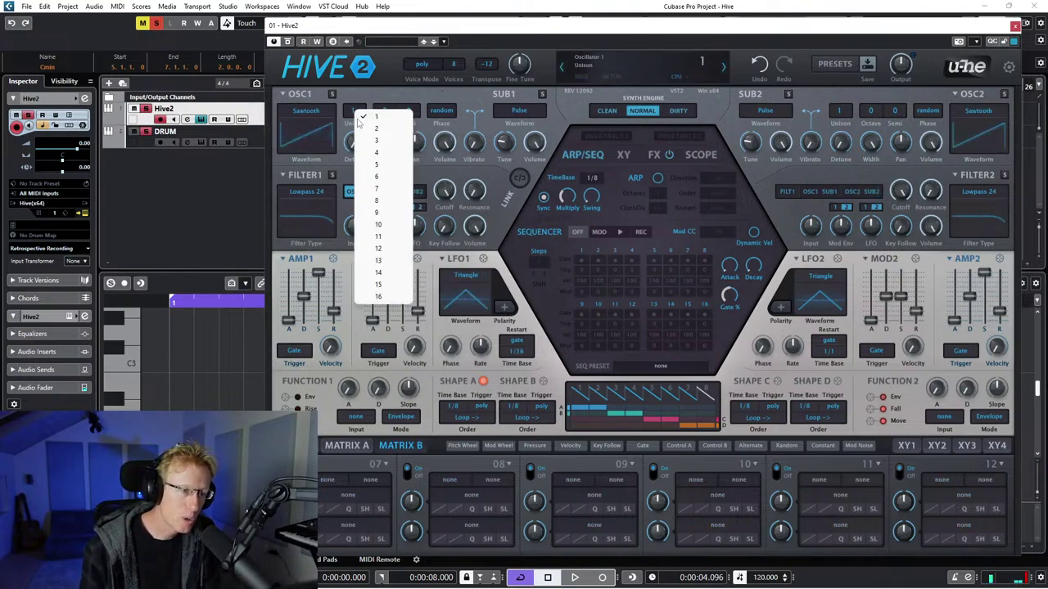
click(373, 151)
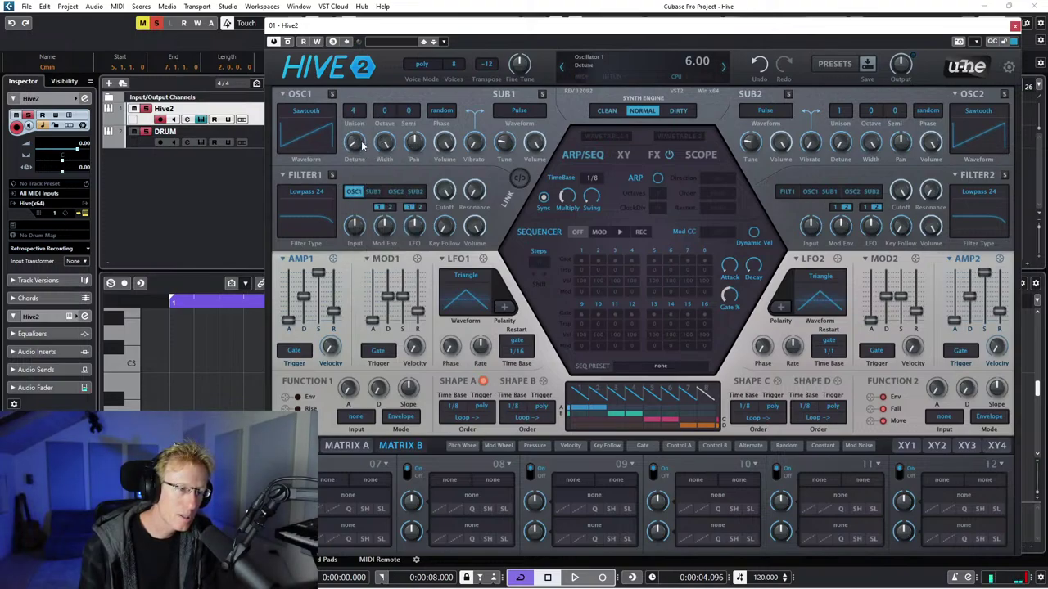
drag(362, 145, 354, 141)
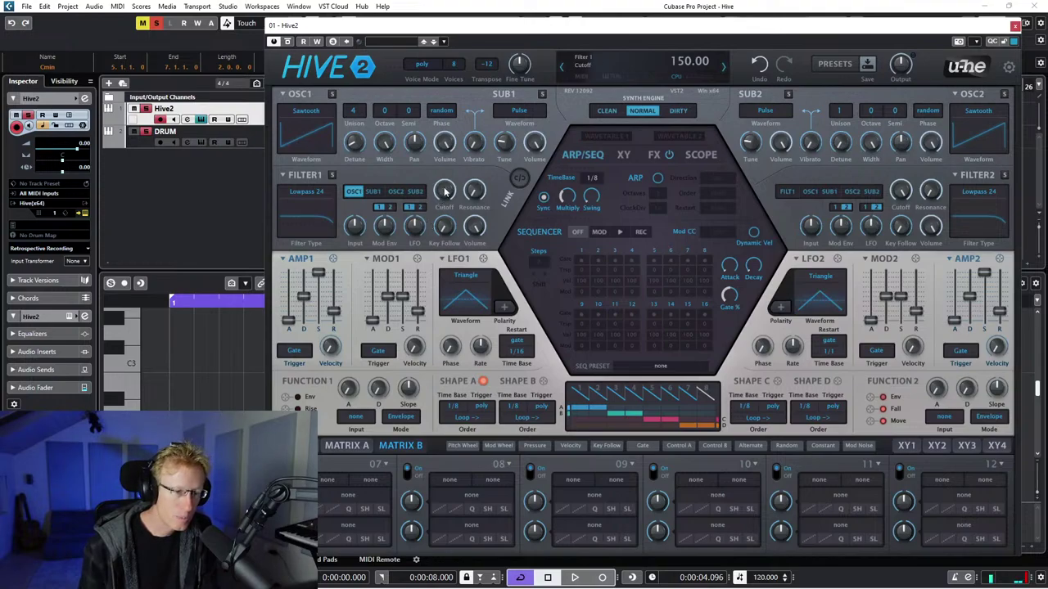
Lower the Filter 1 cutoff and route SUB1 into Filter 1 alongside OSC1.
mouse_move(444, 191)
mouse_down()
mouse_move(444, 215)
mouse_move(445, 191)
mouse_up()
click(517, 111)
click(518, 113)
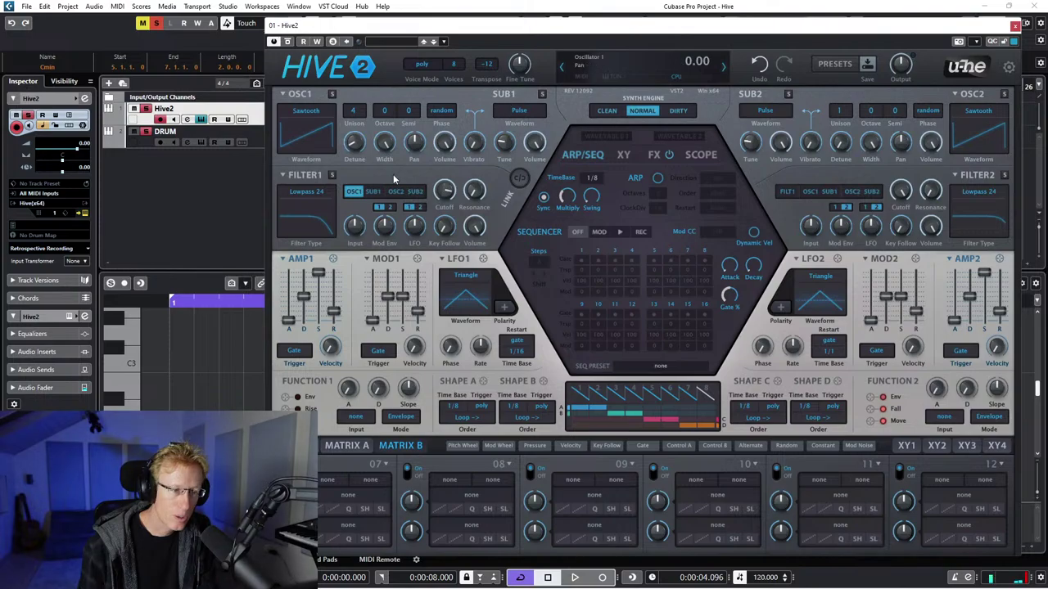
click(372, 194)
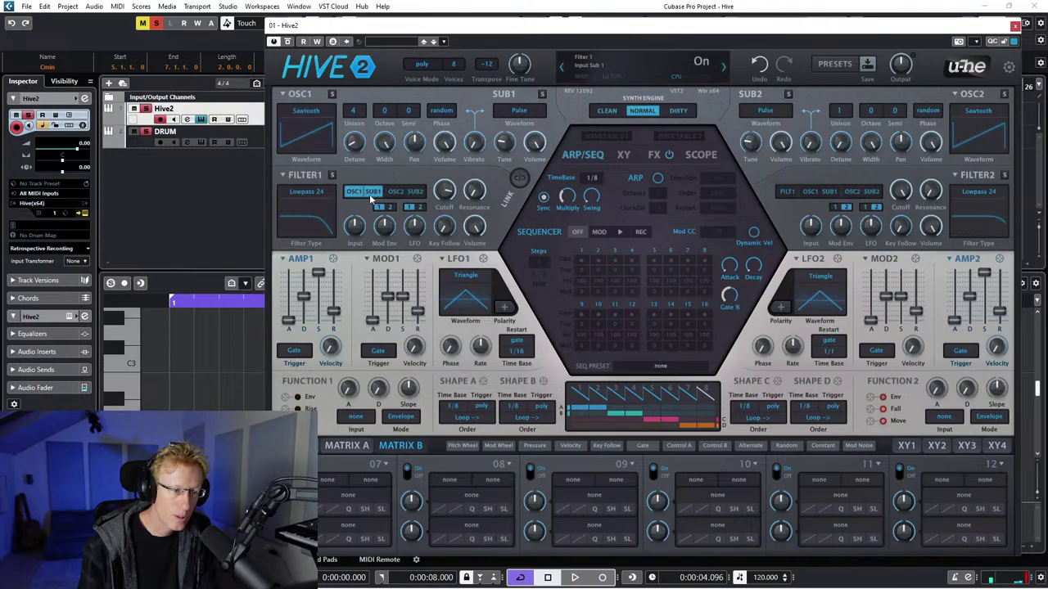
Enable the distortion, reverb, phaser, compressor and delay effects, and adjust the compressor's release.
click(655, 155)
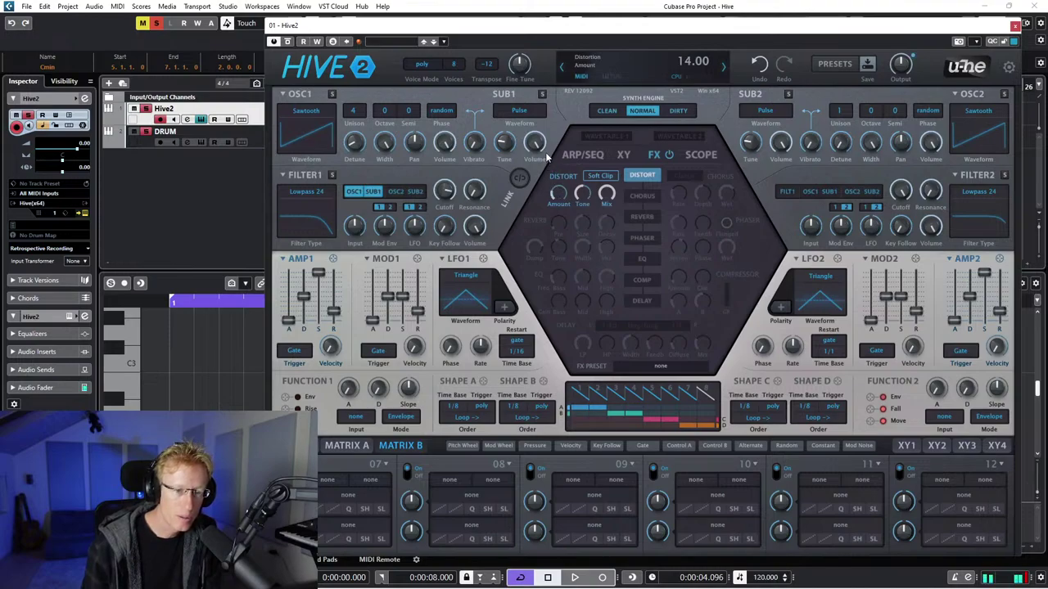
click(655, 216)
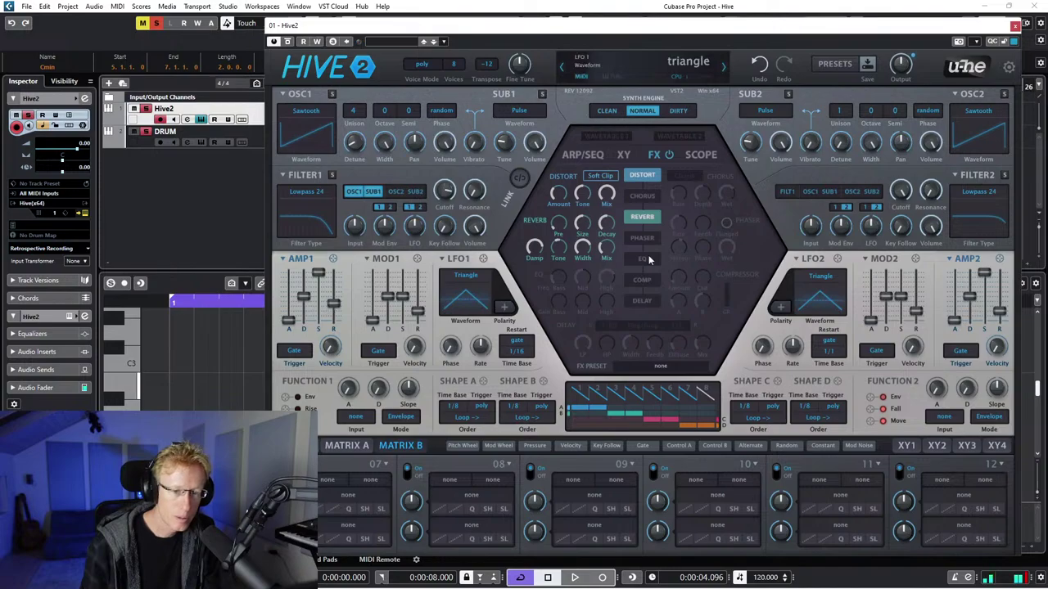
click(649, 239)
click(647, 280)
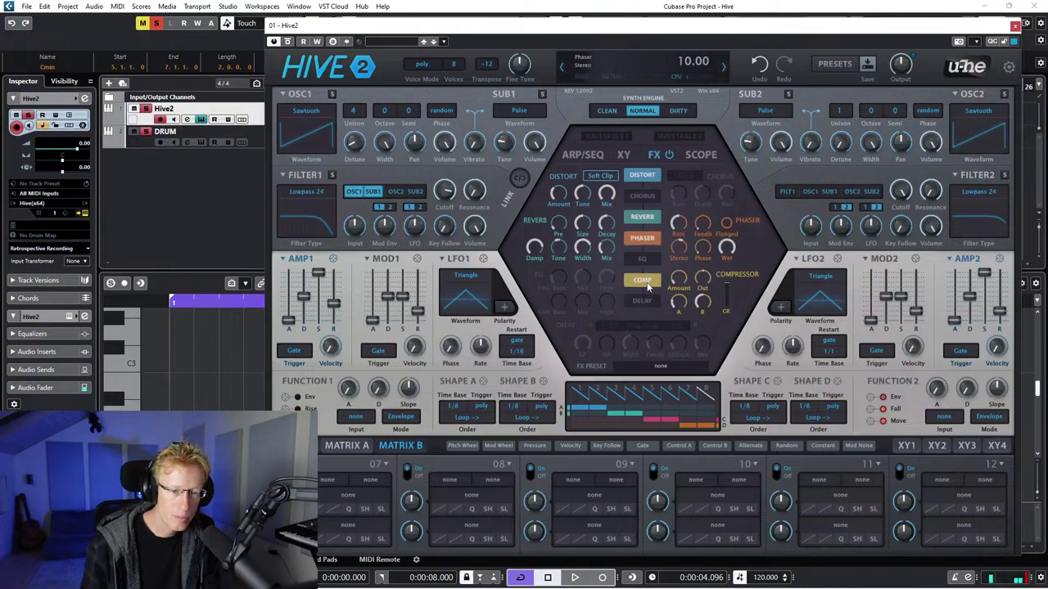
click(652, 302)
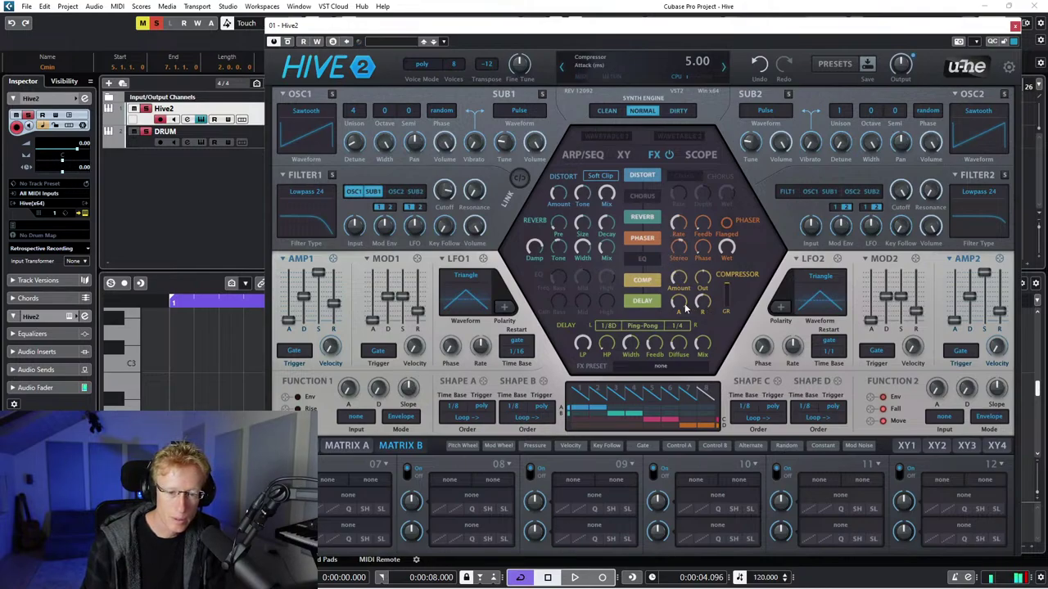
drag(706, 303, 706, 314)
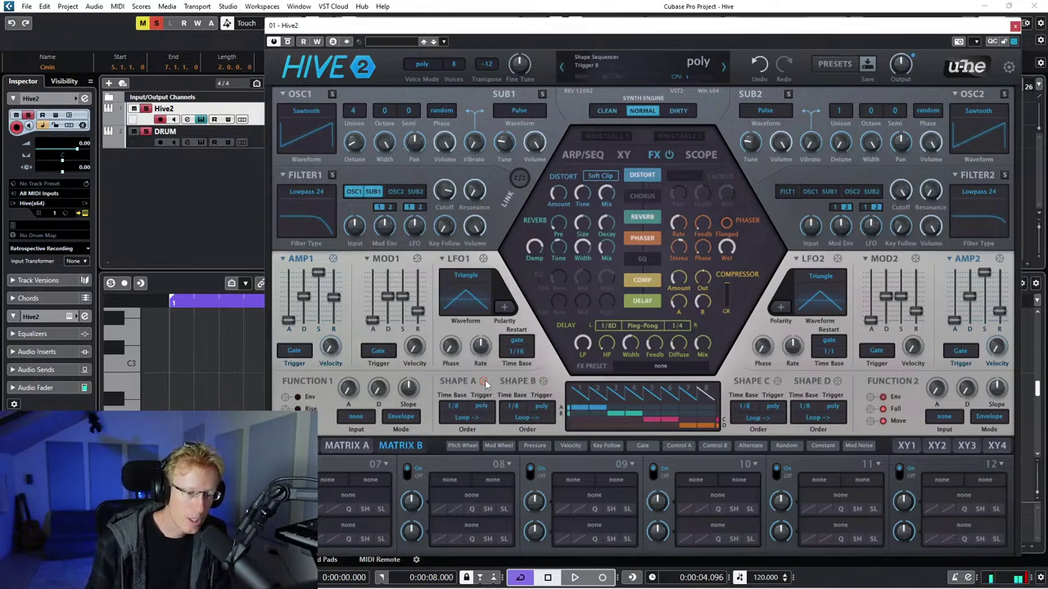
Route Shape A to Filter 1's cutoff and extend the Shape A lane across all eight shape sequencer segments.
drag(483, 382, 445, 214)
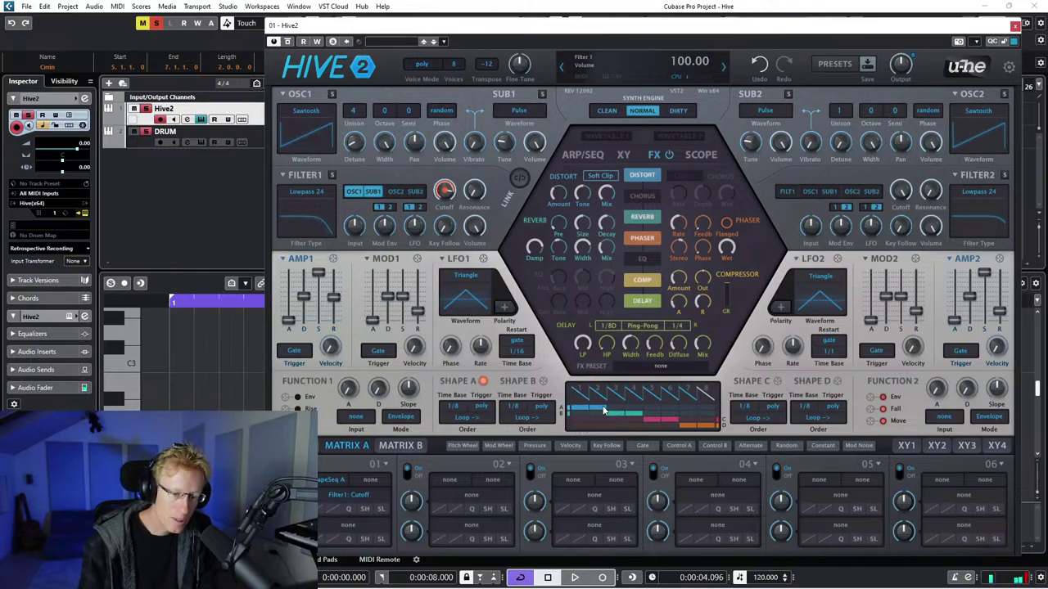
drag(604, 410, 663, 414)
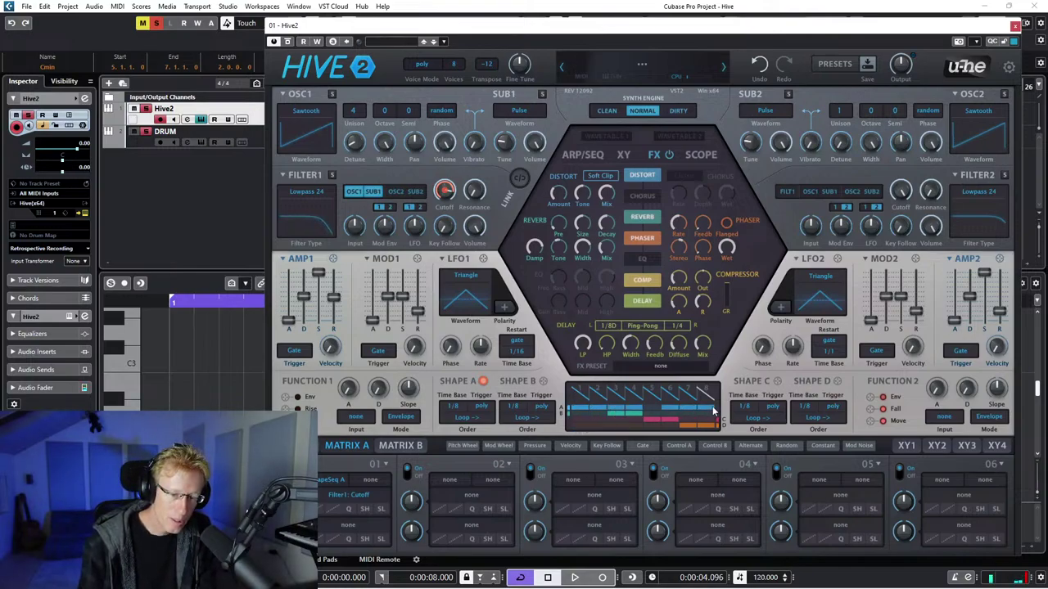
Turn shape segment 5 into a triangle with concave sides and remove segments 2 and 6 from the Shape A lane.
click(588, 401)
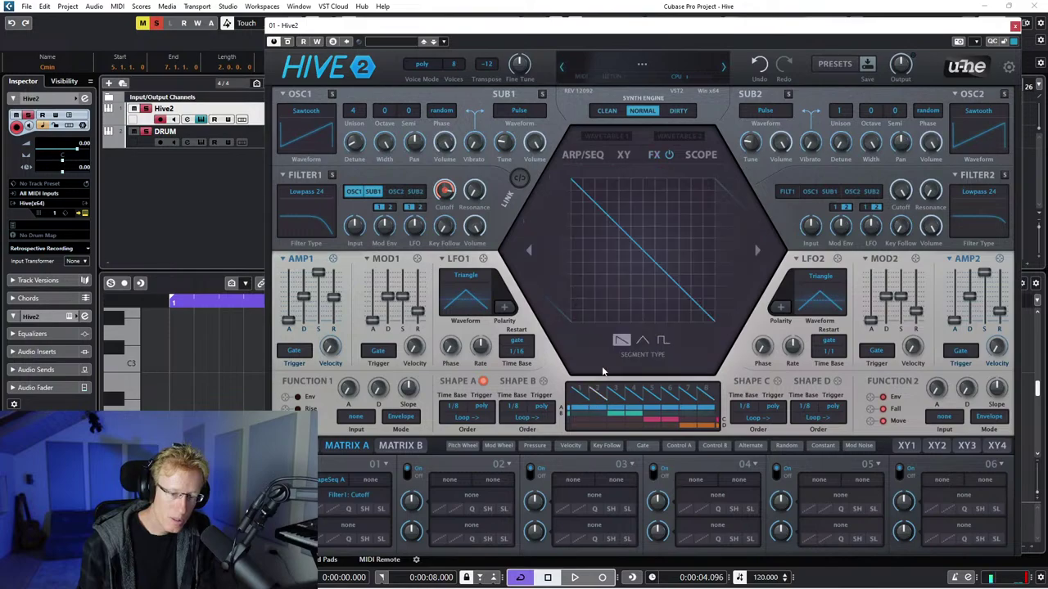
drag(643, 250, 595, 326)
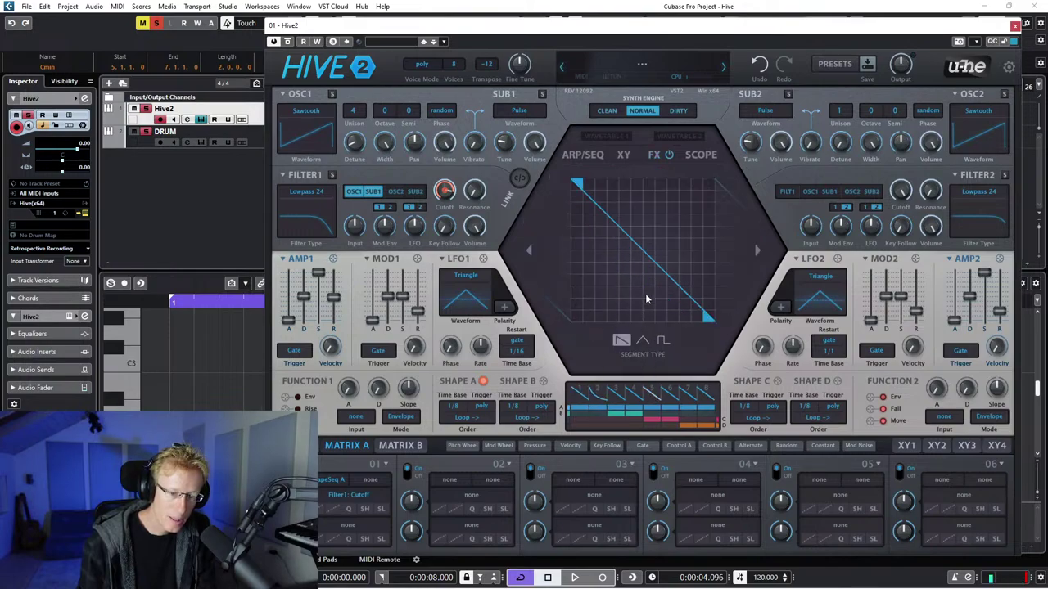
drag(645, 293, 611, 309)
drag(680, 286, 557, 280)
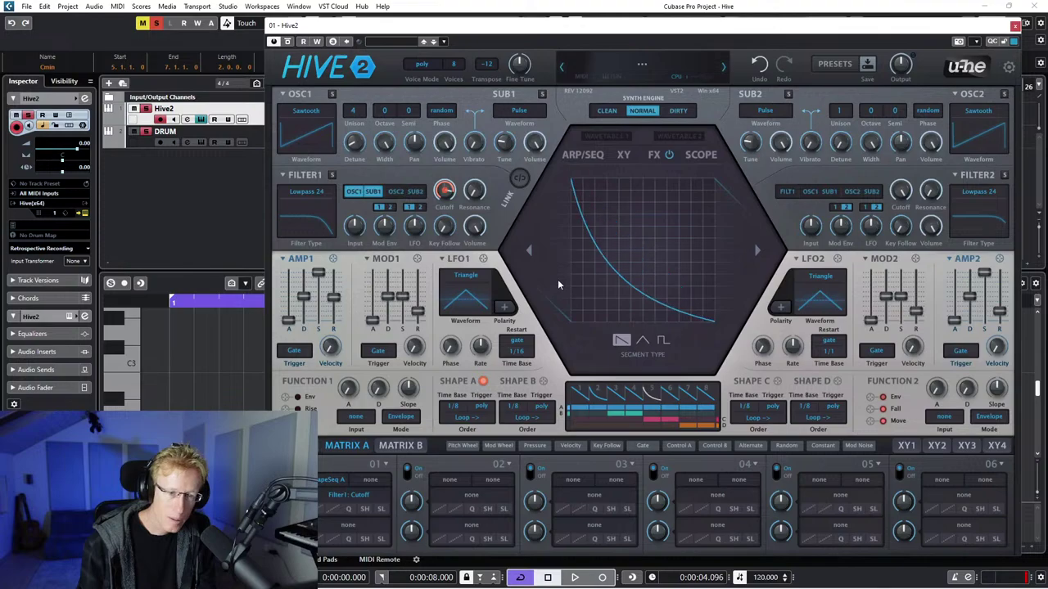
click(643, 342)
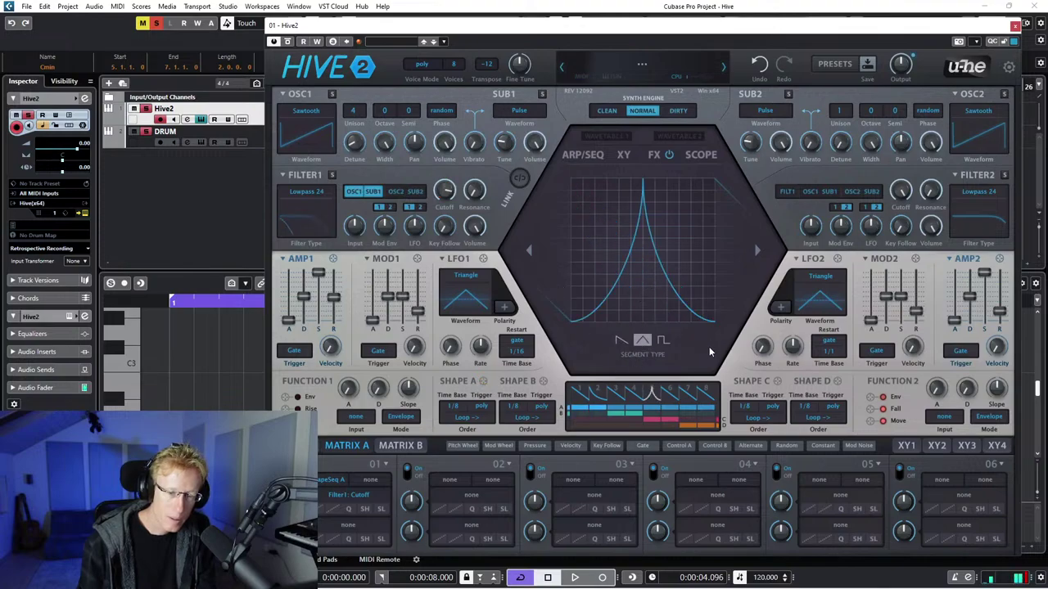
click(667, 395)
click(651, 394)
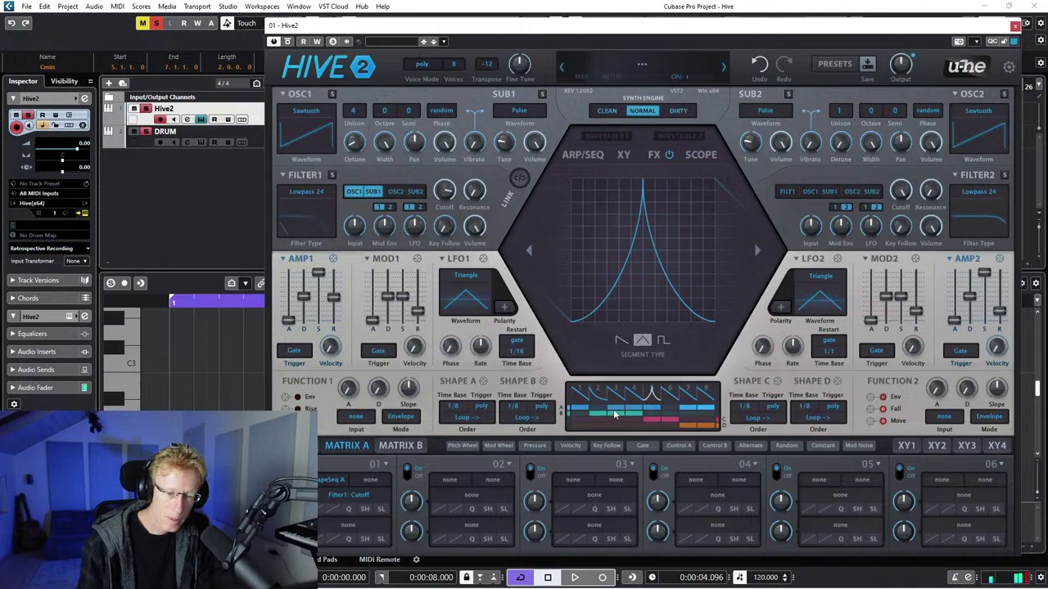
Set Shape A's time base to 1/16 and route Shape B to Filter 1's resonance.
click(453, 404)
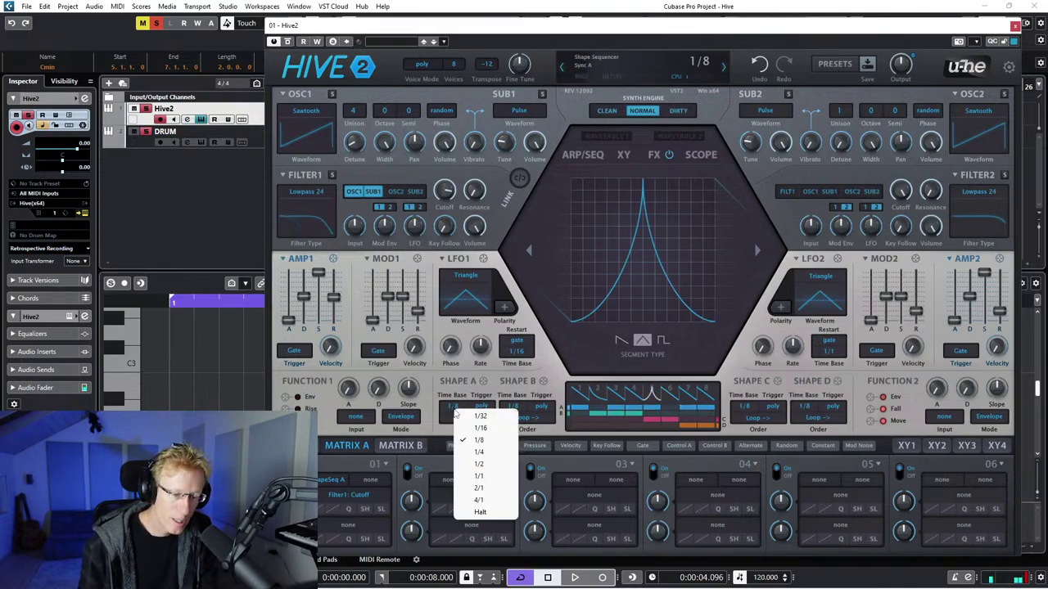
click(494, 429)
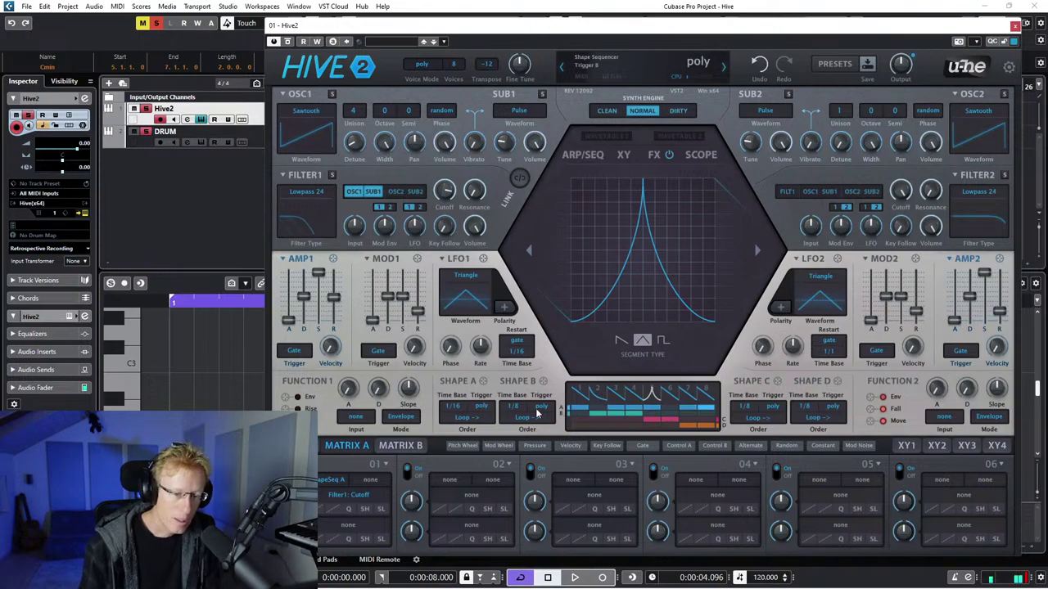
drag(537, 373, 471, 179)
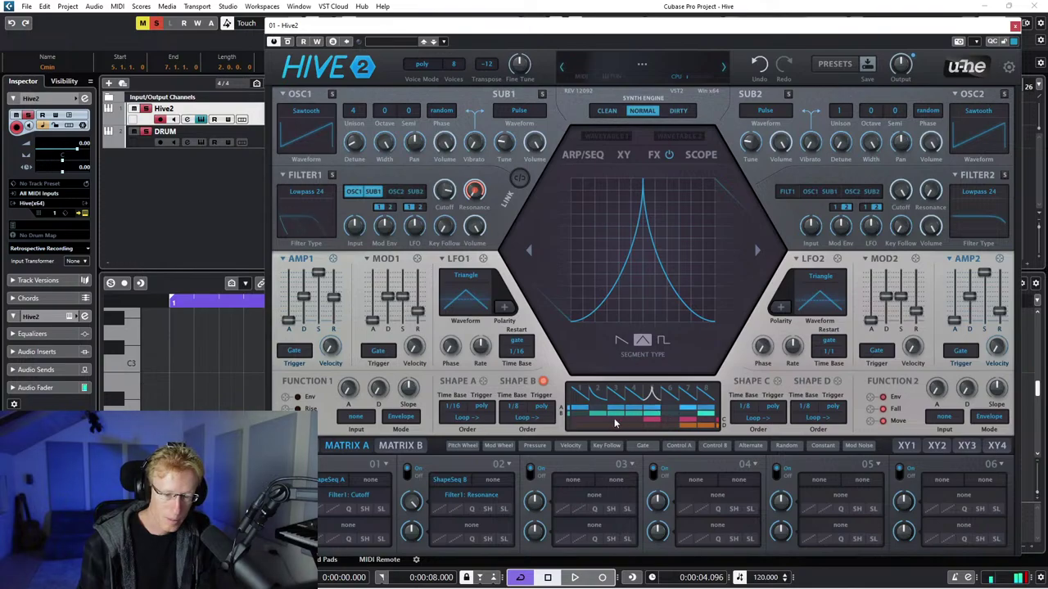
Set Shape B's time base to 1/4 and Shape A's time base to 1/8.
click(513, 407)
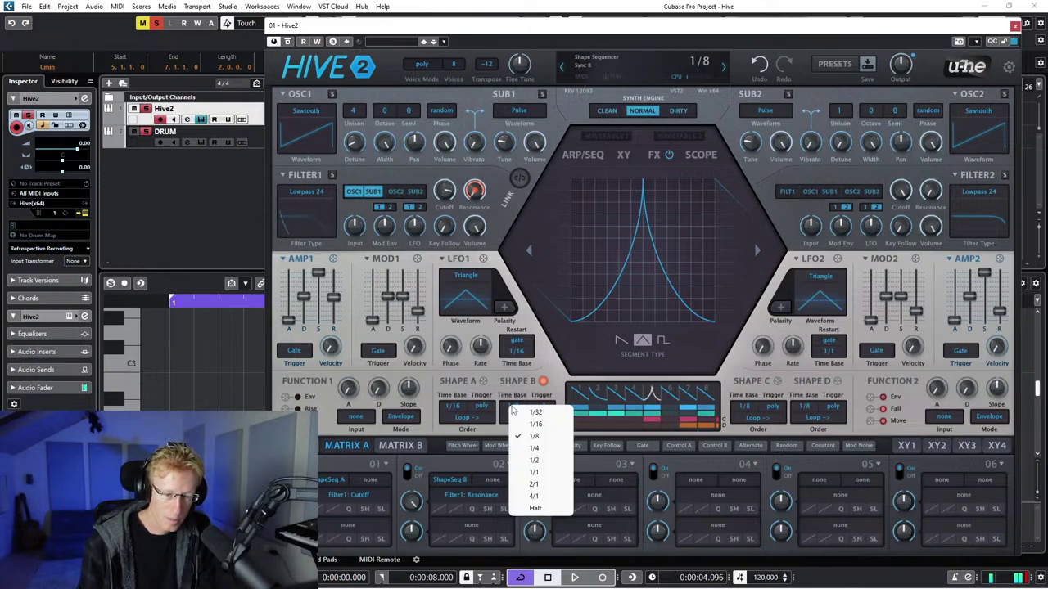
click(533, 447)
click(468, 407)
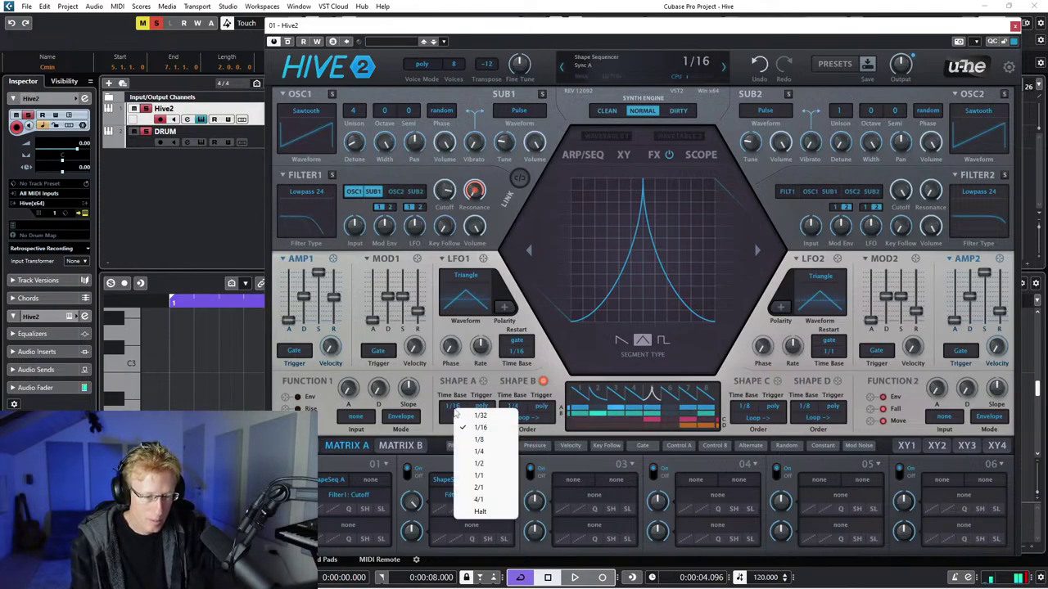
click(481, 440)
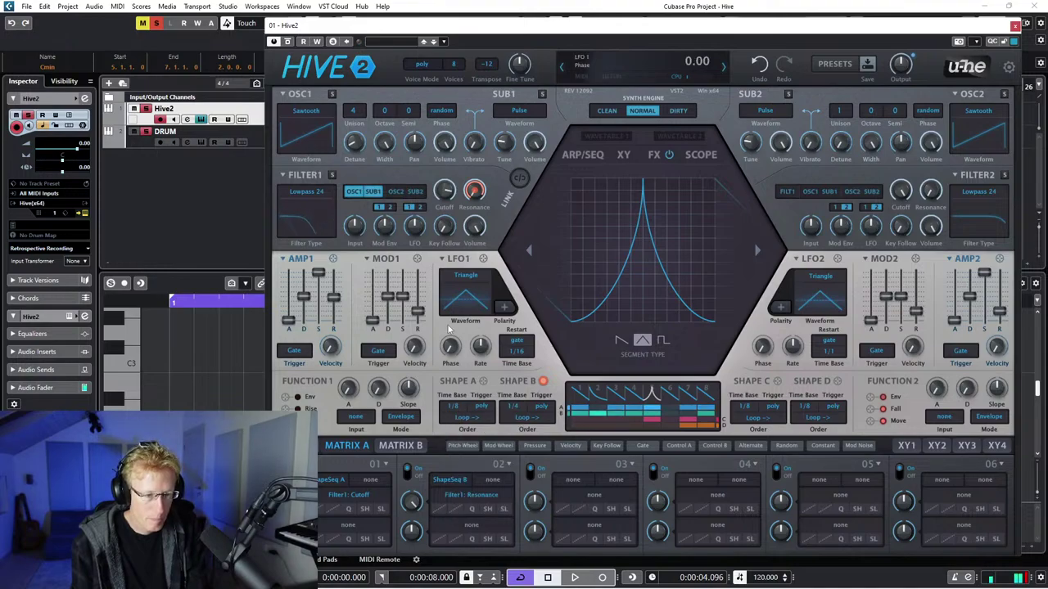
Bend shape segment 4 into a concave falling curve and give segment 7 a concave fall from a lower starting level.
click(630, 399)
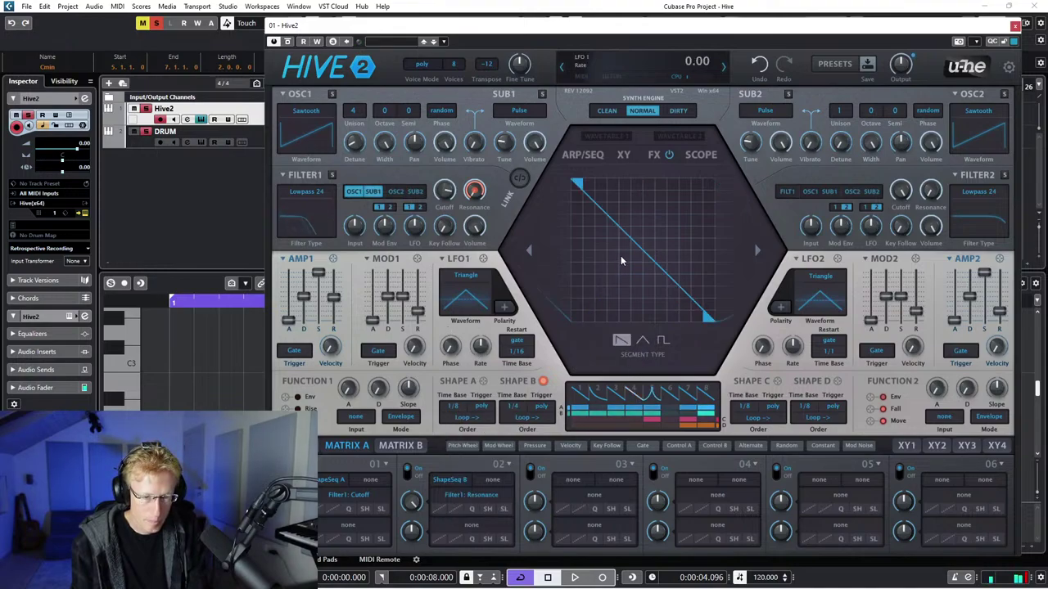
drag(620, 255, 599, 293)
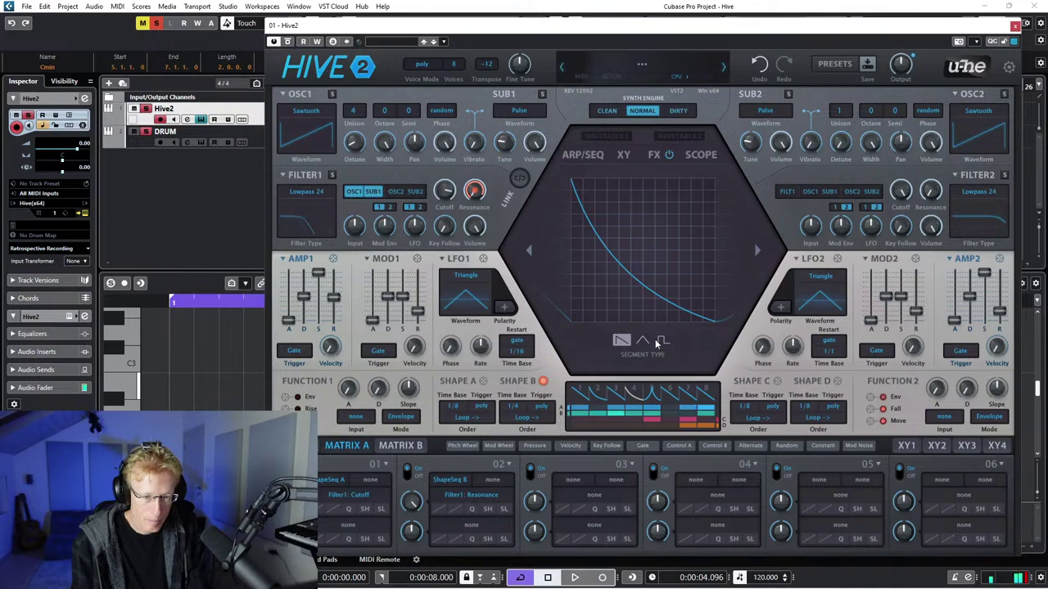
click(759, 250)
click(759, 250)
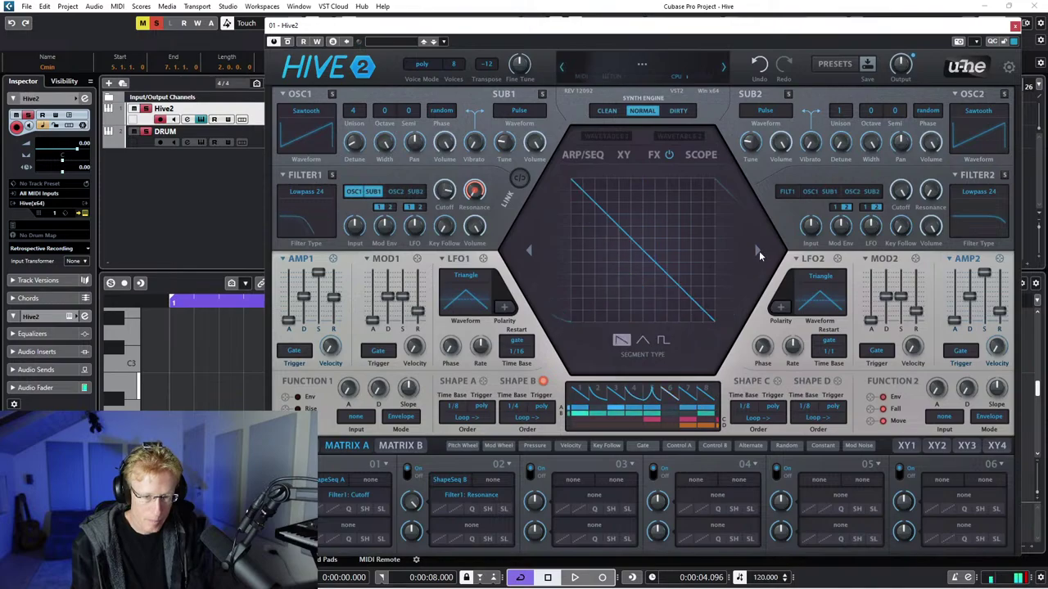
drag(643, 264, 588, 274)
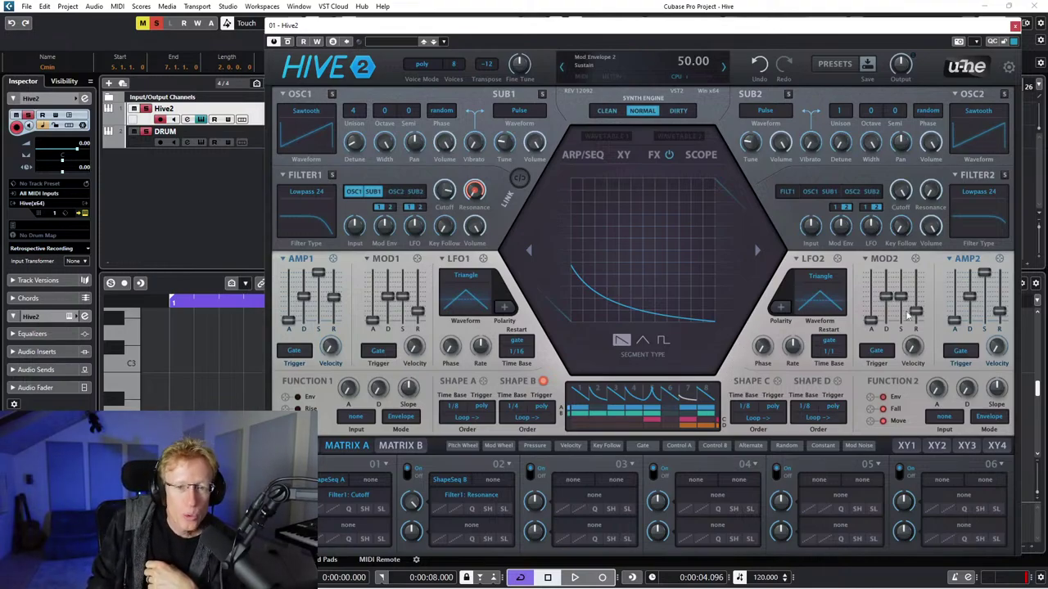
Clear the ShapeSeq A and ShapeSeq B sources from modulation matrix slots 01 and 02.
mouse_move(988, 262)
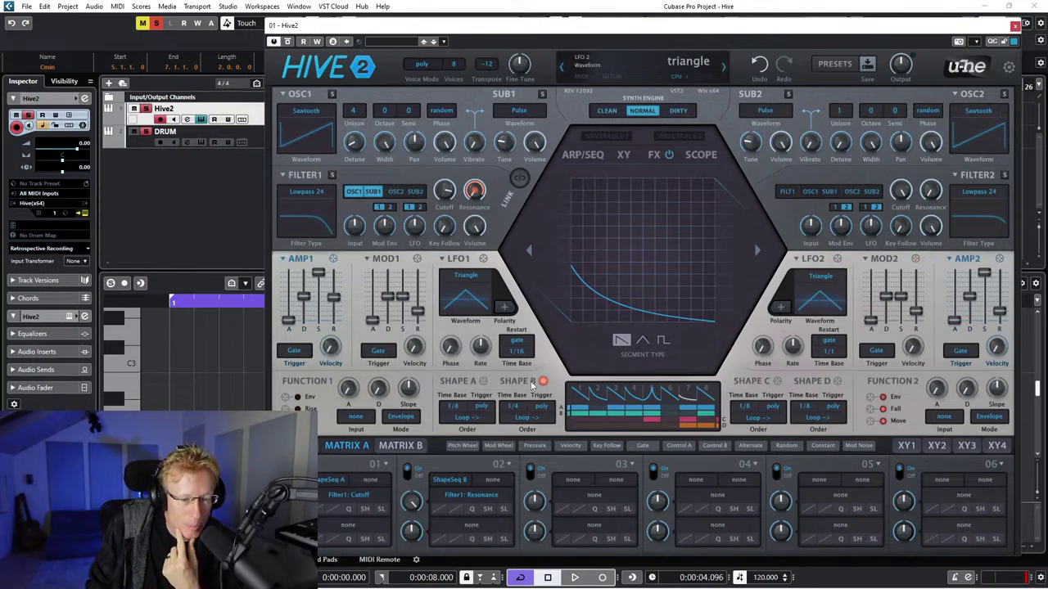
click(332, 480)
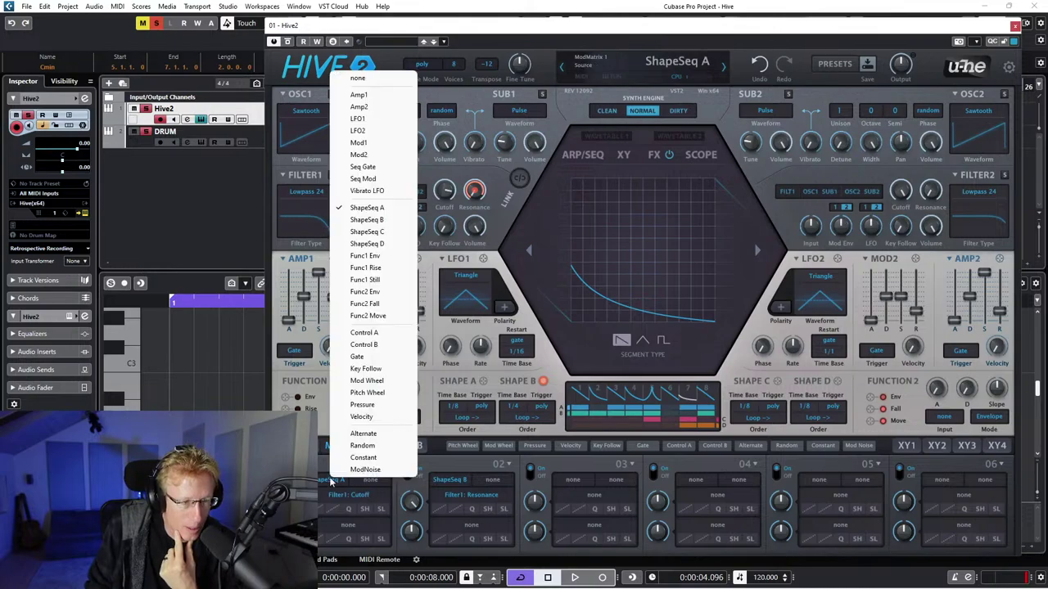
click(358, 78)
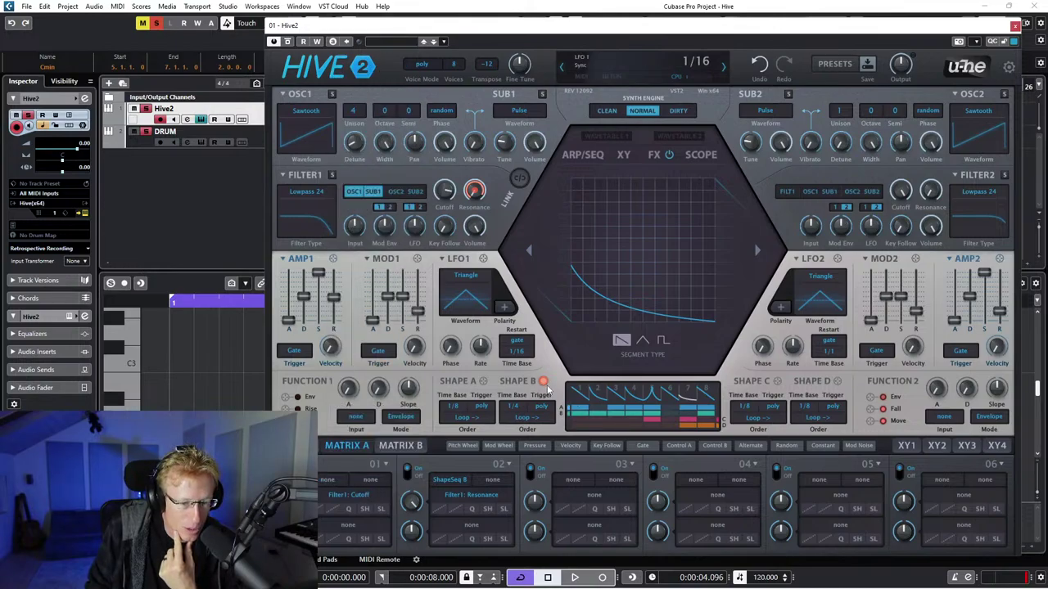
click(450, 480)
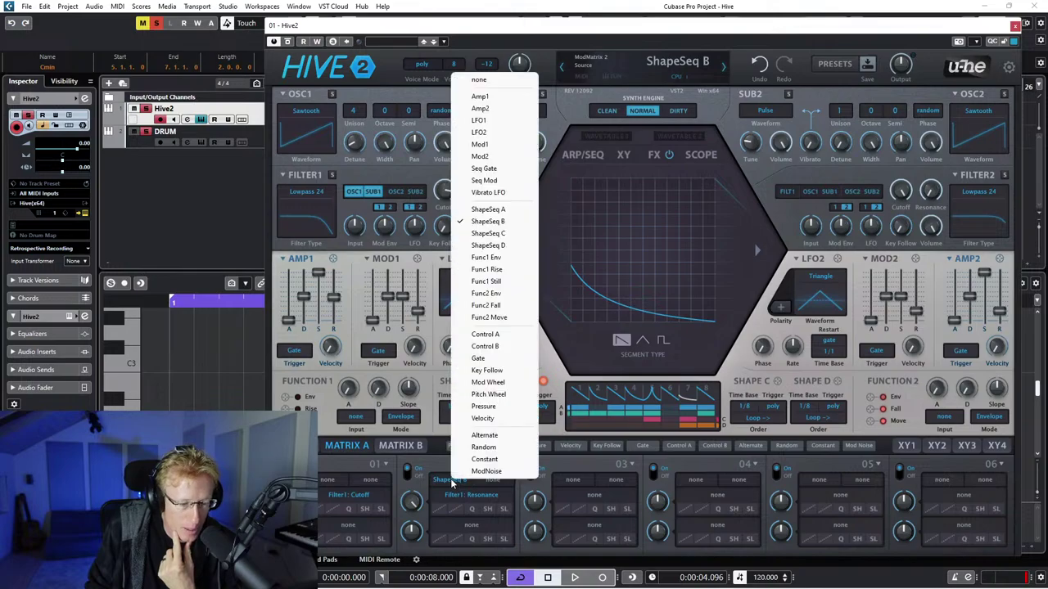
click(506, 80)
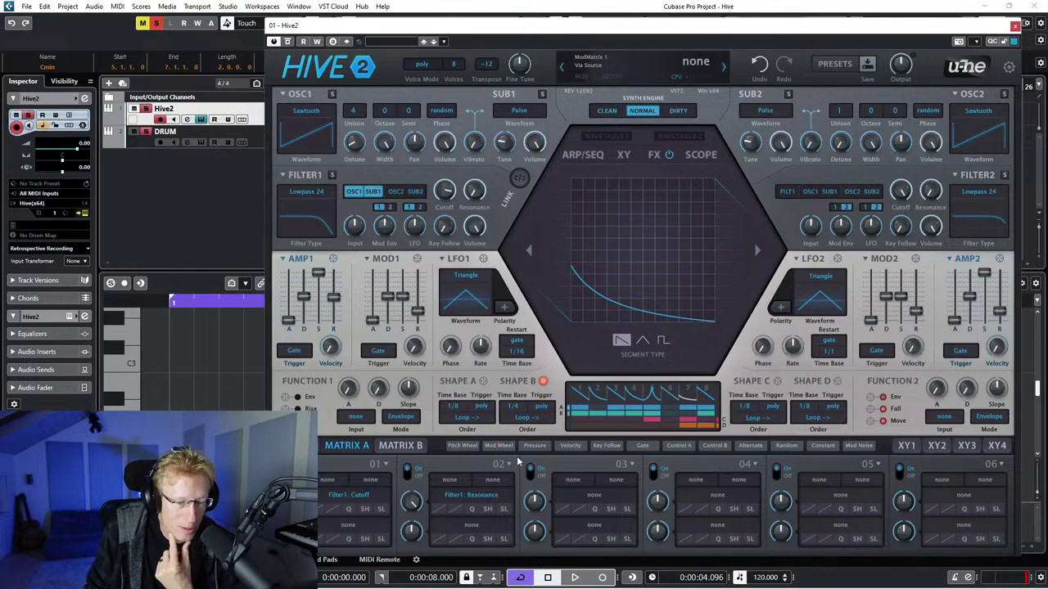
Assign the Mod Wheel to Filter 1's cutoff and change OSC1's waveform to Square.
drag(508, 450, 492, 422)
drag(508, 460, 439, 213)
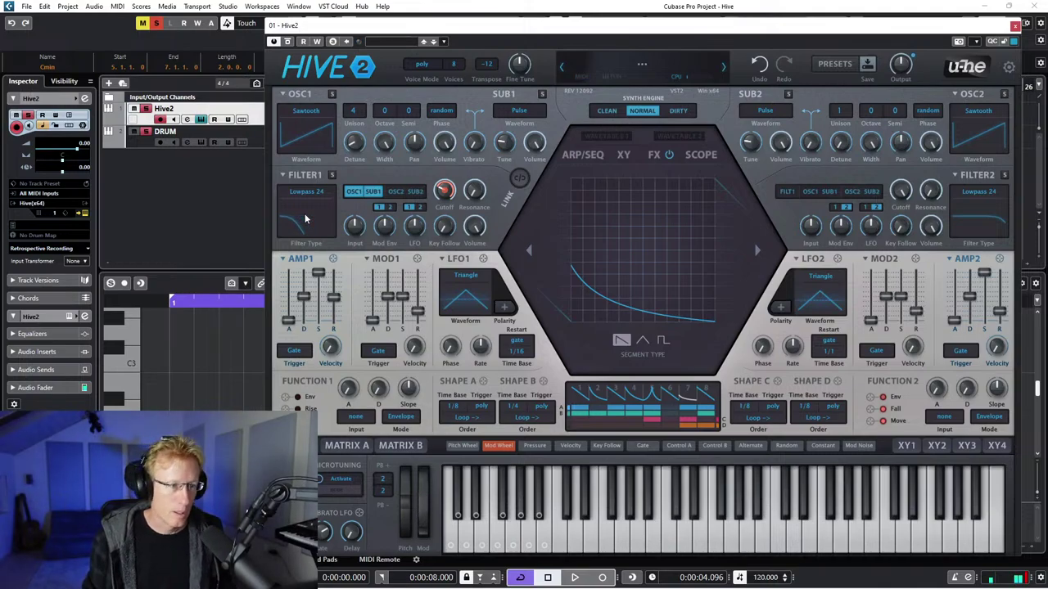
click(305, 111)
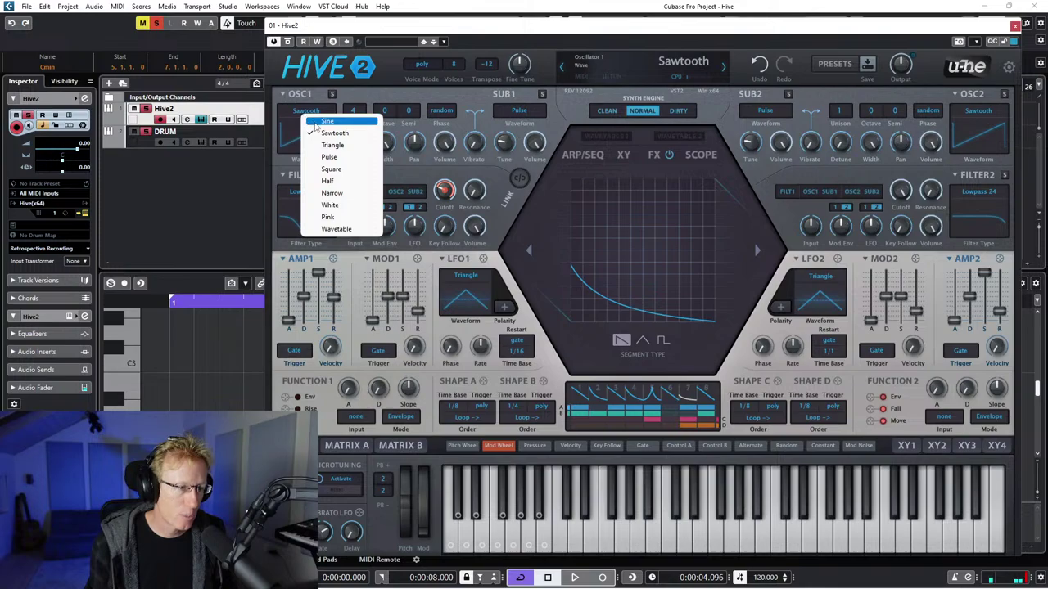
click(345, 168)
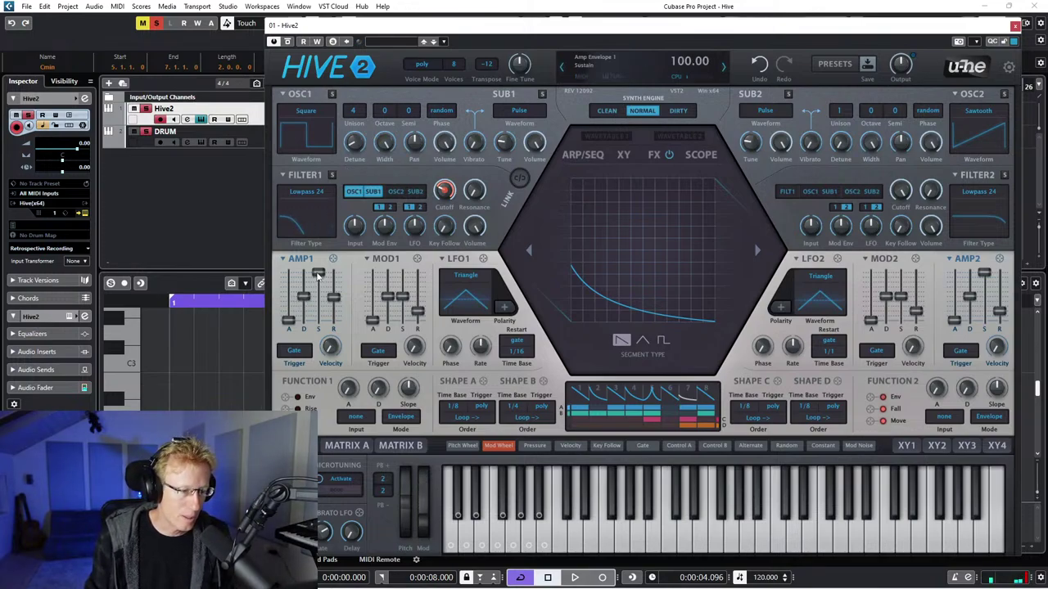
Drop AMP1's sustain to minimum, adjust its decay to a plucky length, and set the voice transpose to 0.
drag(318, 275, 304, 304)
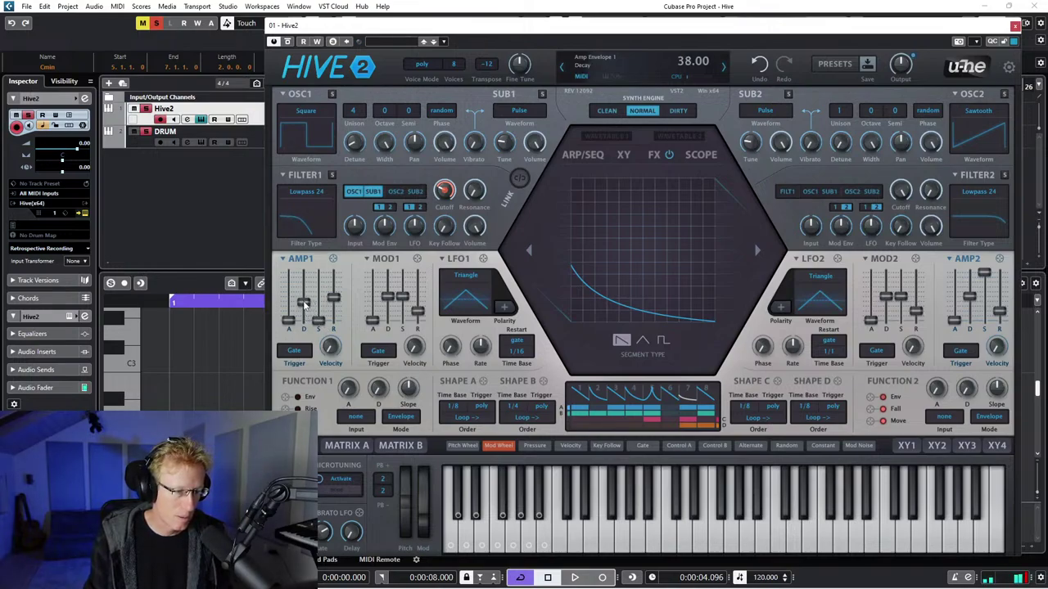
click(486, 64)
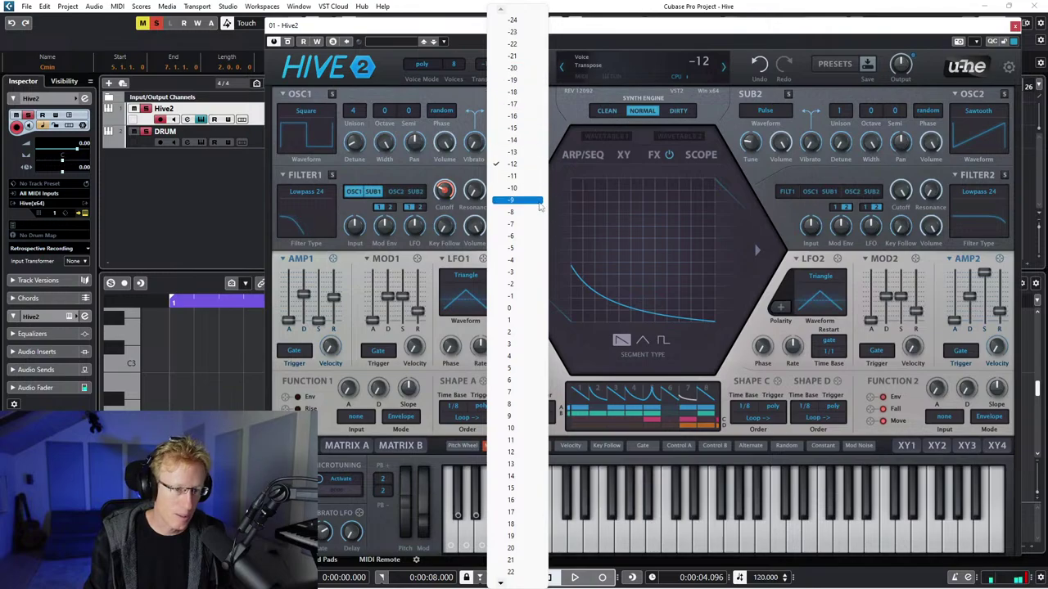
click(521, 308)
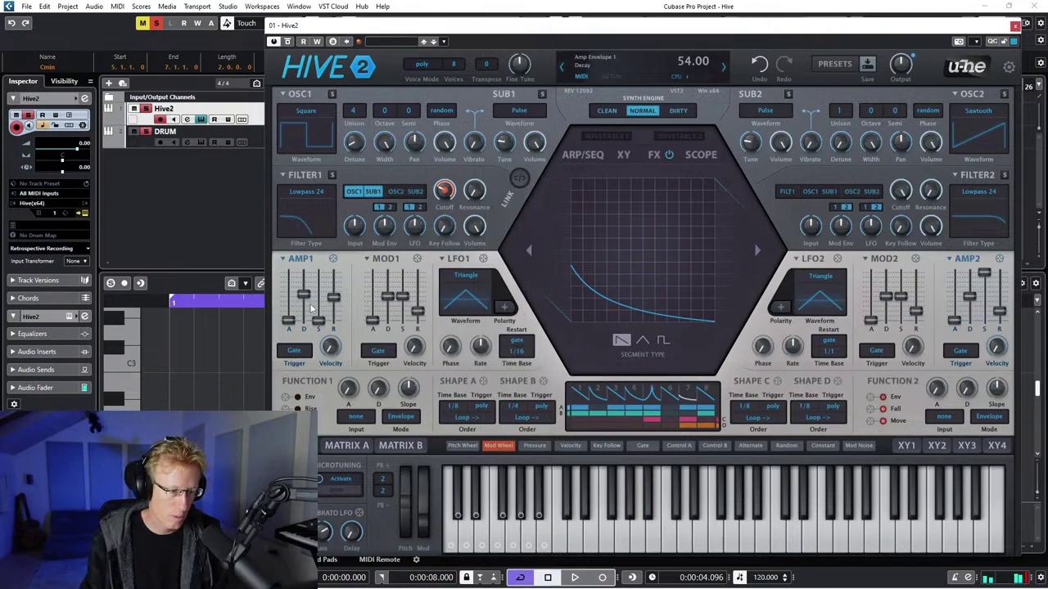
scroll(309, 307, down, 9)
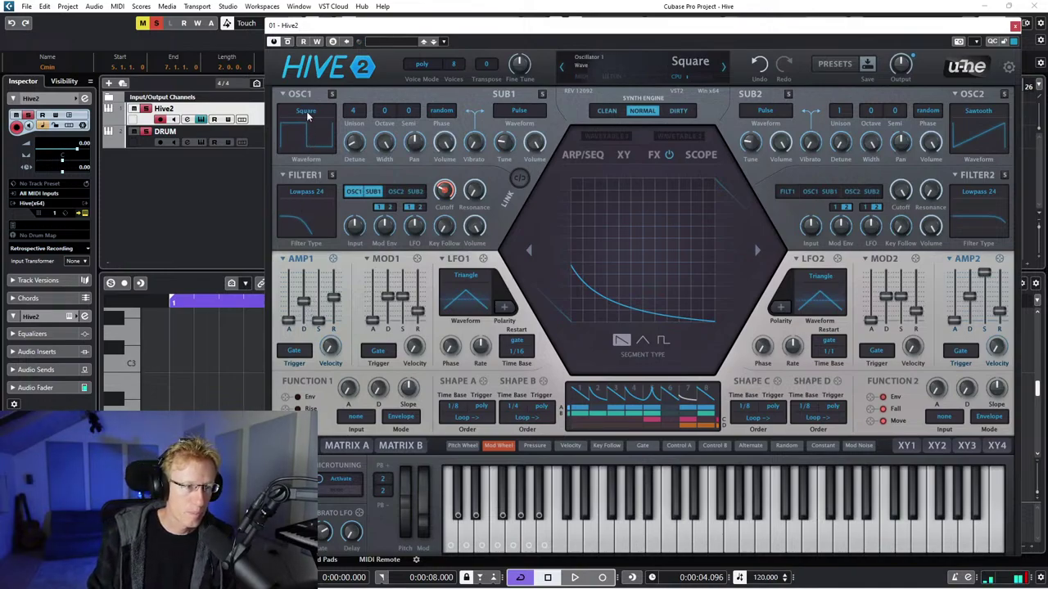
Change OSC1's waveform to Sine and adjust Filter 1's resonance to a moderately high level.
click(312, 138)
click(316, 134)
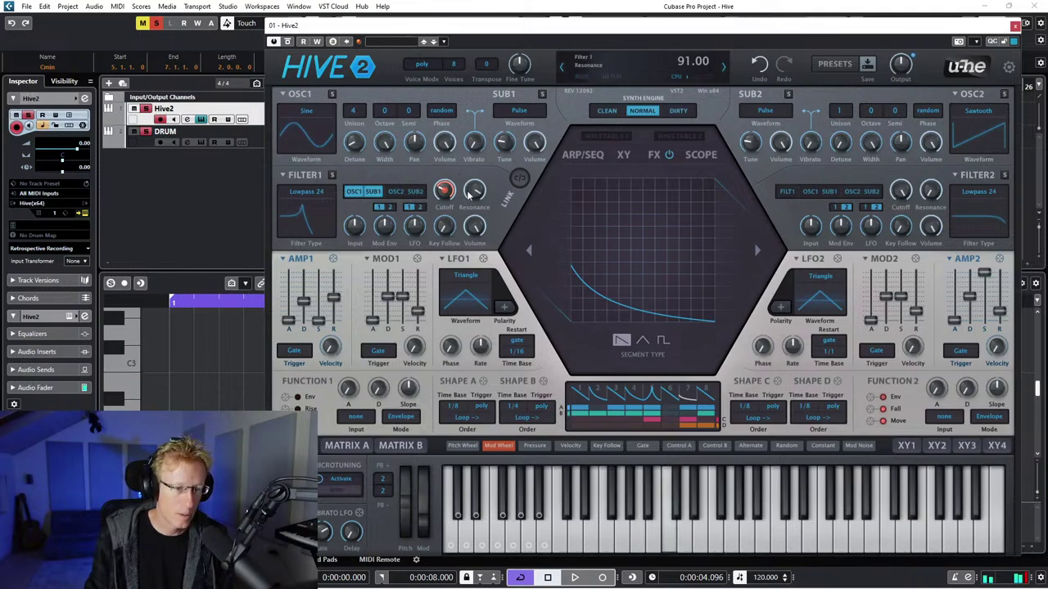
drag(469, 193, 476, 217)
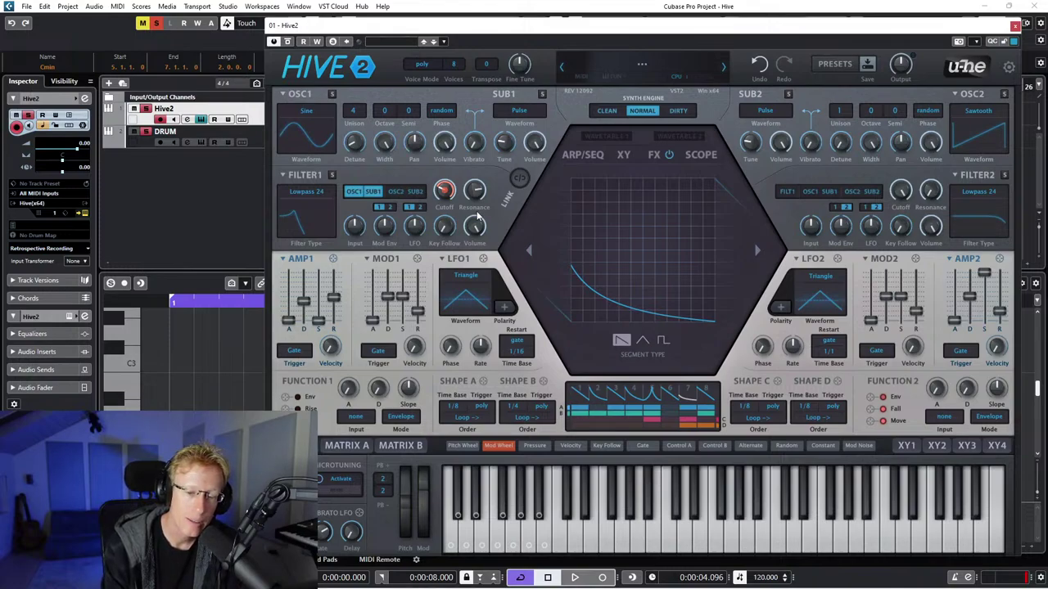
Switch to Discord, show the general channel of the UDi Audio server, and minimize Discord.
mouse_move(512, 576)
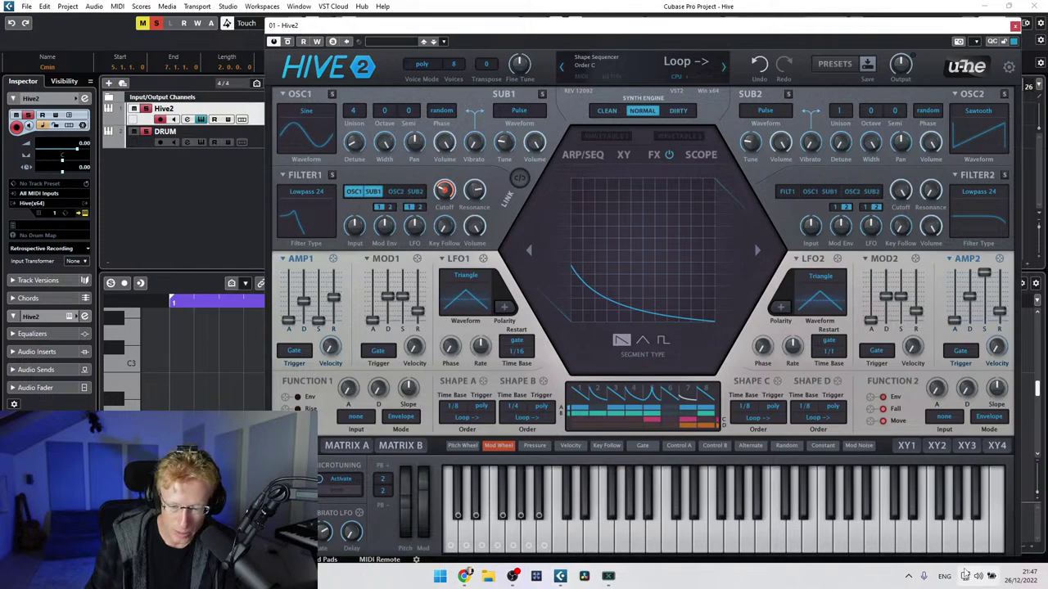
click(908, 577)
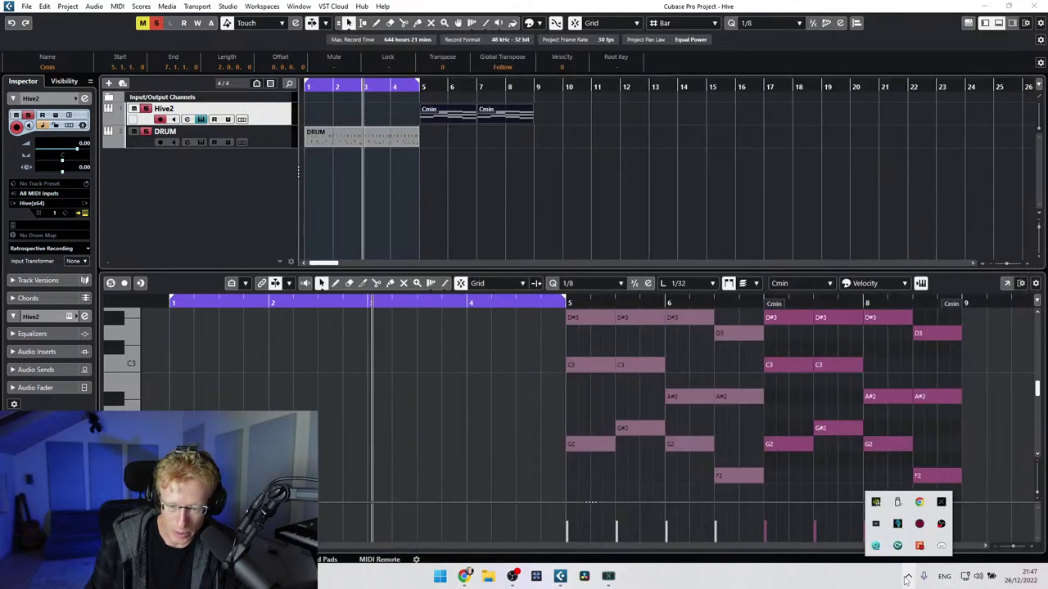
click(940, 546)
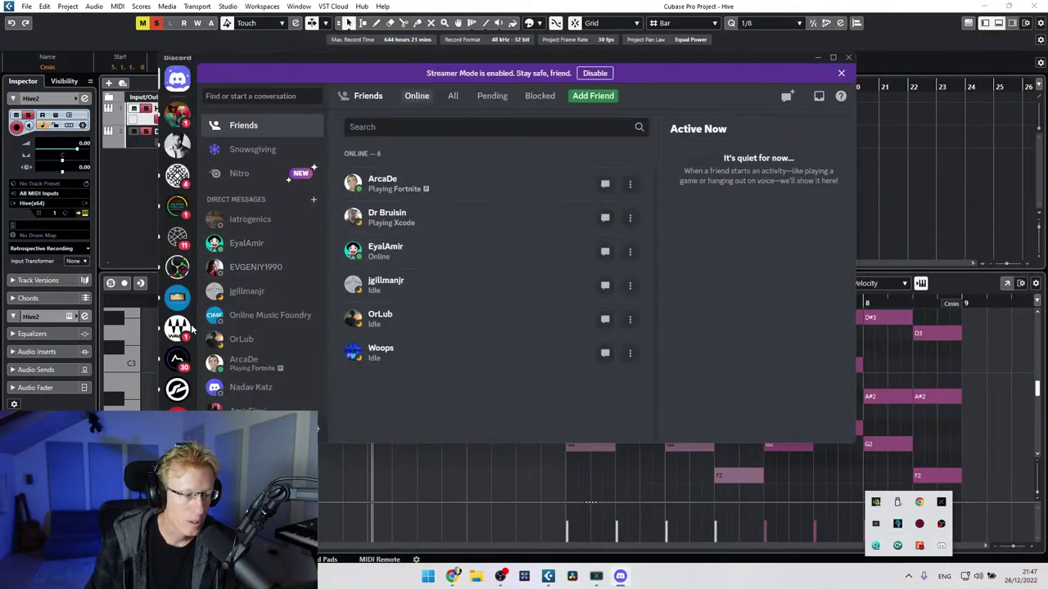
scroll(177, 380, down, 5)
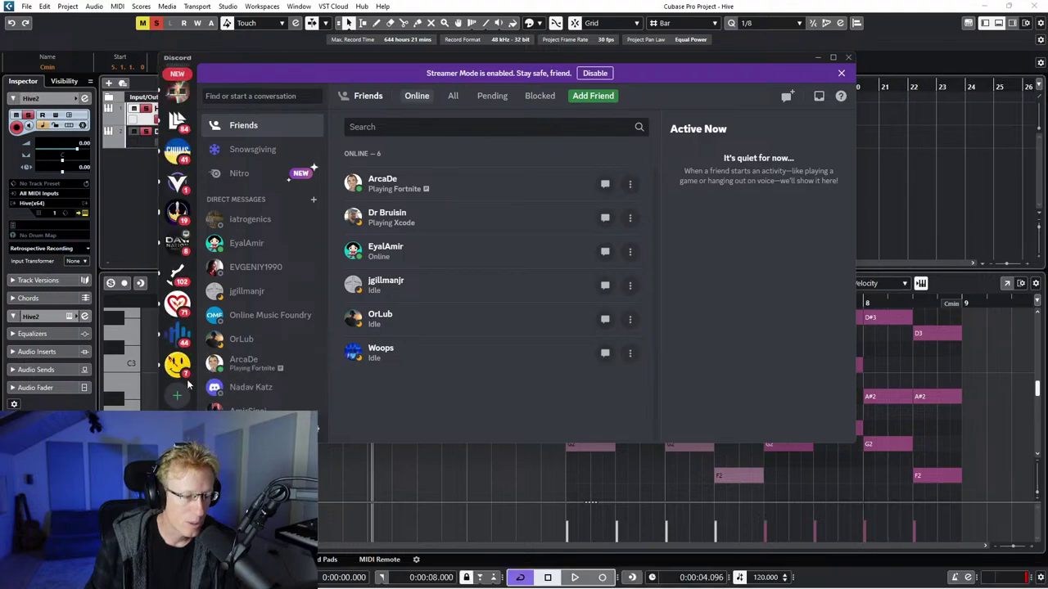
scroll(185, 381, up, 8)
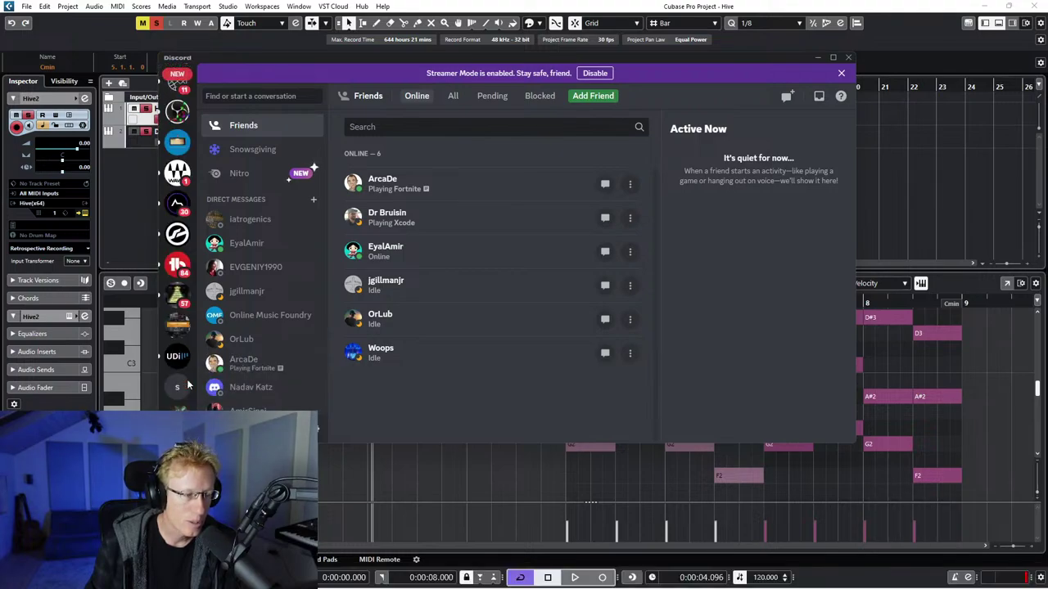
click(177, 301)
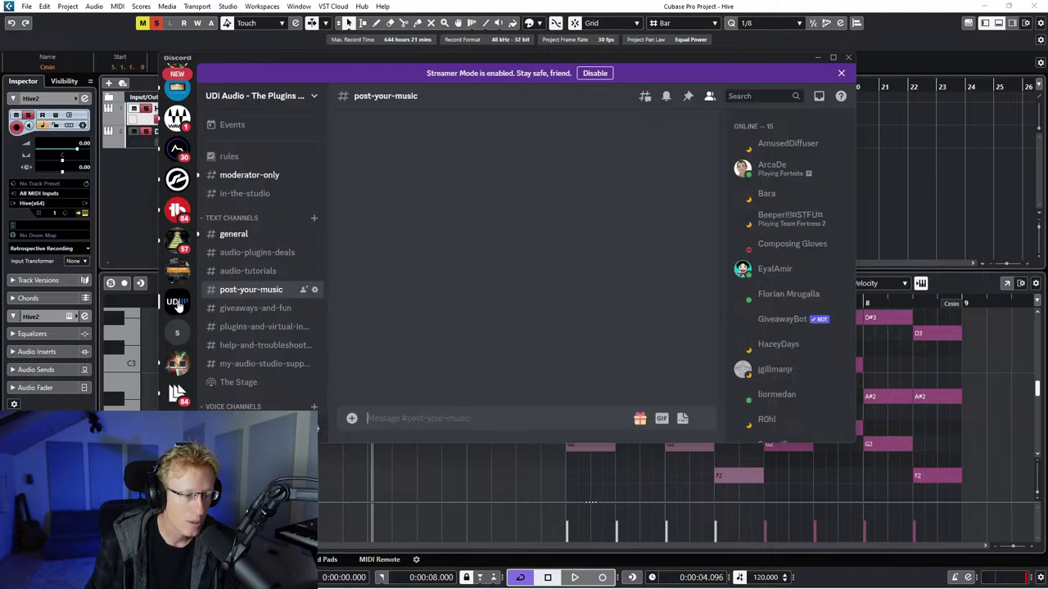
click(246, 237)
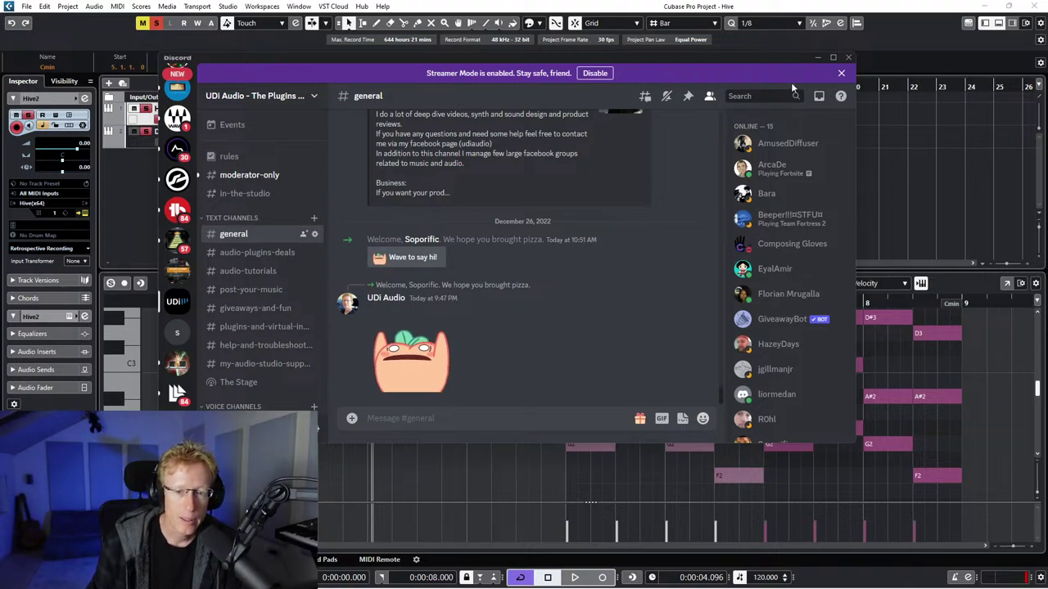
click(817, 57)
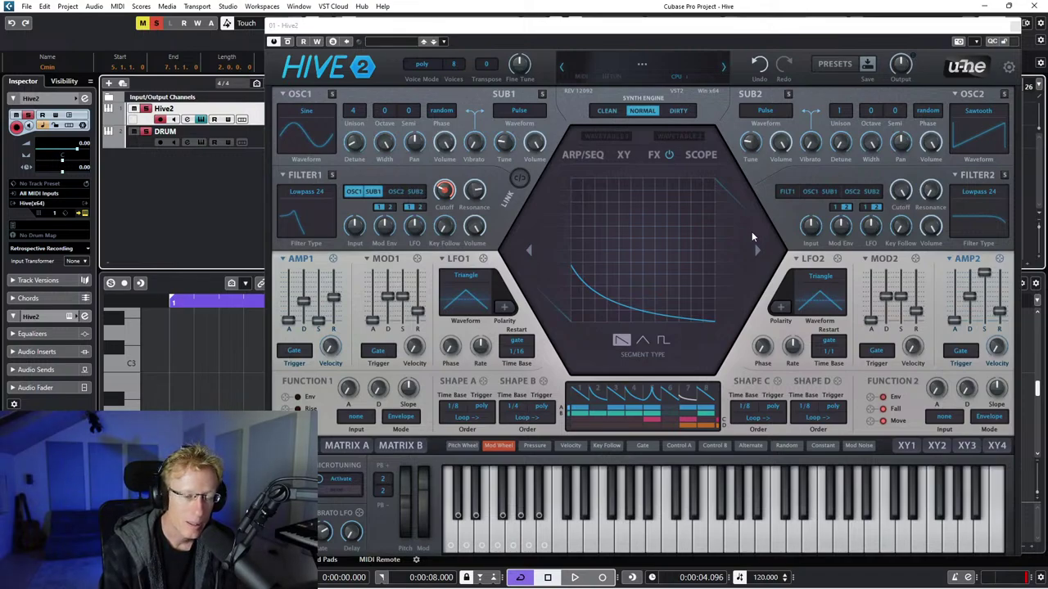
Close the Hive2 editor, add an instrument track with Komplete Kontrol, and make it the only soloed track.
click(1016, 26)
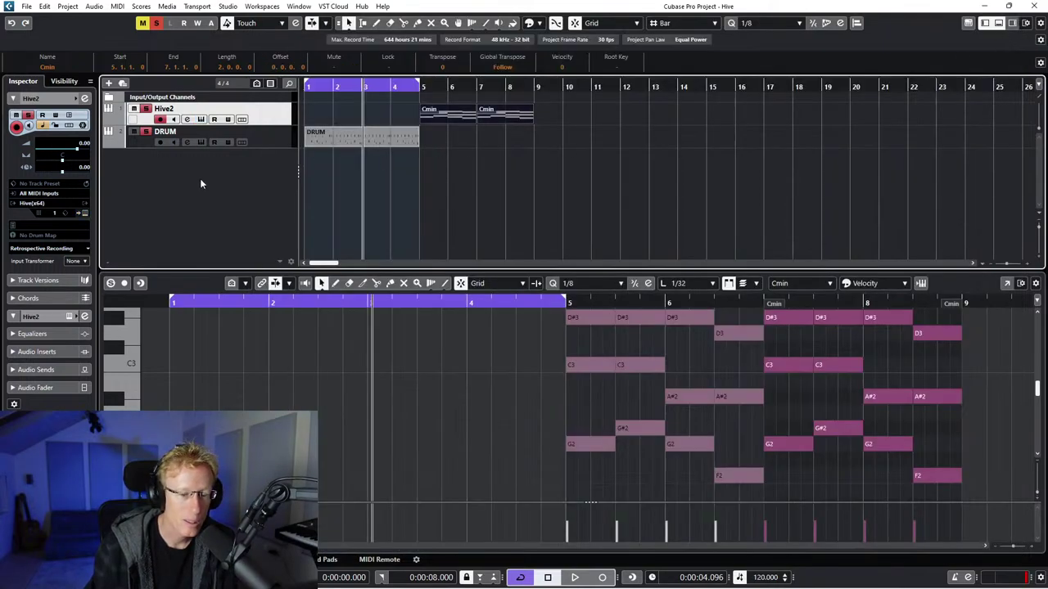
right_click(199, 183)
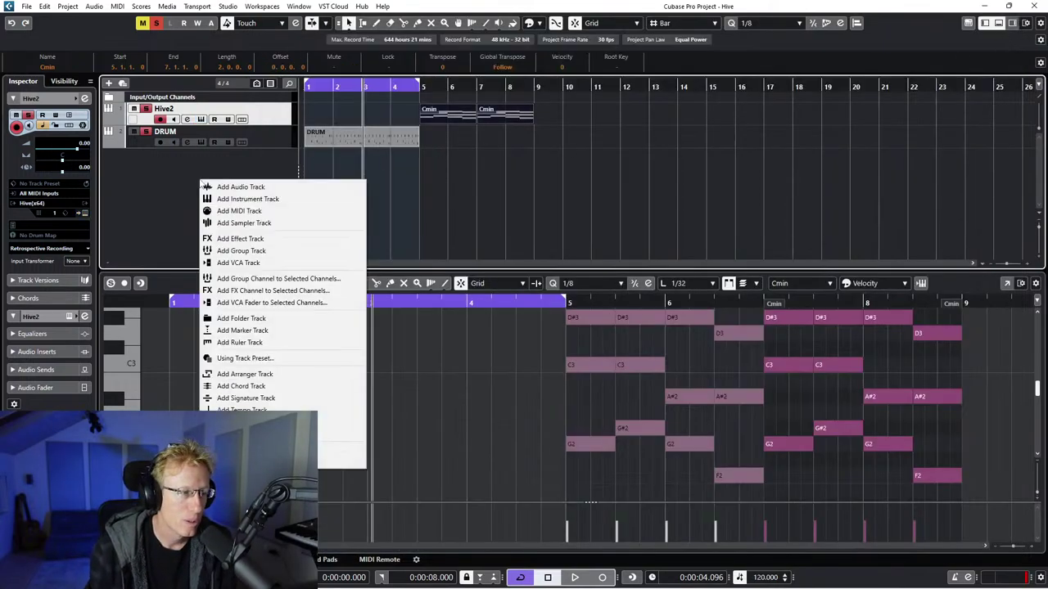
click(211, 197)
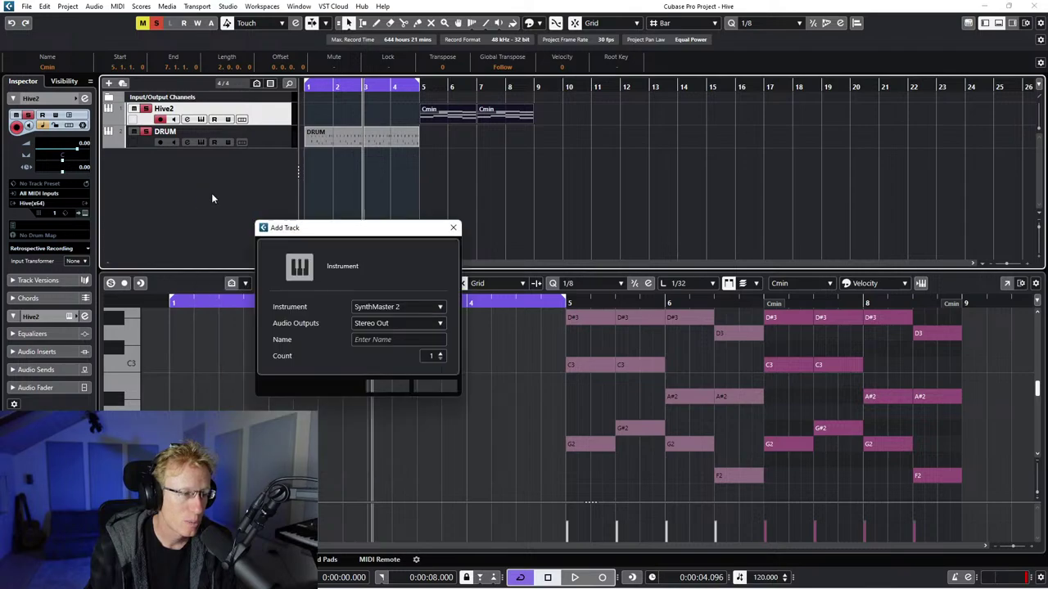
click(364, 306)
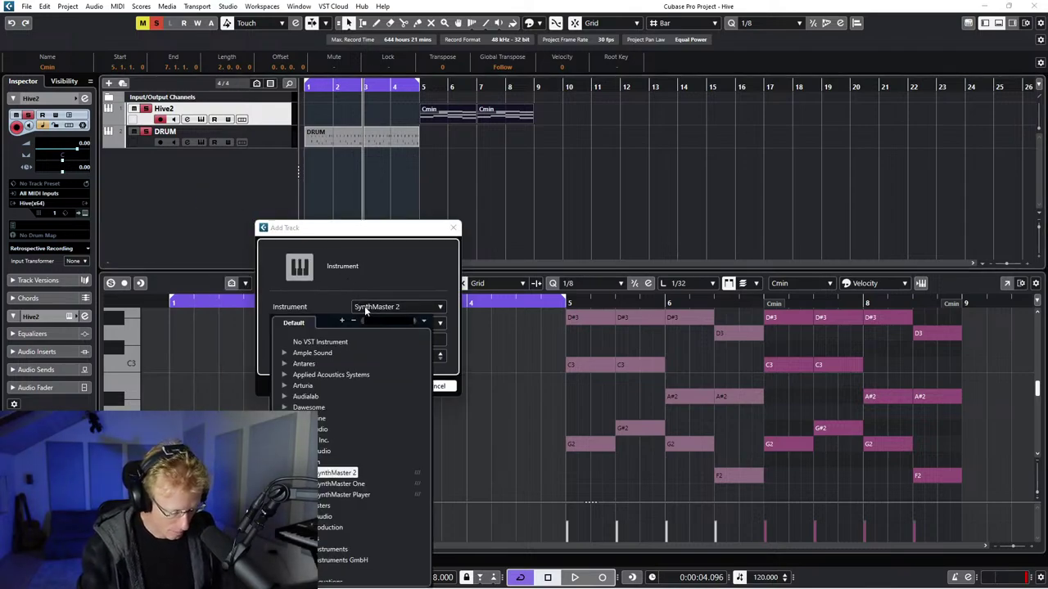
text(ko)
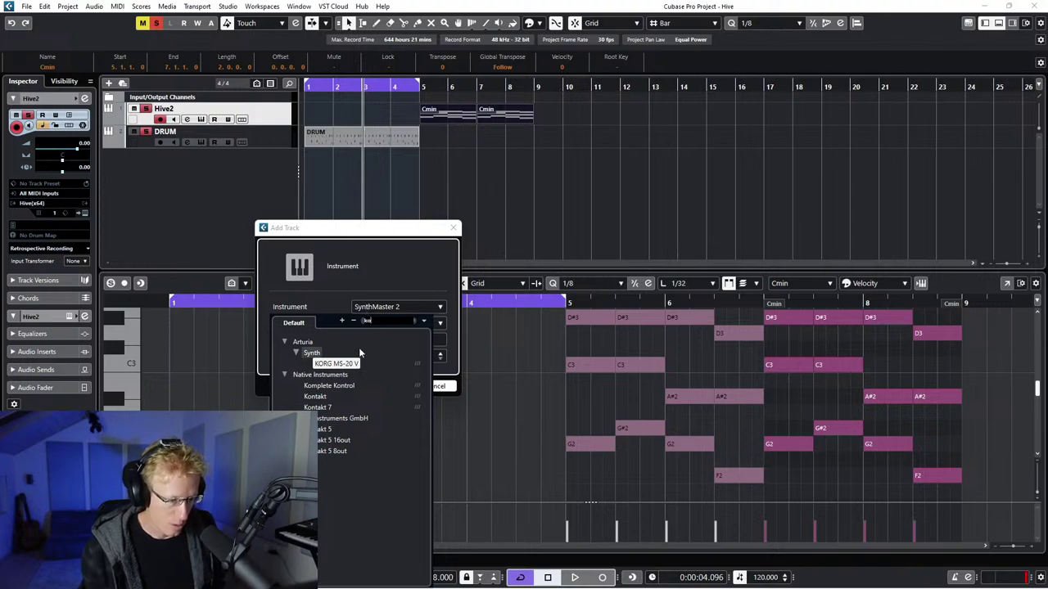
click(352, 386)
click(387, 385)
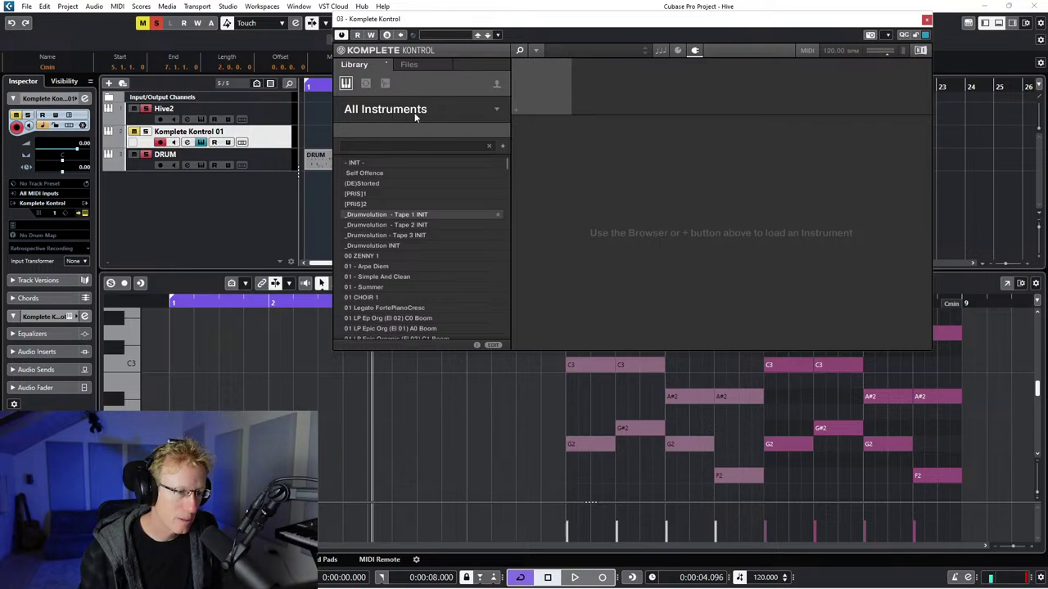
click(156, 23)
click(145, 132)
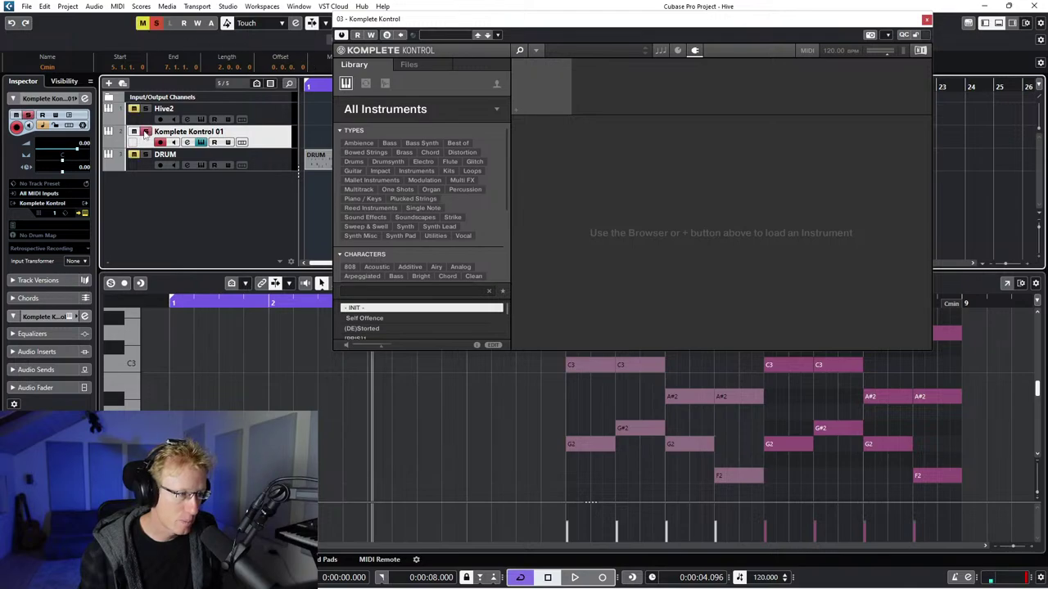
Choose u-he's Hive from the vendor-sorted instruments in the Komplete Kontrol library.
click(419, 109)
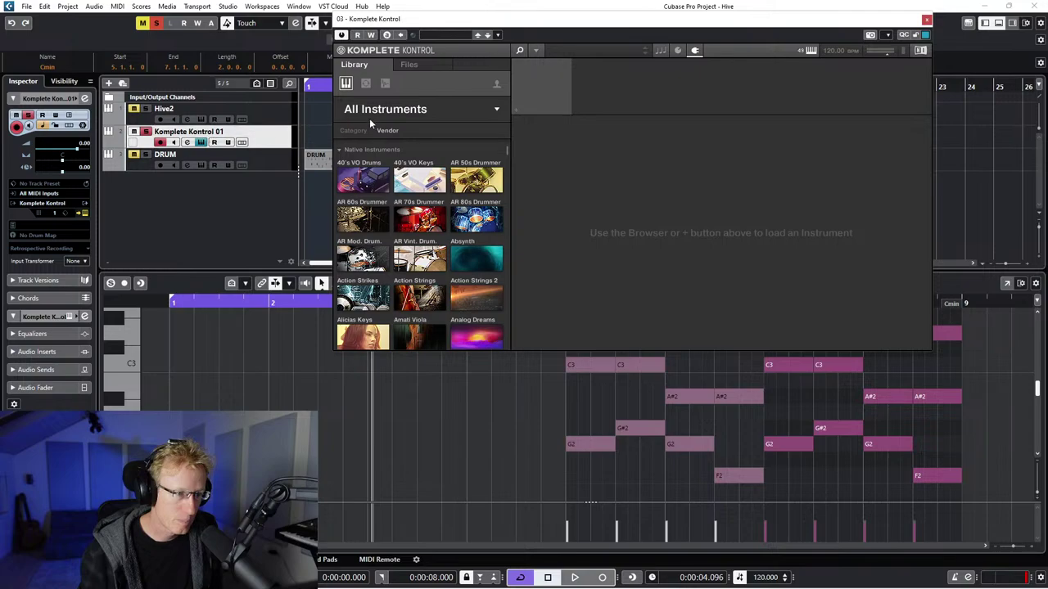
scroll(424, 235, down, 5)
scroll(425, 235, down, 8)
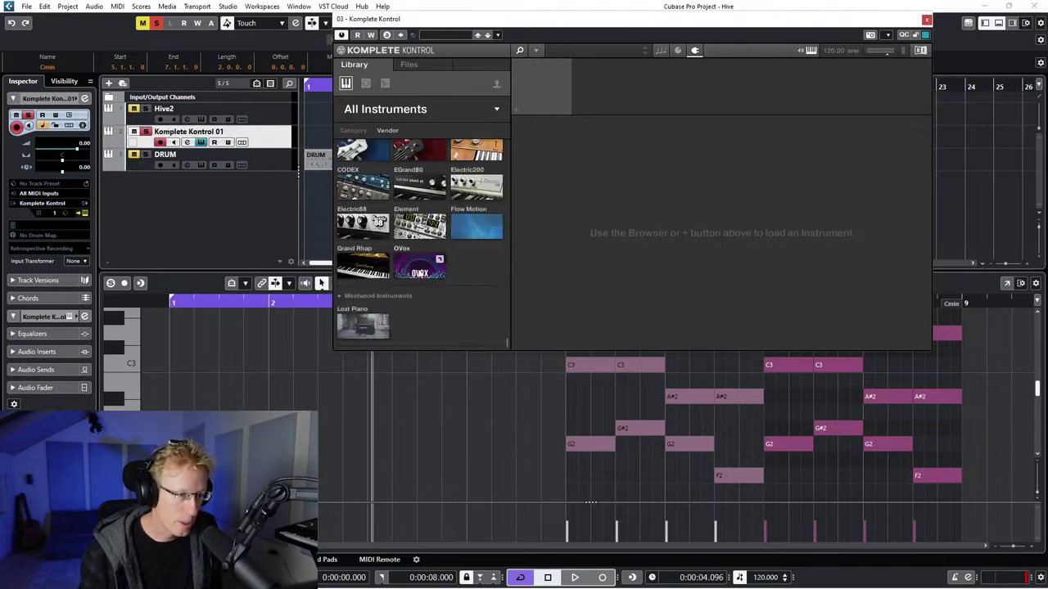
scroll(417, 273, up, 6)
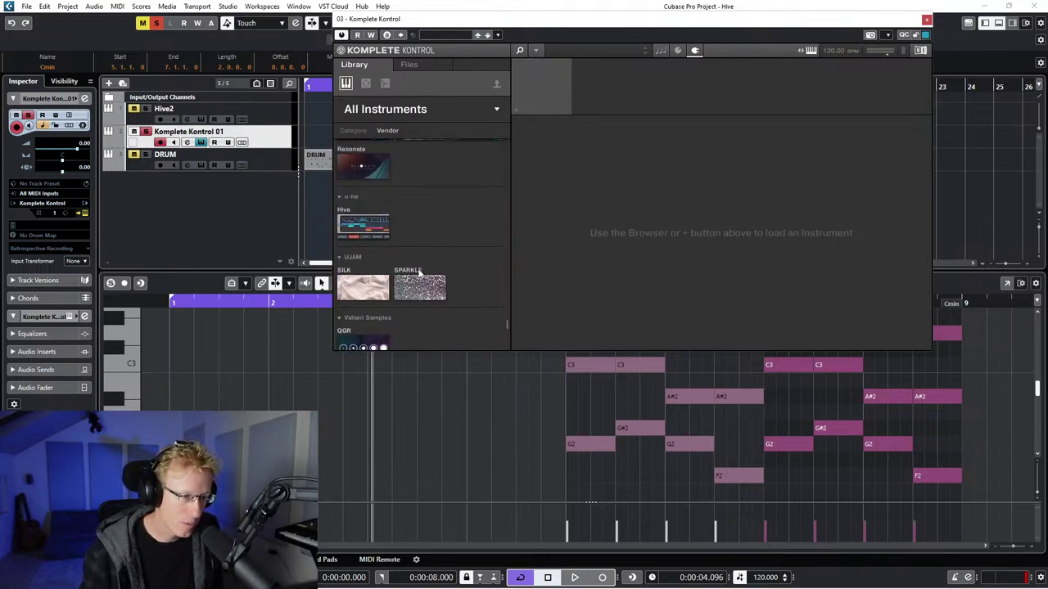
click(376, 249)
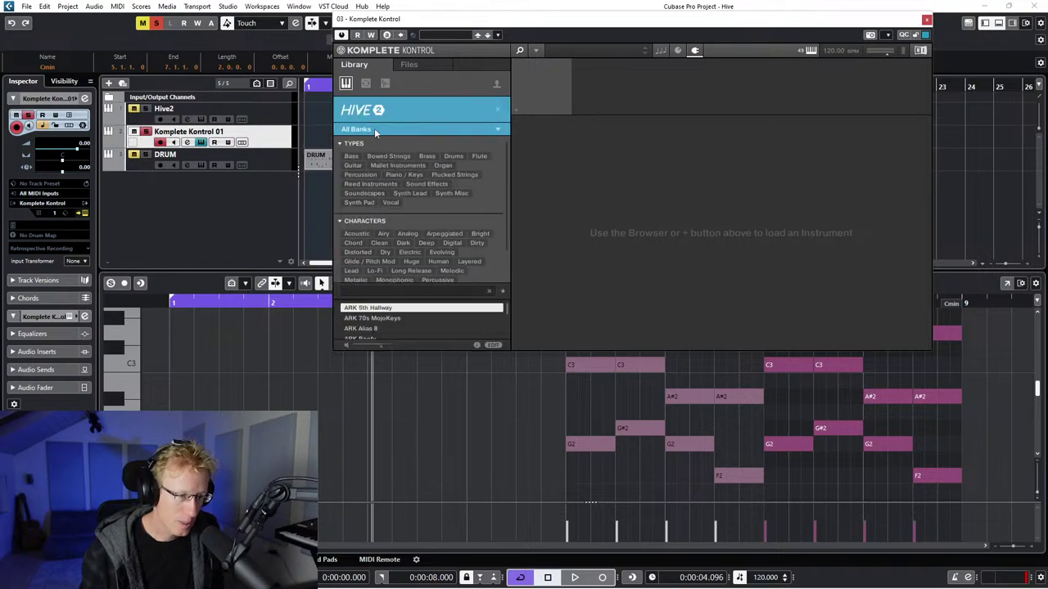
drag(432, 20, 422, 17)
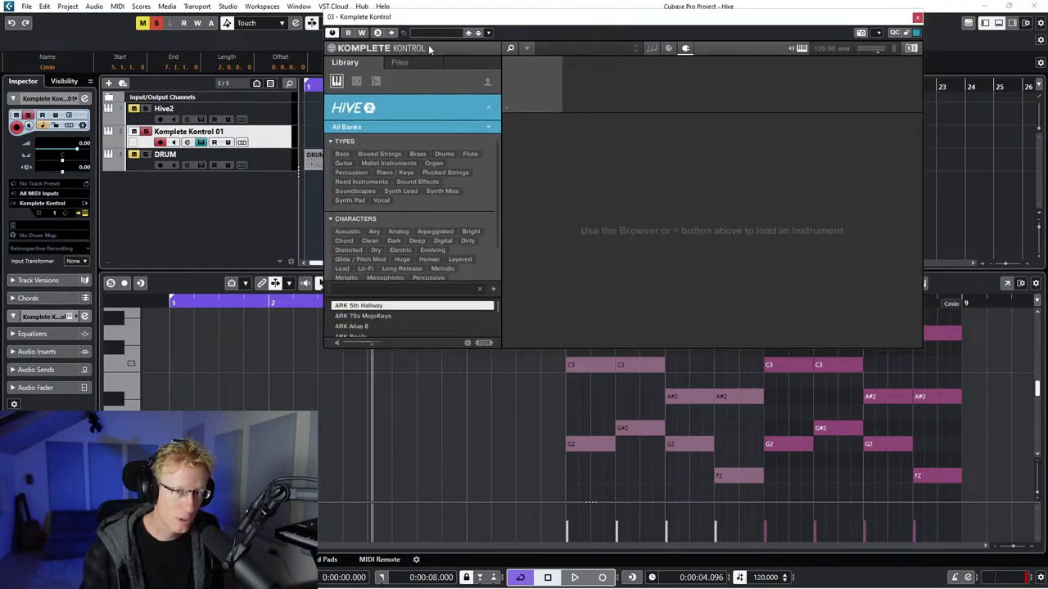
Limit the Hive presets to the Hive Factory 1.0 bank and reset the bank filter to all banks.
click(360, 128)
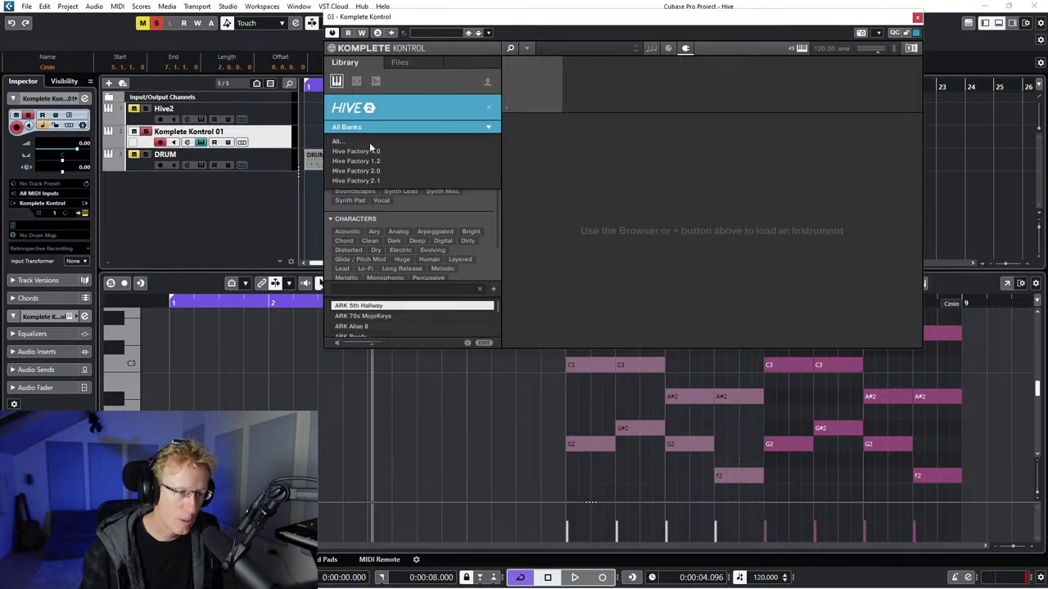
click(372, 151)
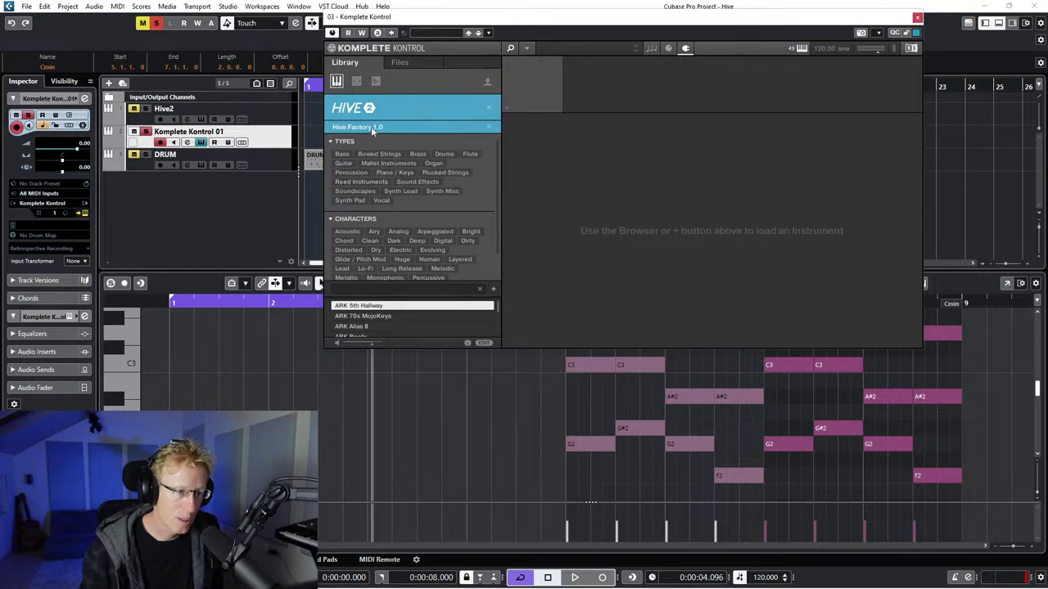
click(371, 127)
click(367, 141)
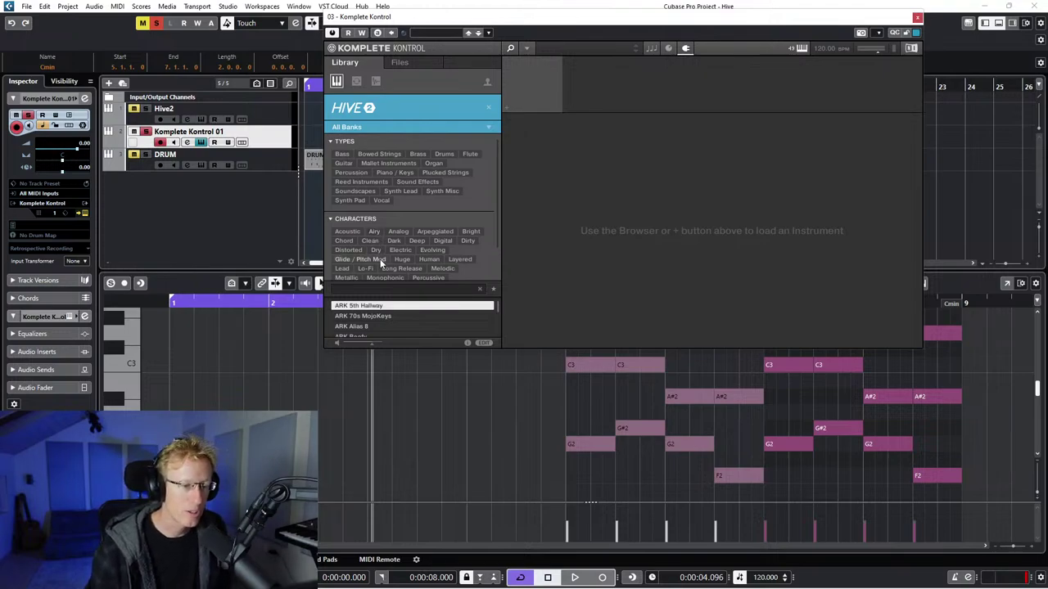
Load the ARK Alias 8 preset and step through the presets below it, ending on ARK Buried Crystal.
scroll(376, 263, down, 2)
click(366, 327)
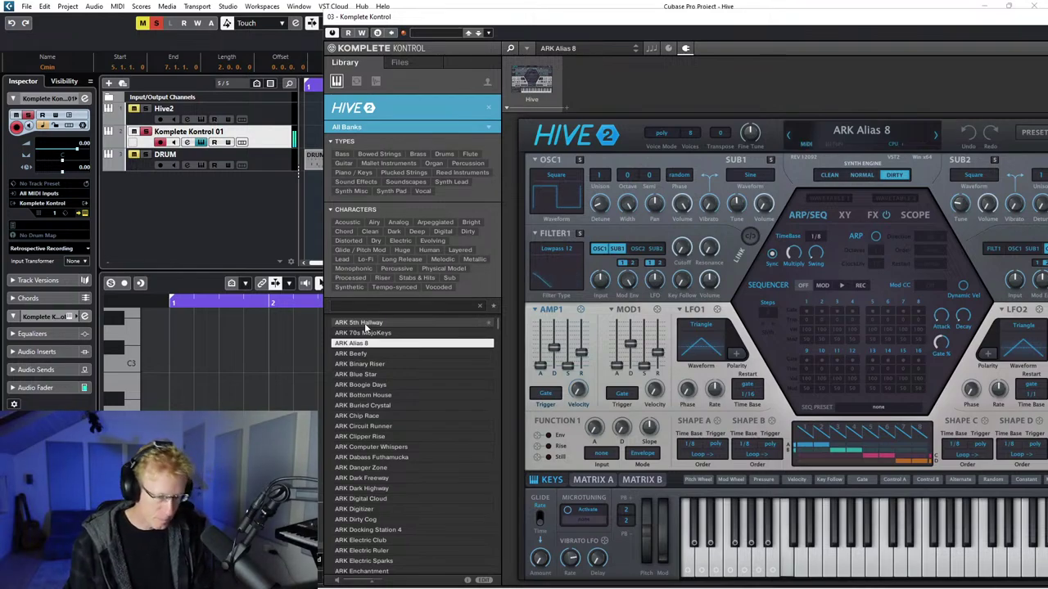
key(Down)
key(Down)
key(Down)
key(Down)
key(Down)
key(Down)
key(Down)
key(Down)
key(Down)
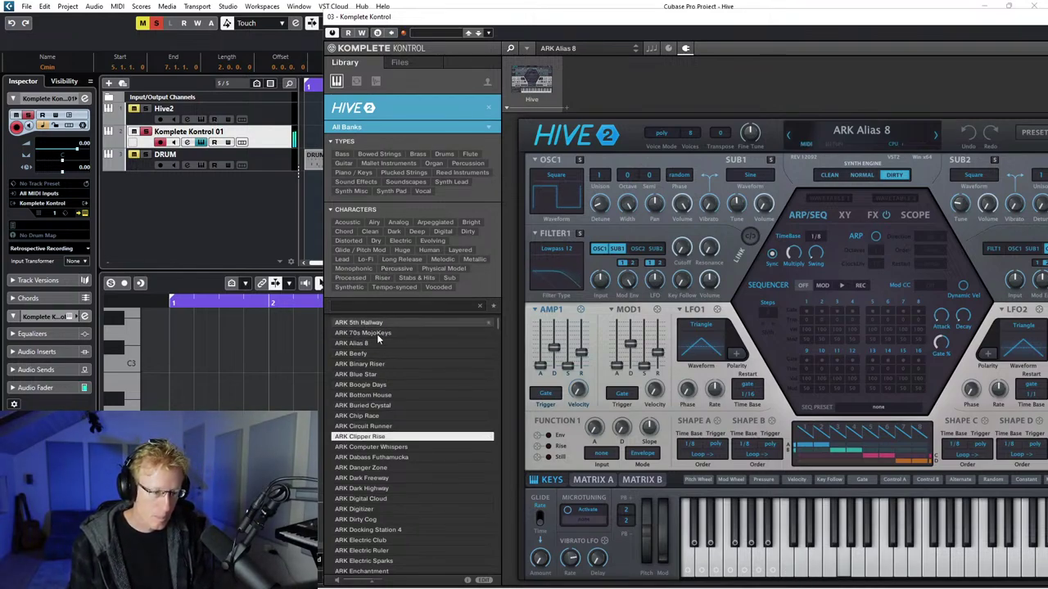
key(Up)
key(Up)
key(Up)
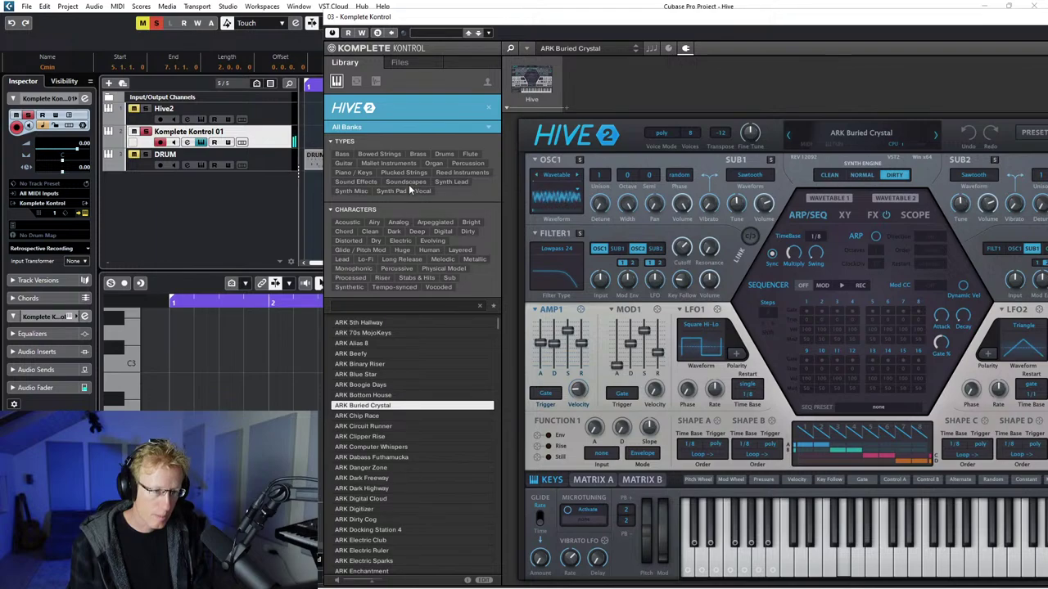
Filter the Hive presets by the Long Release character and load ARK Dark Freeway.
click(403, 259)
key(Down)
key(Down)
key(Down)
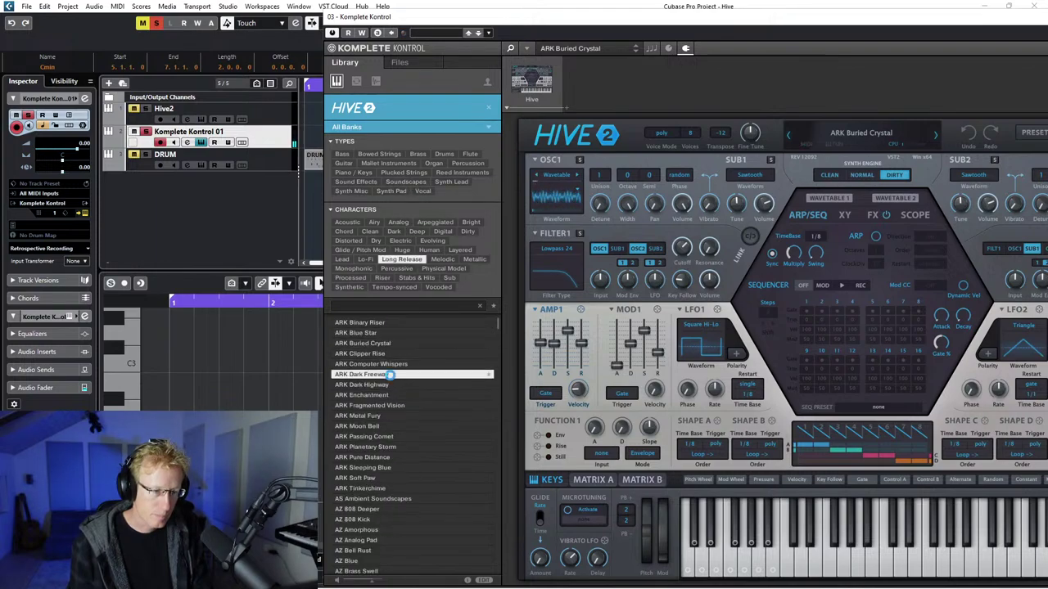
Filter by the Melodic character, try ARK Red Stab, ARK Ticking Along and AZ 2015, load AZ Connected, and hide the plug-in chain.
click(443, 260)
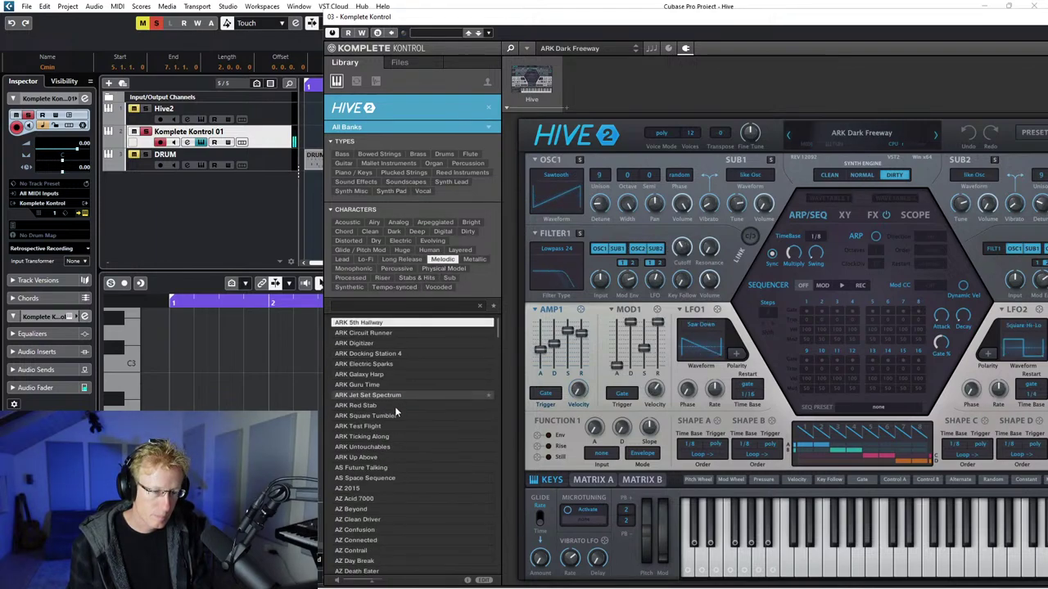
click(369, 407)
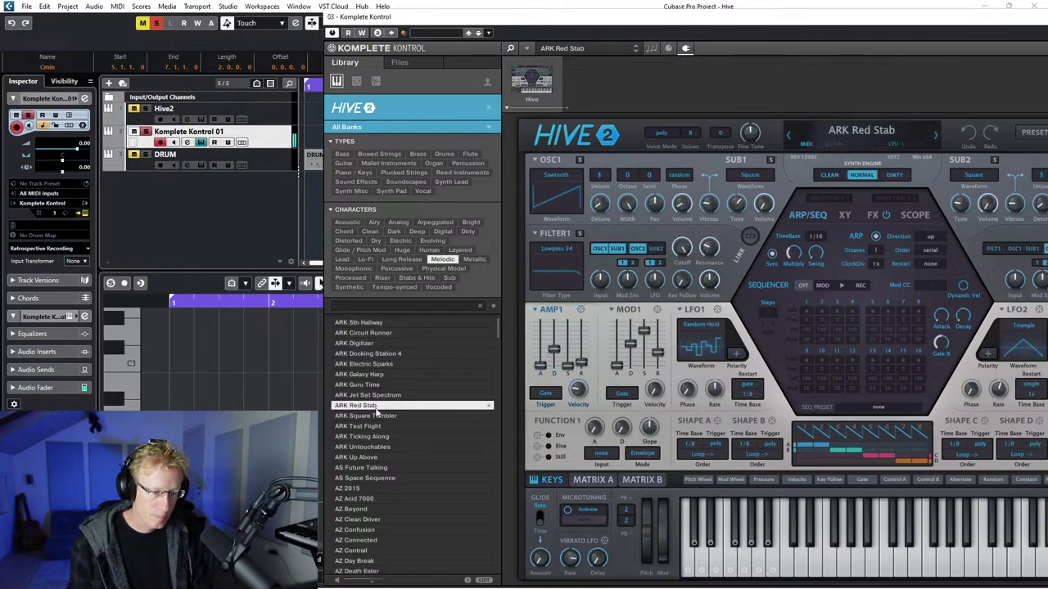
click(369, 438)
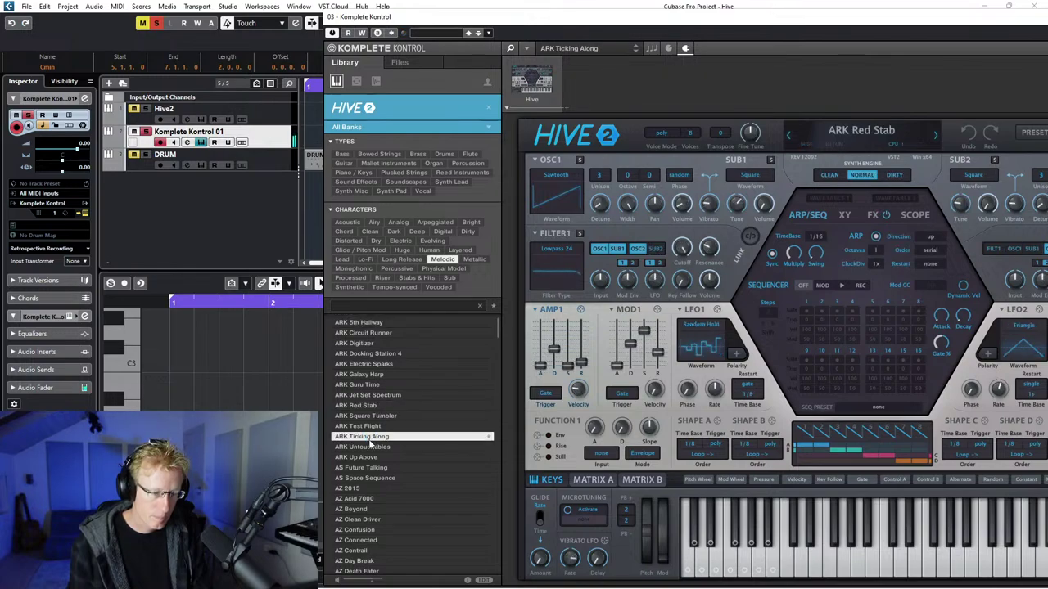
click(364, 489)
click(366, 541)
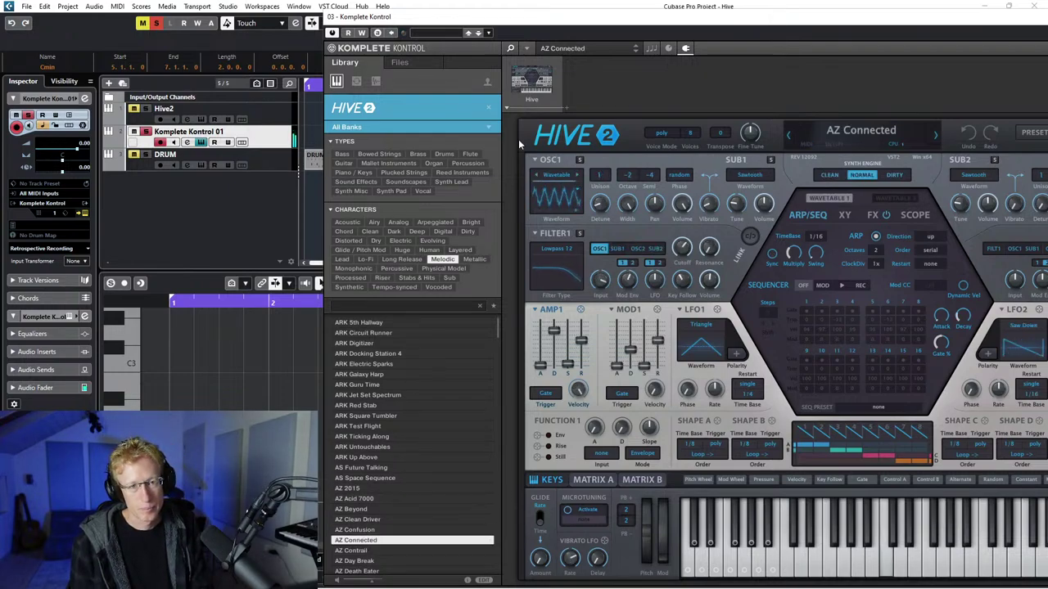
click(686, 48)
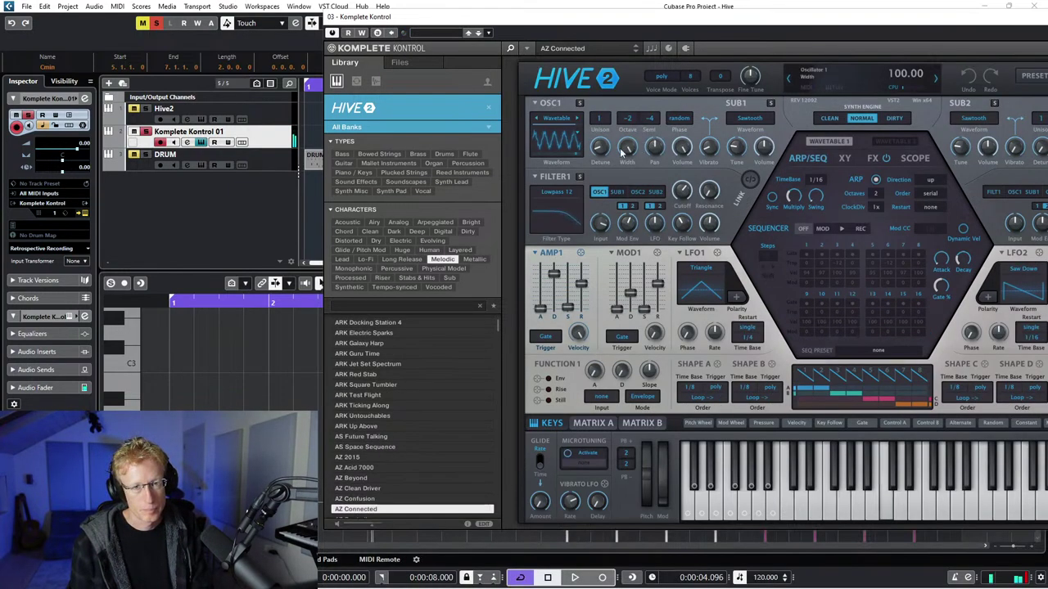